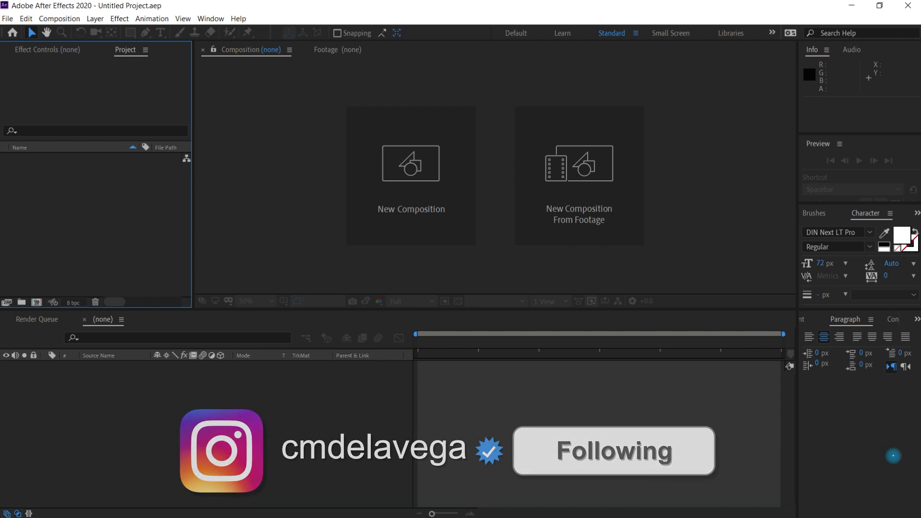
# - Import four JPG images: the first ballerina photo, the skyscraper Shot 3, the Jordan image and the winged man 02
pyautogui.hotkey('ctrl', 'i')
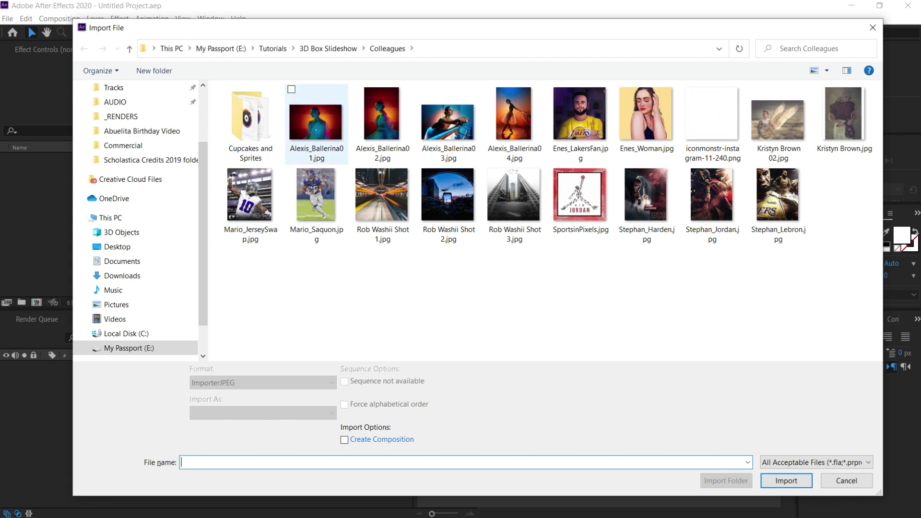
pyautogui.click(316, 130)
pyautogui.keyDown('ctrl'); pyautogui.click(504, 224); pyautogui.keyUp('ctrl')
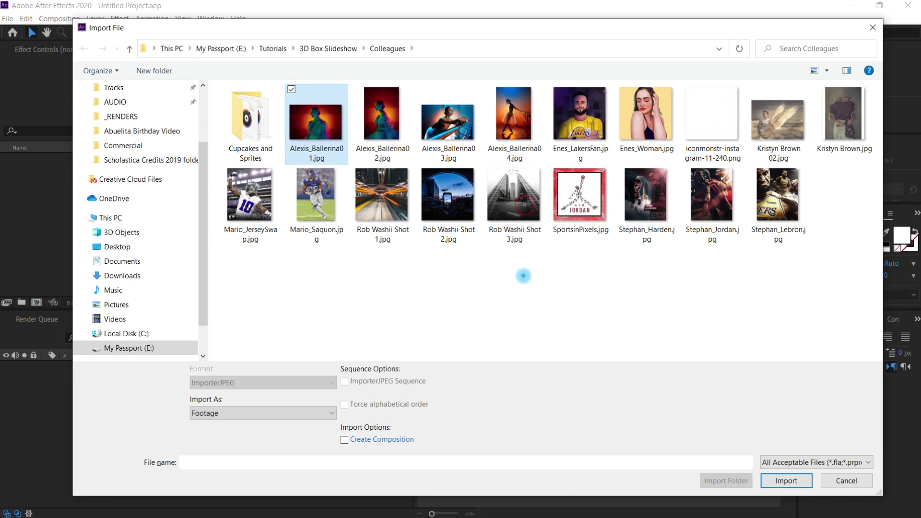
pyautogui.keyDown('ctrl'); pyautogui.click(720, 203); pyautogui.keyUp('ctrl')
pyautogui.keyDown('ctrl'); pyautogui.click(790, 132); pyautogui.keyUp('ctrl')
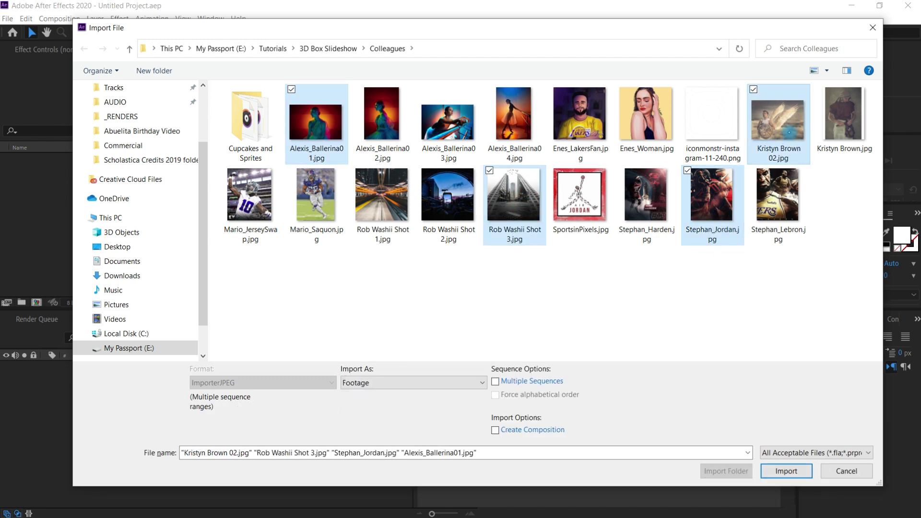
pyautogui.click(787, 471)
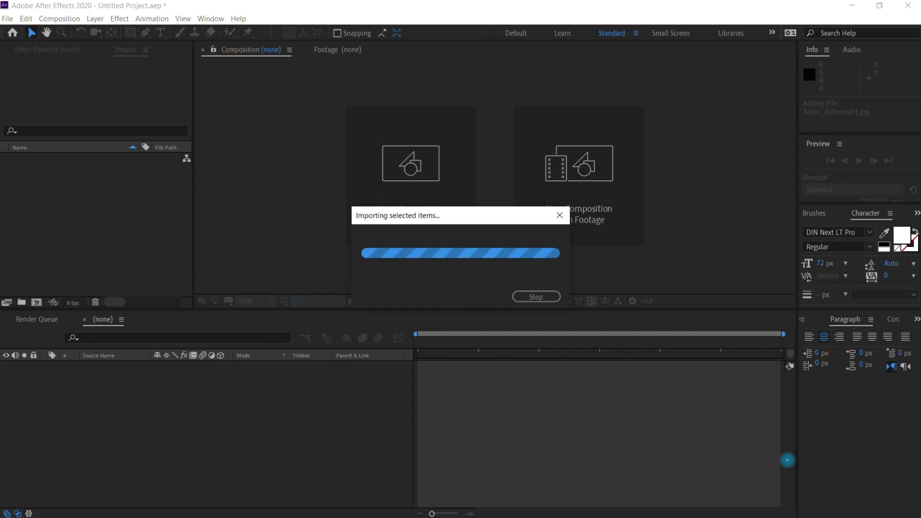
# - Create a project folder named Pics and move all four imported images into it
pyautogui.click(20, 302)
pyautogui.write('Pics')
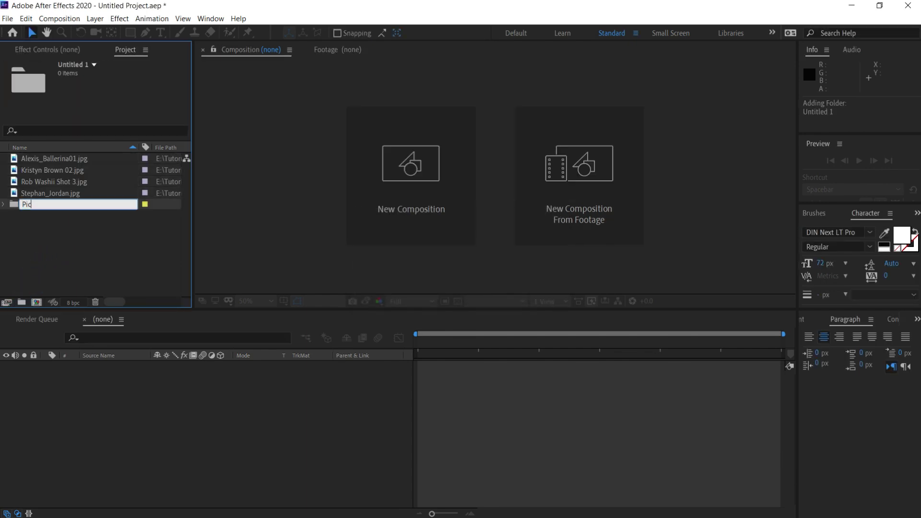
pyautogui.press('Return')
pyautogui.click(77, 193)
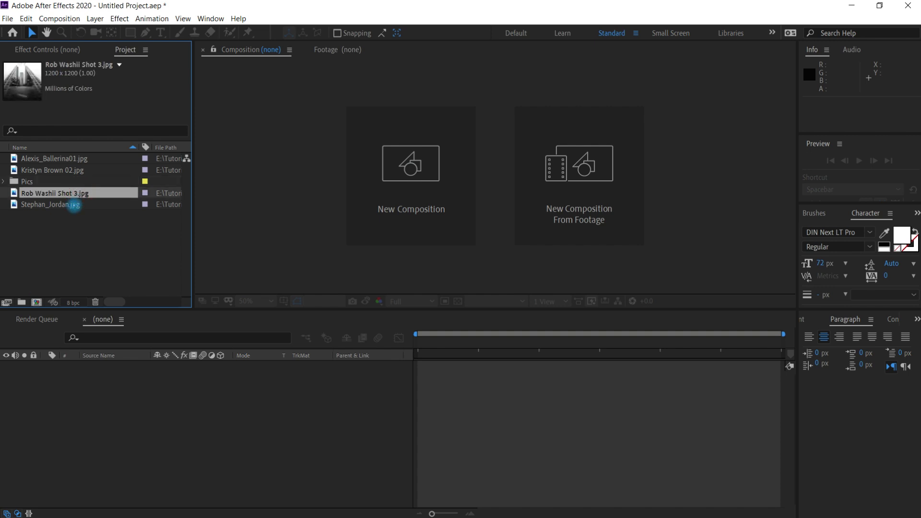
pyautogui.keyDown('shift'); pyautogui.click(75, 204); pyautogui.keyUp('shift')
pyautogui.moveTo(75, 204); pyautogui.dragTo(53, 183)
pyautogui.click(67, 159)
pyautogui.keyDown('shift'); pyautogui.click(73, 171); pyautogui.keyUp('shift')
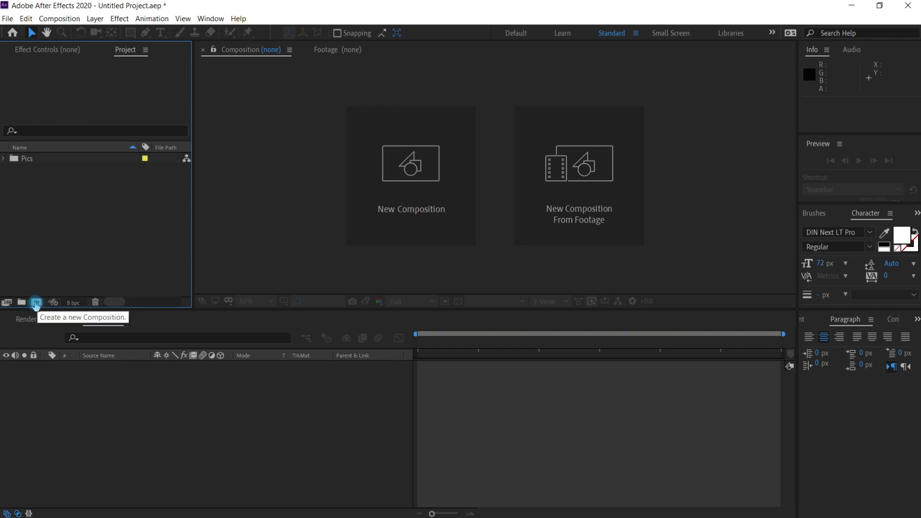
# - Start a new composition named Pic 01 and set its width and height to 1200 px
pyautogui.click(37, 302)
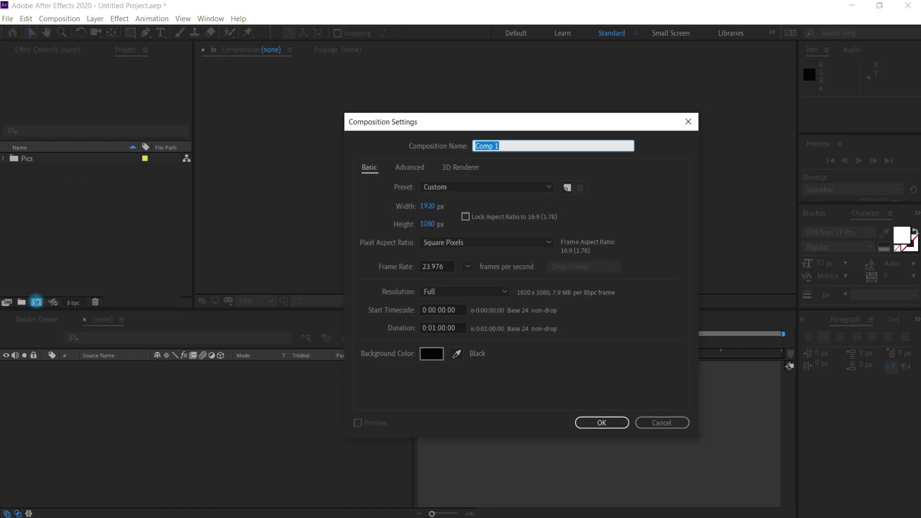
pyautogui.write('Pic 01')
pyautogui.click(427, 206)
pyautogui.write('120')
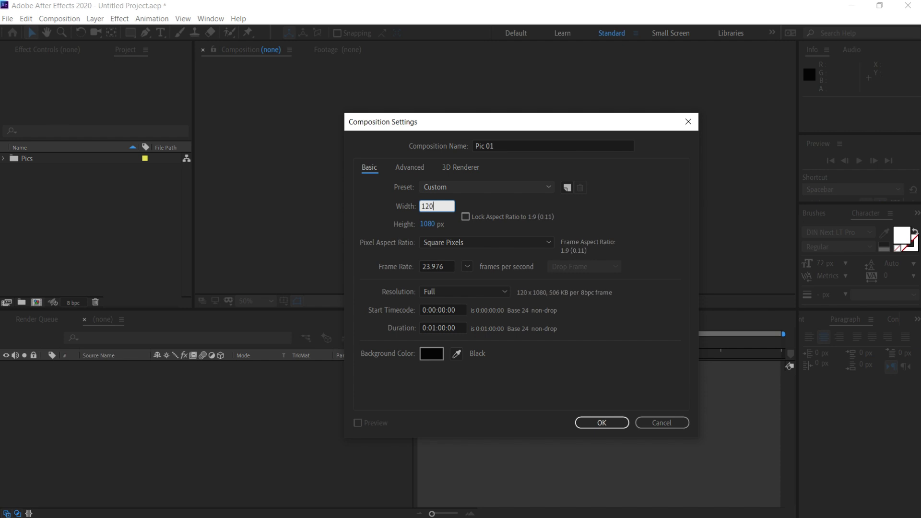
pyautogui.write('0')
pyautogui.press('Tab')
pyautogui.write('1200')
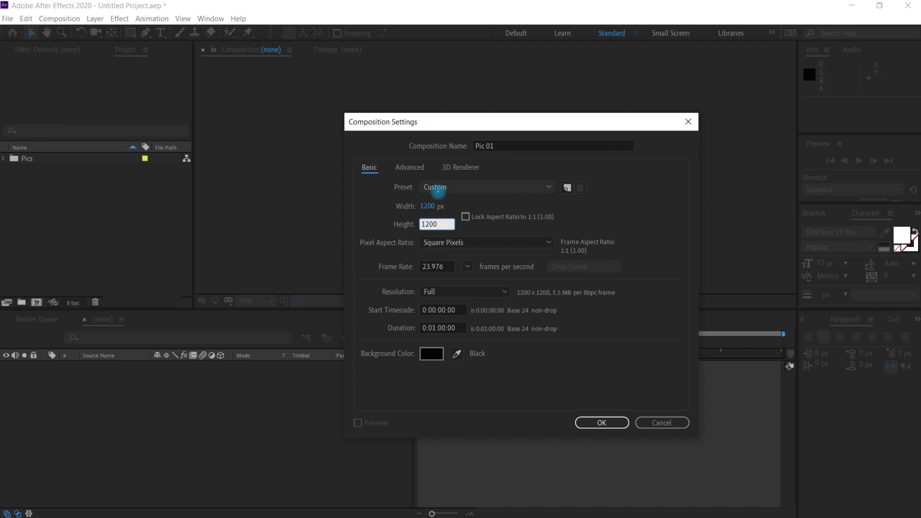
# - Try a frame rate of 29.97 for the composition and set it back to 23.976
pyautogui.click(467, 266)
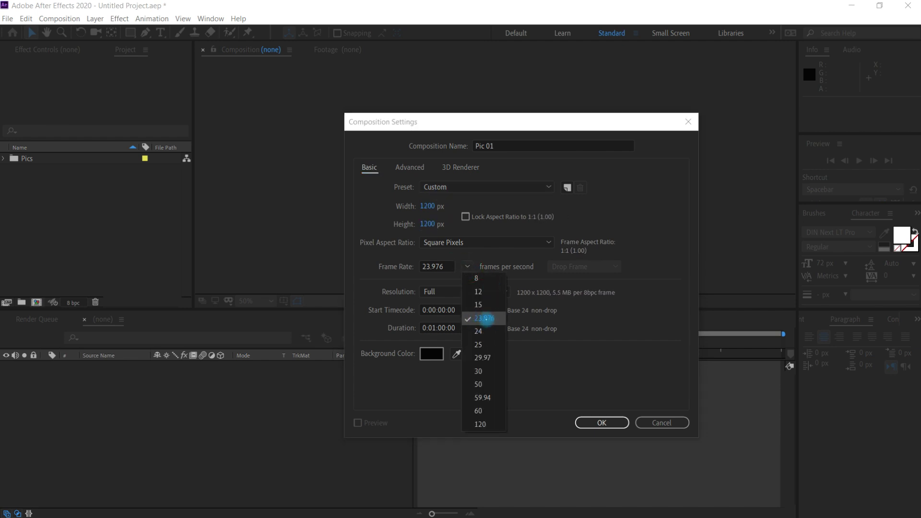
pyautogui.click(489, 318)
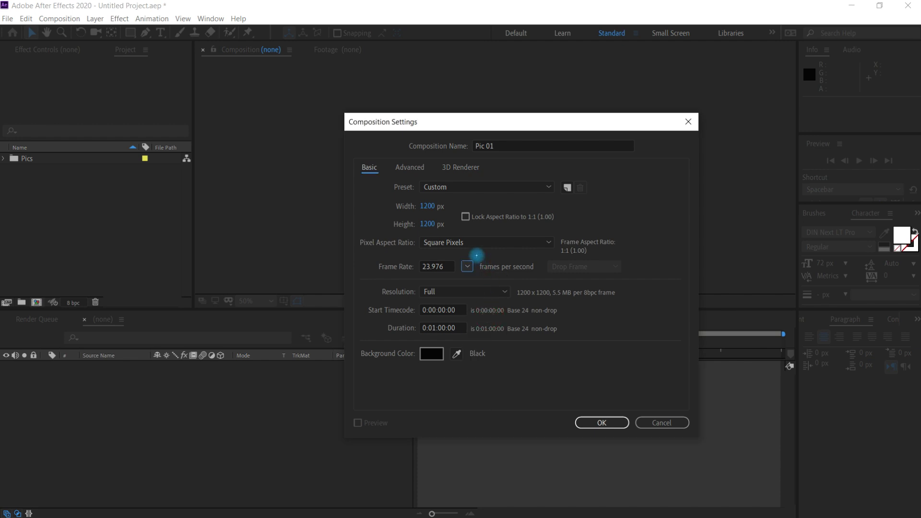
pyautogui.click(467, 266)
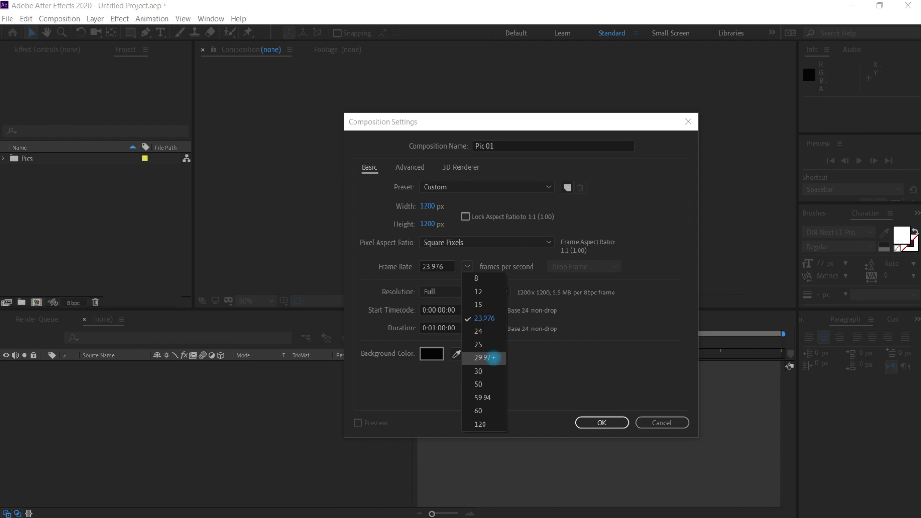
pyautogui.click(492, 357)
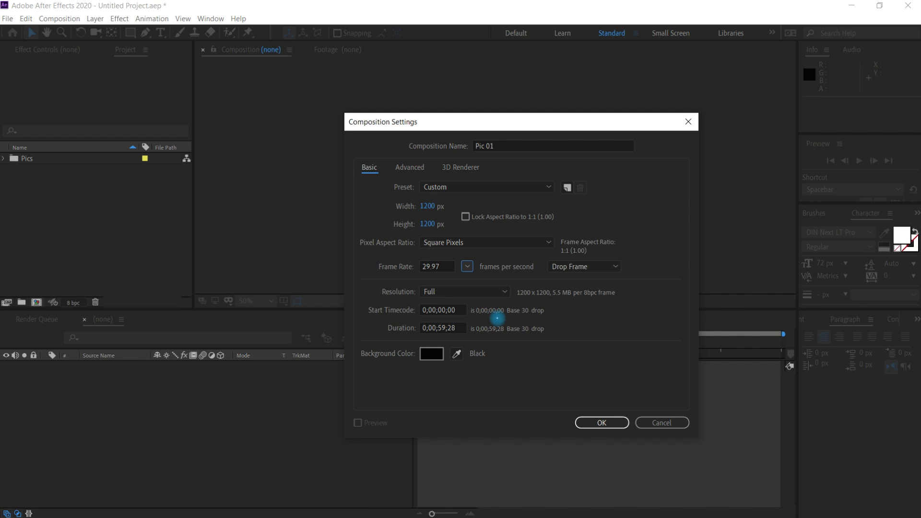
pyautogui.click(467, 266)
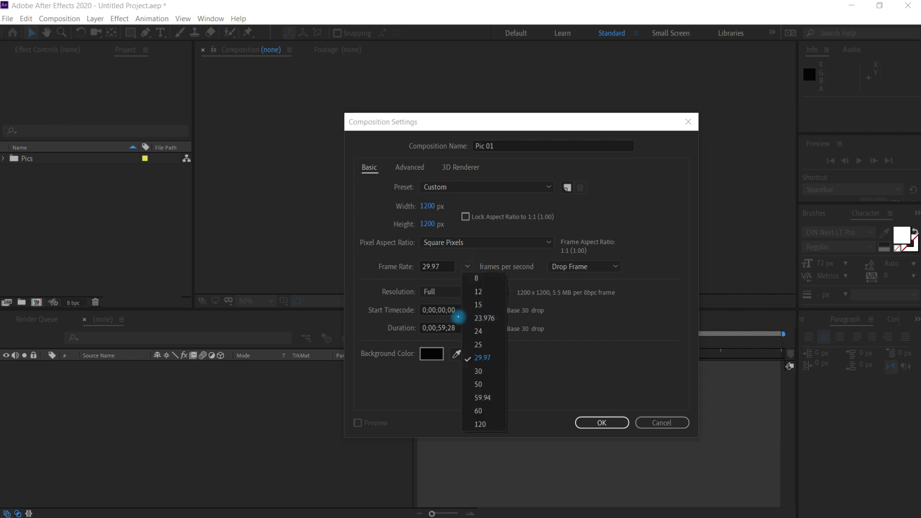
pyautogui.click(490, 319)
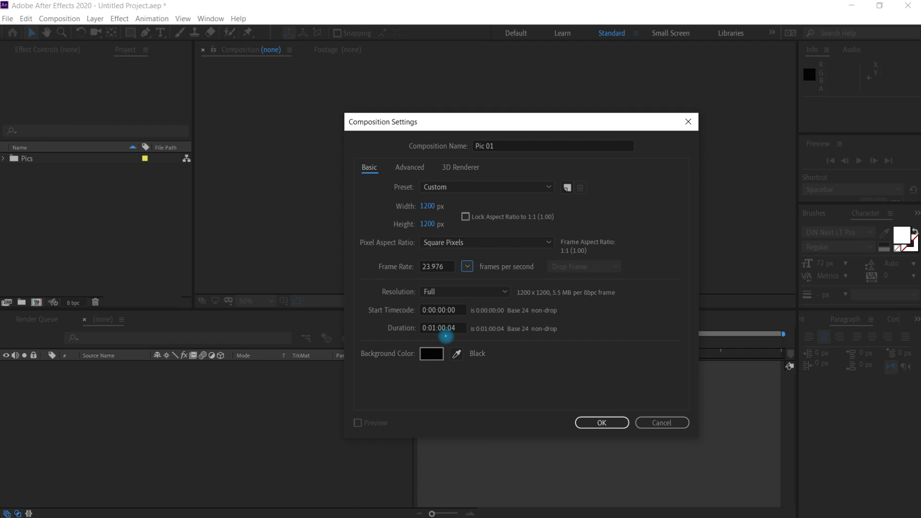
# - Set the composition's duration to 0:01:00:00 and create it
pyautogui.click(453, 328)
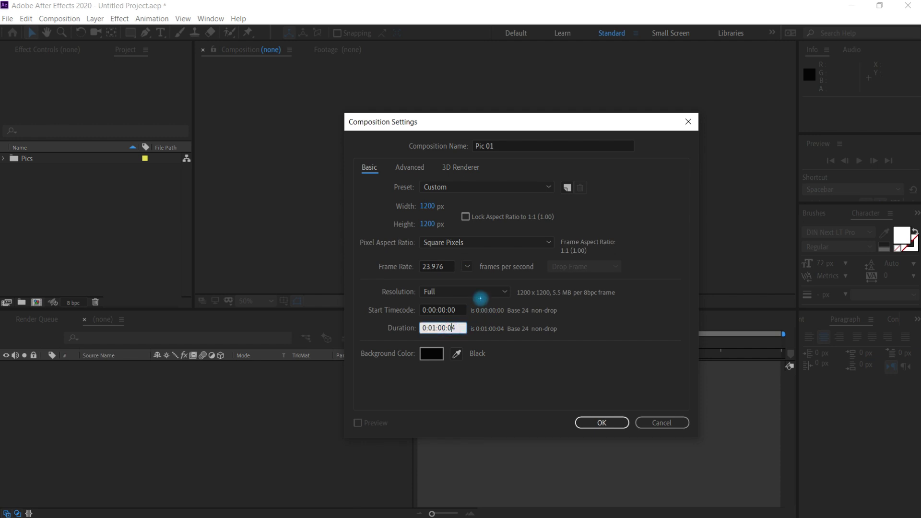
pyautogui.write('0')
pyautogui.click(616, 311)
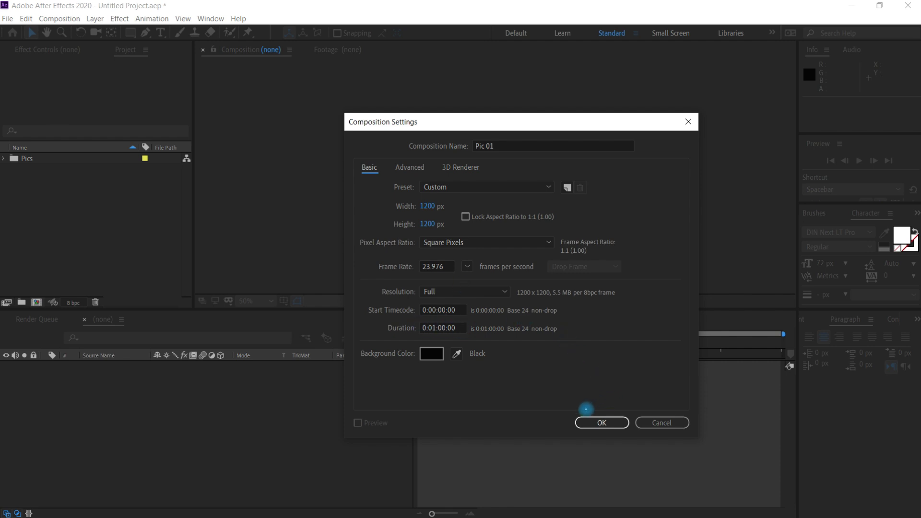
pyautogui.click(602, 423)
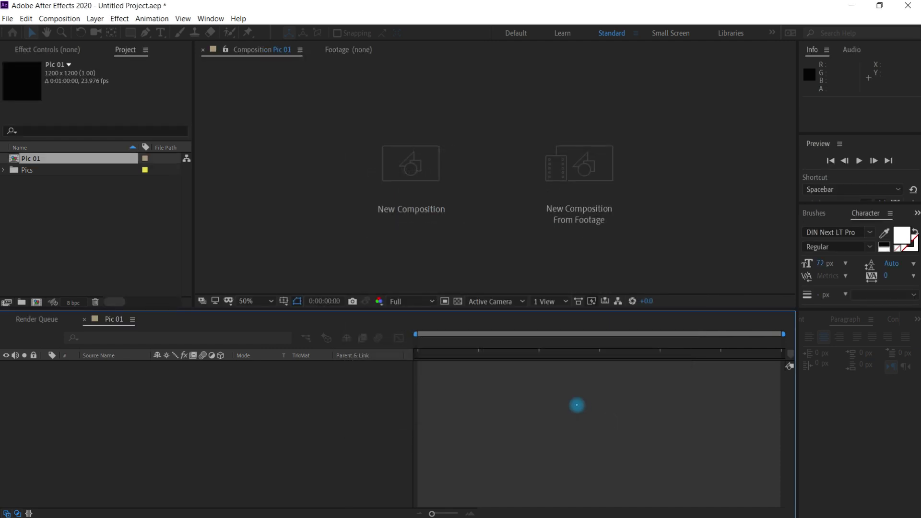
# - Add the ballerina image from the Pics folder to Pic 01 as a layer and make the viewer area taller
pyautogui.click(4, 170)
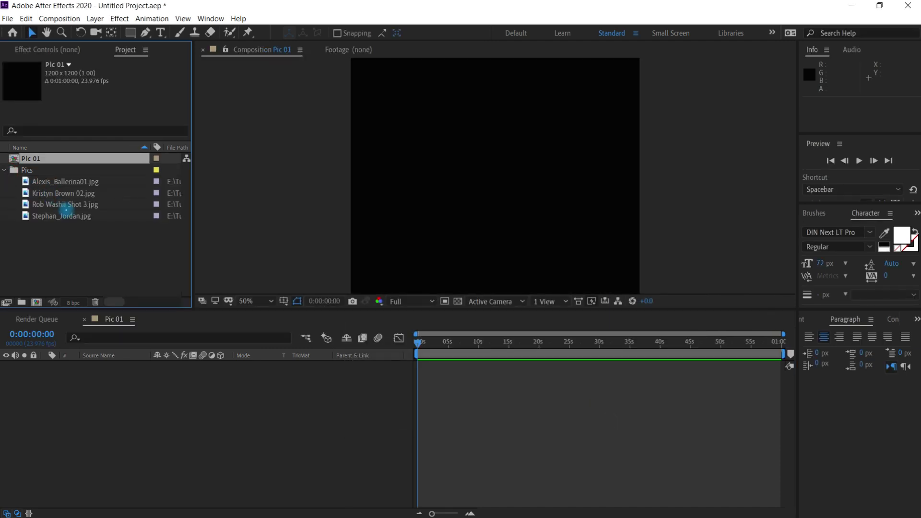
pyautogui.click(84, 181)
pyautogui.moveTo(104, 192); pyautogui.dragTo(150, 463)
pyautogui.press(',')
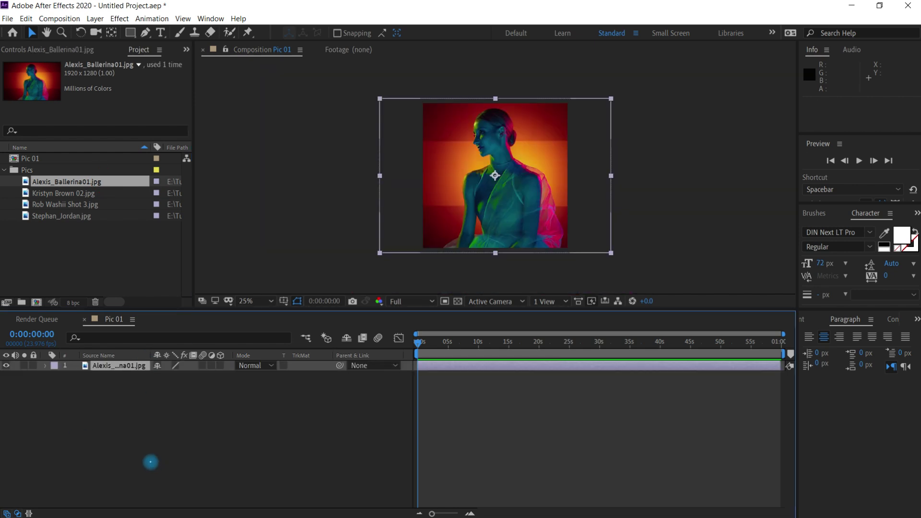
pyautogui.press('.')
pyautogui.moveTo(692, 308); pyautogui.dragTo(686, 375)
pyautogui.press('h')
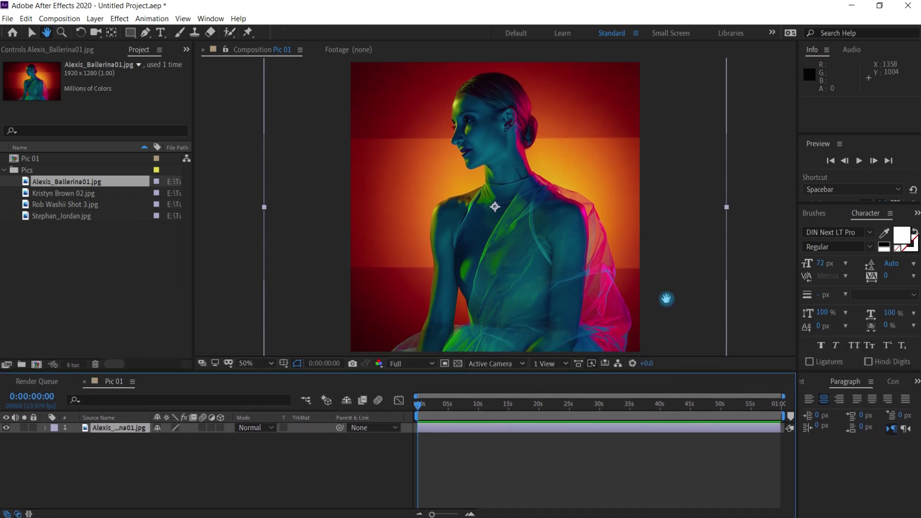
pyautogui.moveTo(679, 308)
pyautogui.mouseDown()
pyautogui.moveTo(670, 257)
pyautogui.moveTo(680, 335)
pyautogui.moveTo(683, 290)
pyautogui.moveTo(683, 301)
pyautogui.mouseUp()
pyautogui.press('v')
# - Duplicate the Pic 01 composition three times and collapse the Pics folder
pyautogui.click(38, 156)
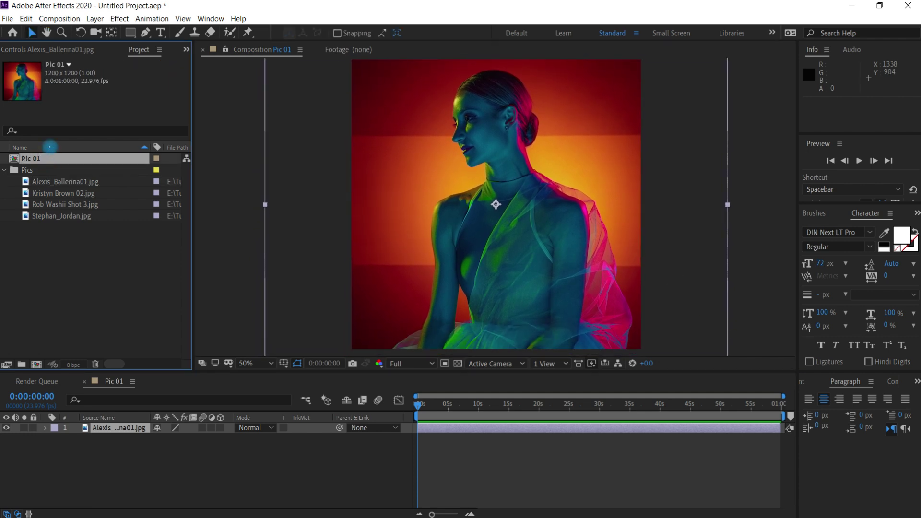
pyautogui.hotkey('ctrl', 'd')
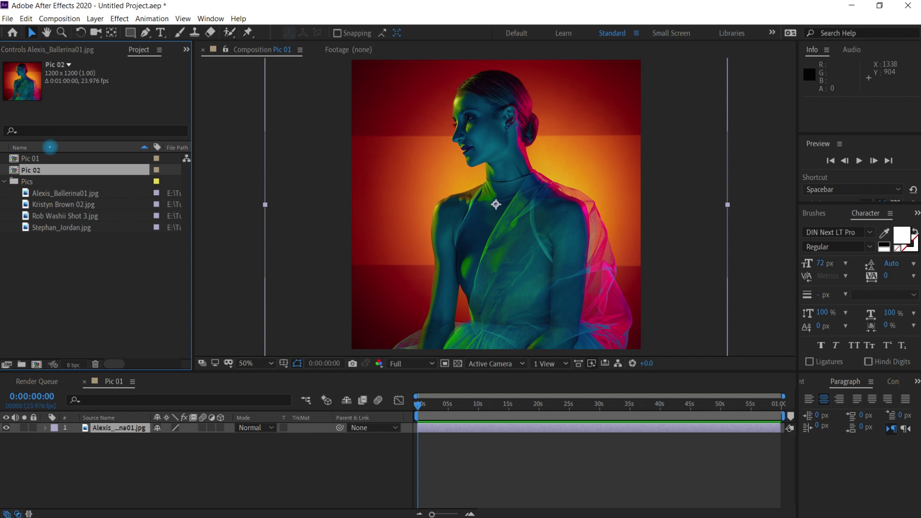
pyautogui.hotkey('ctrl', 'd')
pyautogui.hotkey('ctrl', 'd')
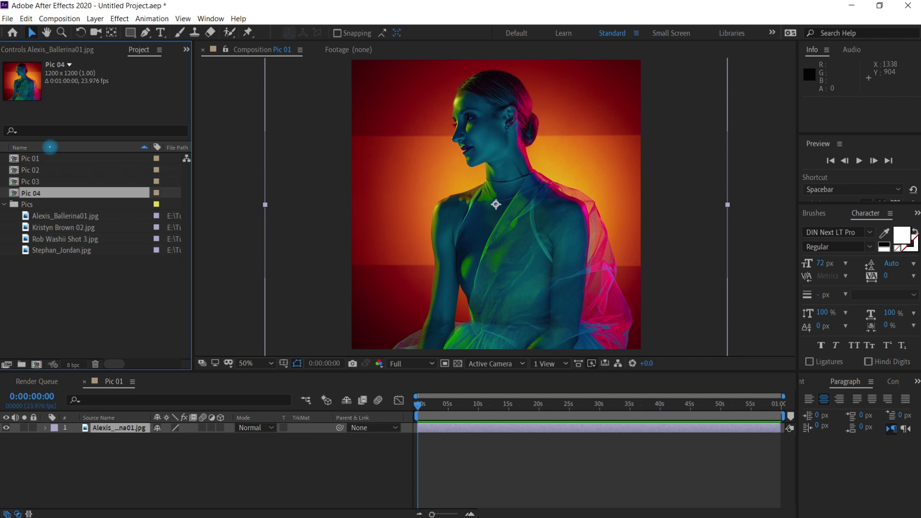
pyautogui.click(5, 204)
# - Replace the ballerina layer in Pic 02 with the skyscraper Shot 3 image and check it further along the timeline
pyautogui.doubleClick(38, 169)
pyautogui.click(129, 428)
pyautogui.press('Delete')
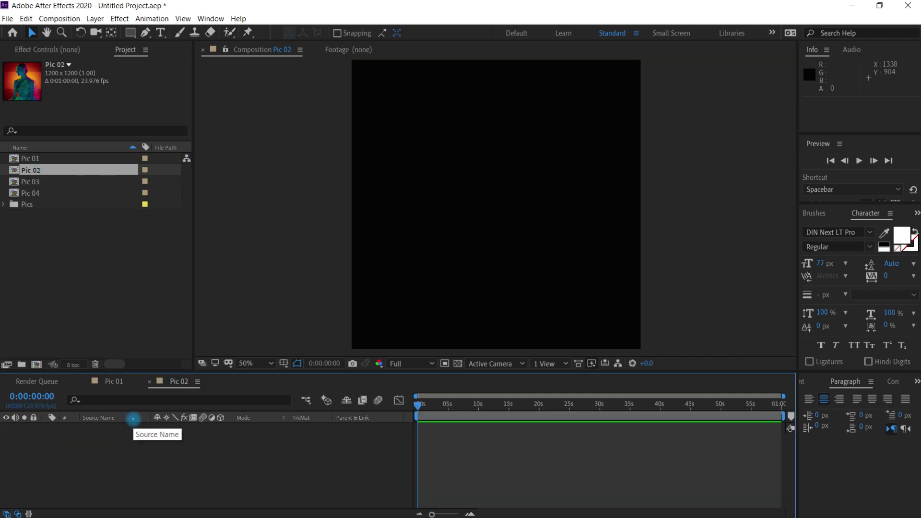
pyautogui.click(4, 204)
pyautogui.click(73, 229)
pyautogui.moveTo(89, 239); pyautogui.dragTo(159, 456)
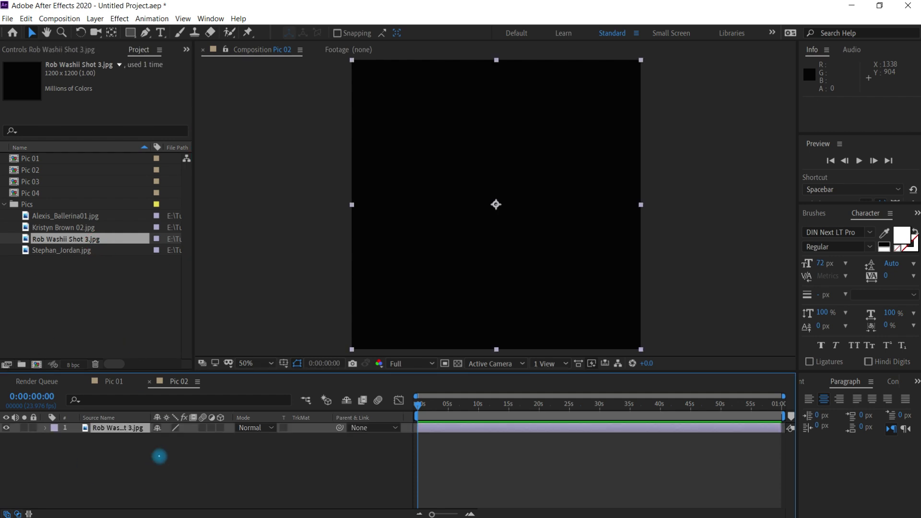
pyautogui.moveTo(439, 406); pyautogui.dragTo(510, 405)
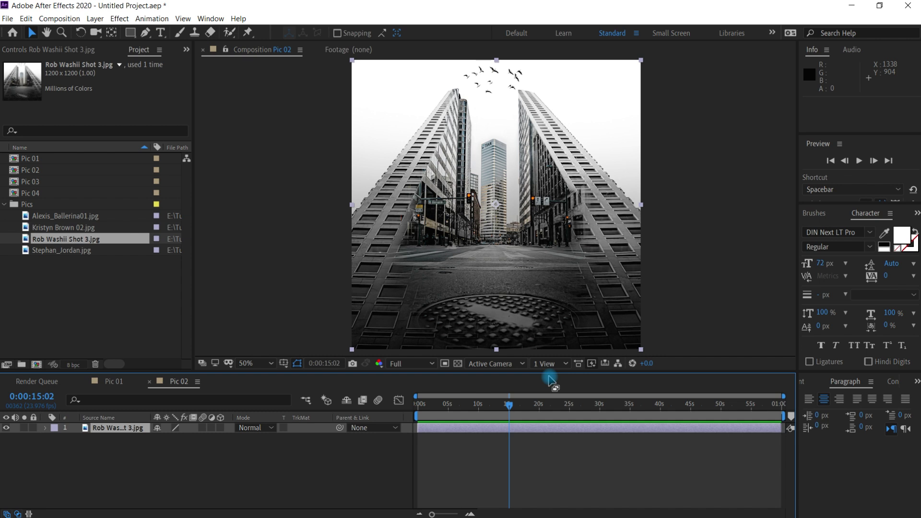
# - Replace the ballerina layer in Pic 03 with the winged man image from the Pics folder
pyautogui.doubleClick(30, 181)
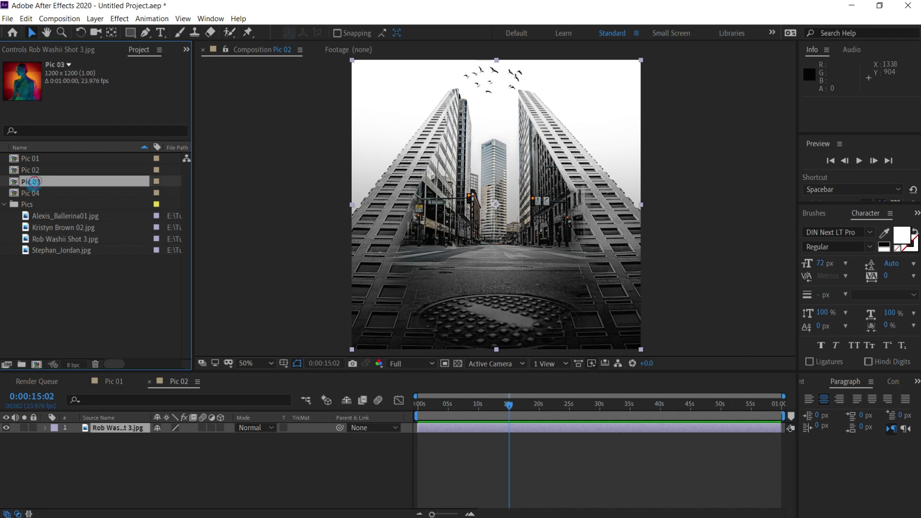
pyautogui.click(134, 428)
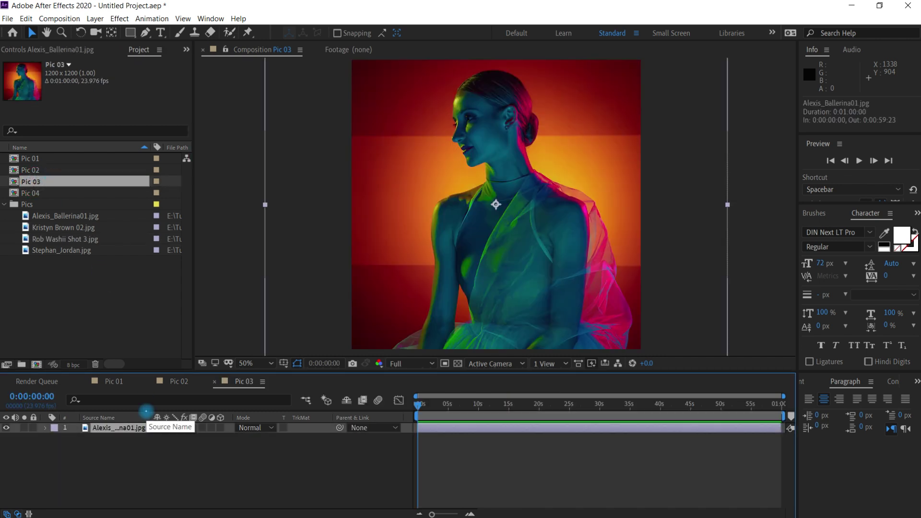
pyautogui.press('Delete')
pyautogui.click(84, 228)
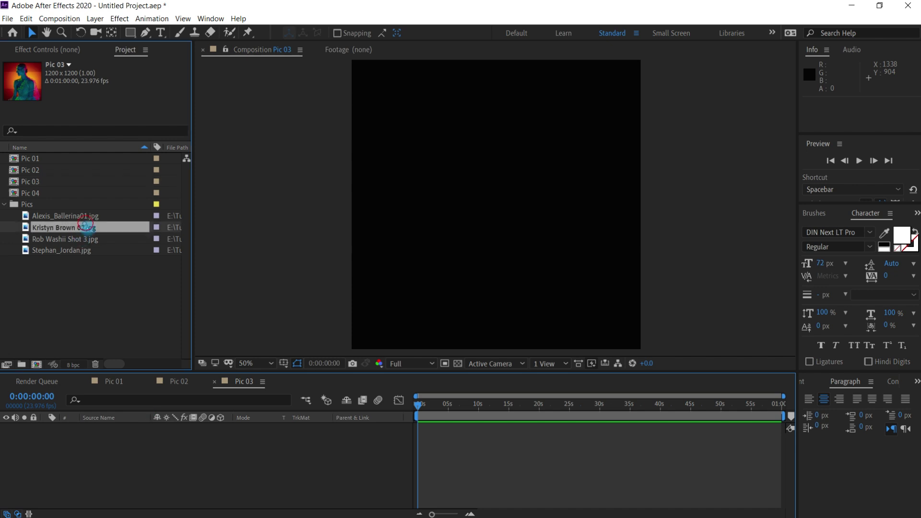
pyautogui.moveTo(96, 235); pyautogui.dragTo(141, 495)
# - Scale the winged man layer to 80% and reposition it in the frame at about 770, 518
pyautogui.moveTo(485, 288); pyautogui.dragTo(568, 262)
pyautogui.press('s')
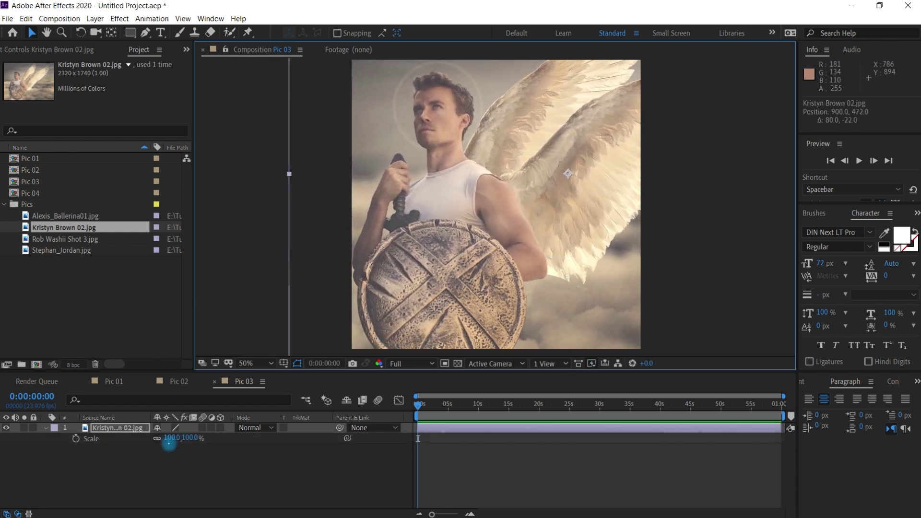
pyautogui.click(172, 437)
pyautogui.write('80')
pyautogui.click(176, 429)
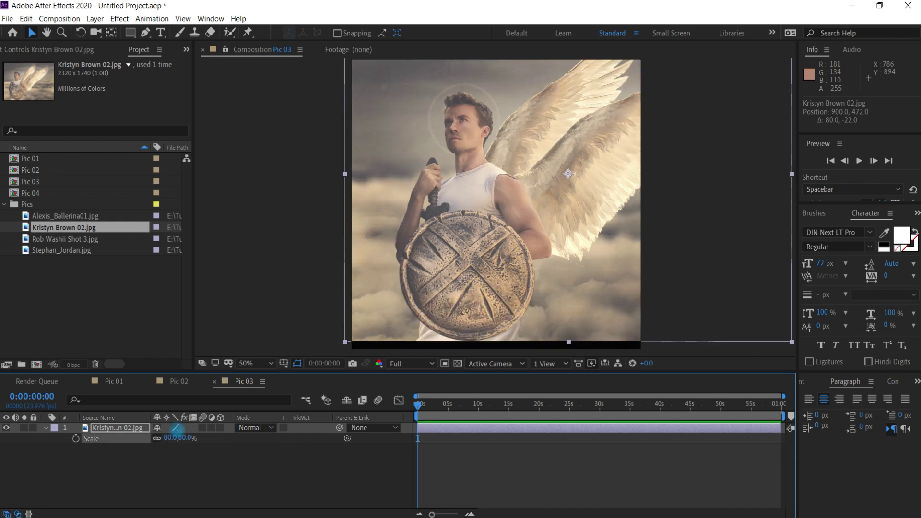
pyautogui.moveTo(582, 258); pyautogui.dragTo(565, 270)
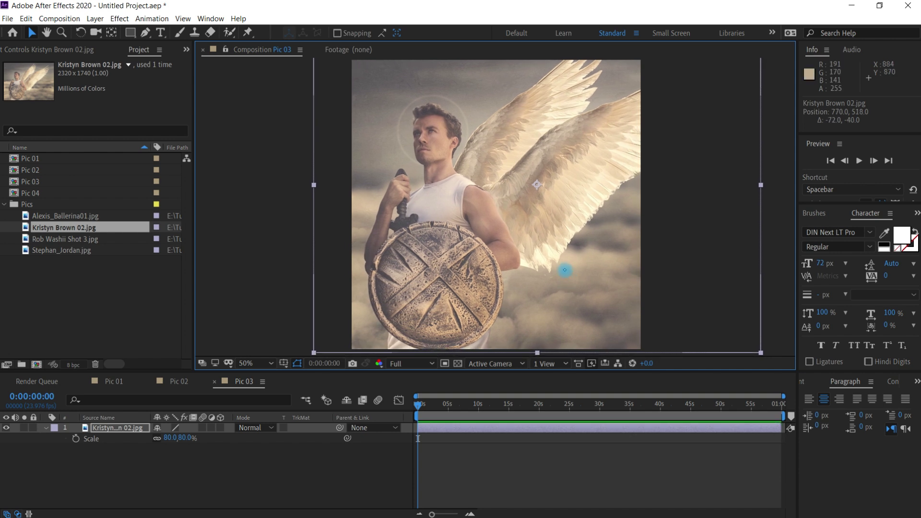
# - Set the winged man layer's scale to 85% in the Pic 03 composition
pyautogui.click(186, 438)
pyautogui.write('85')
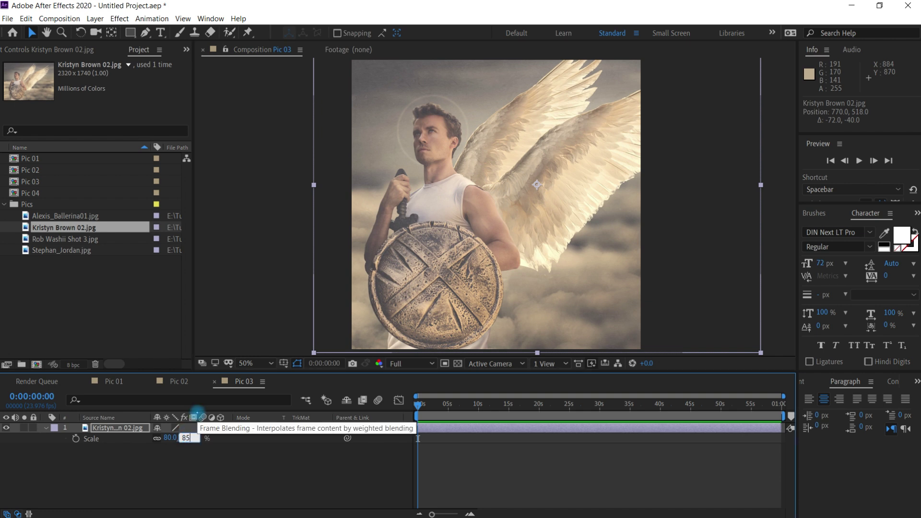
pyautogui.press('Return')
# - Replace the ballerina layer in Pic 04 with the basketball player image from the Pics folder
pyautogui.doubleClick(30, 193)
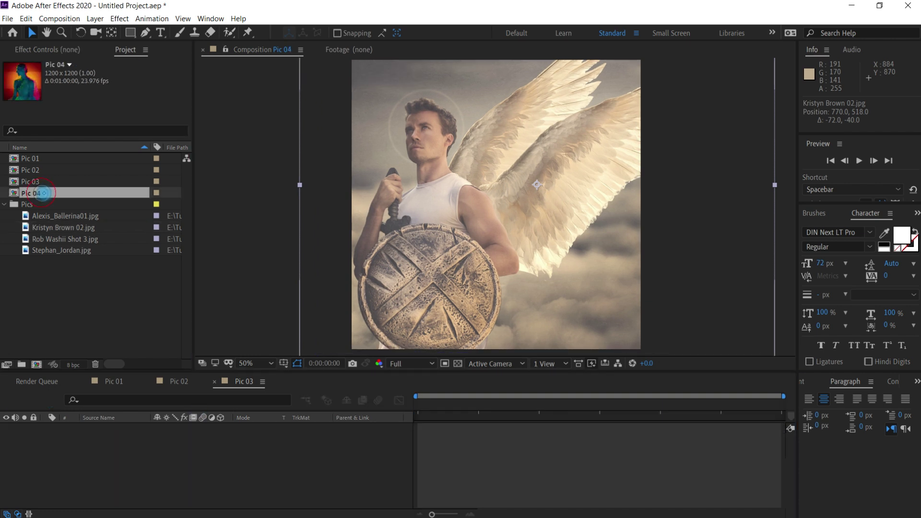
pyautogui.click(134, 428)
pyautogui.press('Delete')
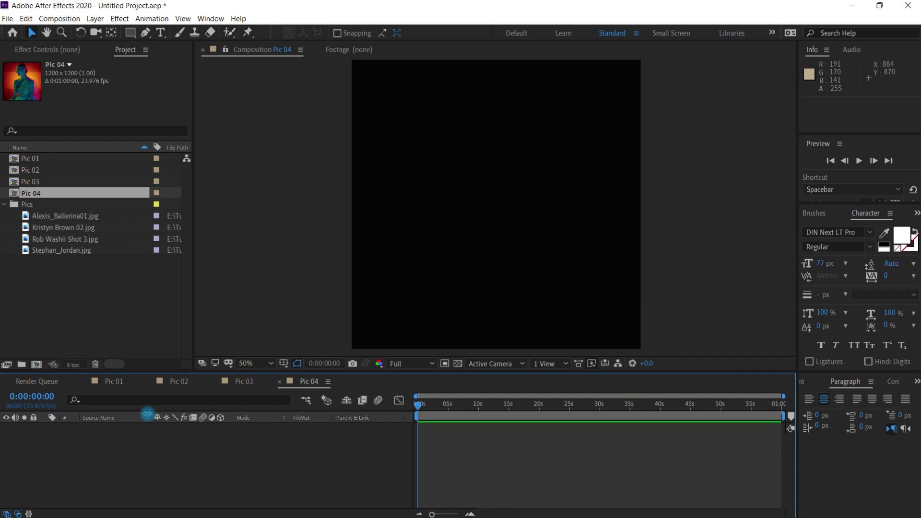
pyautogui.click(78, 250)
pyautogui.moveTo(86, 250); pyautogui.dragTo(143, 486)
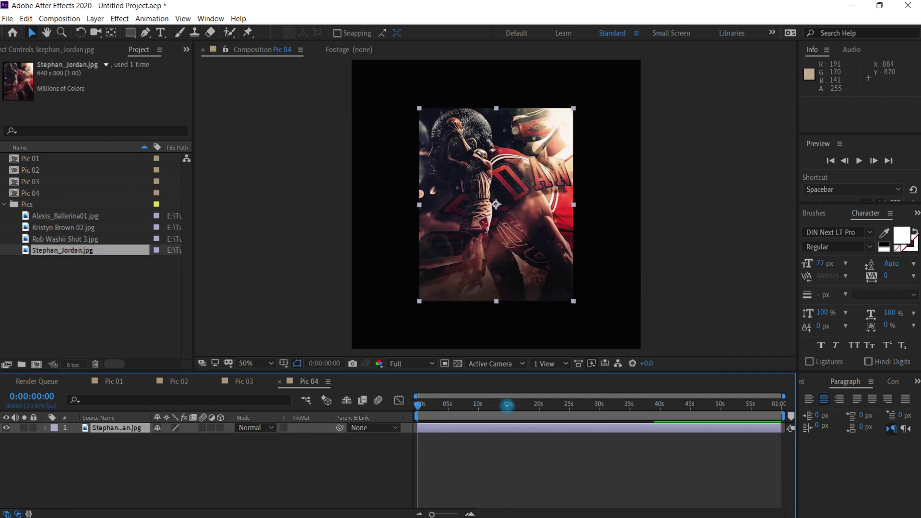
# - Scale the basketball player layer to 193% and move it down in the frame to about 600, 732
pyautogui.click(514, 404)
pyautogui.press('s')
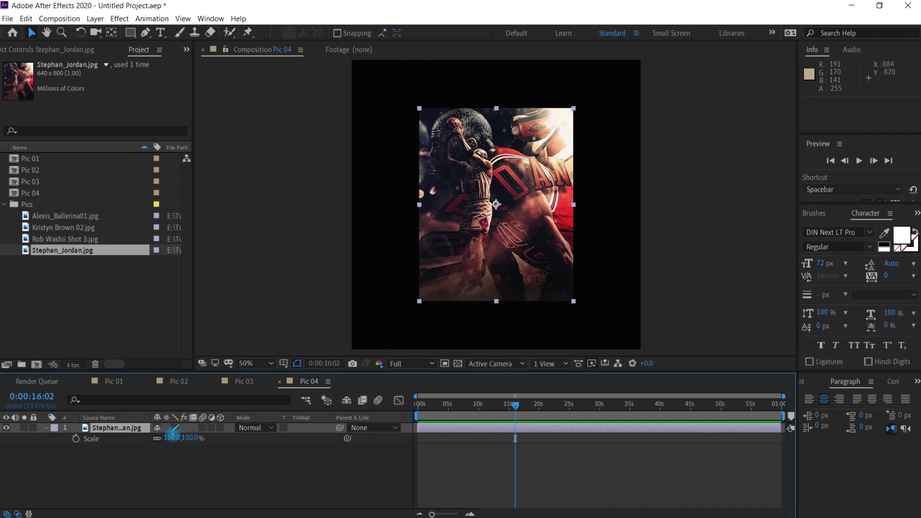
pyautogui.moveTo(173, 437); pyautogui.dragTo(215, 432)
pyautogui.press('h')
pyautogui.moveTo(564, 254); pyautogui.dragTo(561, 276)
pyautogui.press('v')
pyautogui.moveTo(569, 228)
pyautogui.mouseDown()
pyautogui.moveTo(571, 263)
pyautogui.moveTo(572, 231)
pyautogui.mouseUp()
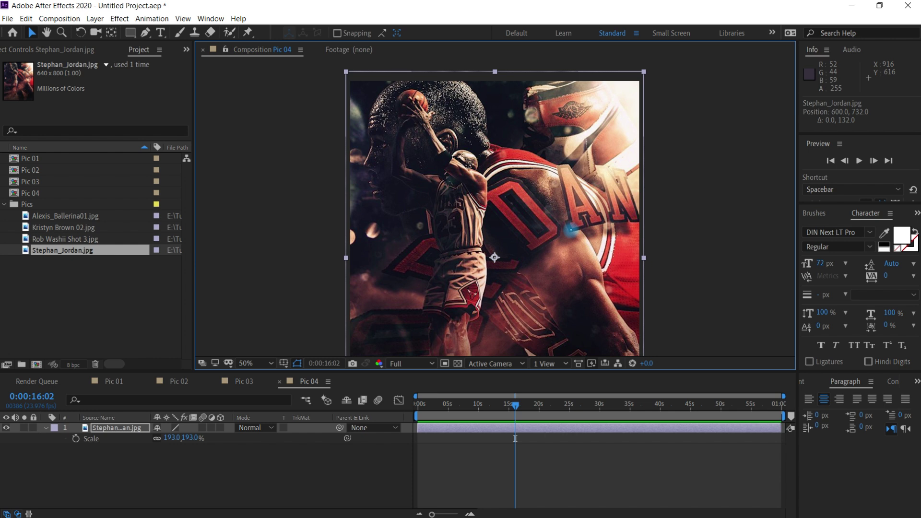
# - Collapse the Pics folder and close the Pic 04, Pic 03 and Pic 02 compositions, keeping Pic 01 open
pyautogui.click(5, 204)
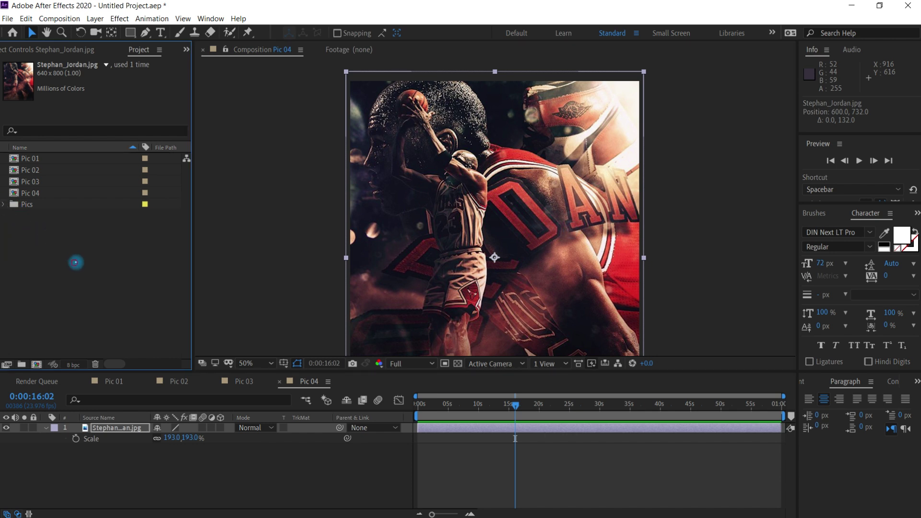
pyautogui.click(74, 254)
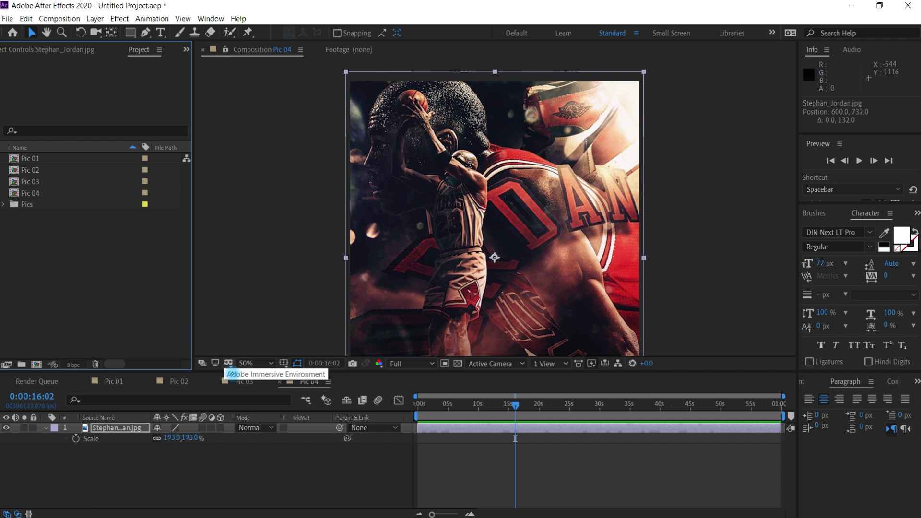
pyautogui.click(278, 381)
pyautogui.click(215, 382)
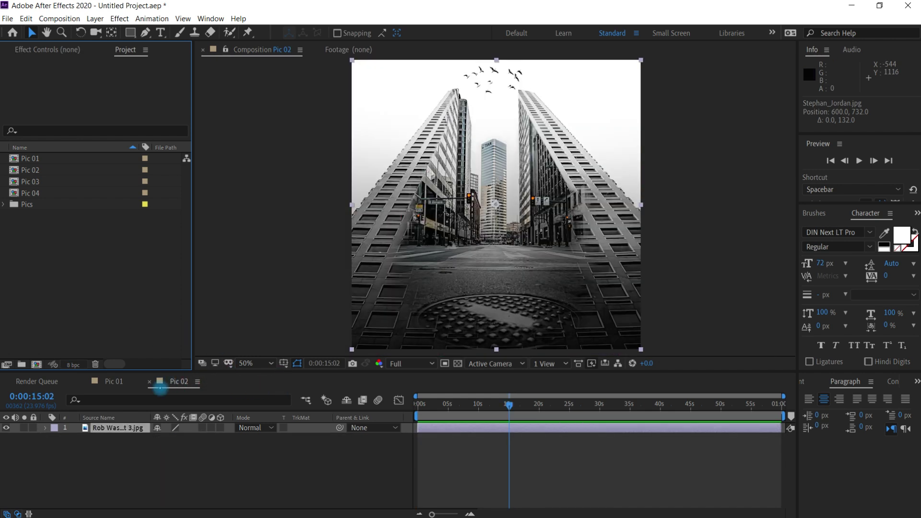
pyautogui.click(150, 383)
# - Create a 1200 × 1200 px composition named Side A Placeholder and add Pic 01 to it as a layer
pyautogui.click(37, 364)
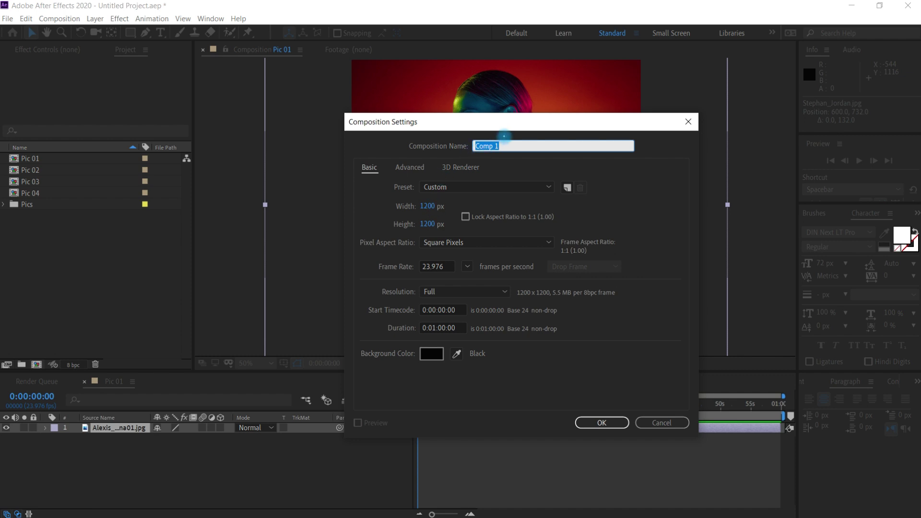
pyautogui.write('Side A Placeholder')
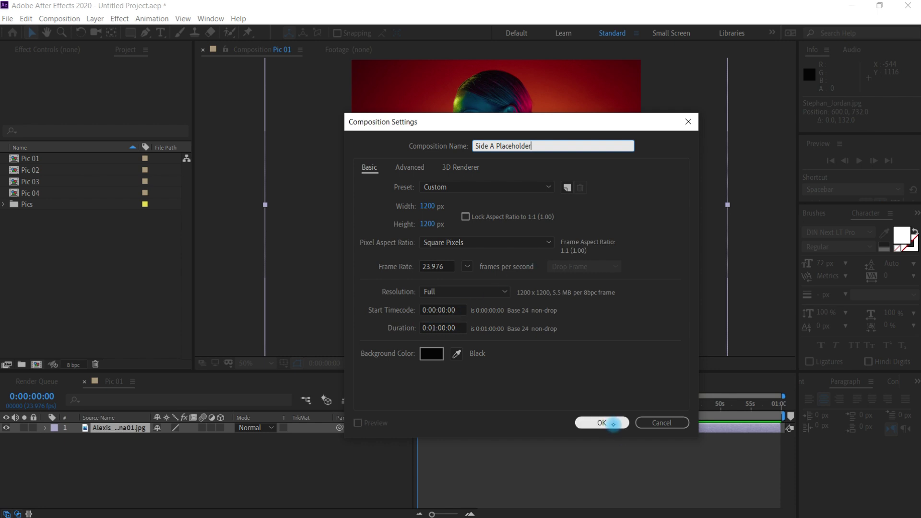
pyautogui.click(605, 422)
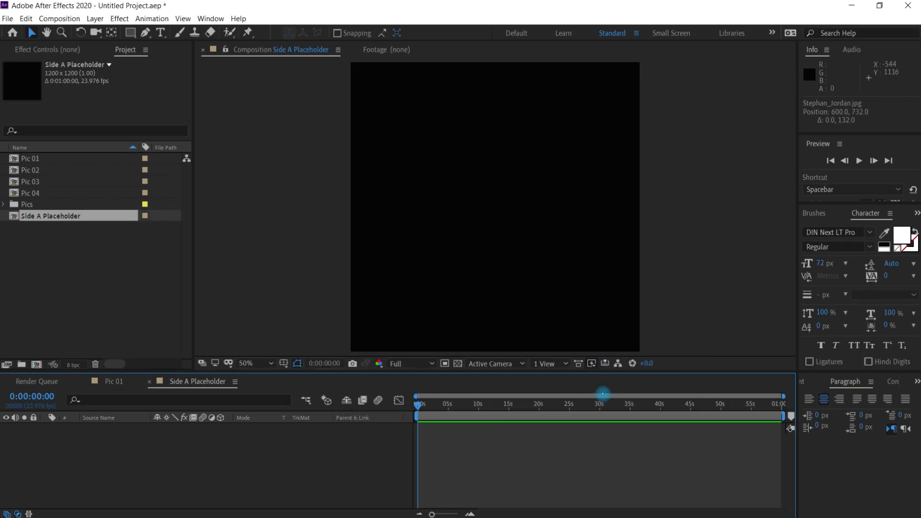
pyautogui.click(50, 158)
pyautogui.moveTo(58, 159); pyautogui.dragTo(163, 453)
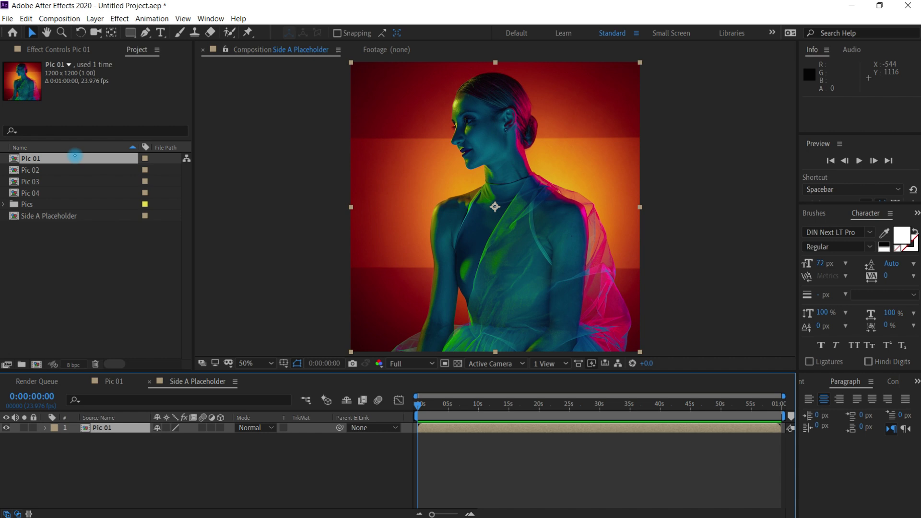
# - Create a 1200 × 200 px composition named Side A 01
pyautogui.click(37, 365)
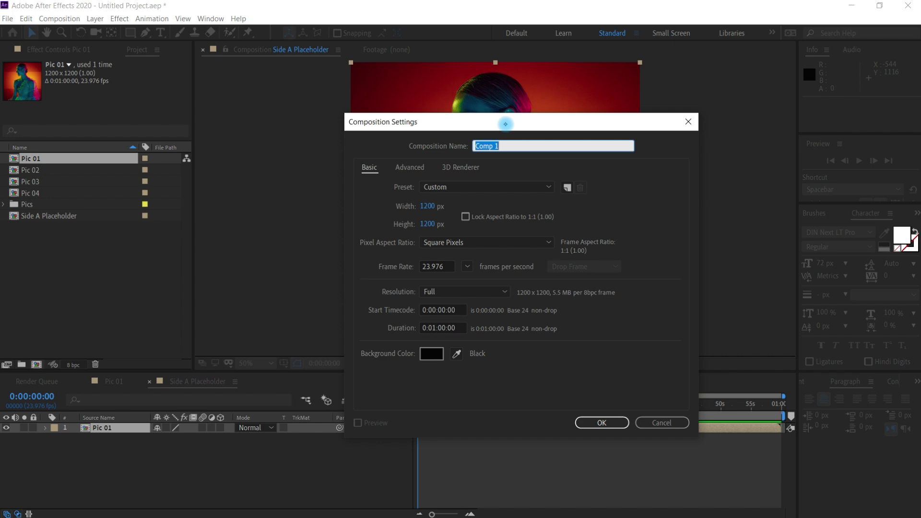
pyautogui.write('Side A 01')
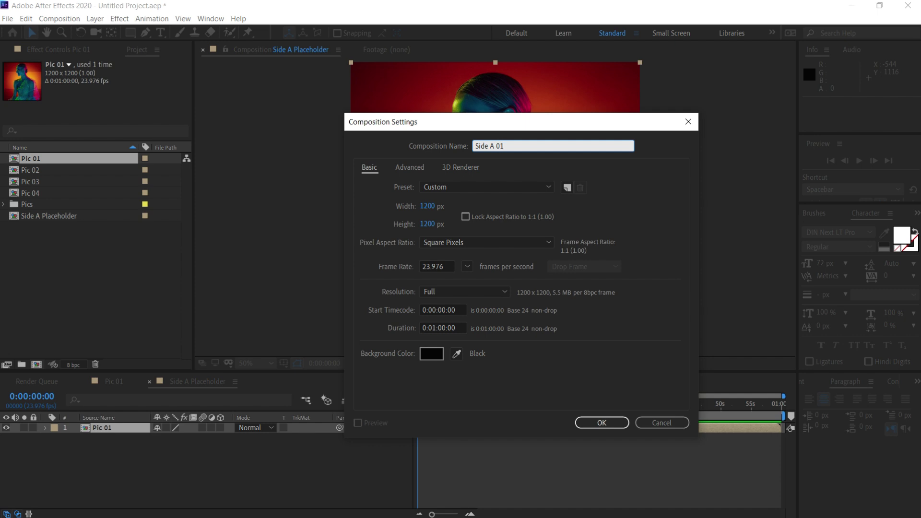
pyautogui.click(429, 206)
pyautogui.click(429, 224)
pyautogui.write('0')
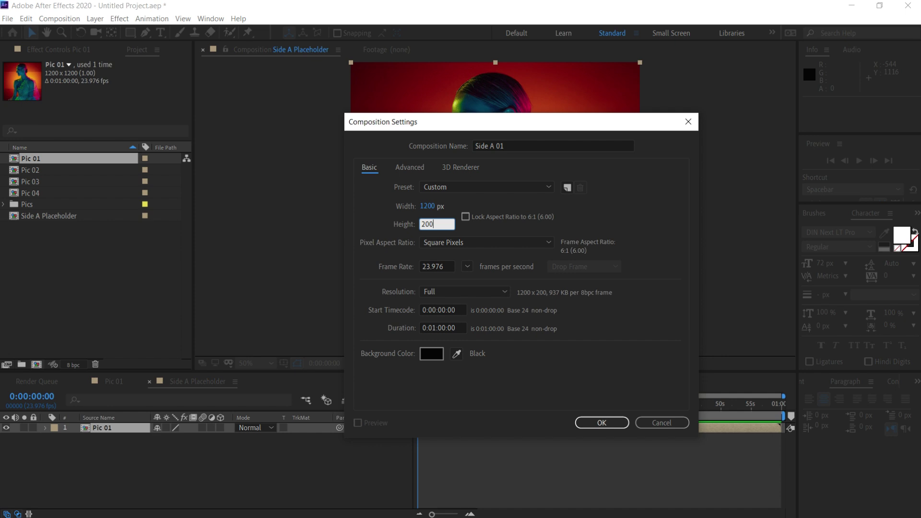
pyautogui.click(515, 397)
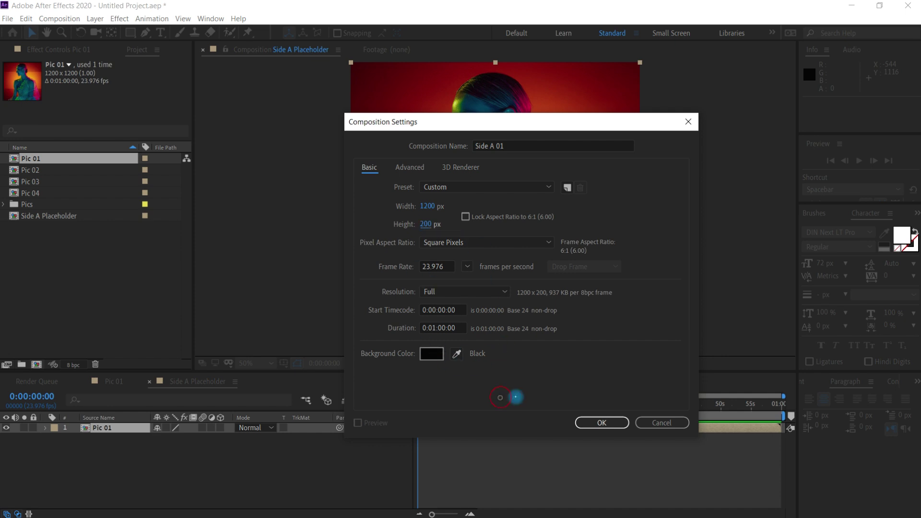
pyautogui.click(601, 423)
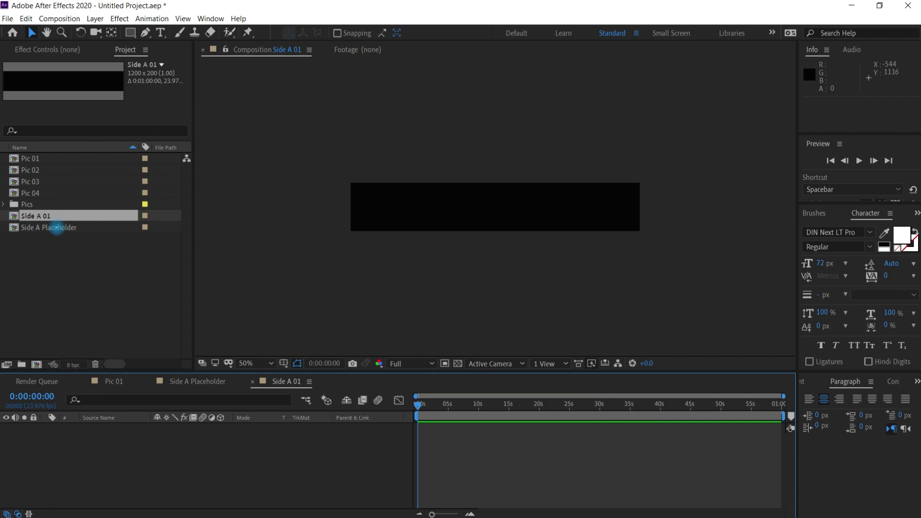
# - Add Side A Placeholder to the Side A 01 composition and set the layer's vertical position to 600
pyautogui.click(62, 227)
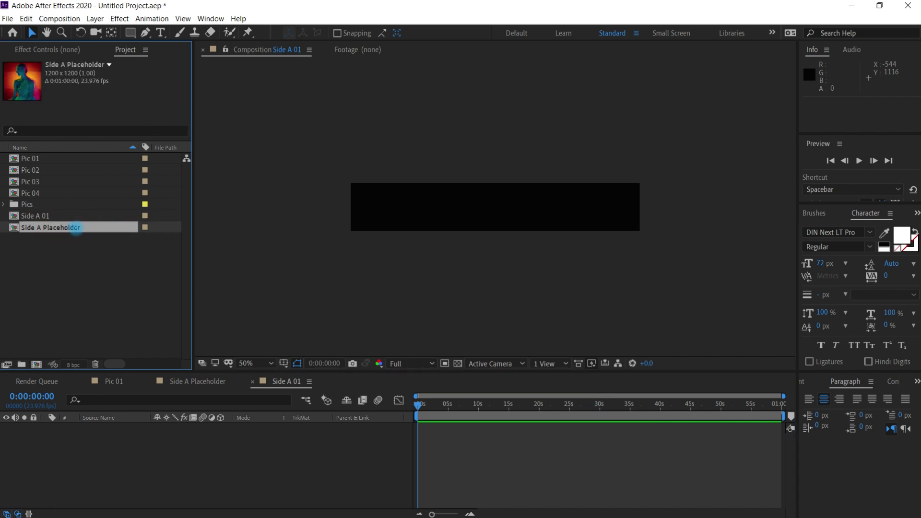
pyautogui.moveTo(75, 228); pyautogui.dragTo(149, 462)
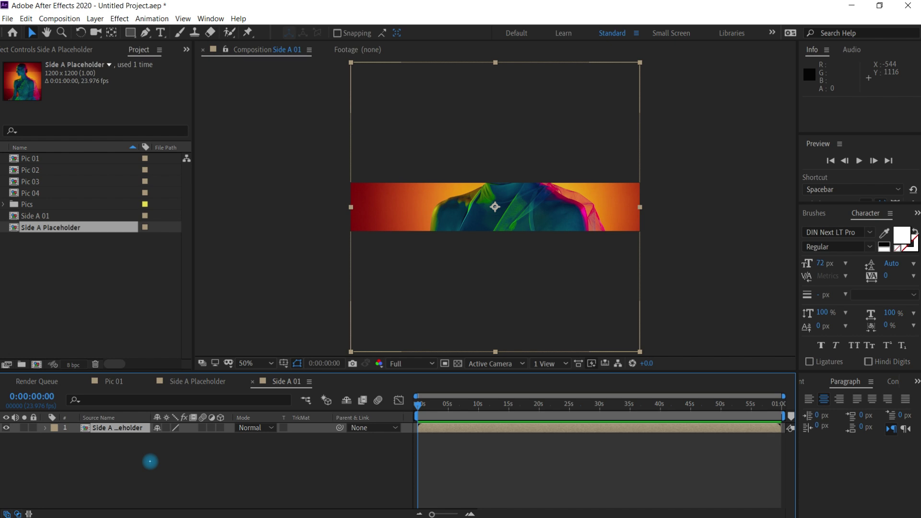
pyautogui.press('p')
pyautogui.moveTo(180, 438); pyautogui.dragTo(414, 463)
pyautogui.moveTo(179, 438); pyautogui.dragTo(191, 440)
pyautogui.click(180, 437)
pyautogui.write('600')
pyautogui.click(189, 422)
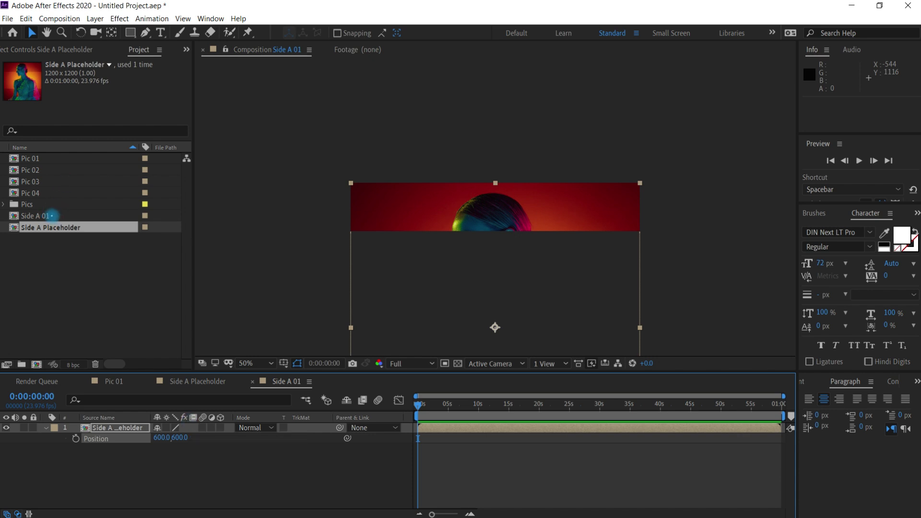
# - Duplicate the Side A 01 composition five times
pyautogui.click(47, 216)
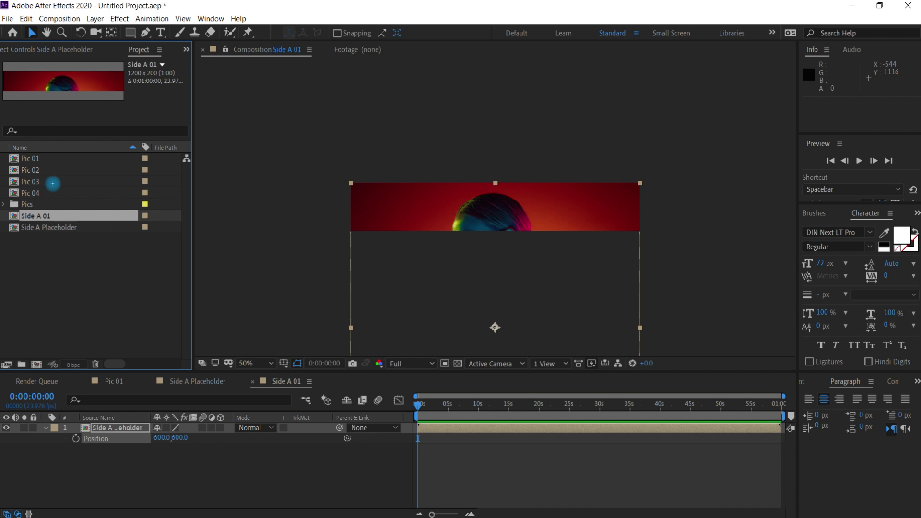
pyautogui.hotkey('ctrl', 'd')
pyautogui.hotkey('ctrl', 'd')
pyautogui.hotkey('ctrl', 'd')
pyautogui.hotkey('ctrl', 'd')
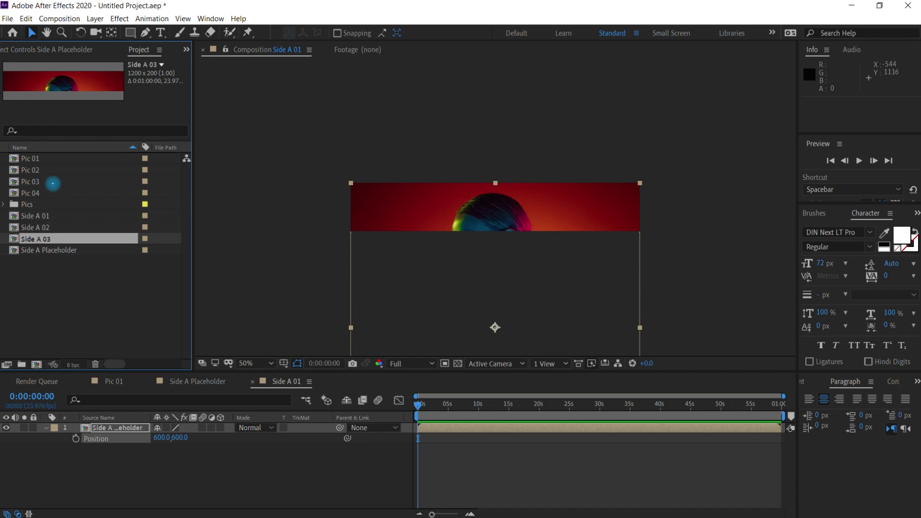
pyautogui.hotkey('ctrl', 'd')
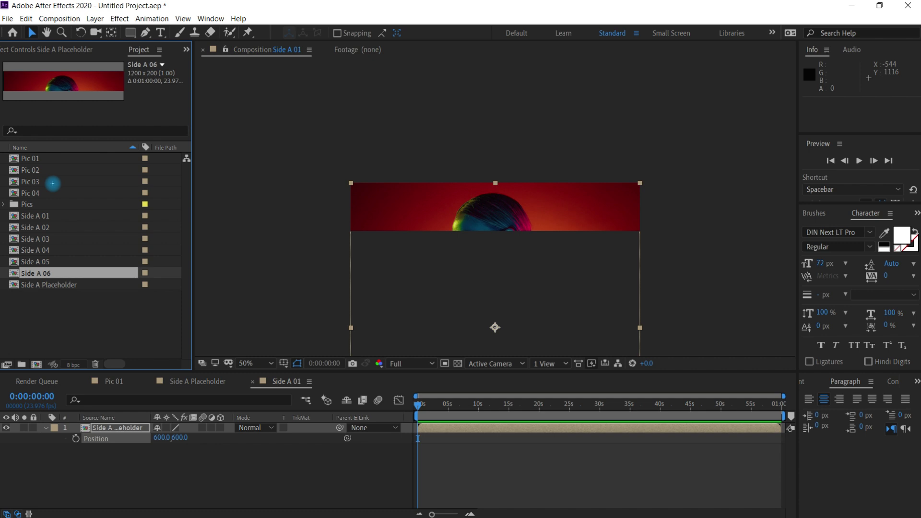
pyautogui.click(44, 215)
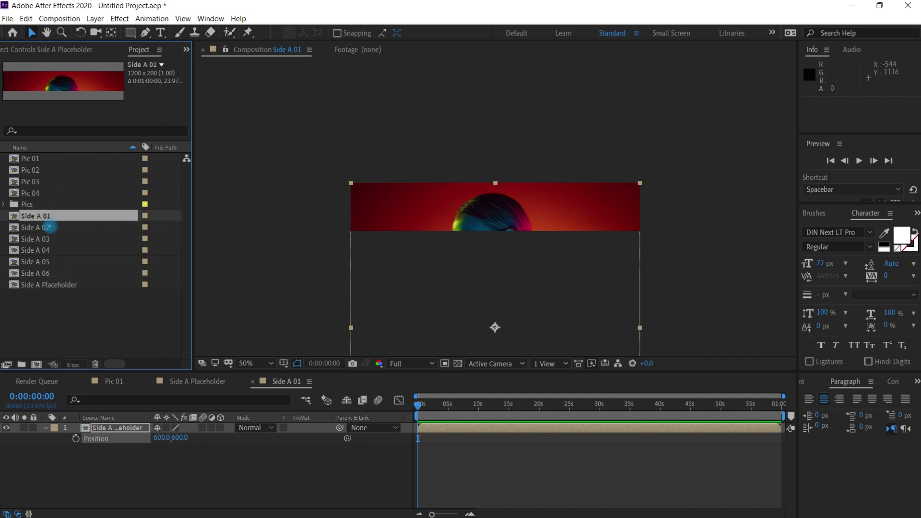
pyautogui.click(51, 228)
pyautogui.press('Down')
pyautogui.press('Down')
pyautogui.press('Down')
pyautogui.press('Down')
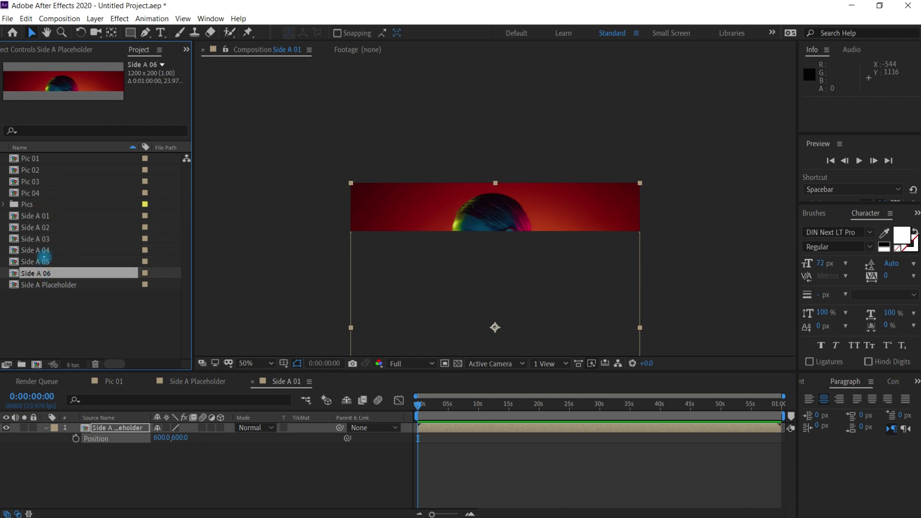
# - Set the placeholder layer's vertical position to 400 in the Side A 02 composition
pyautogui.doubleClick(52, 228)
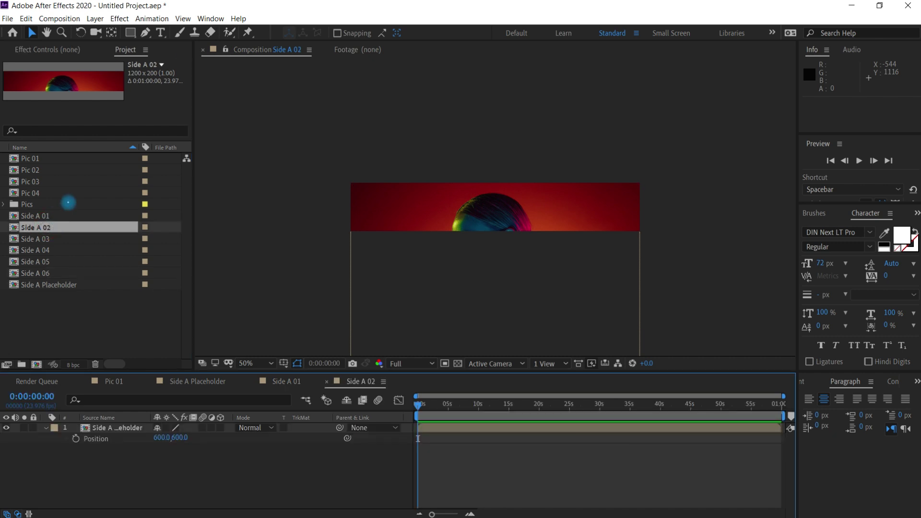
pyautogui.click(180, 437)
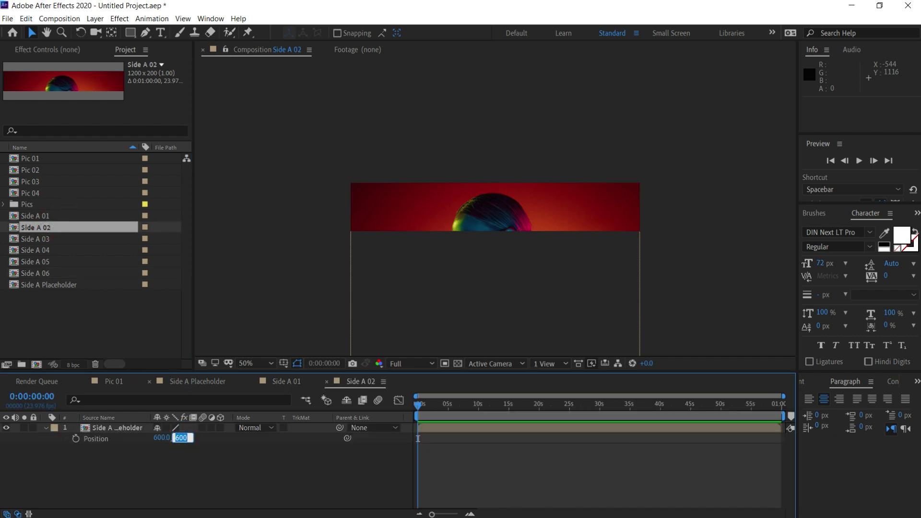
pyautogui.write('400')
pyautogui.press('Return')
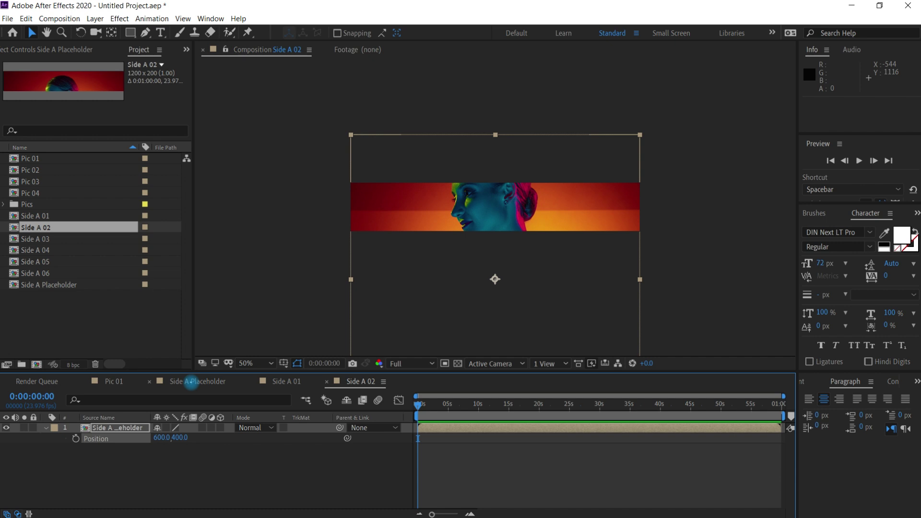
# - Set the placeholder layer's vertical position to 200 in the Side A 03 composition
pyautogui.click(44, 238)
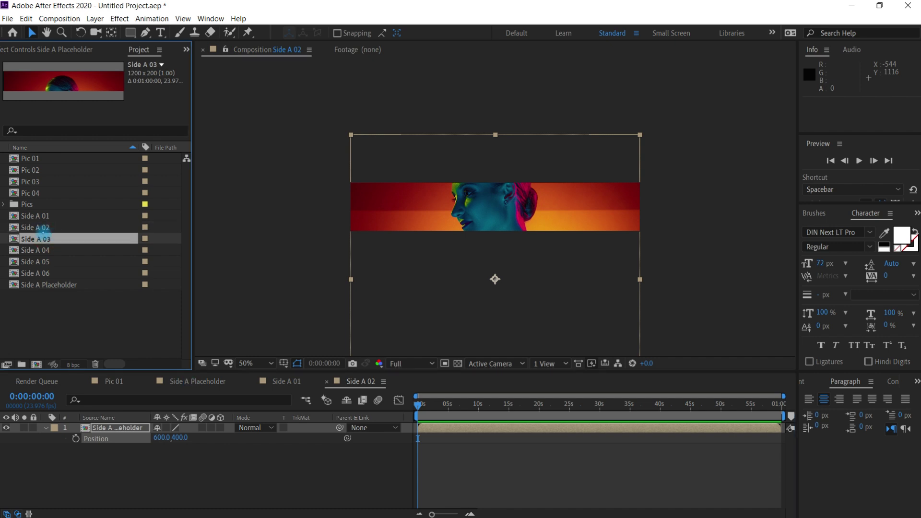
pyautogui.doubleClick(45, 238)
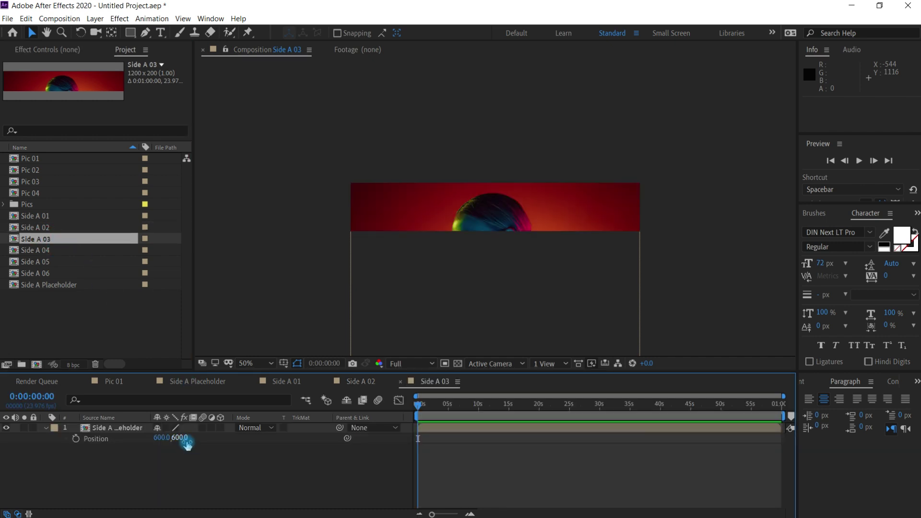
pyautogui.click(182, 437)
pyautogui.write('400')
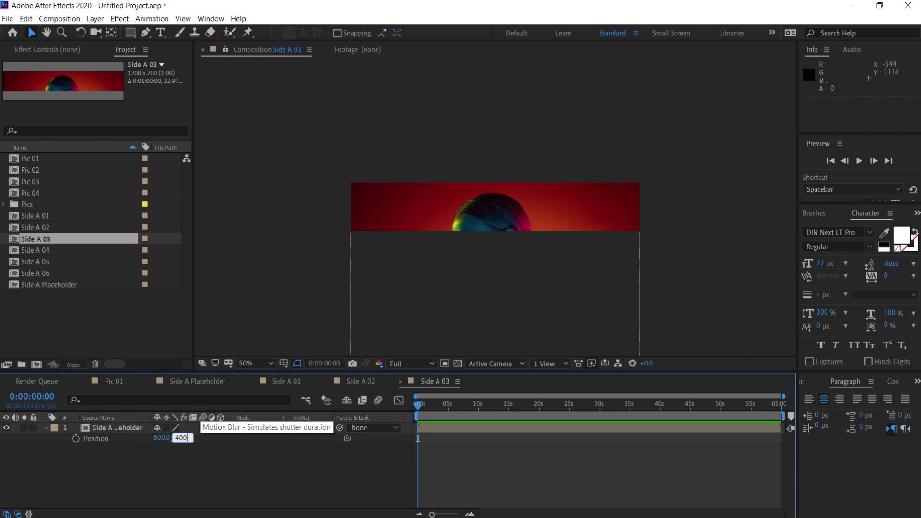
pyautogui.write('0')
pyautogui.click(200, 413)
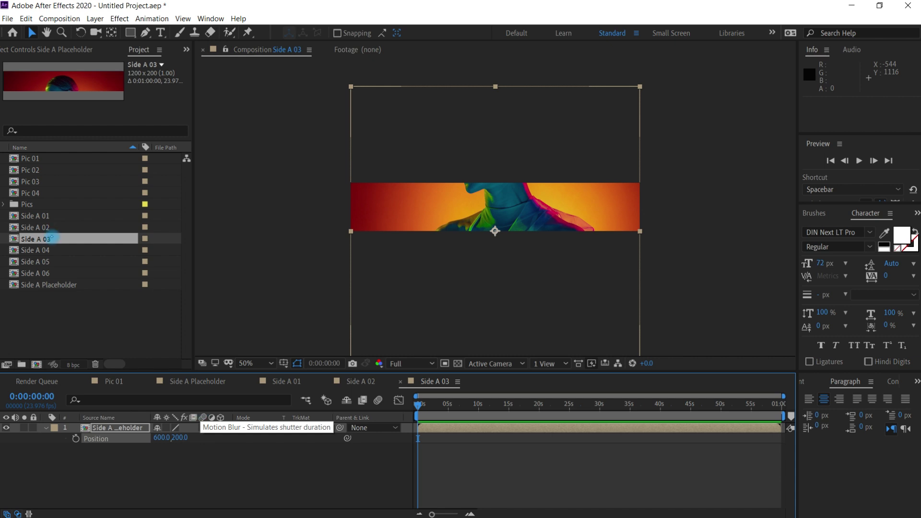
# - Set the placeholder layer's vertical position to 0 in the Side A 04 composition
pyautogui.doubleClick(48, 250)
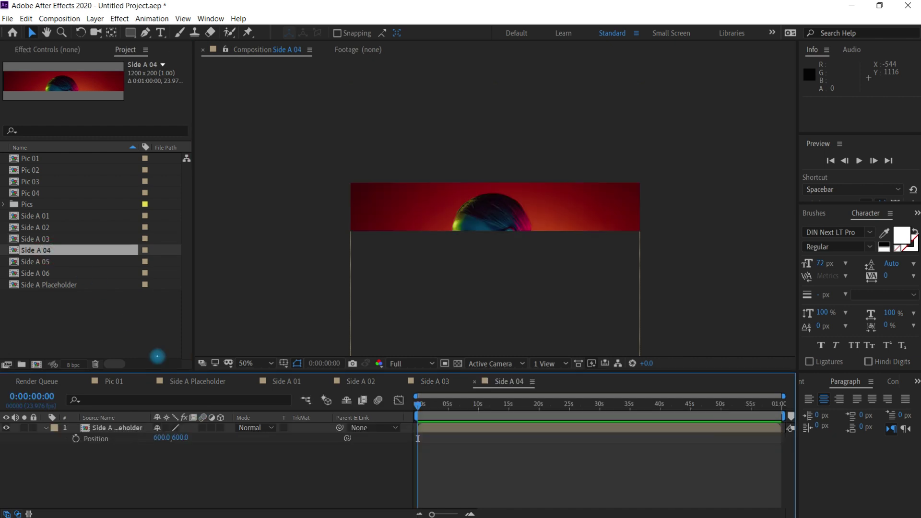
pyautogui.click(179, 437)
pyautogui.write('0')
pyautogui.press('Return')
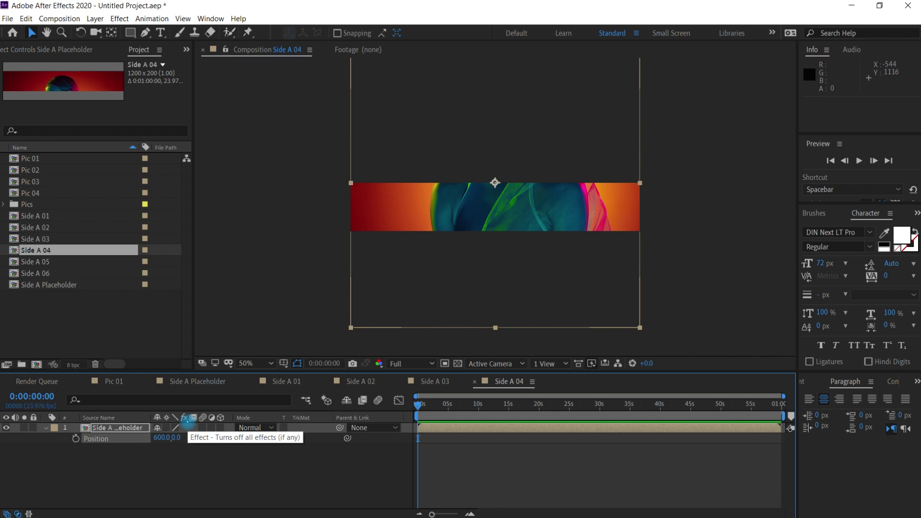
# - Set the placeholder layer's vertical position to -200 in the Side A 05 composition
pyautogui.doubleClick(36, 262)
pyautogui.click(183, 438)
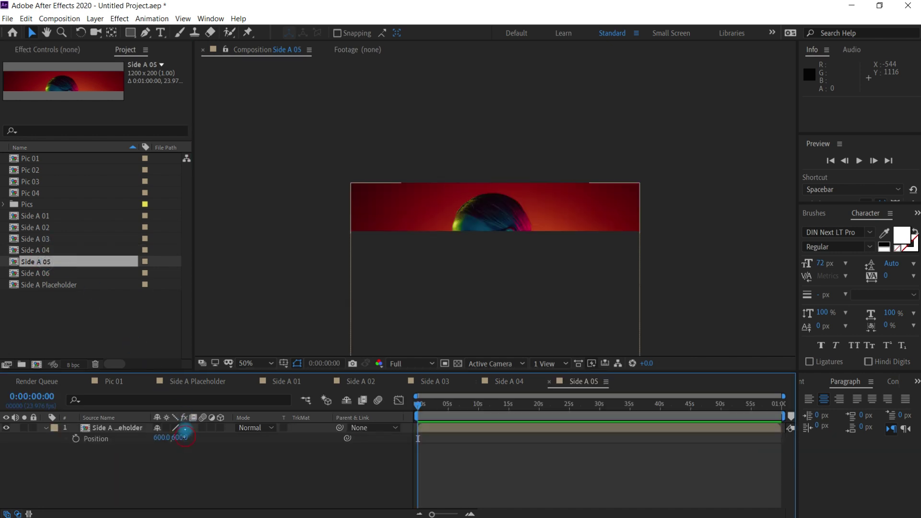
pyautogui.write('-200')
pyautogui.click(186, 427)
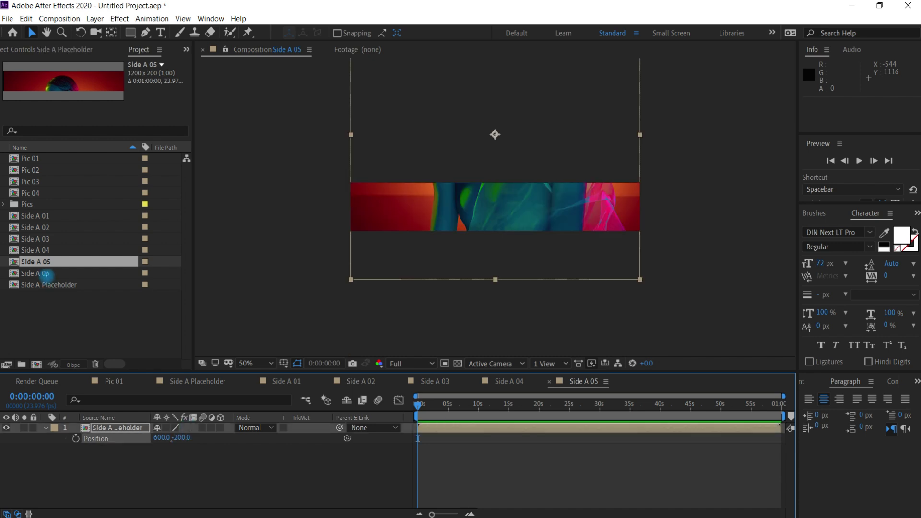
# - Set the placeholder layer's vertical position to -400 in the Side A 06 composition
pyautogui.doubleClick(36, 273)
pyautogui.click(183, 438)
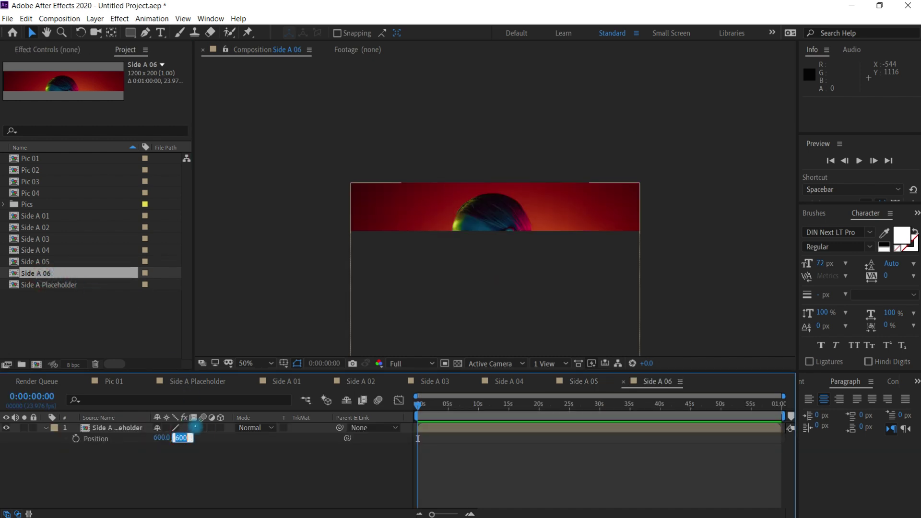
pyautogui.write('-400')
pyautogui.click(195, 427)
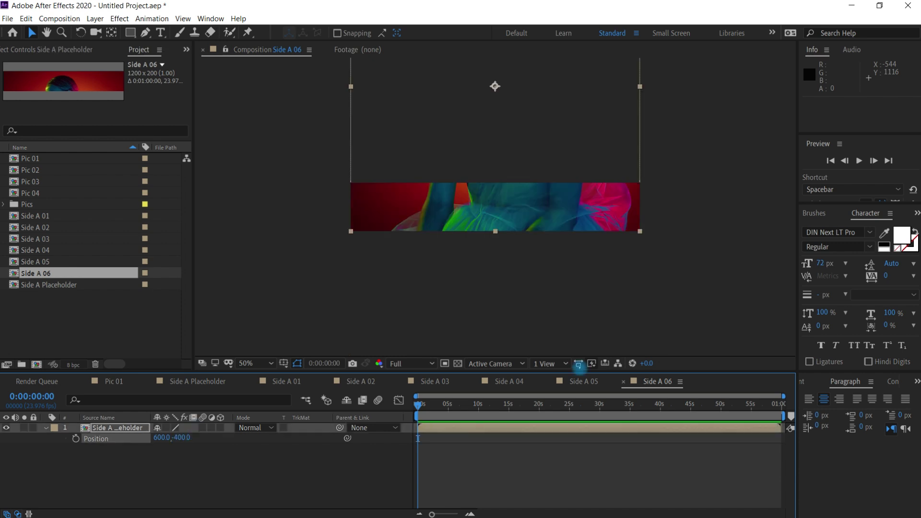
# - Review the Side A strips from 05 back to 01 and close all six strip compositions and Side A Placeholder
pyautogui.click(578, 381)
pyautogui.click(514, 381)
pyautogui.click(434, 382)
pyautogui.click(362, 382)
pyautogui.click(289, 382)
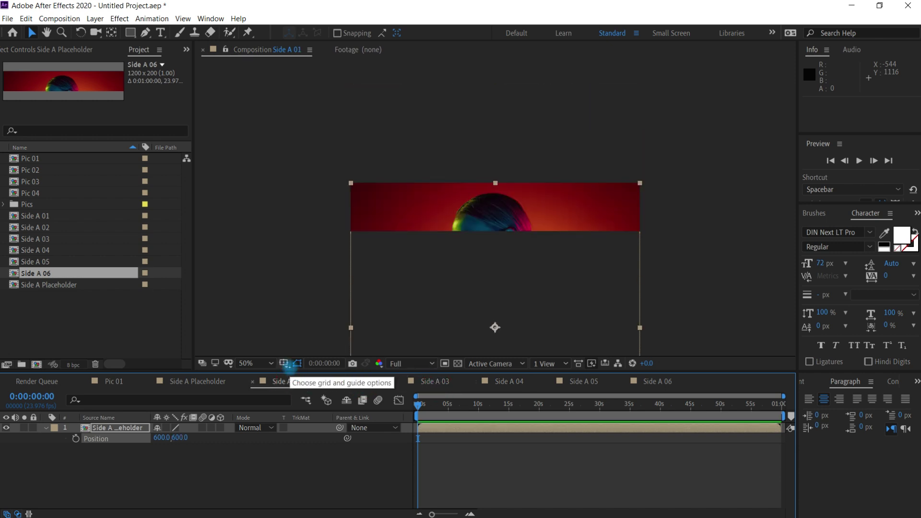
pyautogui.click(625, 381)
pyautogui.click(549, 384)
pyautogui.click(474, 383)
pyautogui.click(400, 382)
pyautogui.click(328, 383)
pyautogui.click(254, 383)
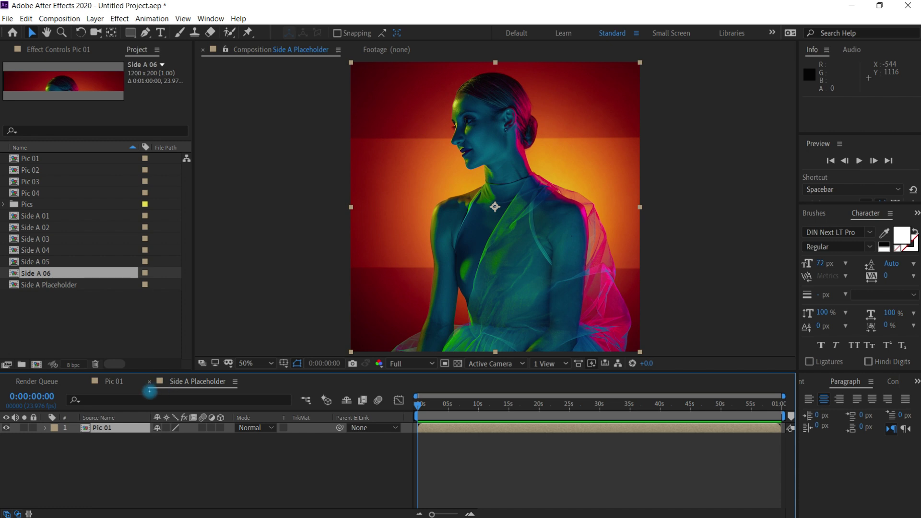
pyautogui.click(149, 383)
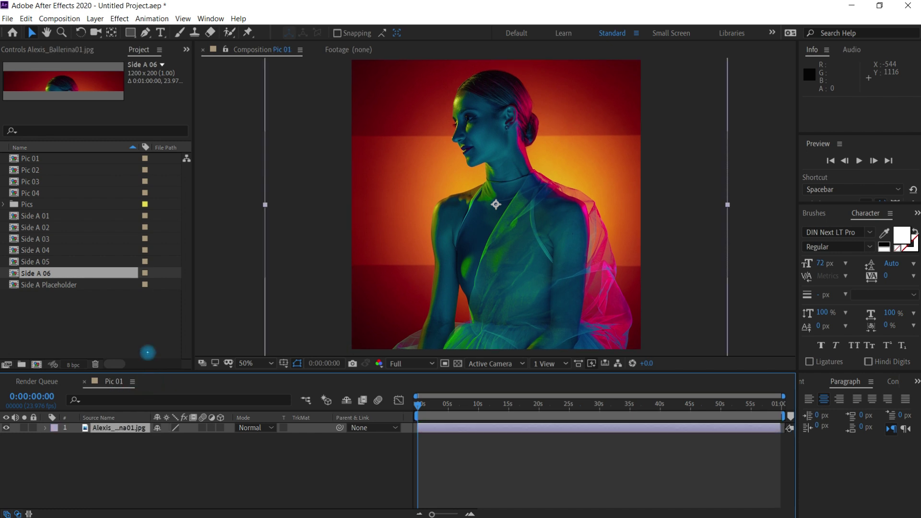
# - Create a project folder named Side A and move the six Side A strips and Side A Placeholder into it
pyautogui.click(22, 365)
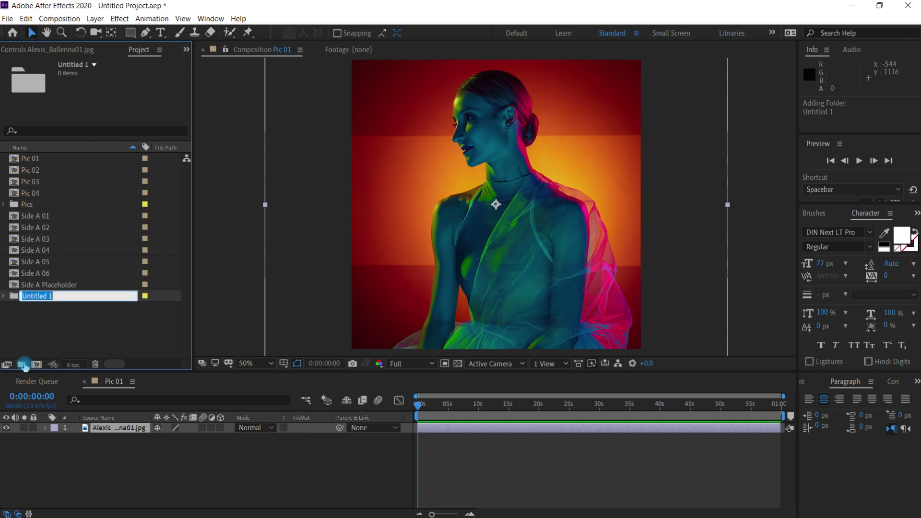
pyautogui.write('Side A')
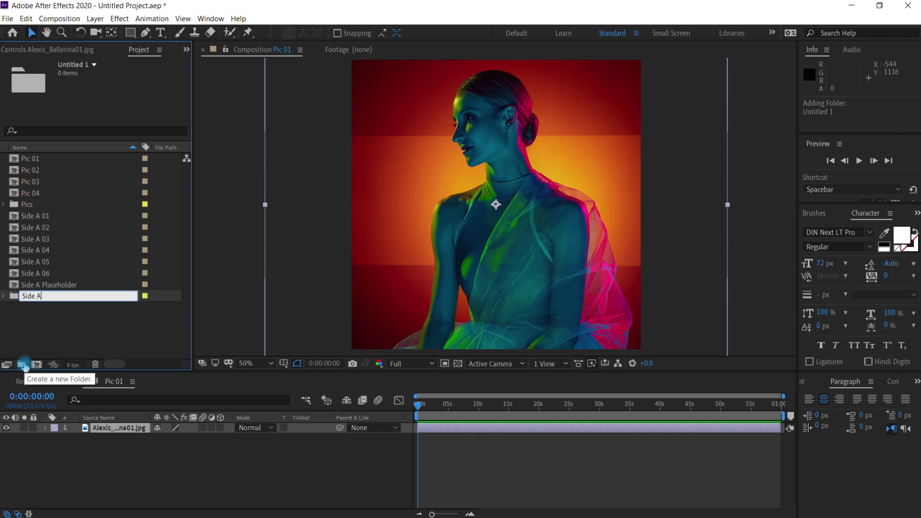
pyautogui.press('Return')
pyautogui.click(39, 228)
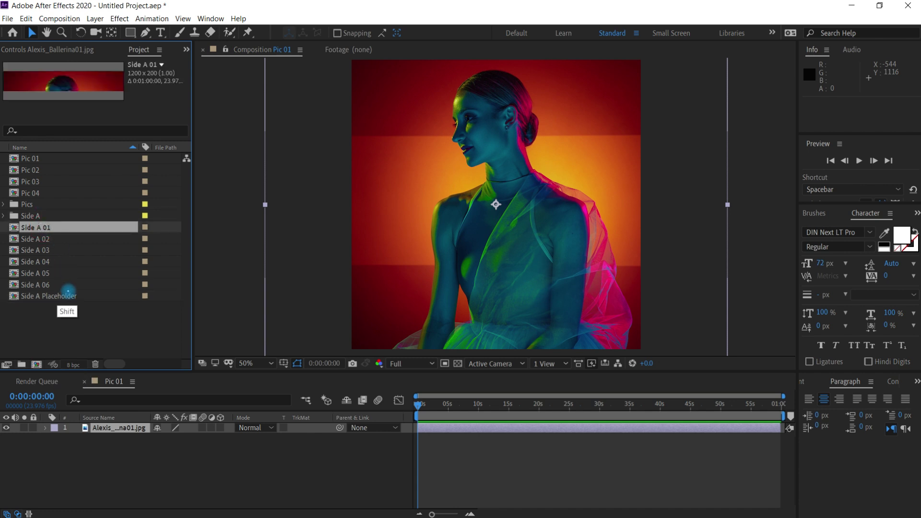
pyautogui.keyDown('shift'); pyautogui.click(64, 296); pyautogui.keyUp('shift')
pyautogui.moveTo(46, 227); pyautogui.dragTo(45, 216)
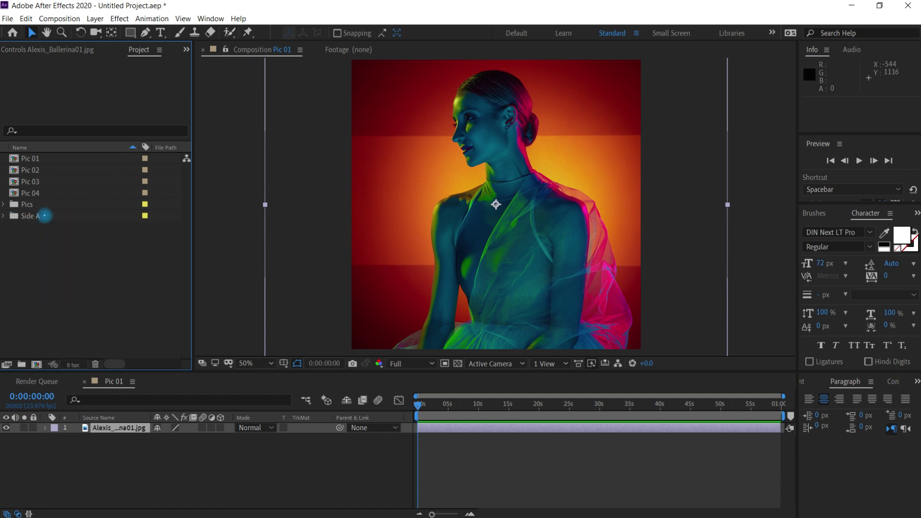
# - Duplicate the Side A folder and rename the copy Side B
pyautogui.click(38, 216)
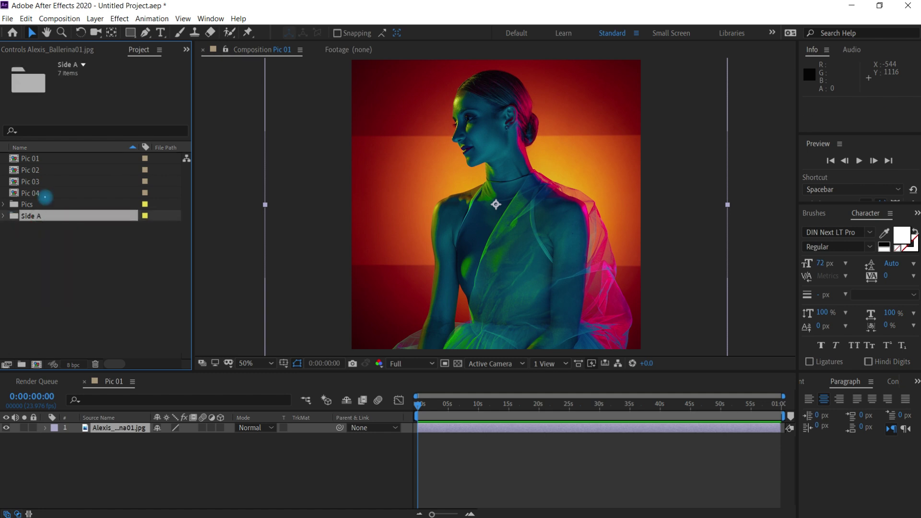
pyautogui.hotkey('ctrl', 'd')
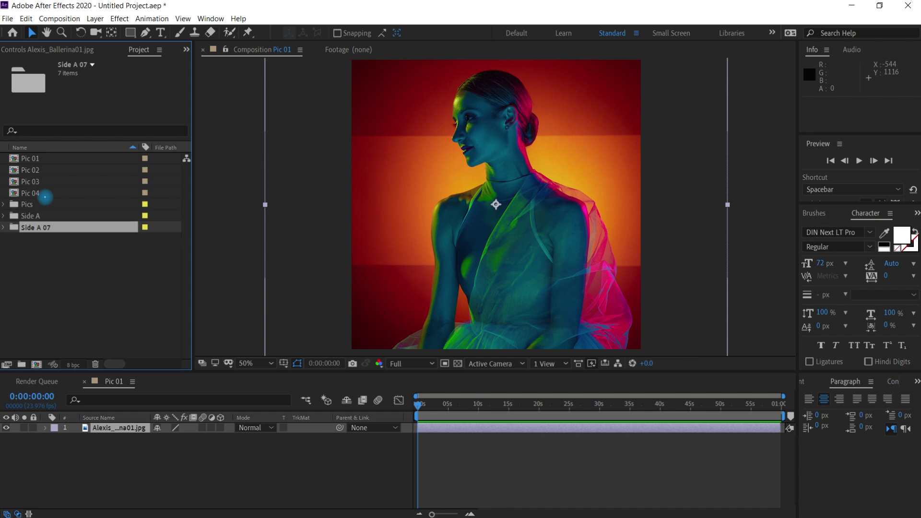
pyautogui.press('Return')
pyautogui.press('Right')
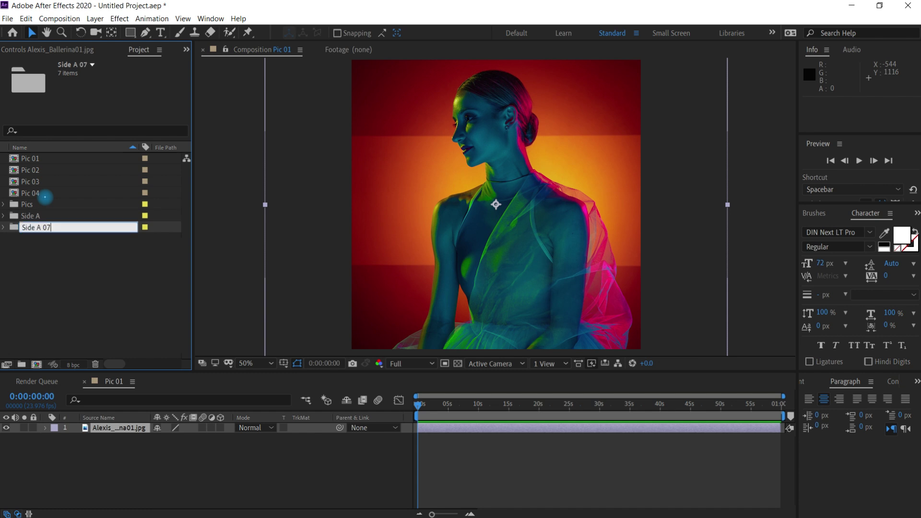
pyautogui.write('B')
pyautogui.press('Return')
# - Rename the Side A 01 and Side A 02 compositions in the Side B folder as Side B 01 and Side B 02
pyautogui.click(3, 227)
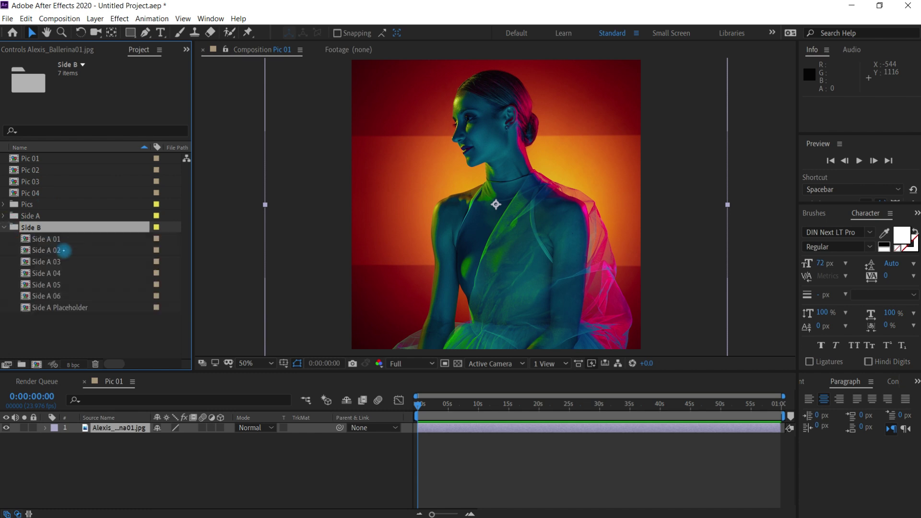
pyautogui.click(61, 239)
pyautogui.press('Return')
pyautogui.press('Left')
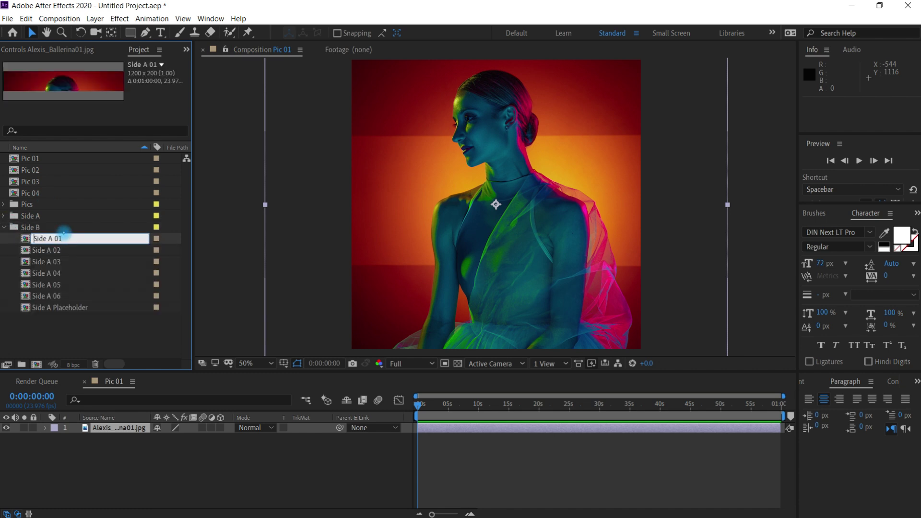
pyautogui.write('B')
pyautogui.hotkey('ctrl', 'a')
pyautogui.press('Return')
pyautogui.click(62, 239)
pyautogui.press('Return')
pyautogui.write('Side B 01')
pyautogui.write('2')
pyautogui.press('Return')
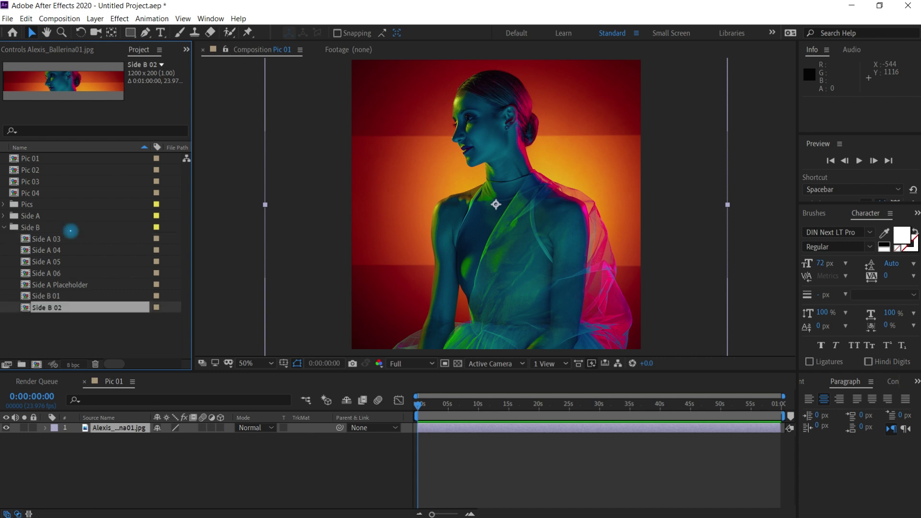
# - Rename the Side B folder's Side A 03 and Side A 04 compositions as Side B 03 and Side B 04
pyautogui.click(71, 238)
pyautogui.press('Return')
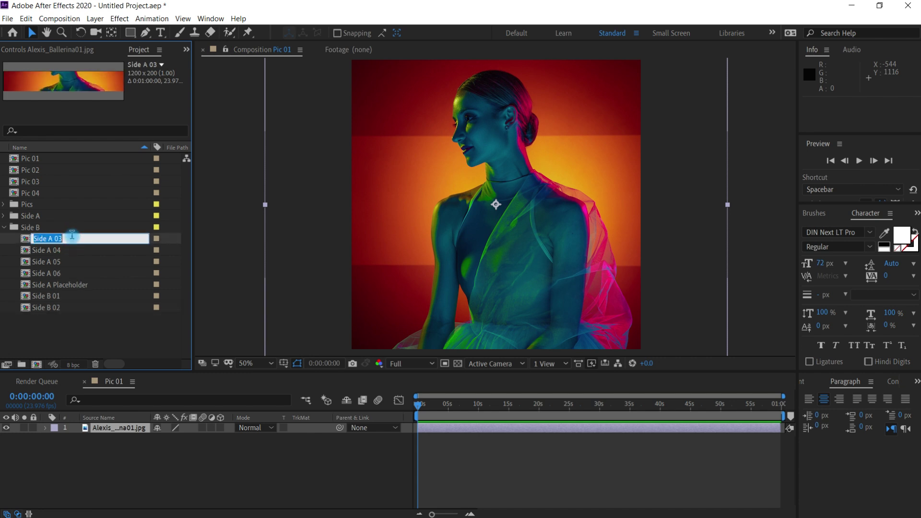
pyautogui.write('Side B 03')
pyautogui.press('Return')
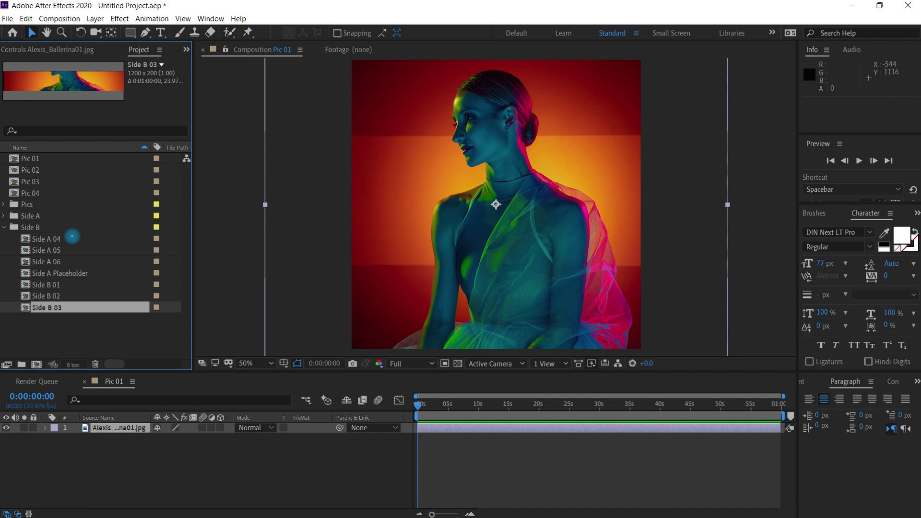
pyautogui.click(64, 239)
pyautogui.press('Return')
pyautogui.write('Side B 04')
pyautogui.press('Return')
# - Rename the Side B folder's Side A 05 and Side A 06 compositions as Side B 05 and Side B 06
pyautogui.click(56, 238)
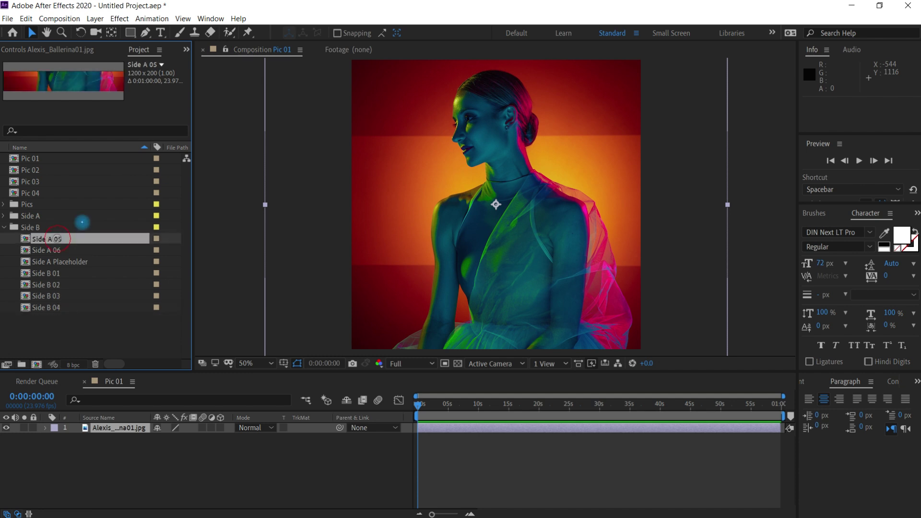
pyautogui.press('Return')
pyautogui.write('Side B 0')
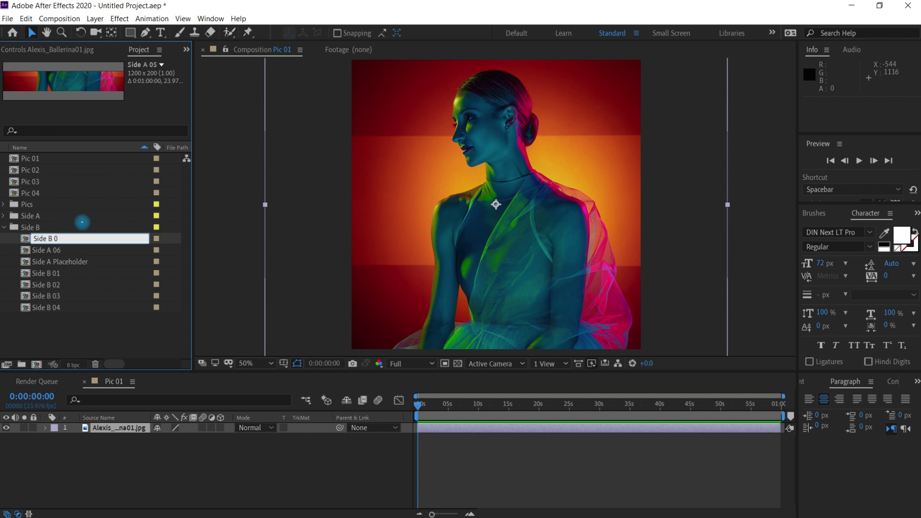
pyautogui.write('15')
pyautogui.press('Return')
pyautogui.click(51, 240)
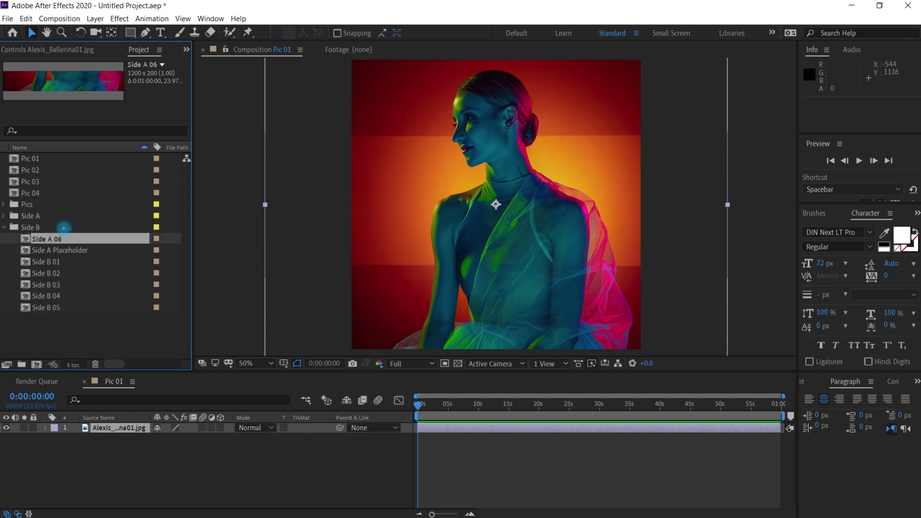
pyautogui.press('Return')
pyautogui.write('Side B 01')
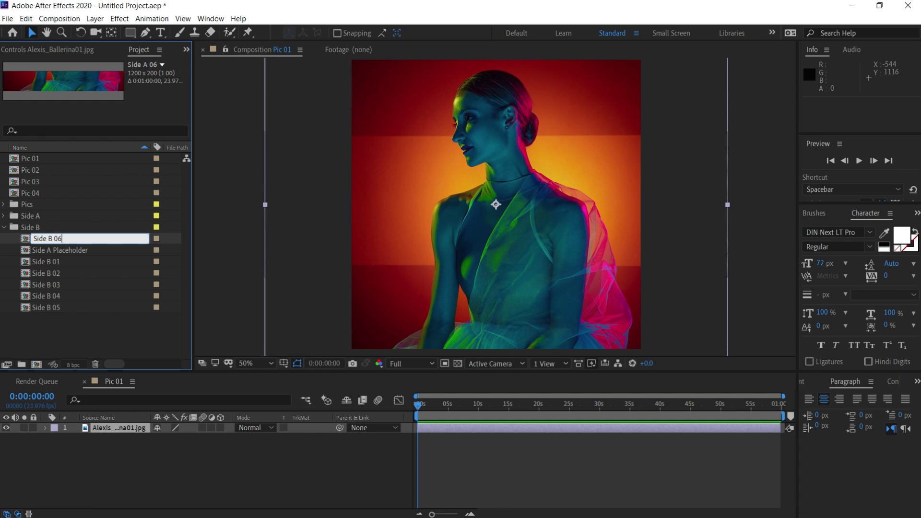
pyautogui.write('6')
pyautogui.press('Return')
# - Rename the Side A Placeholder composition in the Side B folder as Side B Placeholder
pyautogui.click(89, 239)
pyautogui.press('Return')
pyautogui.press('Home')
pyautogui.write('B')
pyautogui.press('Return')
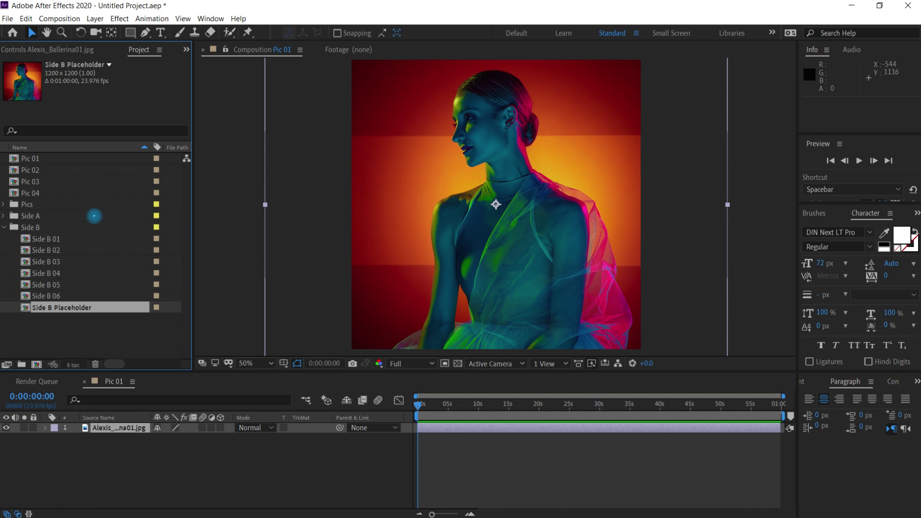
# - Replace the Pic 01 layer with Pic 02 in the Side B Placeholder composition and close it
pyautogui.doubleClick(85, 308)
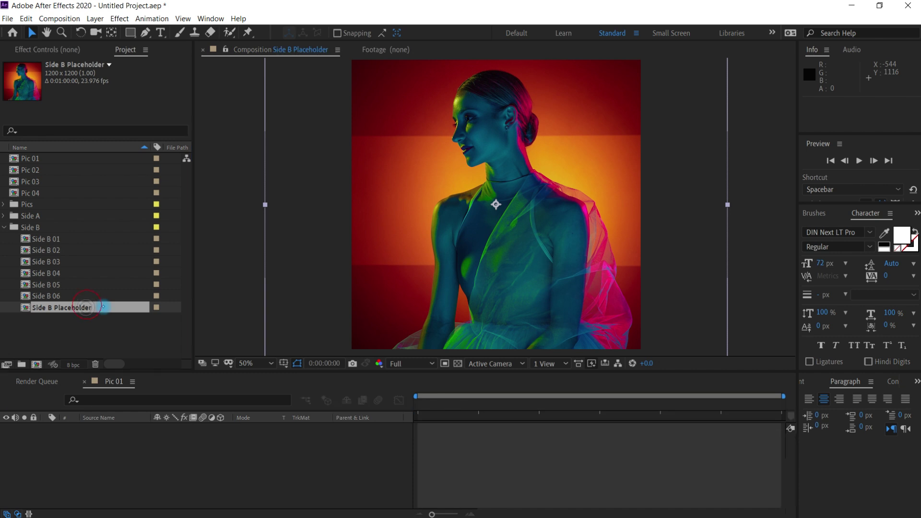
pyautogui.click(110, 428)
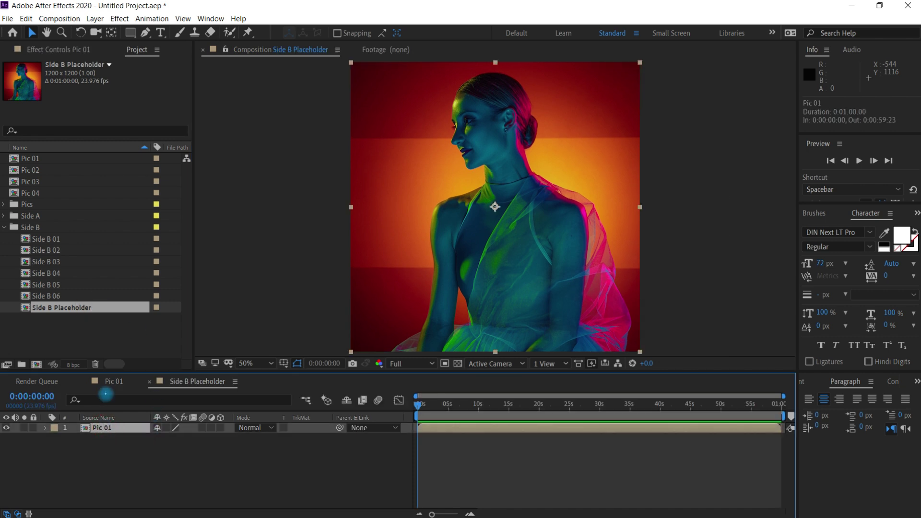
pyautogui.click(37, 171)
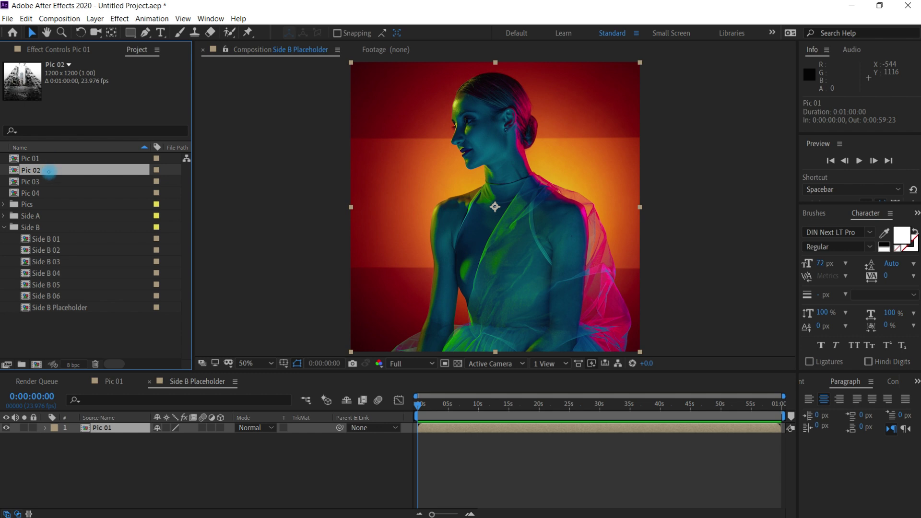
pyautogui.moveTo(52, 171); pyautogui.dragTo(135, 465)
pyautogui.press('Delete')
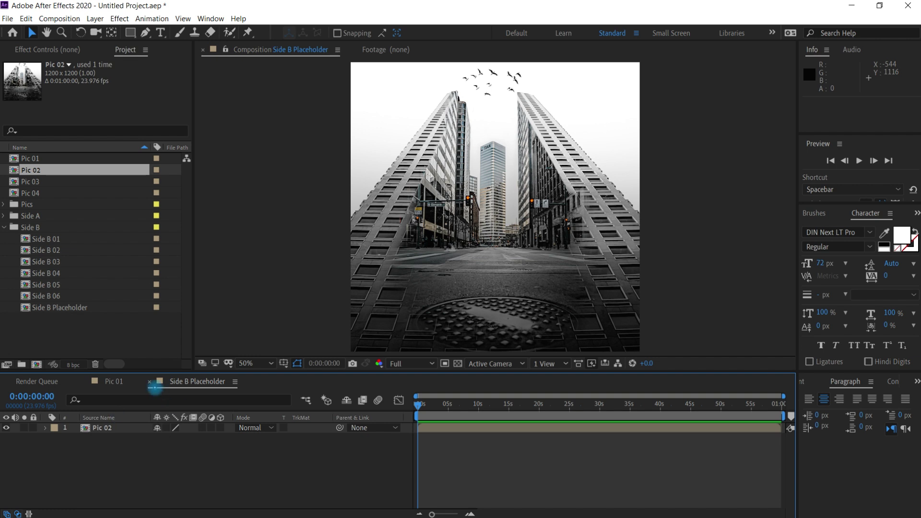
pyautogui.click(149, 383)
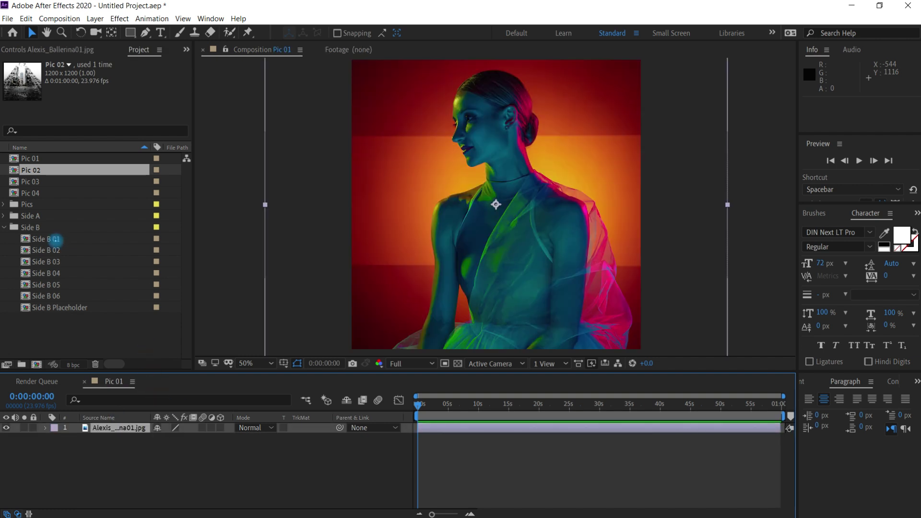
# - Open the strip compositions Side B 01 through Side B 06 and close the Pic 01 composition
pyautogui.click(56, 239)
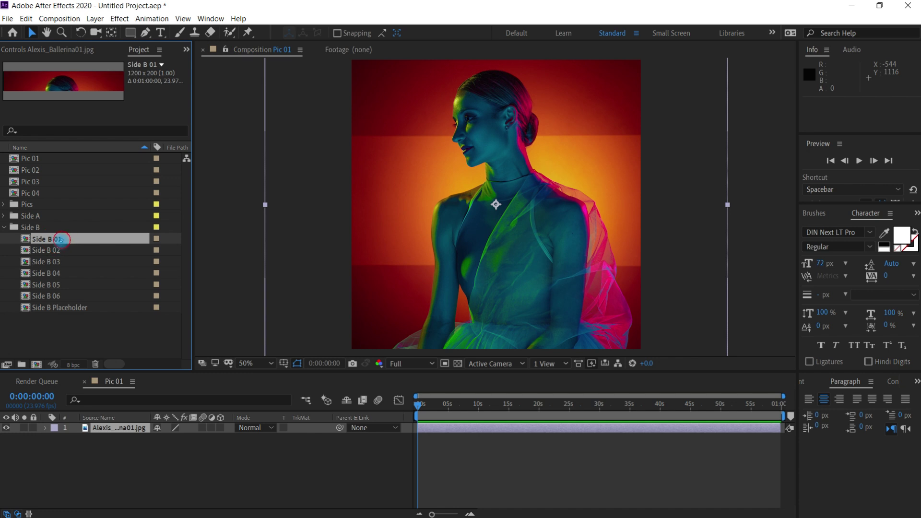
pyautogui.doubleClick(61, 239)
pyautogui.doubleClick(58, 250)
pyautogui.click(54, 262)
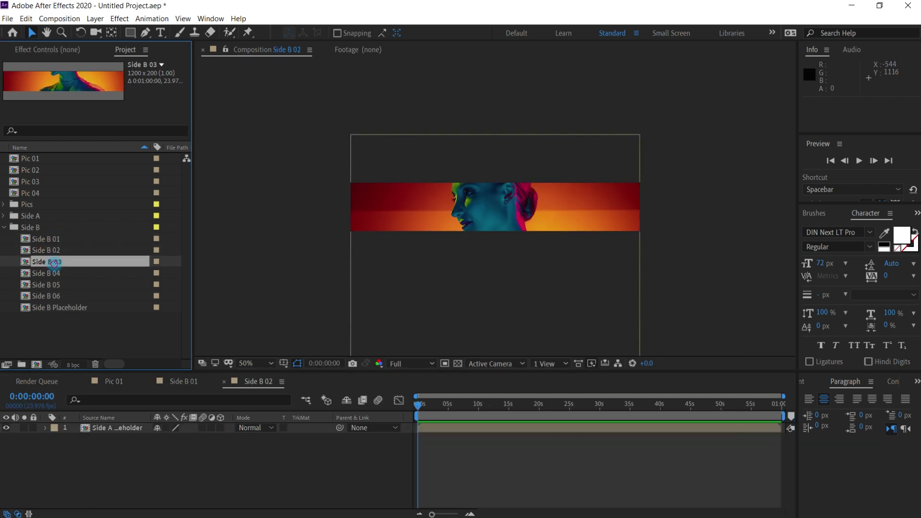
pyautogui.doubleClick(54, 262)
pyautogui.doubleClick(54, 273)
pyautogui.click(55, 285)
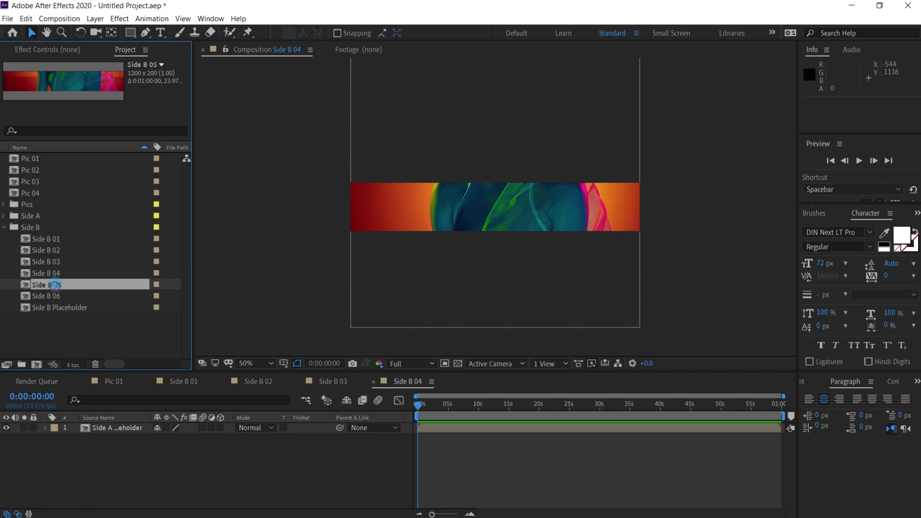
pyautogui.doubleClick(55, 285)
pyautogui.doubleClick(57, 296)
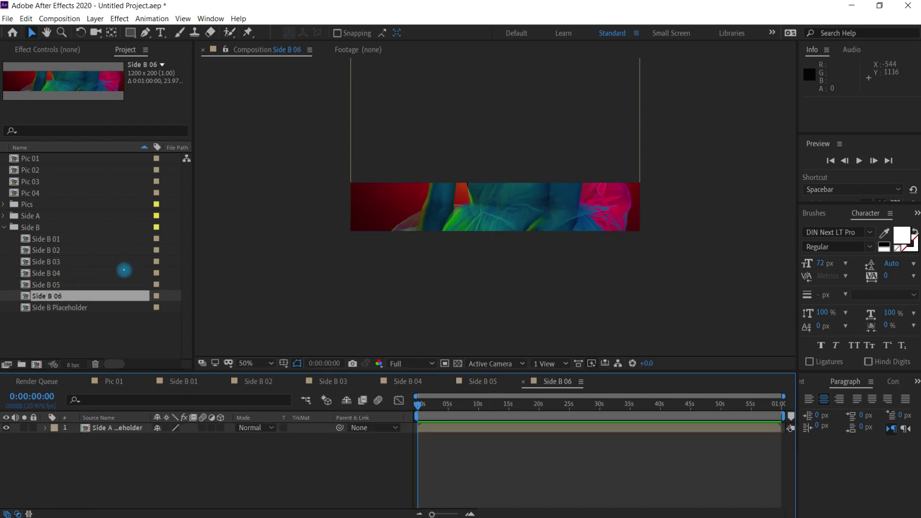
pyautogui.click(109, 381)
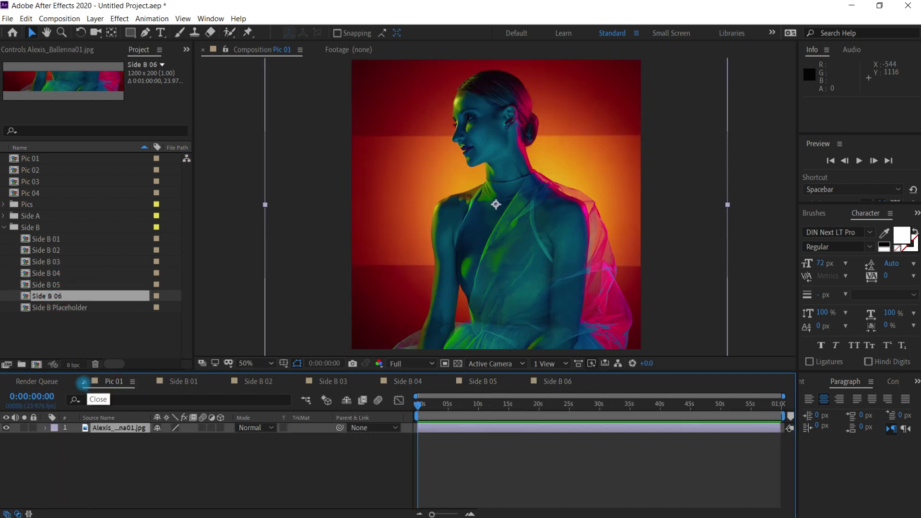
pyautogui.click(84, 382)
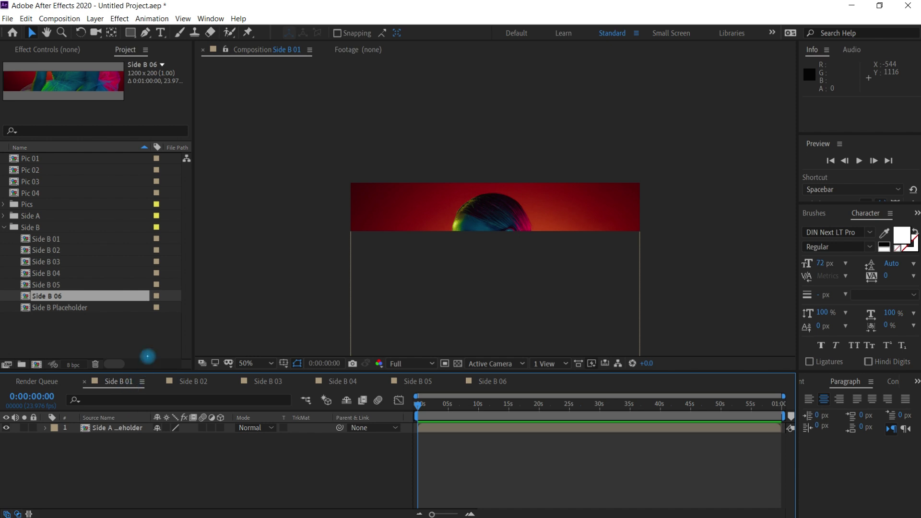
# - Replace the Side A Placeholder layer with Side B Placeholder in the Side B 01 and Side B 02 compositions
pyautogui.click(124, 428)
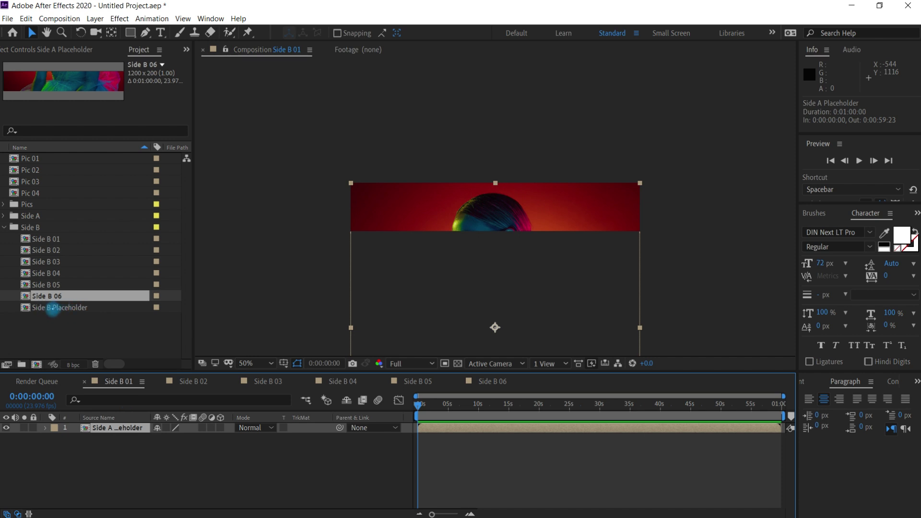
pyautogui.click(81, 306)
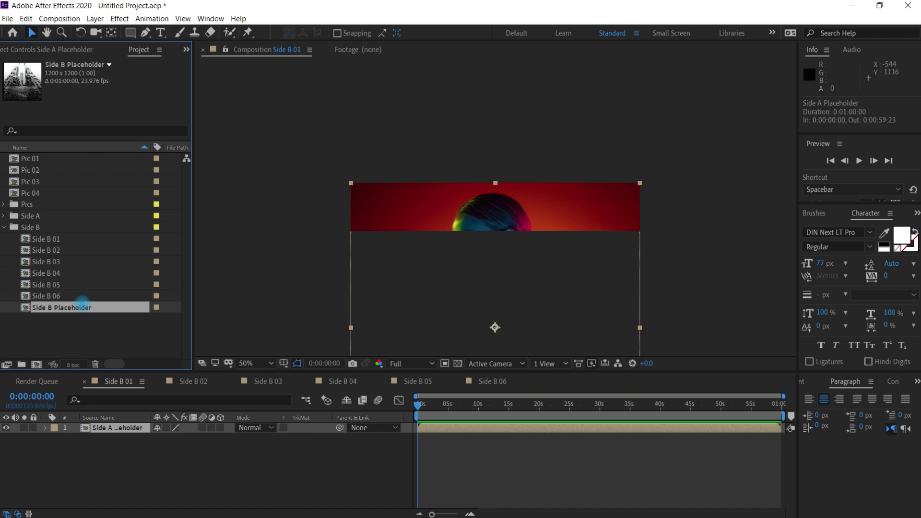
pyautogui.moveTo(82, 302); pyautogui.dragTo(134, 427)
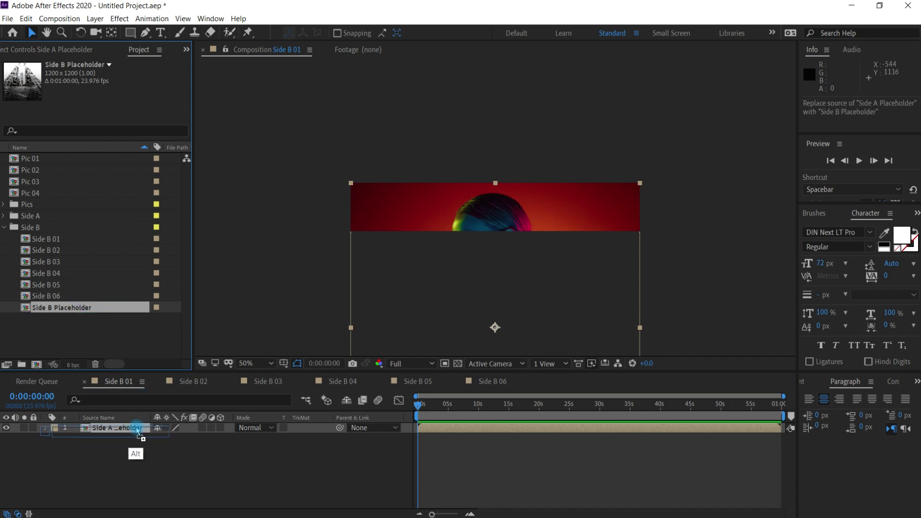
pyautogui.click(191, 381)
pyautogui.click(128, 429)
pyautogui.moveTo(95, 308); pyautogui.dragTo(135, 427)
# - Replace the Side A Placeholder layer with Side B Placeholder in the Side B 03 and Side B 04 compositions
pyautogui.click(267, 382)
pyautogui.click(124, 427)
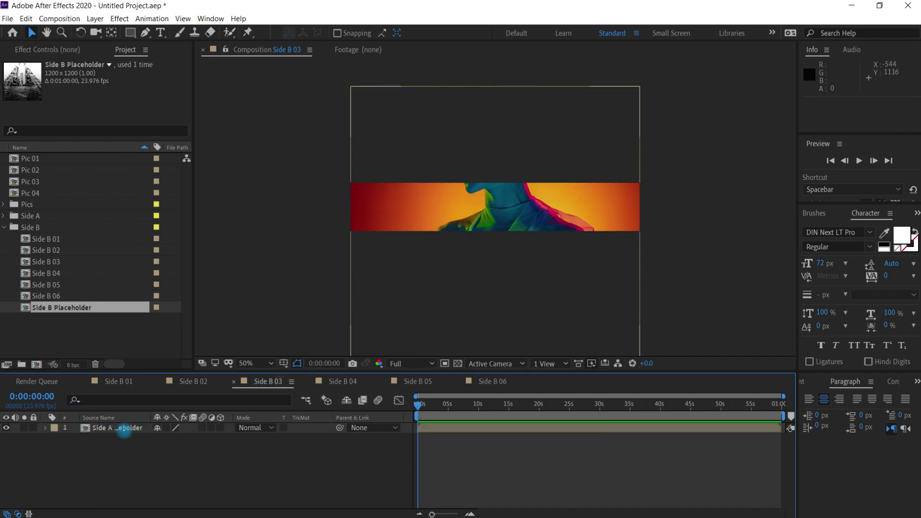
pyautogui.moveTo(101, 315); pyautogui.dragTo(133, 428)
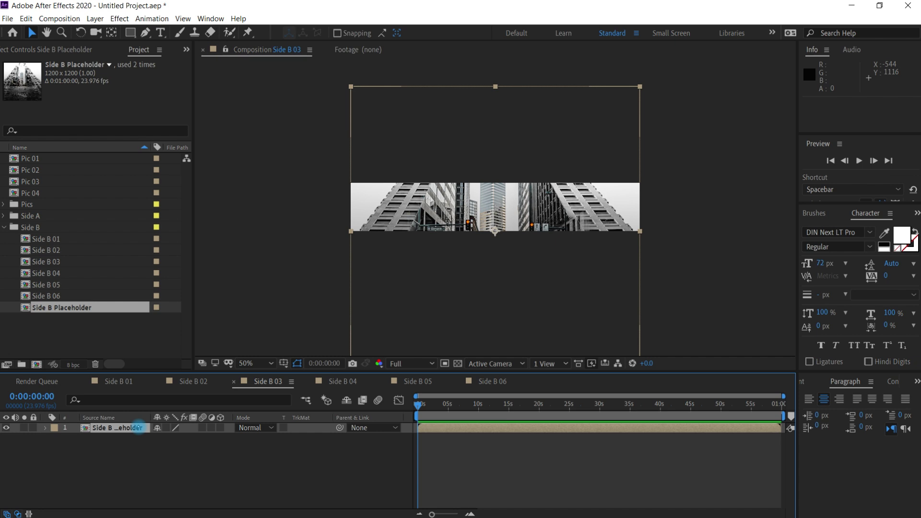
pyautogui.click(369, 382)
pyautogui.click(127, 427)
pyautogui.click(103, 309)
pyautogui.moveTo(104, 309); pyautogui.dragTo(132, 428)
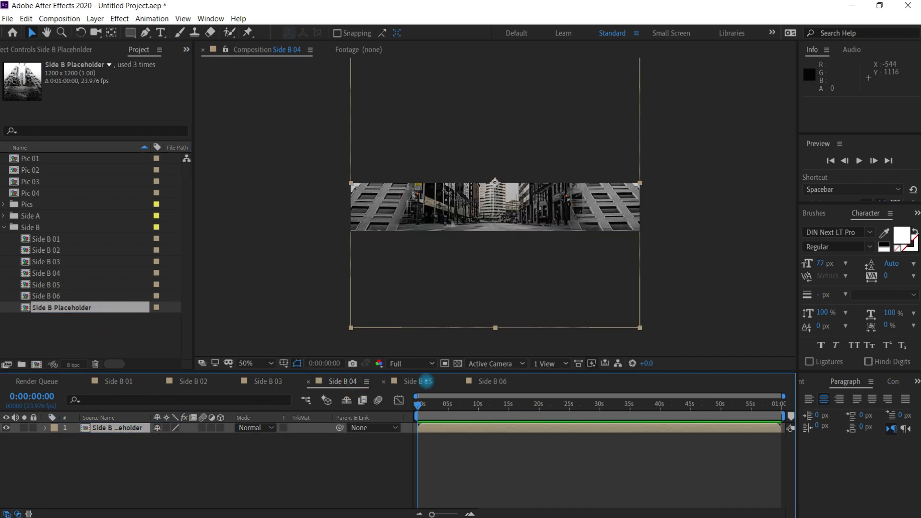
# - Replace the Side A Placeholder layer with Side B Placeholder in the Side B 05 and Side B 06 compositions
pyautogui.click(425, 381)
pyautogui.click(128, 428)
pyautogui.moveTo(107, 309); pyautogui.dragTo(132, 428)
pyautogui.click(502, 380)
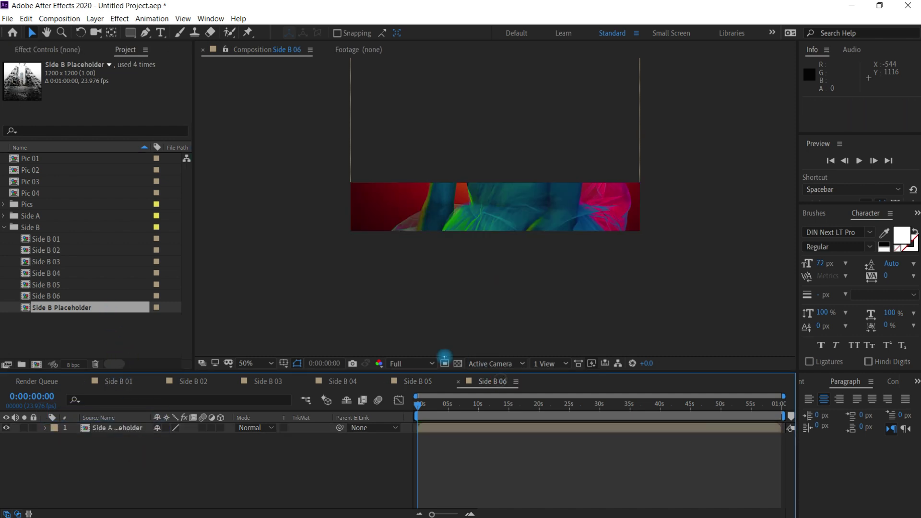
pyautogui.moveTo(141, 435)
pyautogui.mouseDown()
pyautogui.moveTo(117, 323)
pyautogui.moveTo(134, 448)
pyautogui.moveTo(137, 427)
pyautogui.mouseUp()
pyautogui.click(113, 427)
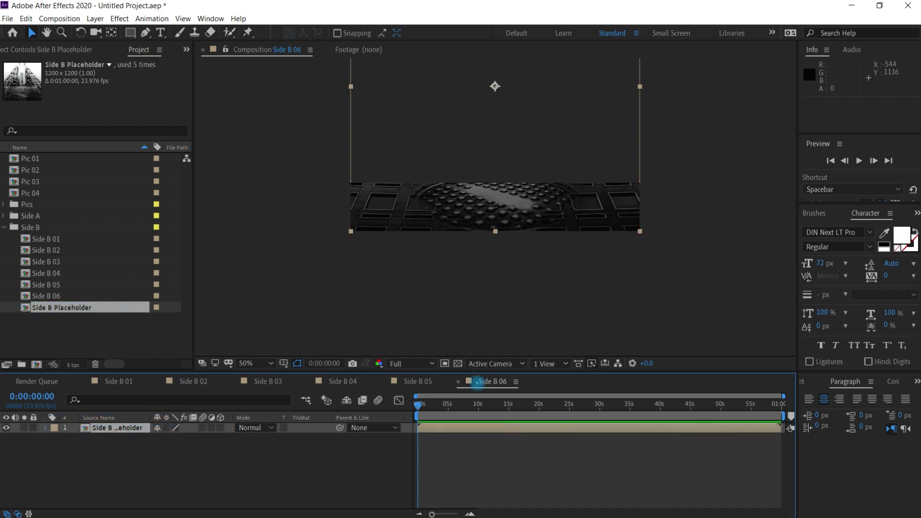
# - Close the Side B 06 through Side B 02 compositions and collapse the Side B folder
pyautogui.click(396, 380)
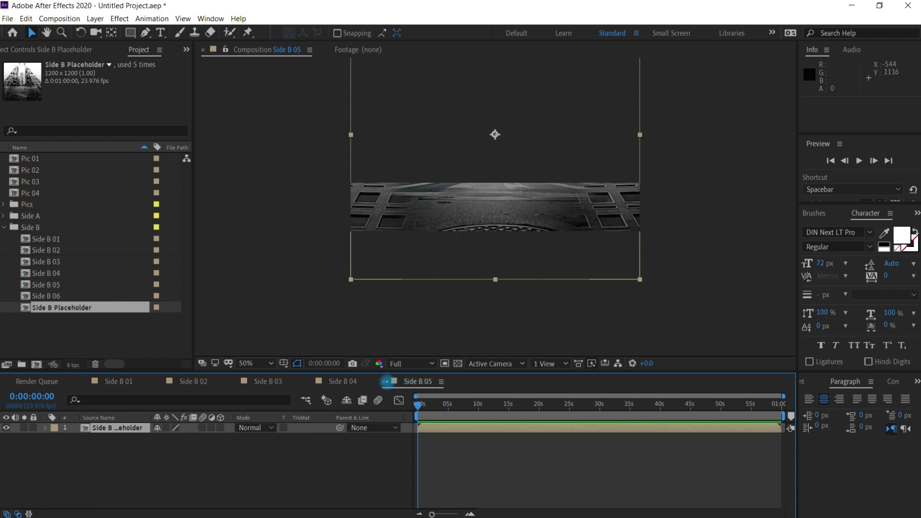
pyautogui.click(386, 382)
pyautogui.click(308, 382)
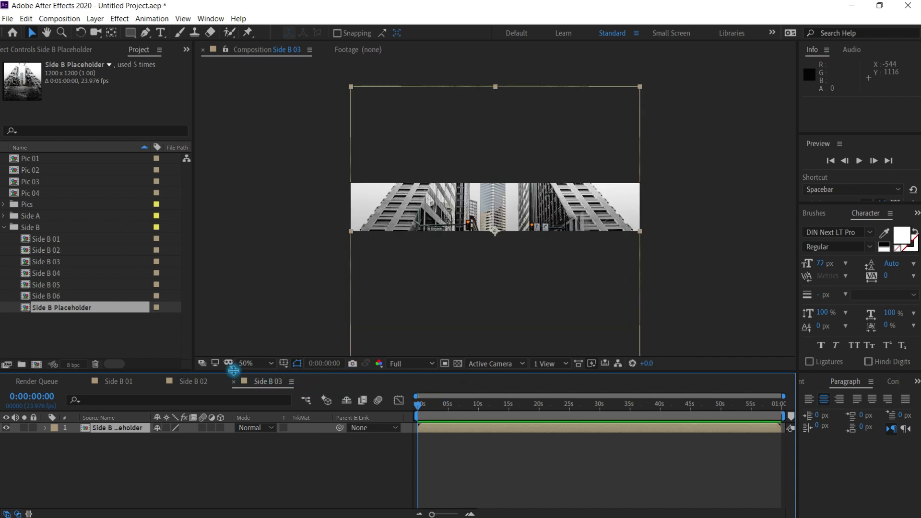
pyautogui.click(234, 382)
pyautogui.click(162, 381)
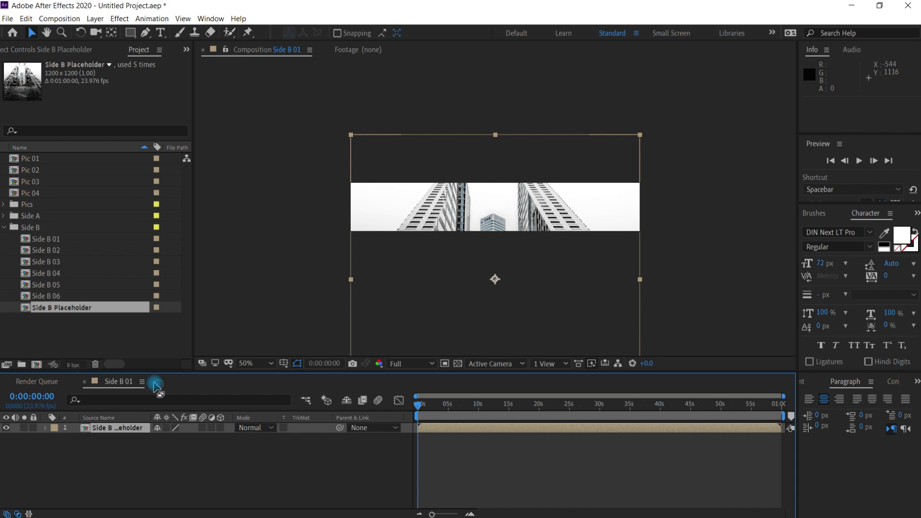
pyautogui.click(3, 234)
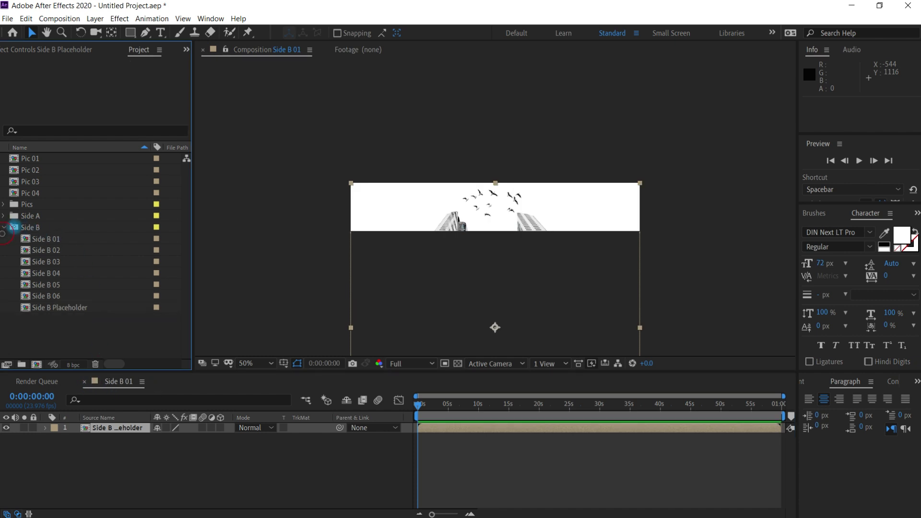
pyautogui.click(3, 228)
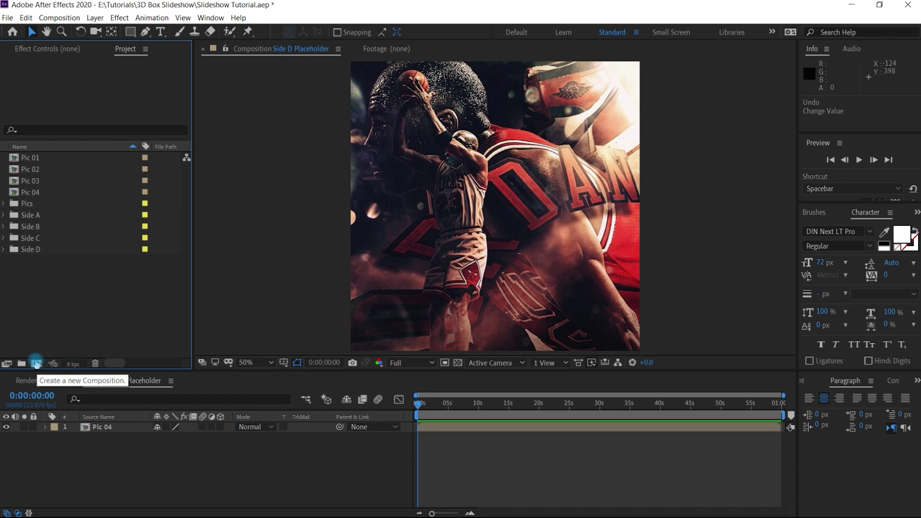
# - Create a composition named GRFX Slideshow at 1200 × 1200 px, 23.976 fps and a duration of 0:01:00:00
pyautogui.click(37, 364)
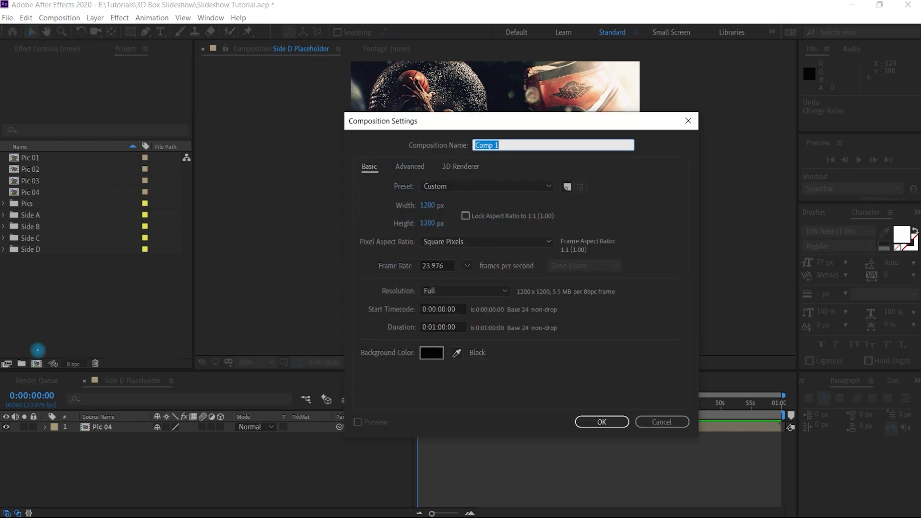
pyautogui.write('GRFX Slideshow')
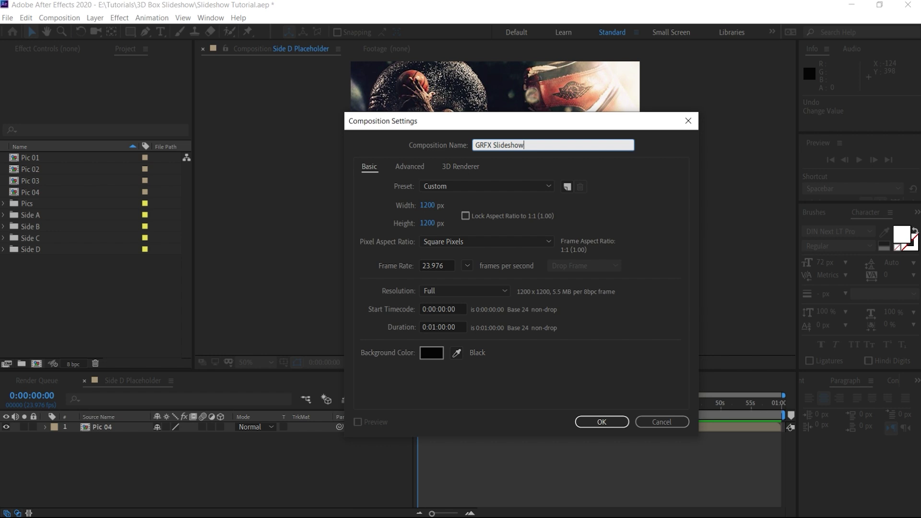
pyautogui.click(429, 221)
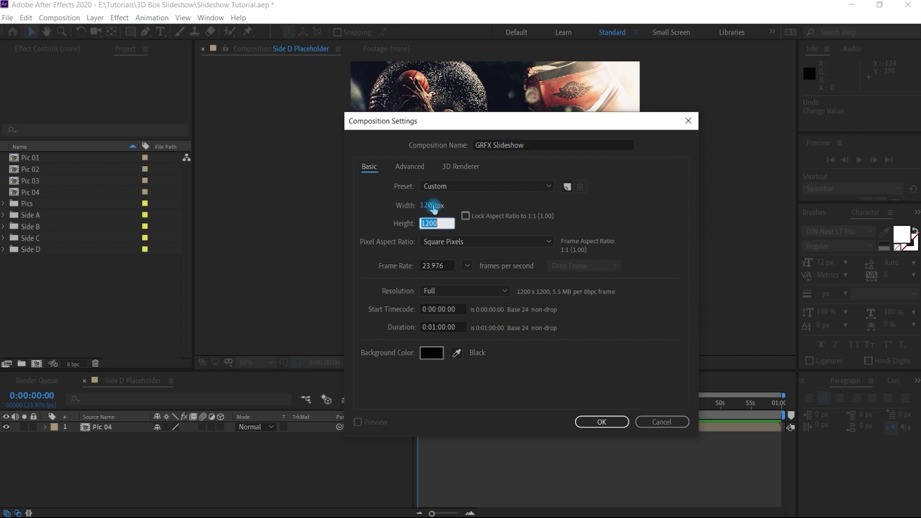
pyautogui.click(428, 205)
pyautogui.click(428, 222)
pyautogui.click(391, 268)
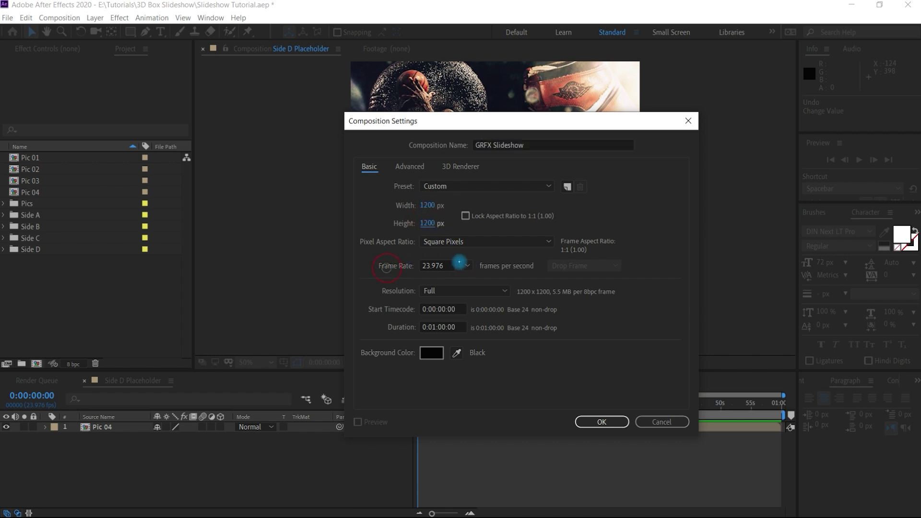
pyautogui.click(458, 327)
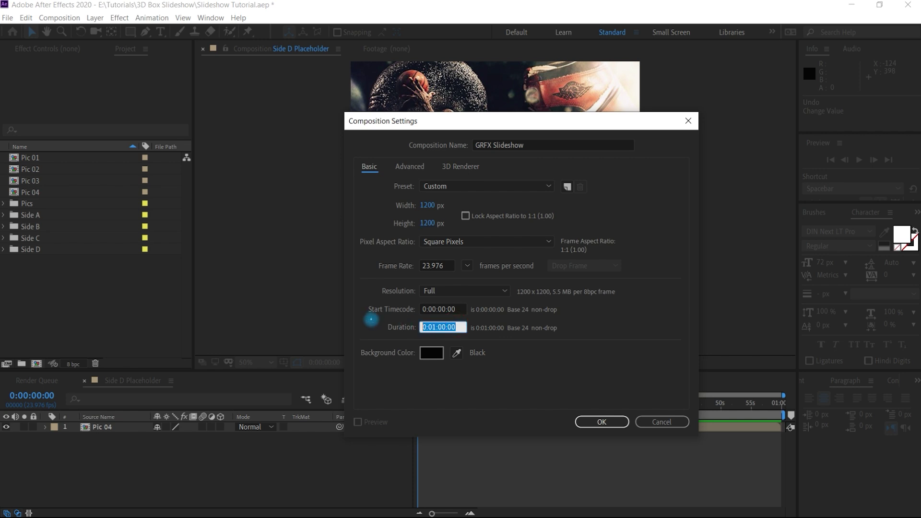
pyautogui.click(600, 422)
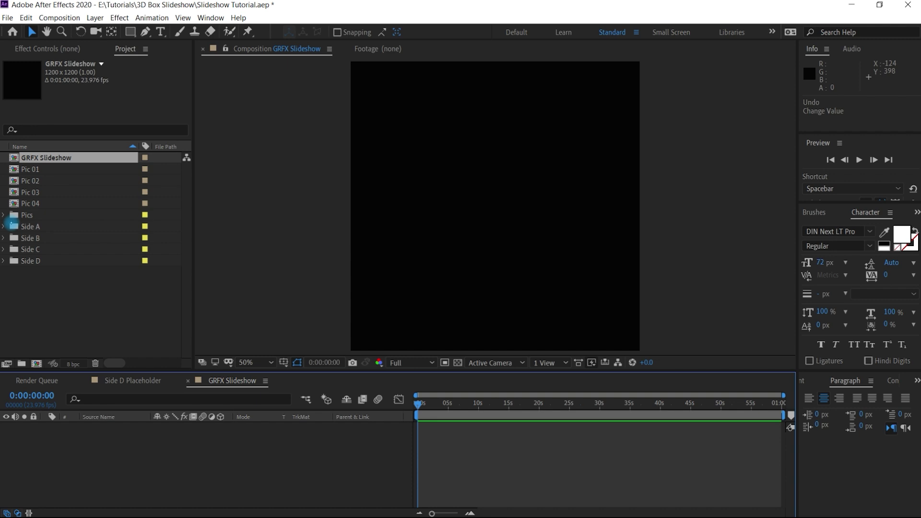
# - Add the Side A 01 through Side A 06 compositions as layers in GRFX Slideshow
pyautogui.click(7, 226)
pyautogui.click(57, 239)
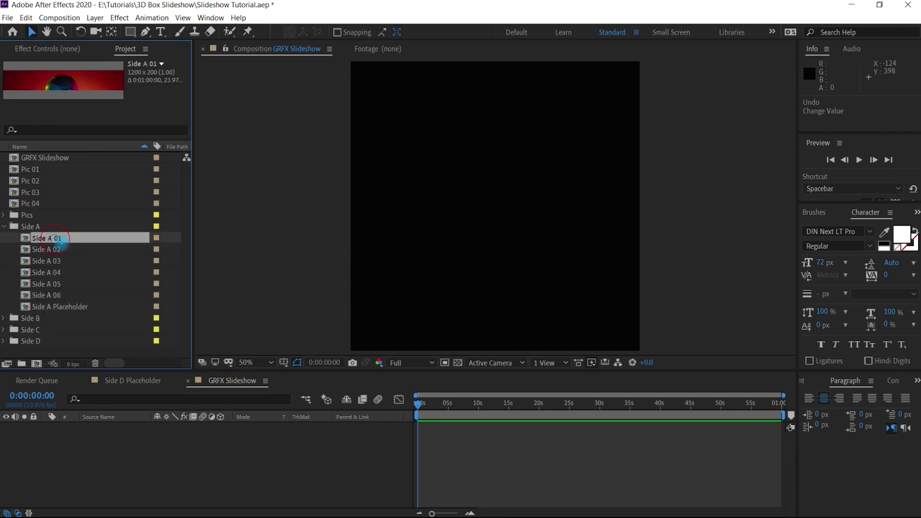
pyautogui.keyDown('shift'); pyautogui.click(57, 295); pyautogui.keyUp('shift')
pyautogui.moveTo(99, 244); pyautogui.dragTo(205, 437)
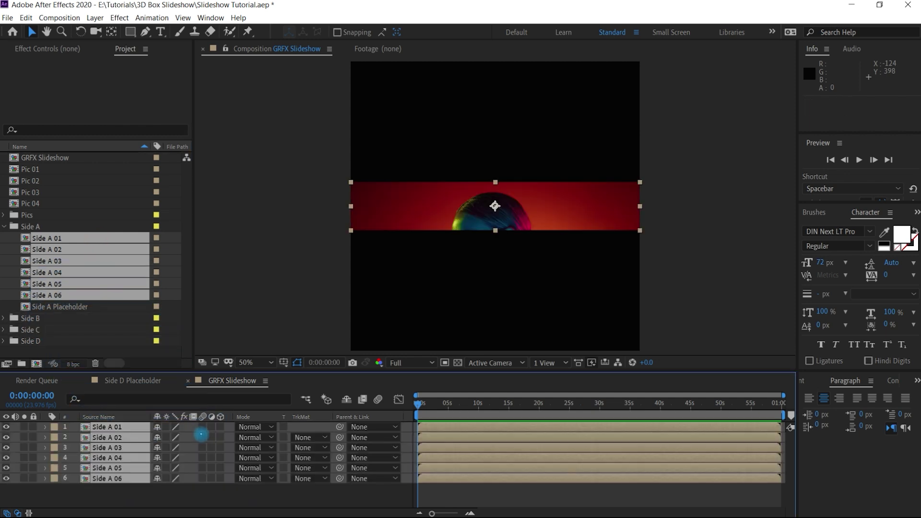
pyautogui.click(254, 499)
# - Set the Side A 01 layer's Y position to 100
pyautogui.click(123, 426)
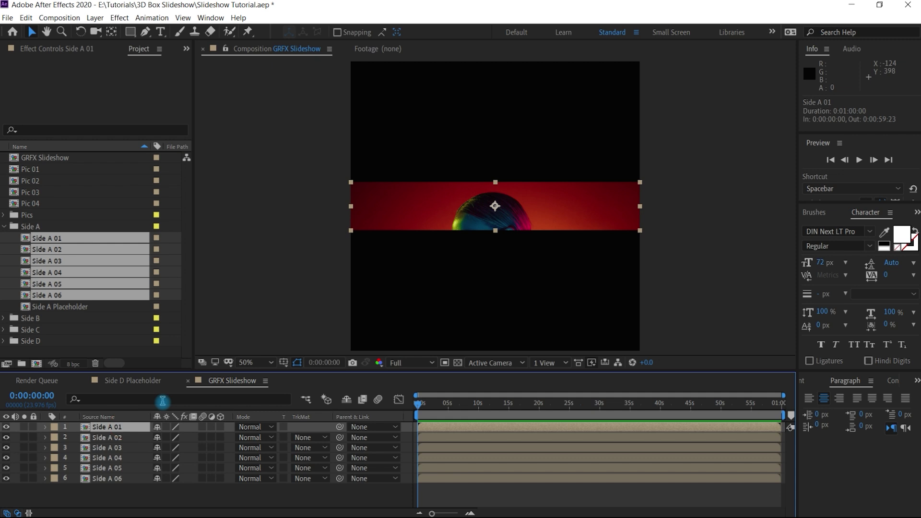
pyautogui.press('p')
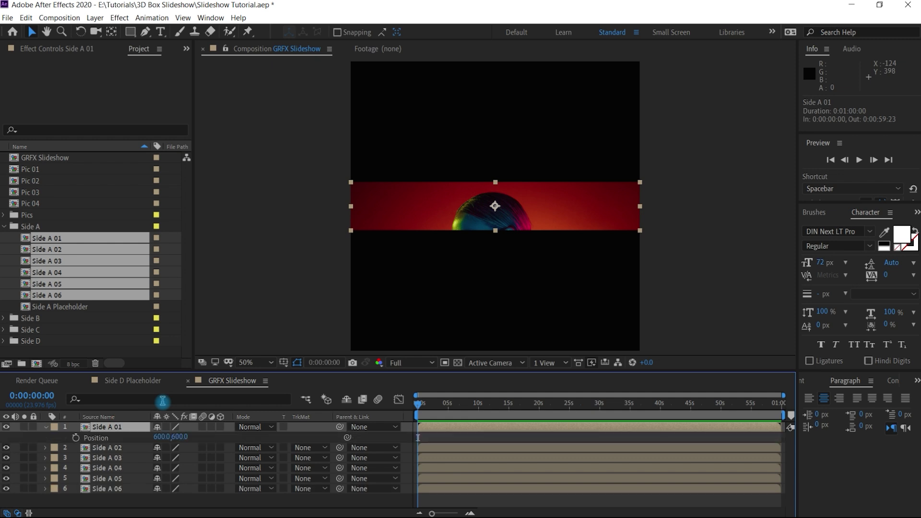
pyautogui.moveTo(180, 437); pyautogui.dragTo(148, 435)
pyautogui.click(183, 436)
pyautogui.write('10')
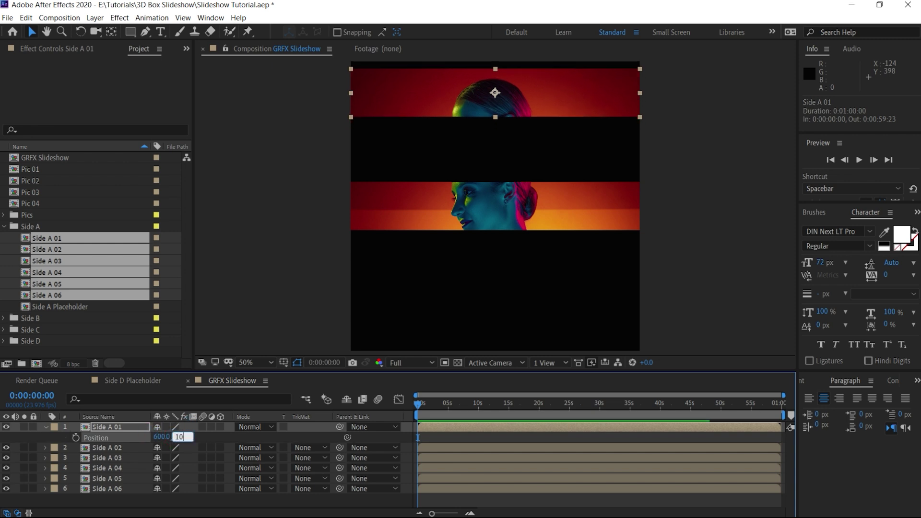
pyautogui.press('Return')
# - Set the Side A 02 layer's Y position to 300
pyautogui.click(114, 448)
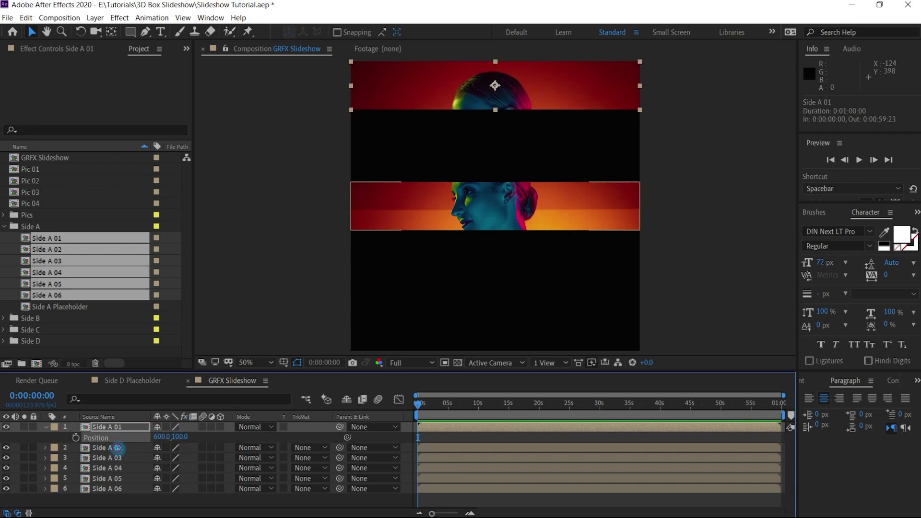
pyautogui.press('p')
pyautogui.click(181, 457)
pyautogui.write('3')
pyautogui.press('Return')
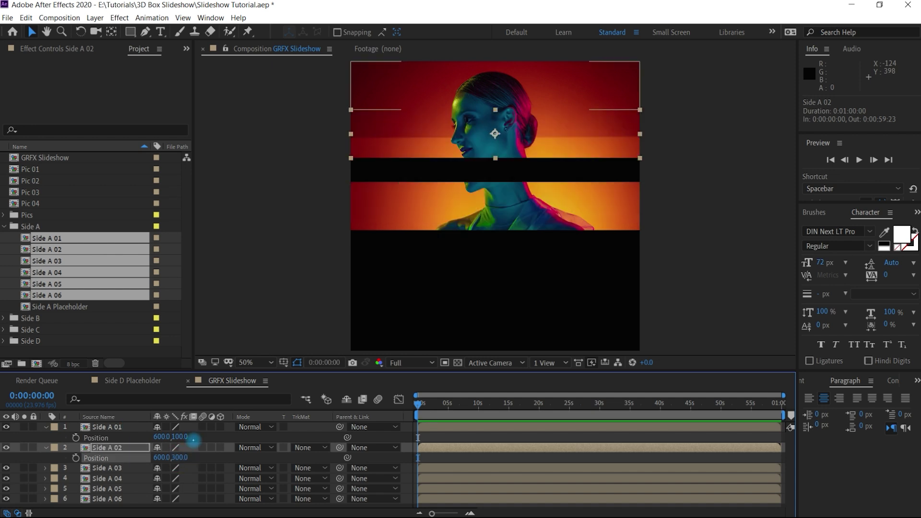
# - Set the Side A 03 layer's Y position to 500
pyautogui.click(119, 468)
pyautogui.press('p')
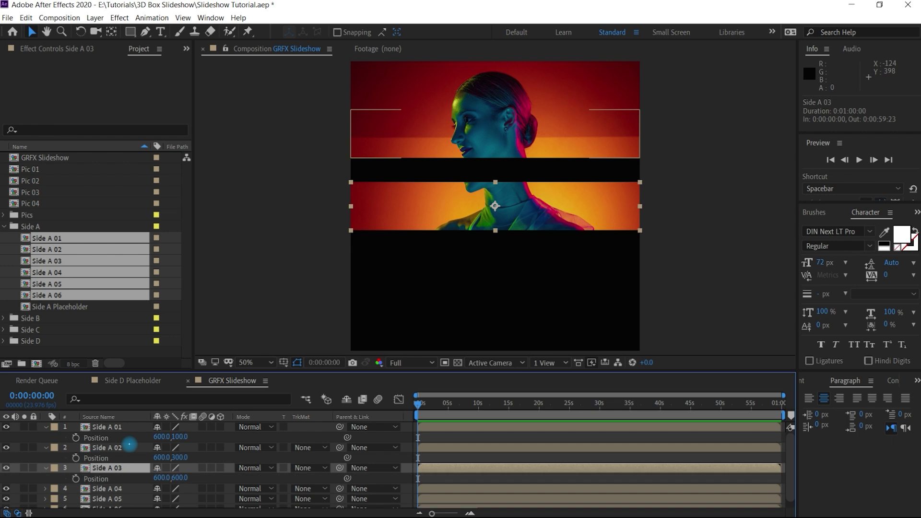
pyautogui.click(182, 478)
pyautogui.write('500')
pyautogui.press('Return')
# - Set the Side A 04 layer's Y position to 700
pyautogui.scroll(-1, 138, 462)
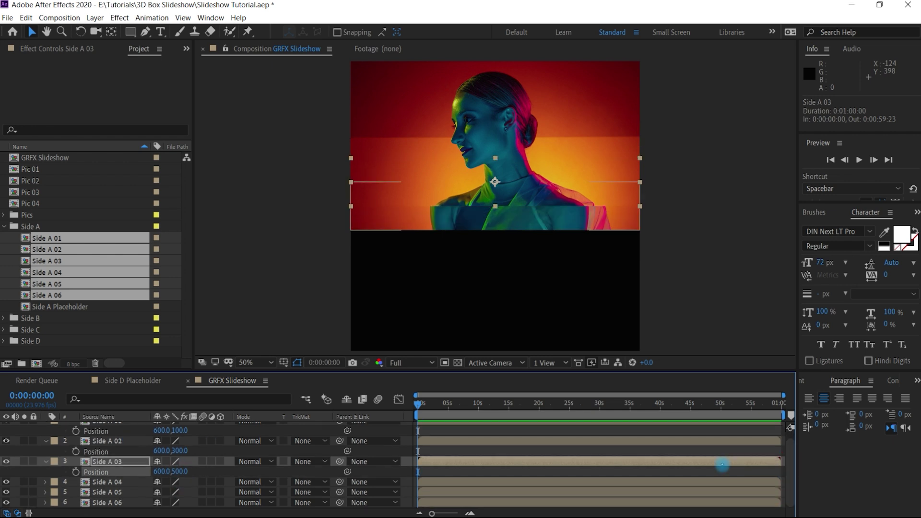
pyautogui.click(120, 482)
pyautogui.press('p')
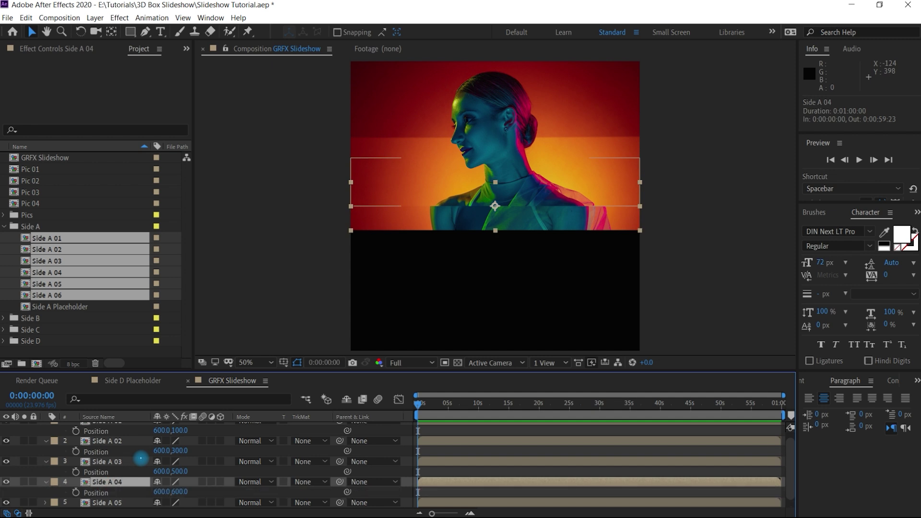
pyautogui.click(179, 493)
pyautogui.write('7')
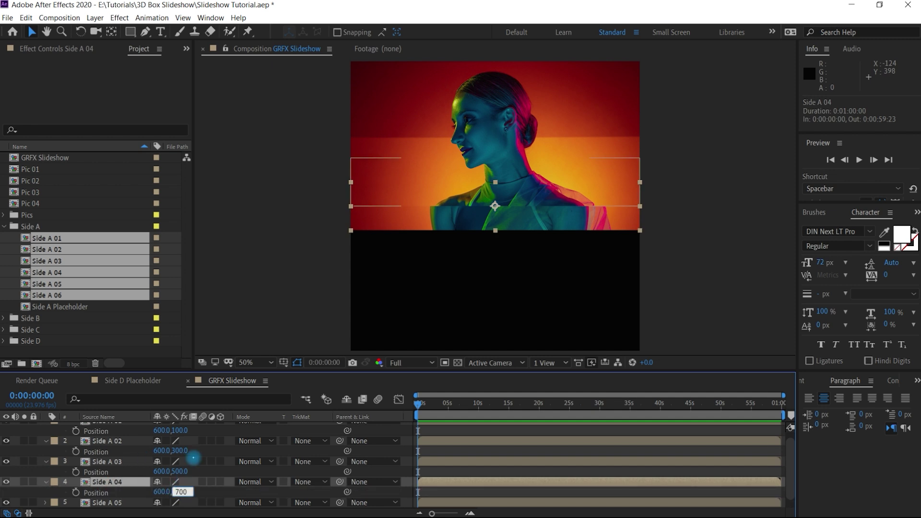
pyautogui.write('00')
pyautogui.press('Return')
# - Set the Side A 05 layer's Y position to 900
pyautogui.scroll(-1, 787, 473)
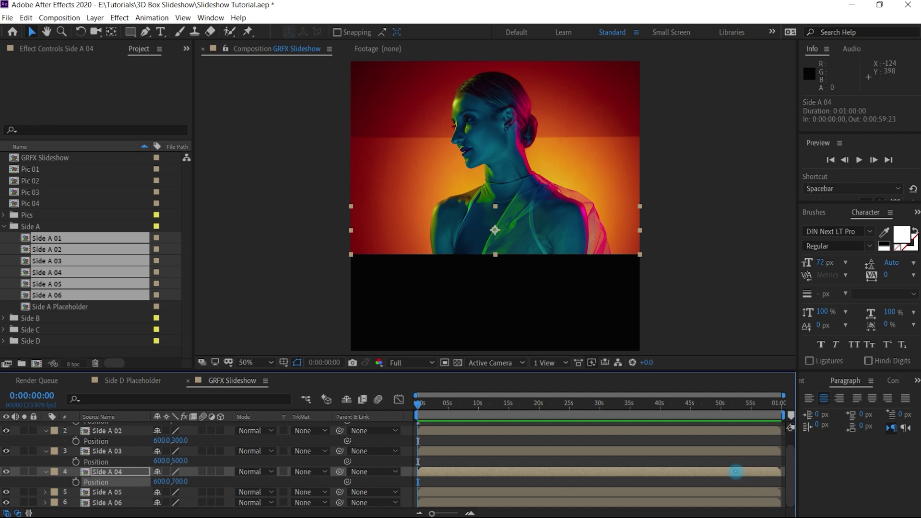
pyautogui.click(123, 492)
pyautogui.press('p')
pyautogui.click(178, 502)
pyautogui.write('900')
pyautogui.press('Return')
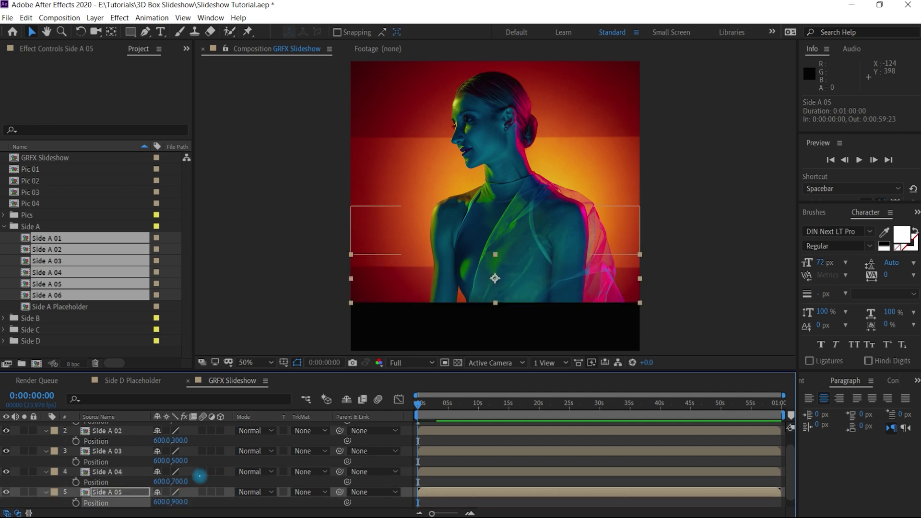
# - Set the Side A 06 layer's Y position to 1100
pyautogui.scroll(-1, 679, 485)
pyautogui.click(111, 502)
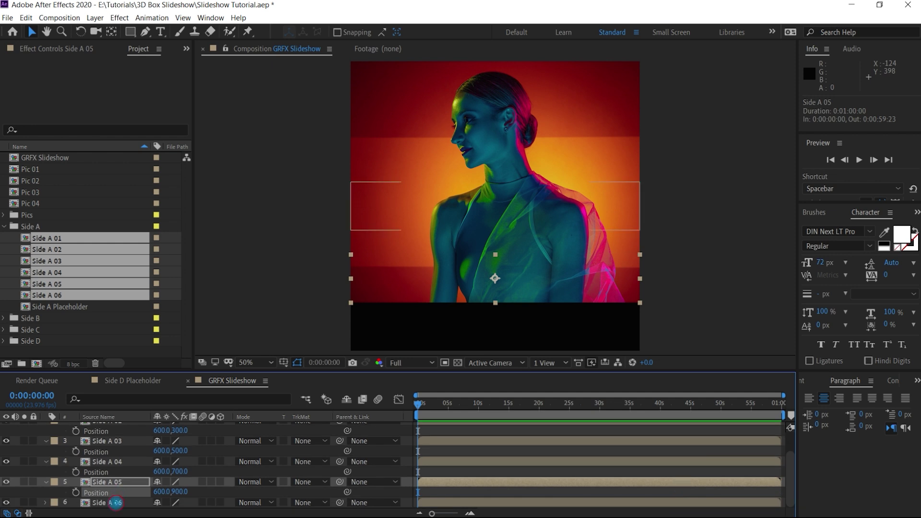
pyautogui.press('p')
pyautogui.click(180, 501)
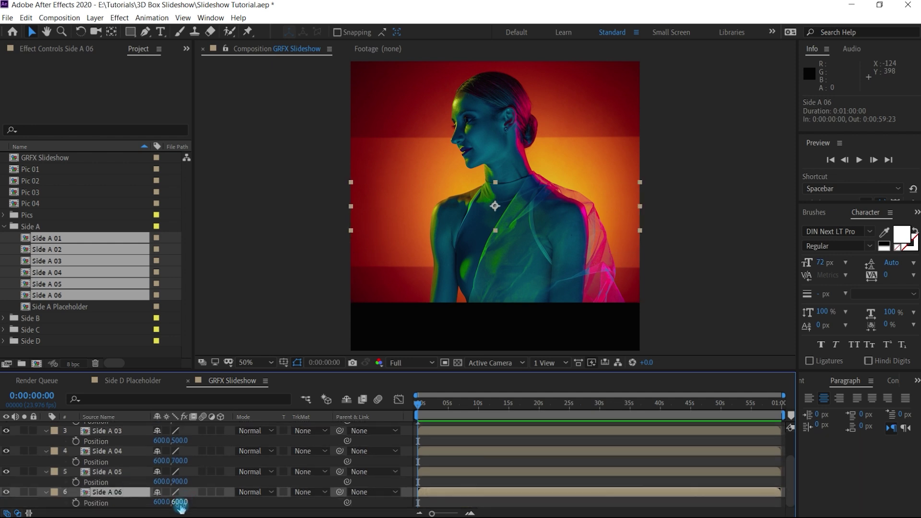
pyautogui.write('1100')
pyautogui.click(186, 490)
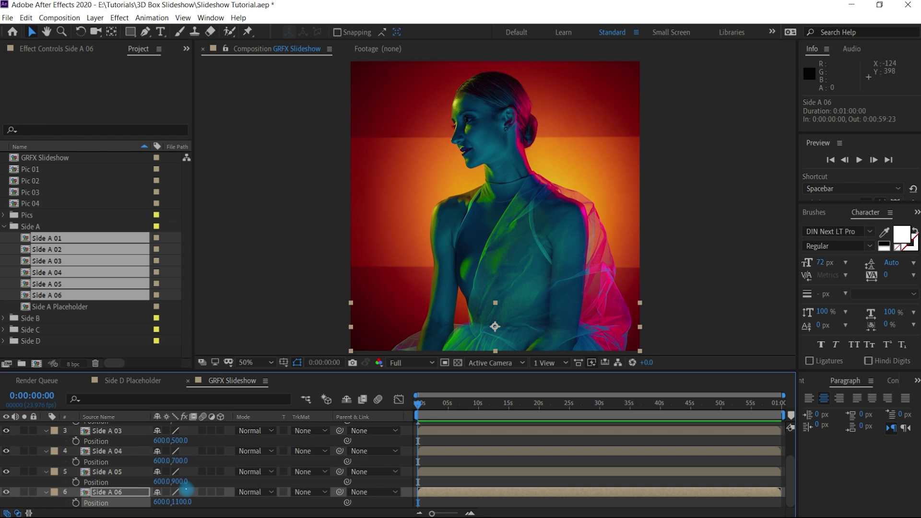
# - Select all six Side A layers and collapse their Position properties in the timeline
pyautogui.moveTo(790, 470); pyautogui.dragTo(790, 449)
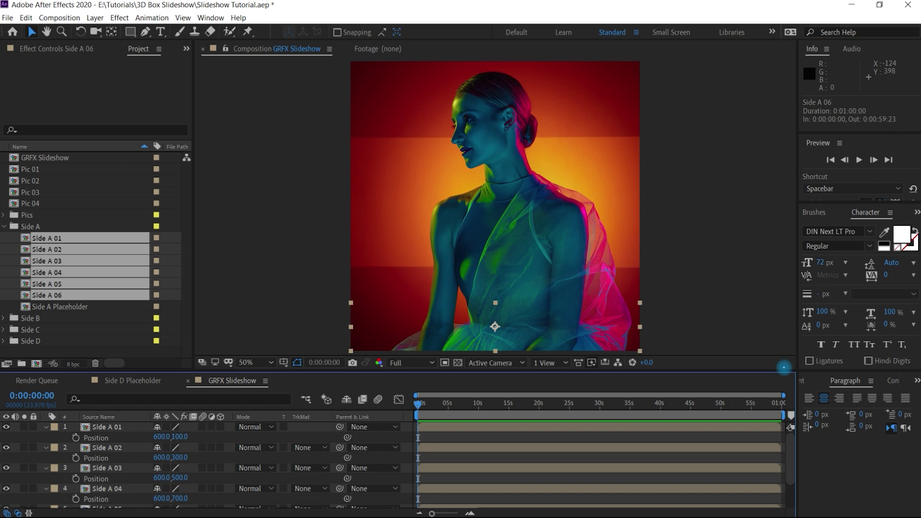
pyautogui.hotkey('ctrl', 'a')
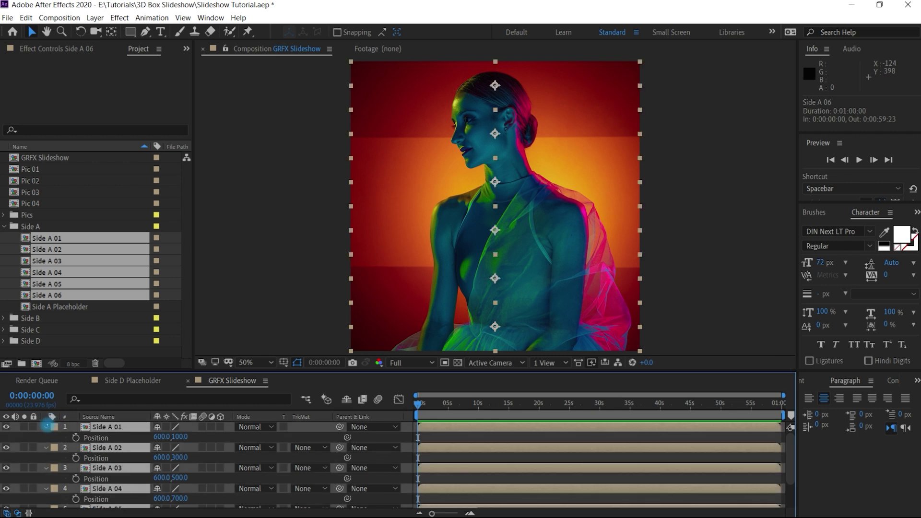
pyautogui.click(46, 427)
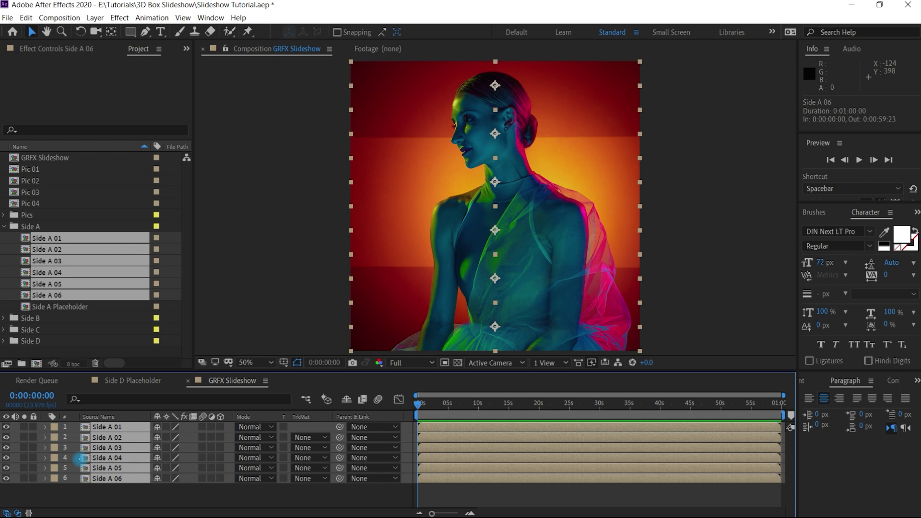
# - Duplicate the six Side A layers, send the copies to the bottom of the layer stack and label them Green
pyautogui.hotkey('ctrl', 'd')
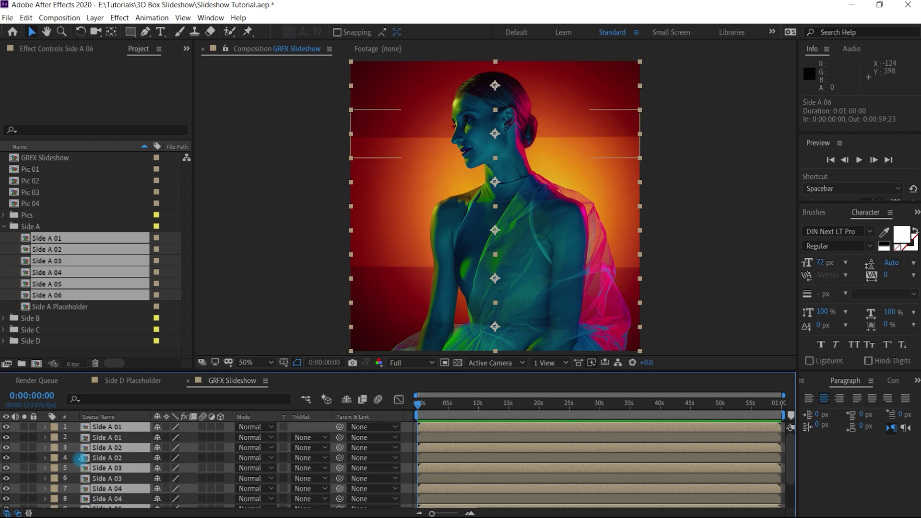
pyautogui.hotkey('ctrl', 'shift', '[')
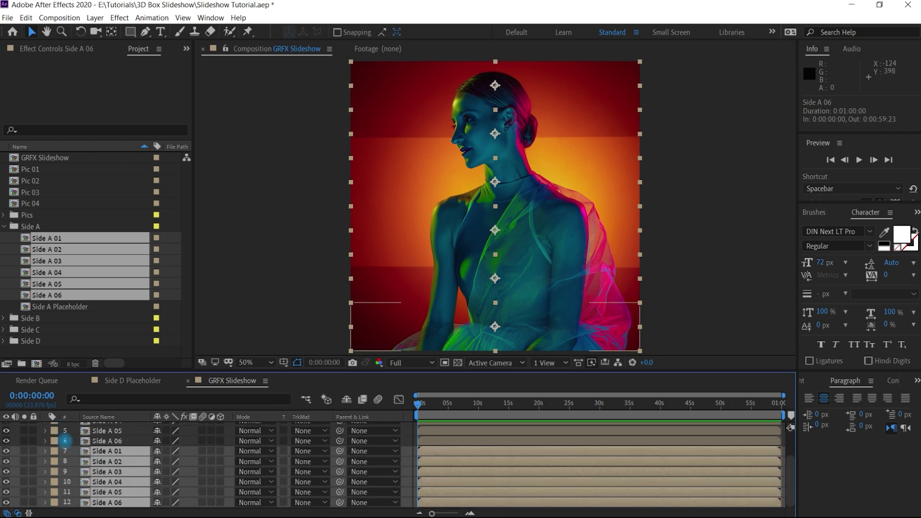
pyautogui.click(55, 451)
pyautogui.click(105, 350)
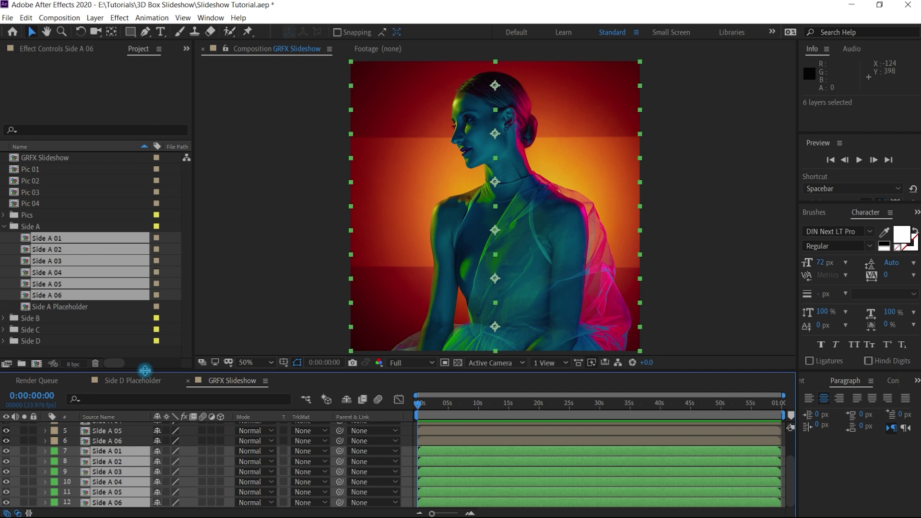
# - Duplicate the six green layers, send the copies to the bottom of the stack and label them Orange
pyautogui.press('`')
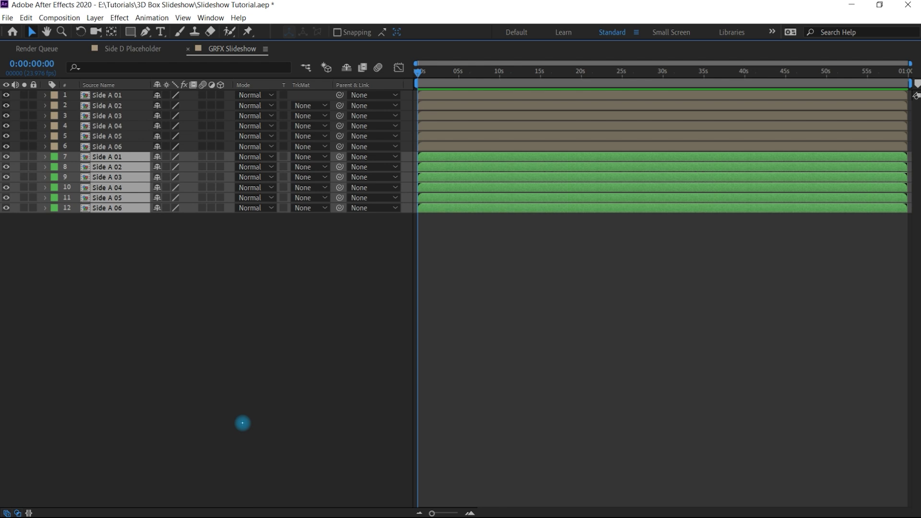
pyautogui.hotkey('ctrl', 'd')
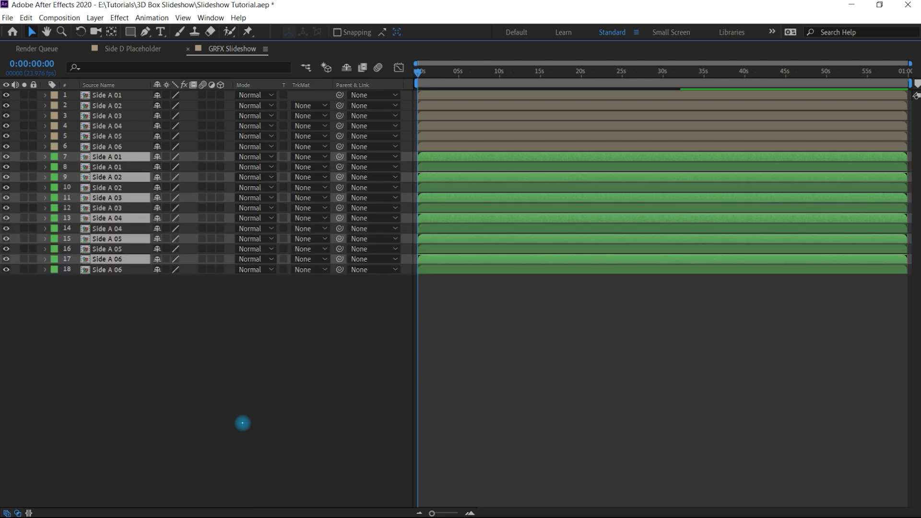
pyautogui.hotkey('ctrl', 'shift', '[')
pyautogui.click(57, 219)
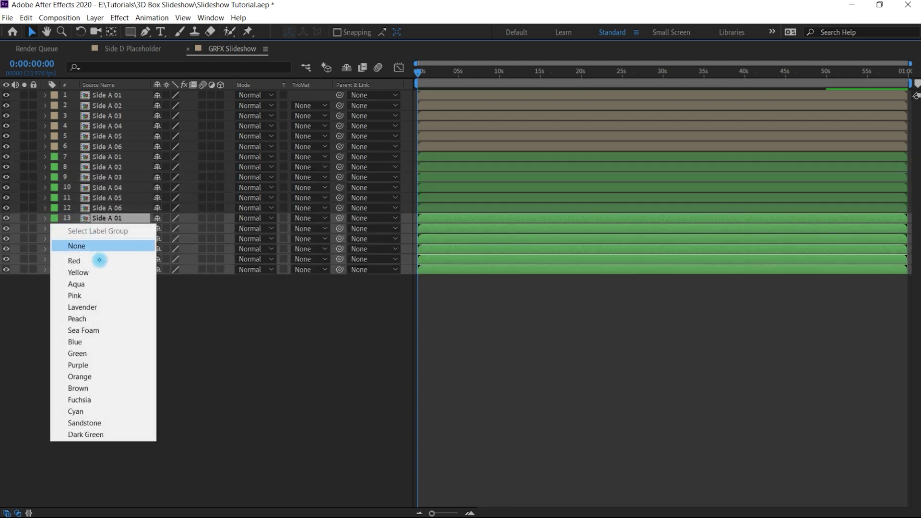
pyautogui.click(101, 379)
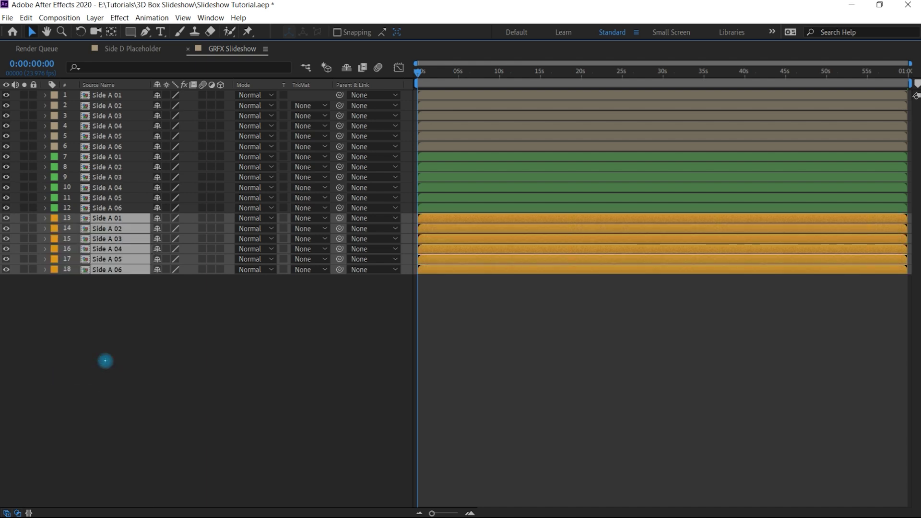
# - Duplicate the six orange layers, send the copies to the bottom of the stack and label them Fuchsia
pyautogui.hotkey('ctrl', 'd')
pyautogui.hotkey('ctrl', 'shift', '[')
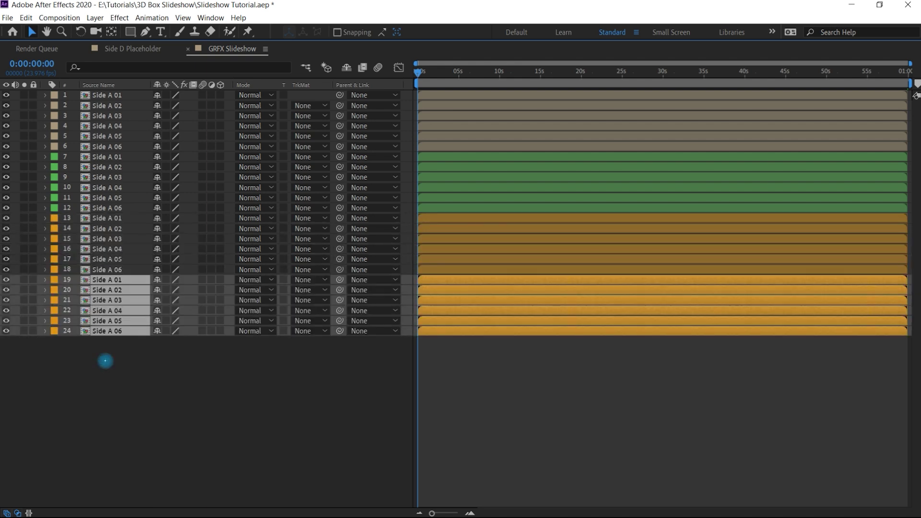
pyautogui.click(54, 283)
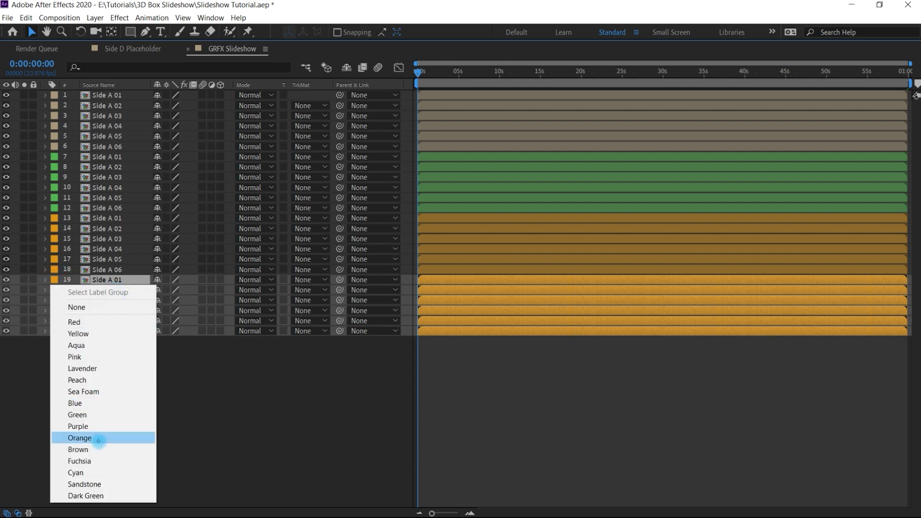
pyautogui.click(93, 461)
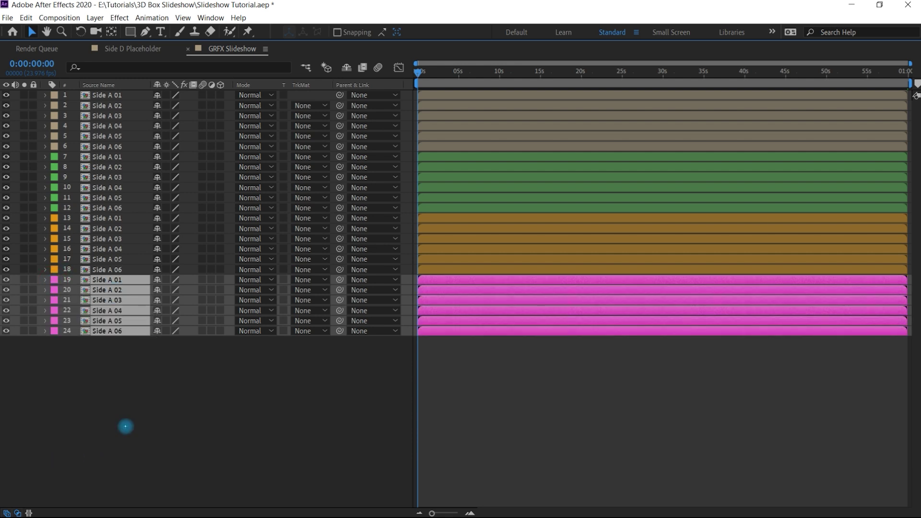
# - Replace the source of the green Side A 01 layer with the Side B 01 composition from the Side B folder
pyautogui.click(114, 157)
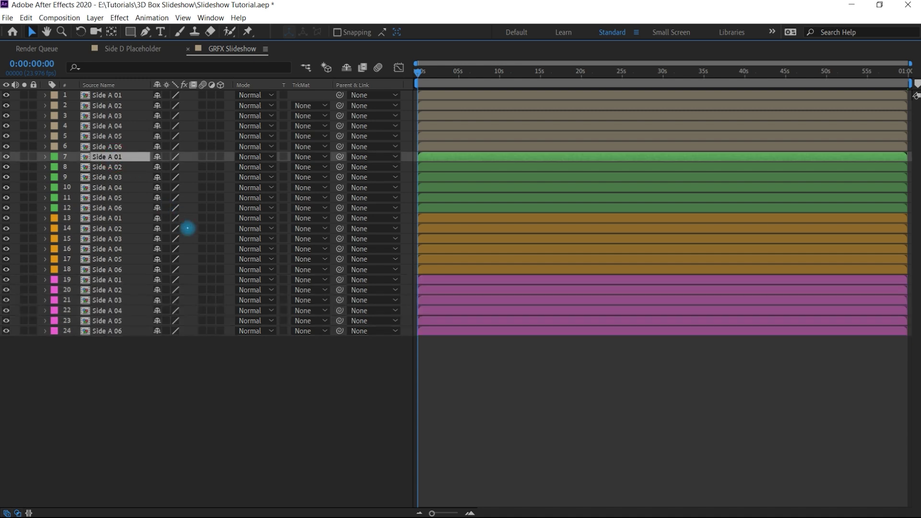
pyautogui.press('`')
pyautogui.scroll(-2, 787, 447)
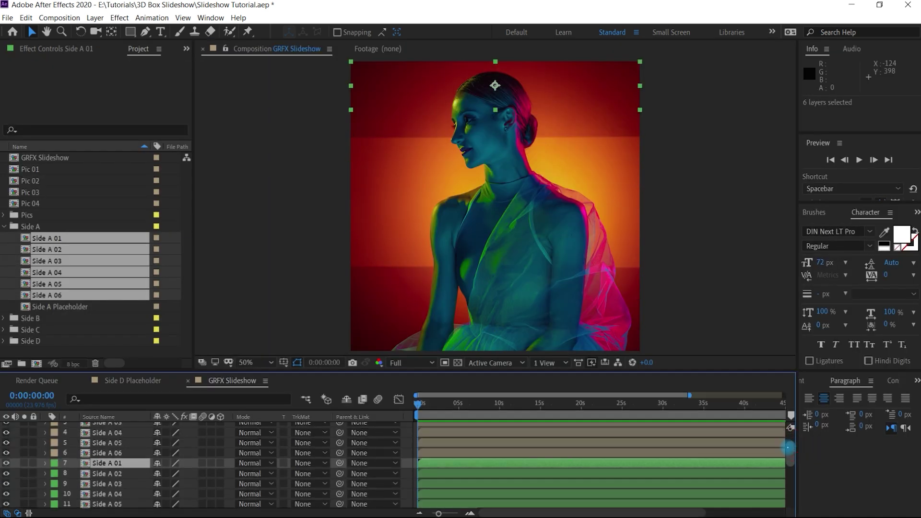
pyautogui.moveTo(787, 448); pyautogui.dragTo(788, 452)
pyautogui.moveTo(621, 371); pyautogui.dragTo(622, 312)
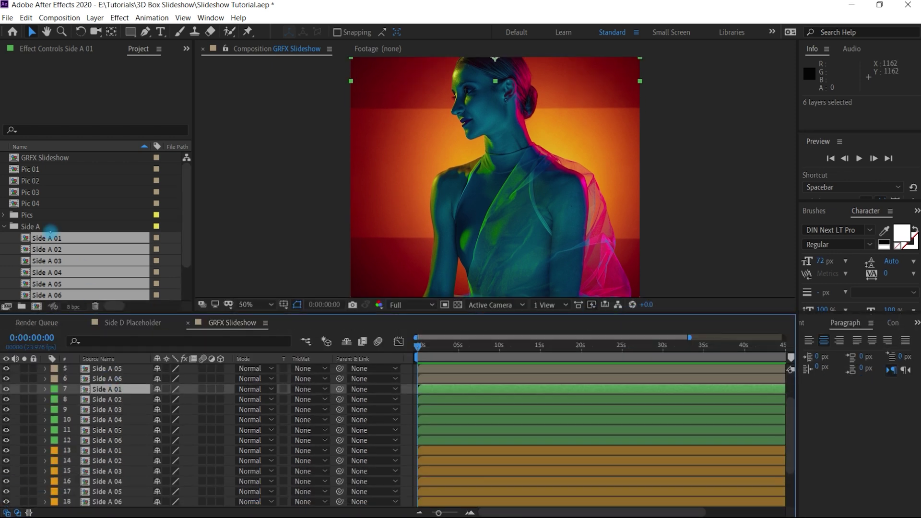
pyautogui.click(4, 226)
pyautogui.click(39, 238)
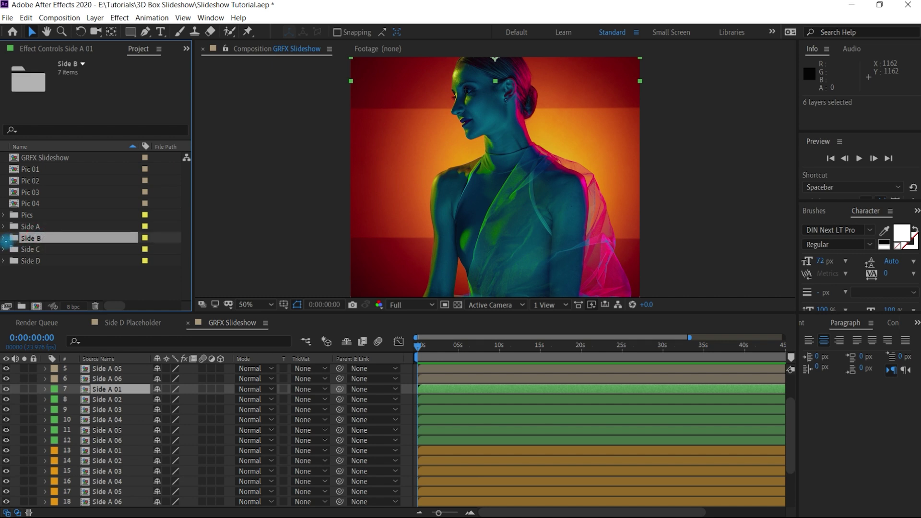
pyautogui.click(4, 238)
pyautogui.click(60, 227)
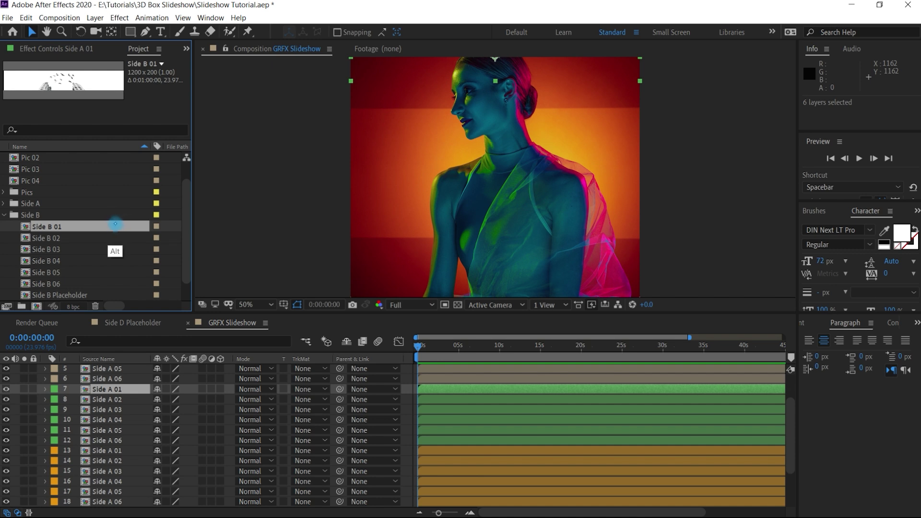
pyautogui.moveTo(115, 223); pyautogui.dragTo(127, 388)
# - Solo the six green layers and replace green Side A 02 and 03 with Side B 02 and 03
pyautogui.moveTo(24, 389); pyautogui.dragTo(25, 440)
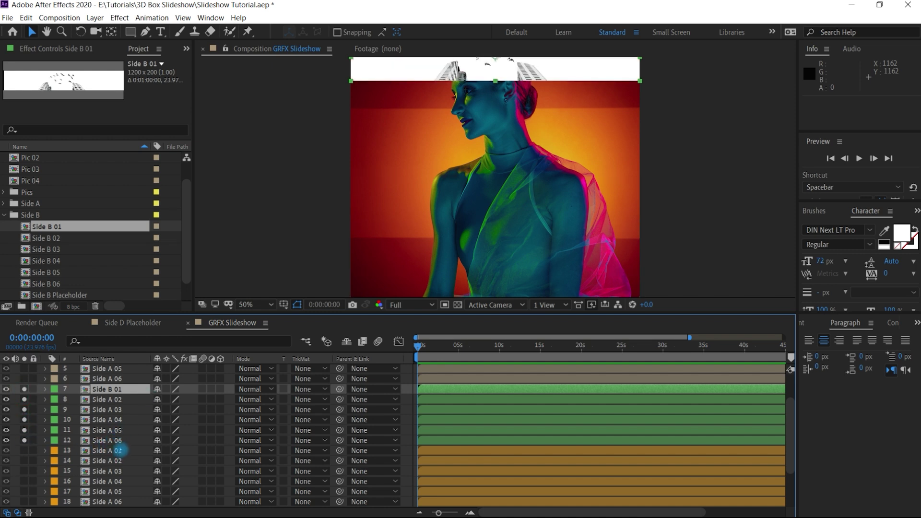
pyautogui.click(118, 400)
pyautogui.click(48, 238)
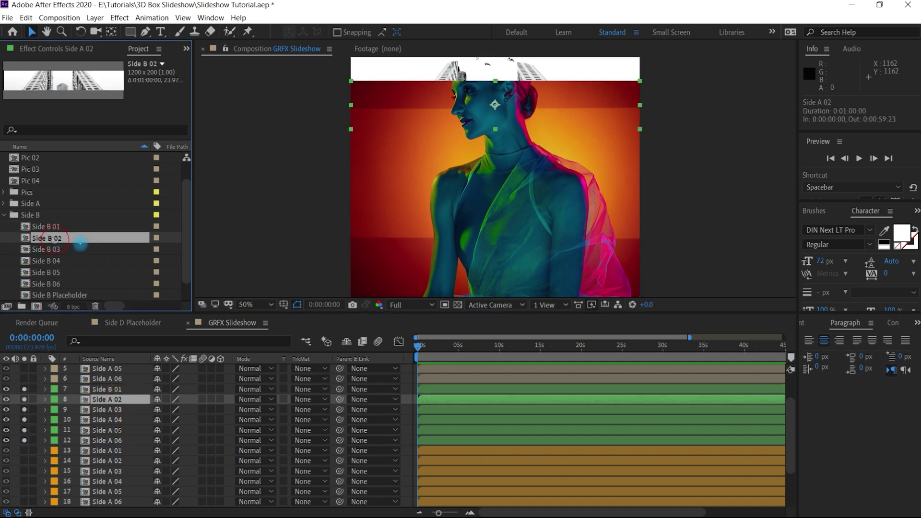
pyautogui.moveTo(72, 239); pyautogui.dragTo(120, 401)
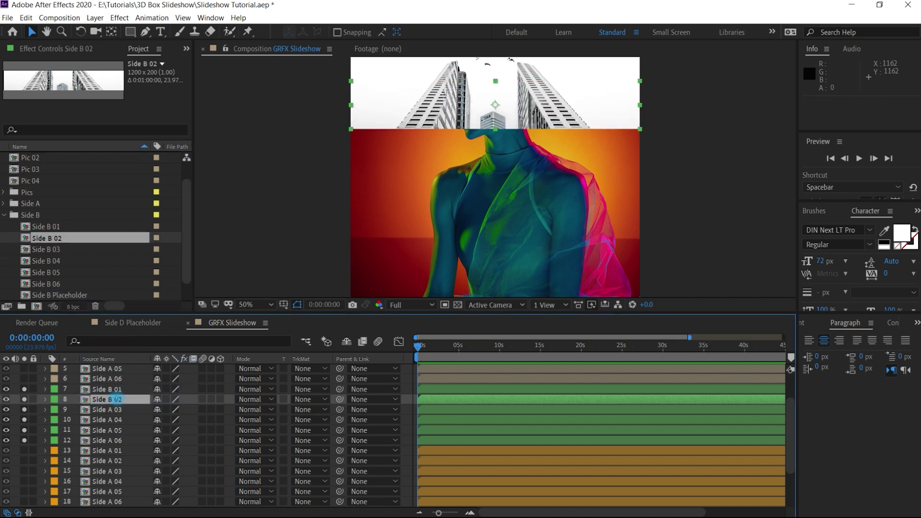
pyautogui.click(118, 409)
pyautogui.moveTo(74, 249); pyautogui.dragTo(115, 411)
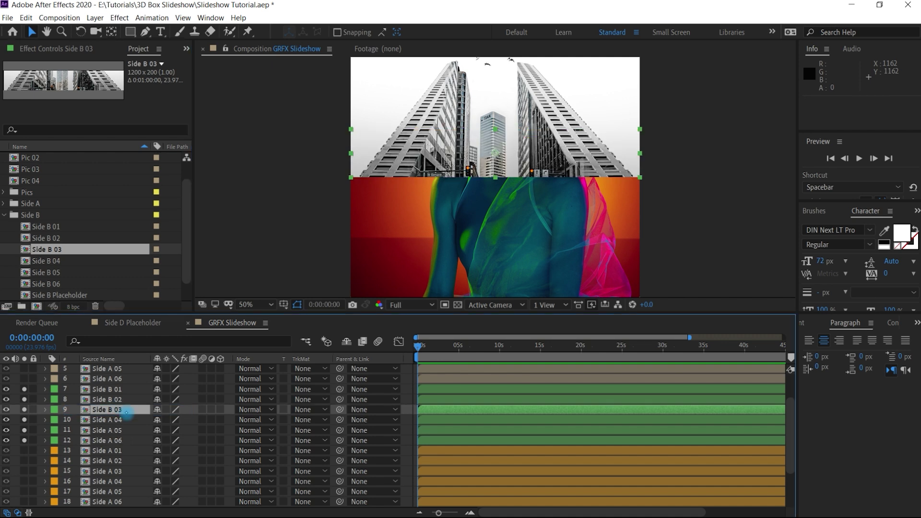
# - Replace the green Side A 04, 05 and 06 layers with Side B 04, 05 and 06 respectively
pyautogui.click(117, 419)
pyautogui.moveTo(60, 260); pyautogui.dragTo(119, 419)
pyautogui.click(117, 430)
pyautogui.click(54, 272)
pyautogui.moveTo(55, 273); pyautogui.dragTo(119, 431)
pyautogui.click(118, 440)
pyautogui.click(56, 283)
pyautogui.moveTo(89, 285); pyautogui.dragTo(120, 438)
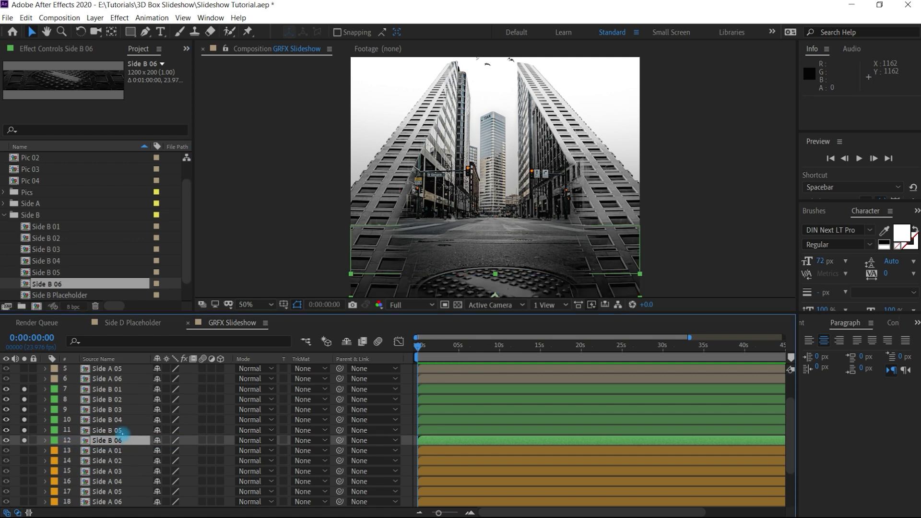
# - Turn off solo on the green layers and solo the six orange Side A layers instead
pyautogui.moveTo(24, 389); pyautogui.dragTo(25, 439)
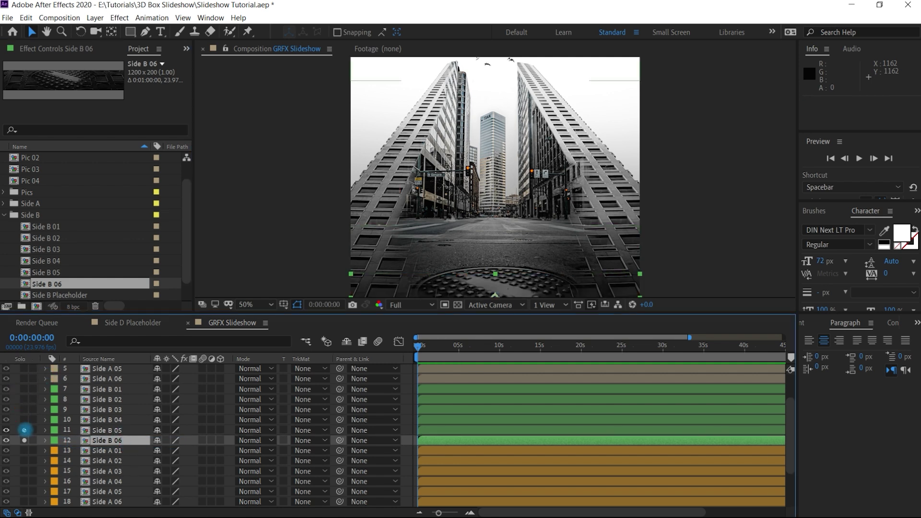
pyautogui.scroll(-3, 768, 436)
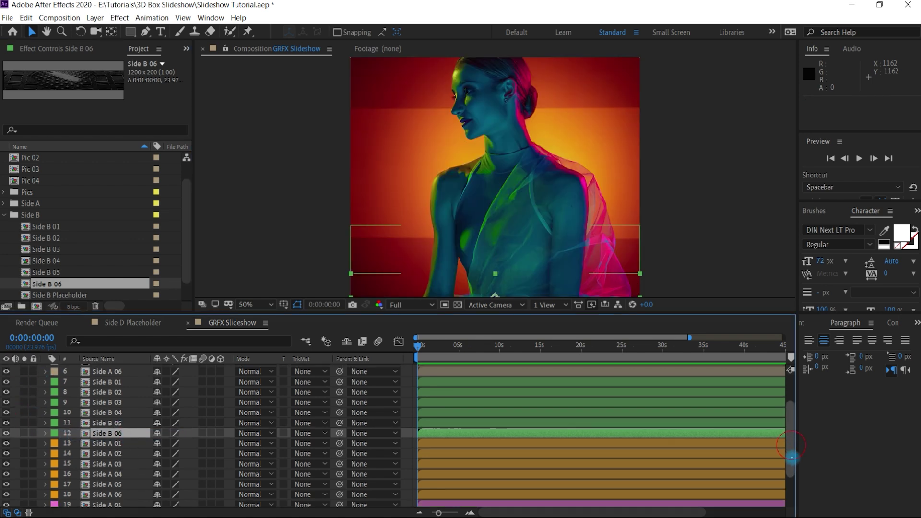
pyautogui.scroll(-1, 724, 443)
pyautogui.click(103, 411)
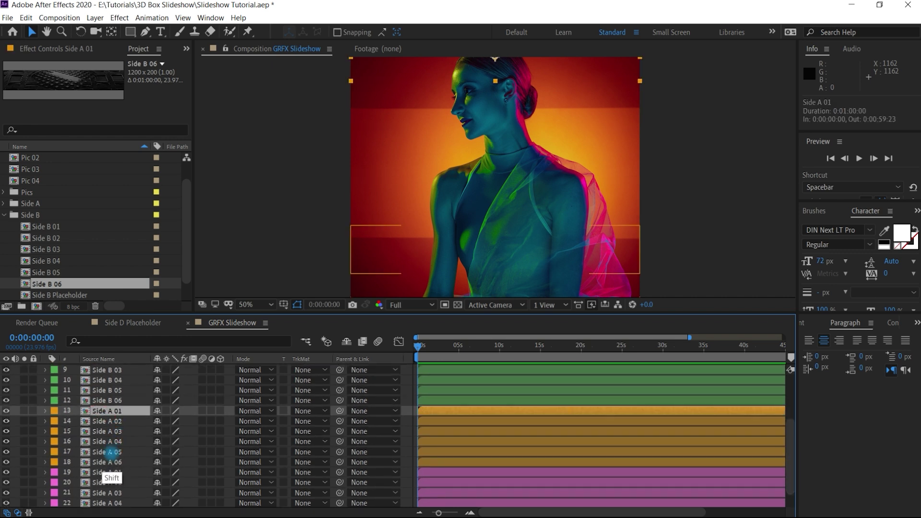
pyautogui.keyDown('shift'); pyautogui.click(109, 462); pyautogui.keyUp('shift')
pyautogui.click(24, 411)
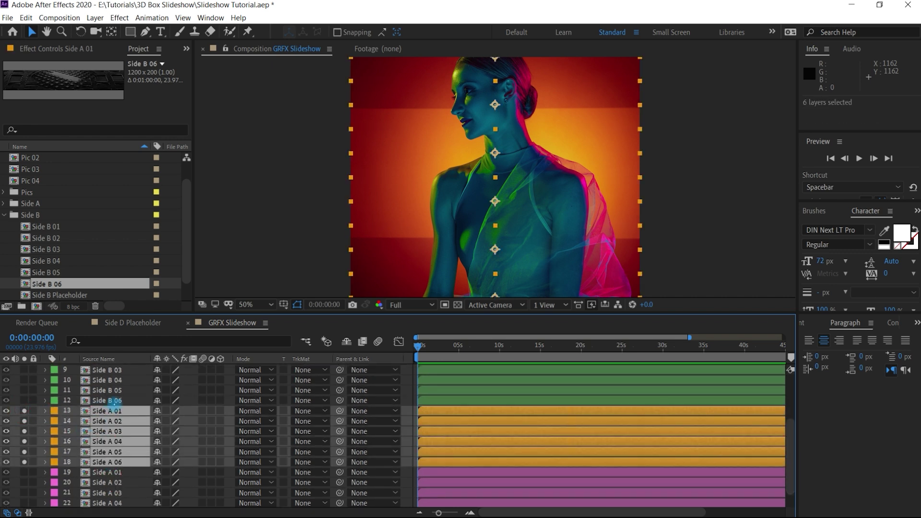
# - Replace the source of the orange Side A 01 layer with the Side C 01 composition from the Side C folder
pyautogui.click(110, 409)
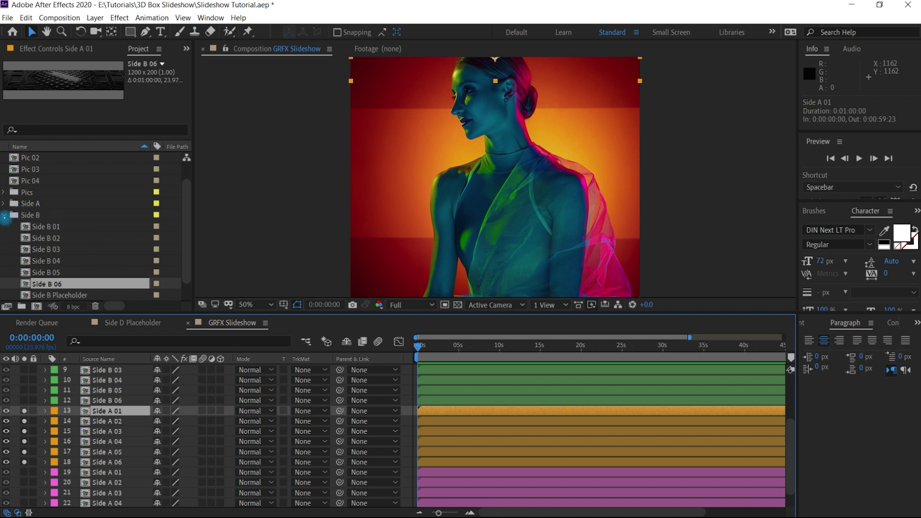
pyautogui.click(4, 215)
pyautogui.click(30, 249)
pyautogui.click(4, 249)
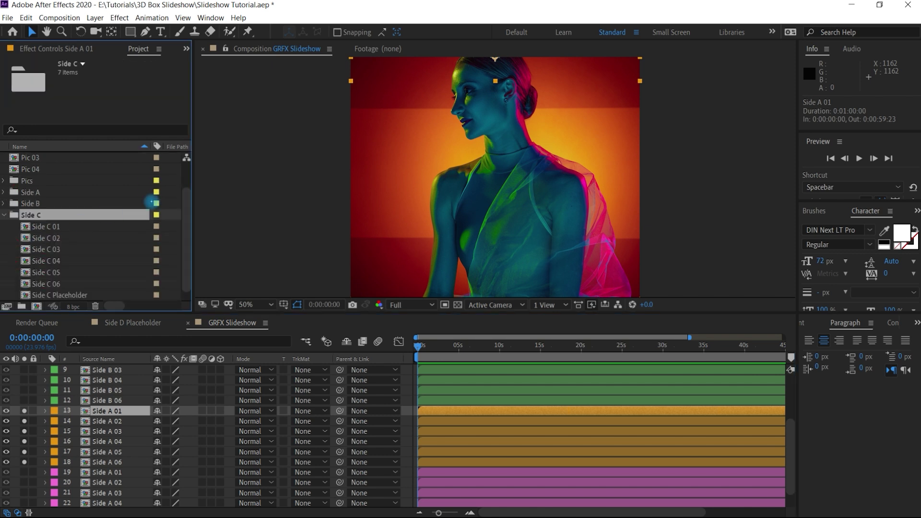
pyautogui.scroll(-1, 186, 203)
pyautogui.click(58, 215)
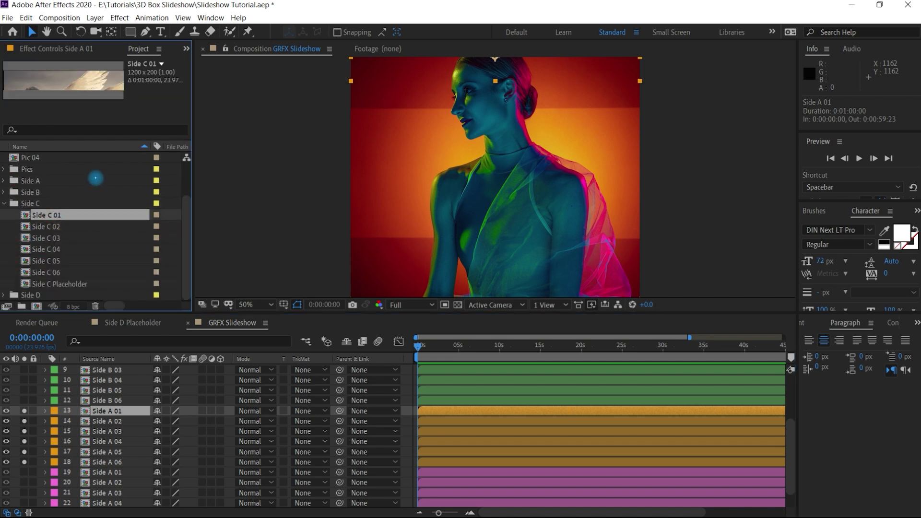
pyautogui.moveTo(68, 214); pyautogui.dragTo(114, 411)
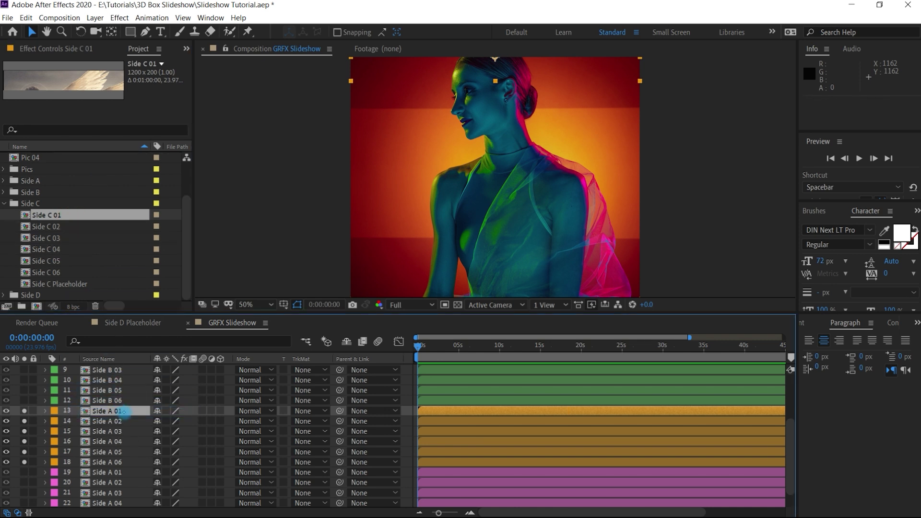
# - Replace the orange Side A 02, 03 and 04 layers with Side C 02, 03 and 04 respectively
pyautogui.click(116, 421)
pyautogui.moveTo(80, 226); pyautogui.dragTo(121, 419)
pyautogui.click(117, 431)
pyautogui.click(58, 238)
pyautogui.moveTo(58, 238); pyautogui.dragTo(122, 433)
pyautogui.moveTo(65, 250); pyautogui.dragTo(125, 444)
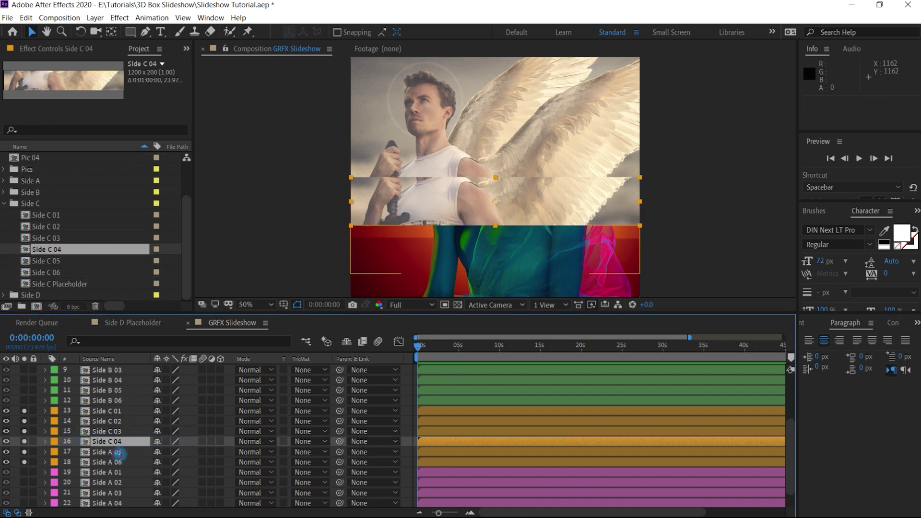
# - Replace the orange Side A 05 and 06 layers with Side C 05 and 06
pyautogui.hotkey('ctrl', 'Down')
pyautogui.moveTo(62, 262); pyautogui.dragTo(120, 458)
pyautogui.hotkey('ctrl', 'Down')
pyautogui.moveTo(60, 272); pyautogui.dragTo(127, 461)
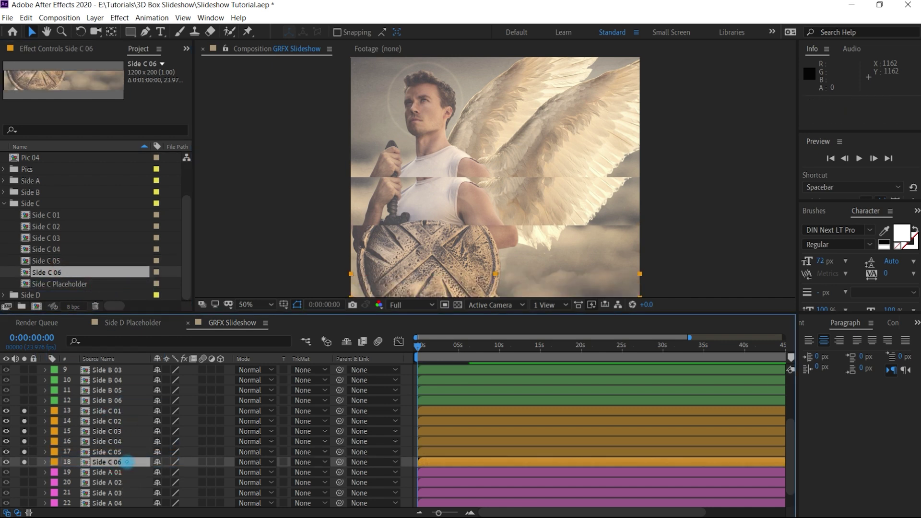
# - Open the Side C 04 composition and delete the leftover Side B Placeholder layer from it
pyautogui.moveTo(578, 247)
pyautogui.mouseDown()
pyautogui.moveTo(572, 186)
pyautogui.moveTo(571, 232)
pyautogui.mouseUp()
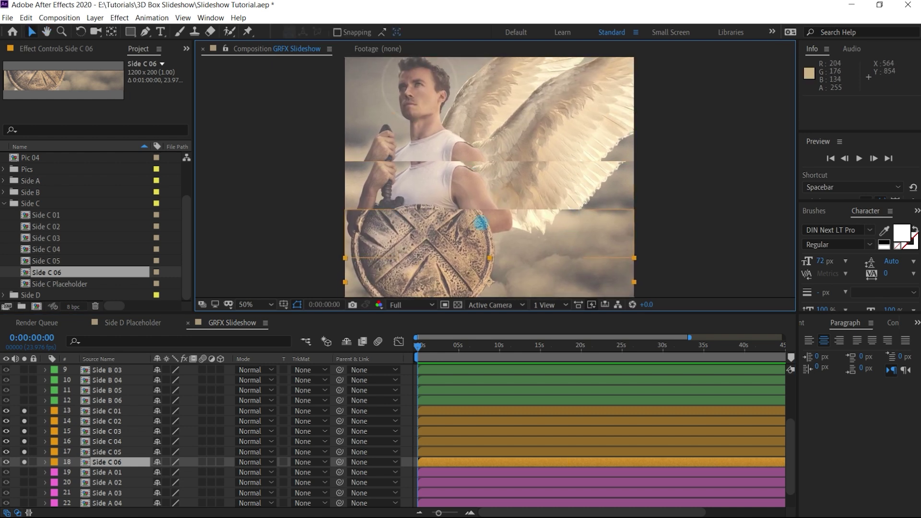
pyautogui.click(116, 440)
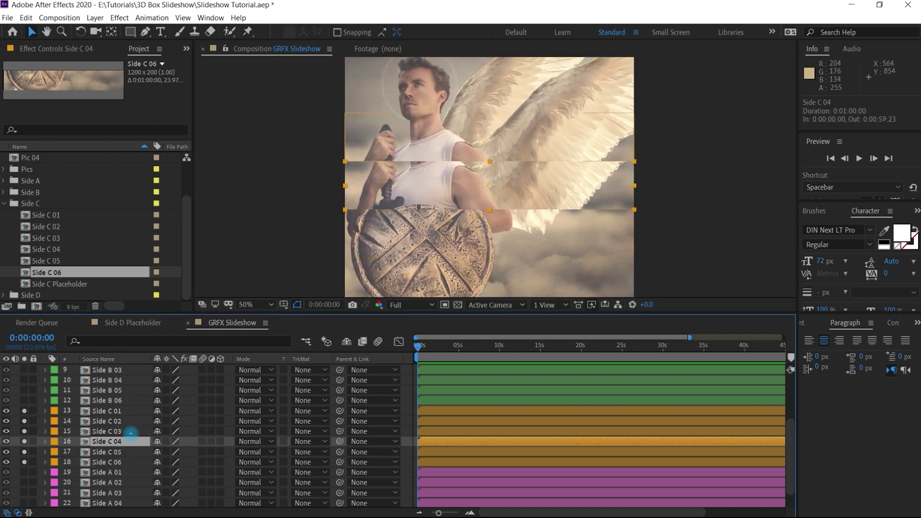
pyautogui.doubleClick(118, 441)
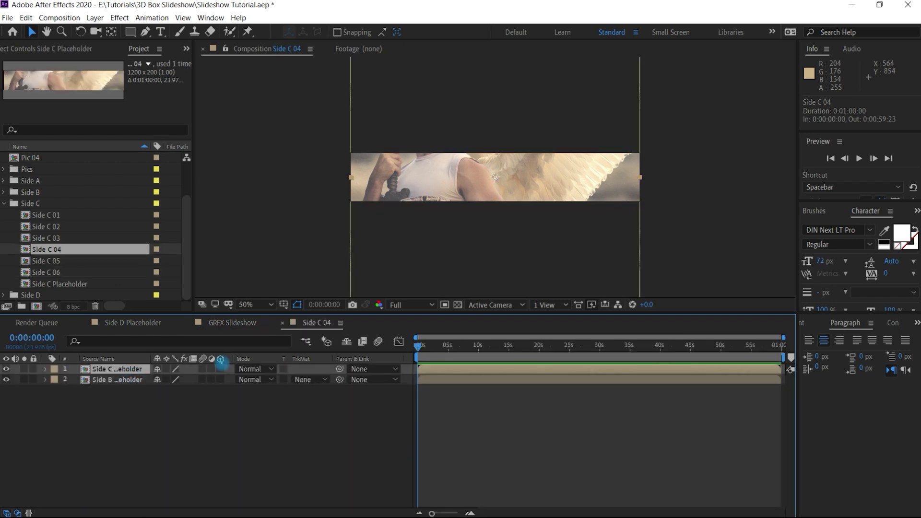
pyautogui.click(238, 325)
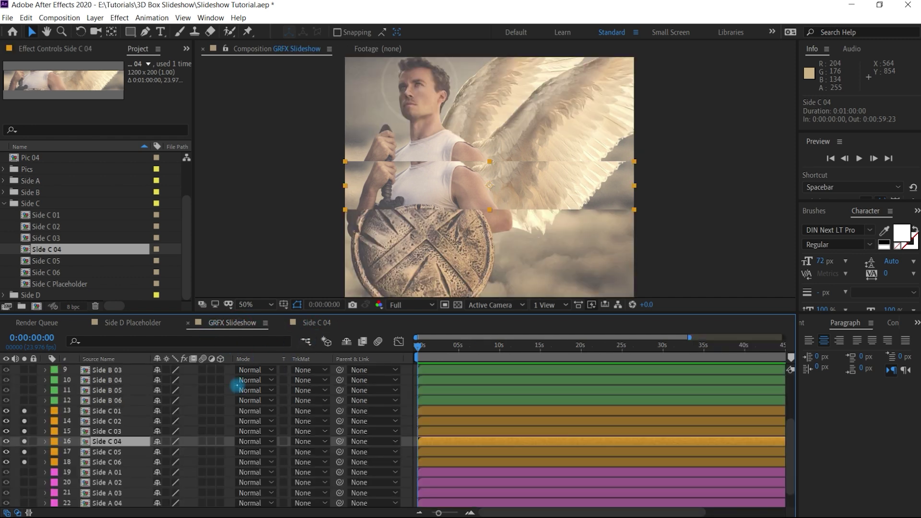
pyautogui.doubleClick(120, 442)
pyautogui.click(126, 380)
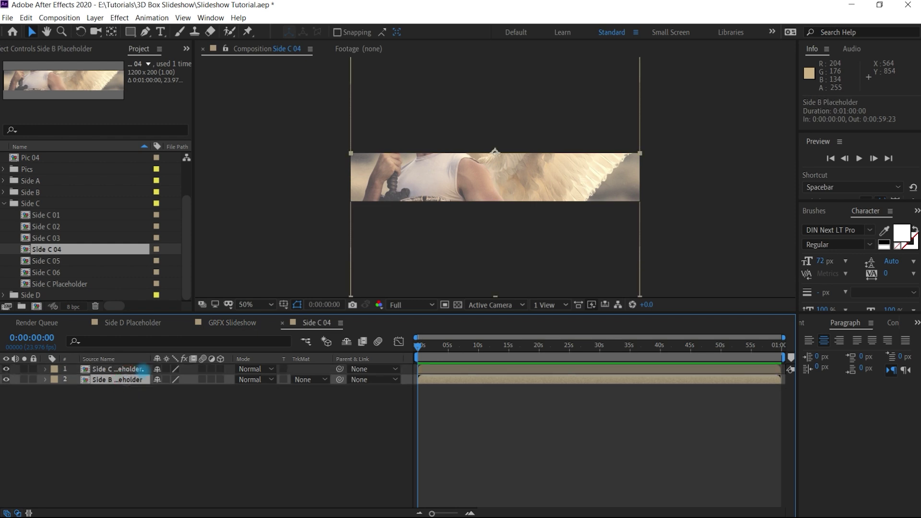
pyautogui.press('Delete')
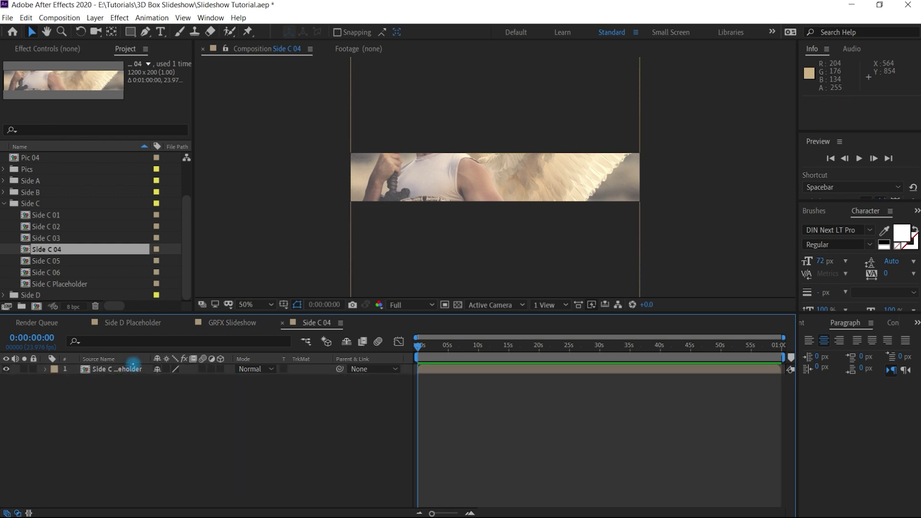
# - Reveal the Position property of the Side C Placeholder layer in Side C 04 and compare with the GRFX Slideshow composition
pyautogui.click(128, 368)
pyautogui.press('p')
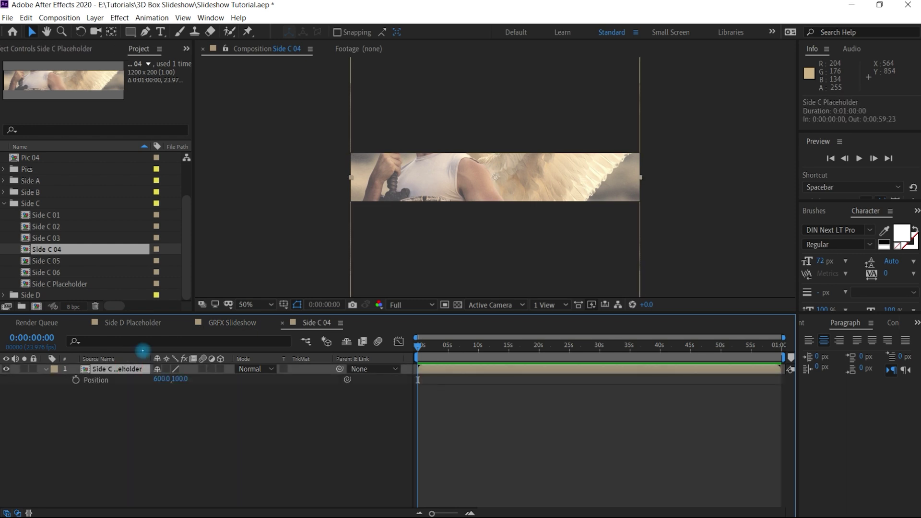
pyautogui.moveTo(570, 234); pyautogui.dragTo(583, 269)
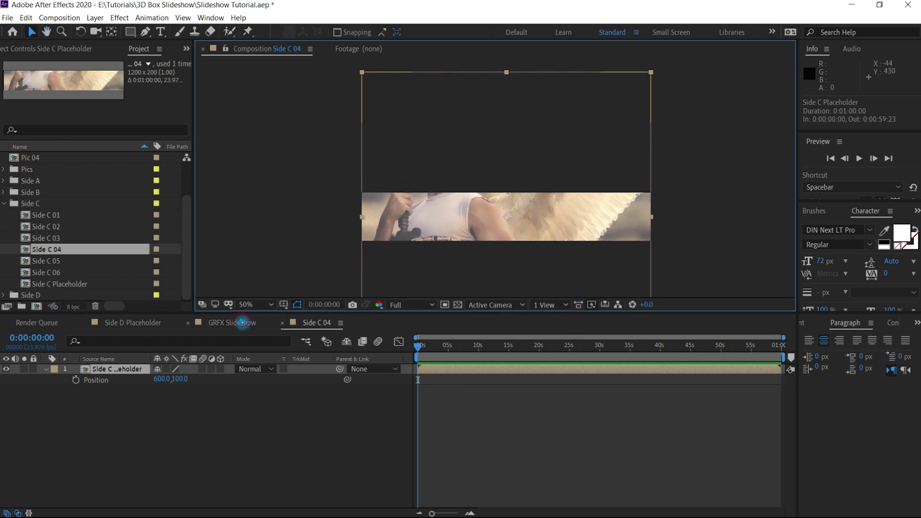
pyautogui.click(243, 322)
pyautogui.click(313, 322)
# - Try Y positions of 600, 400 and 200 for the Side C Placeholder layer, checking the strip in GRFX Slideshow
pyautogui.click(181, 379)
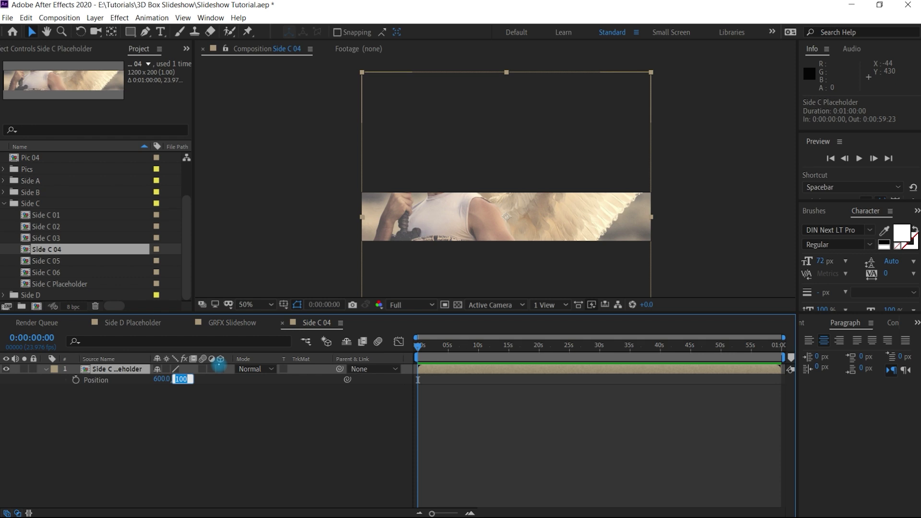
pyautogui.write('600')
pyautogui.press('Return')
pyautogui.click(181, 379)
pyautogui.write('400')
pyautogui.press('Return')
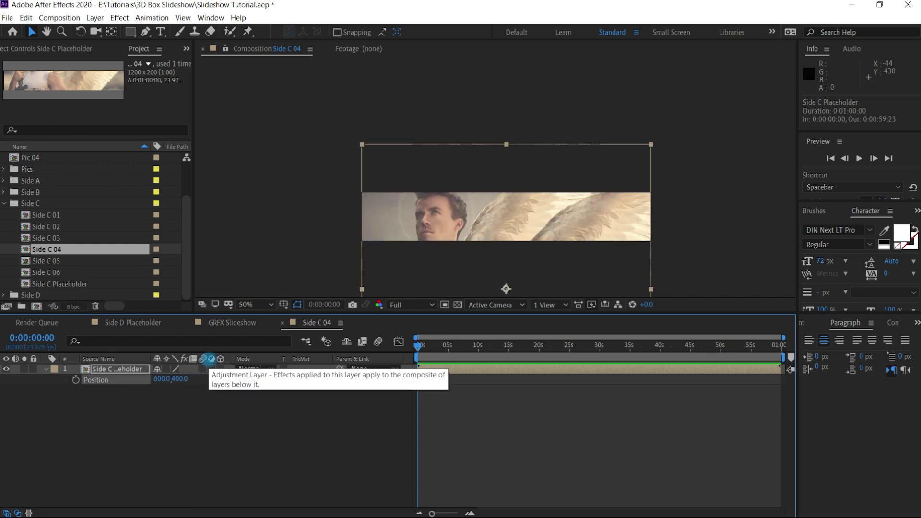
pyautogui.click(181, 380)
pyautogui.write('200')
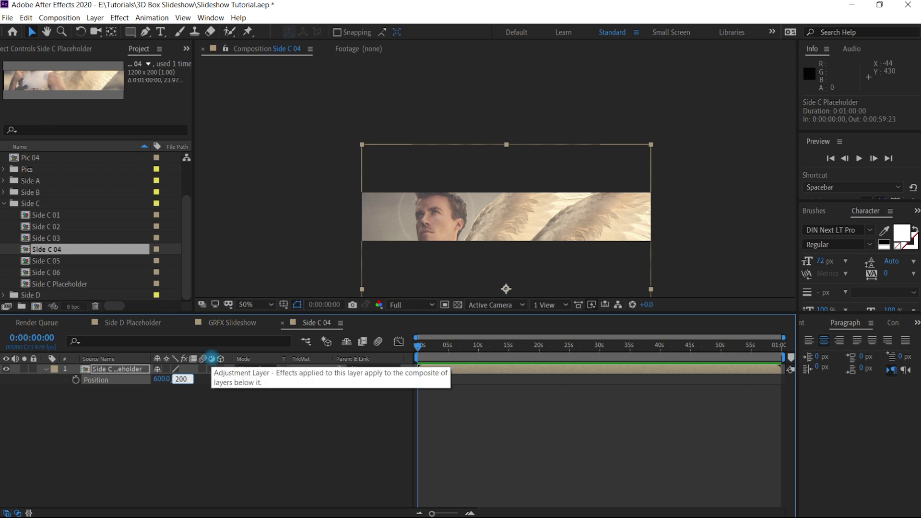
pyautogui.press('Return')
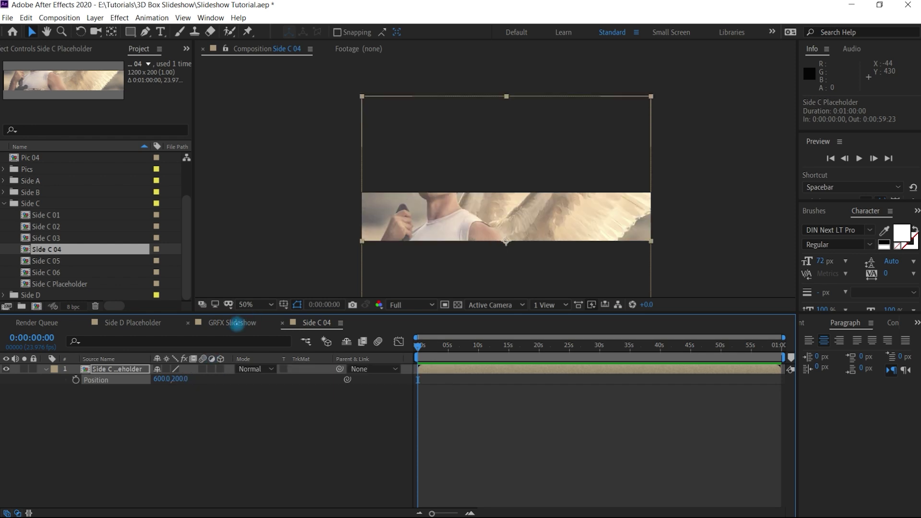
pyautogui.click(222, 322)
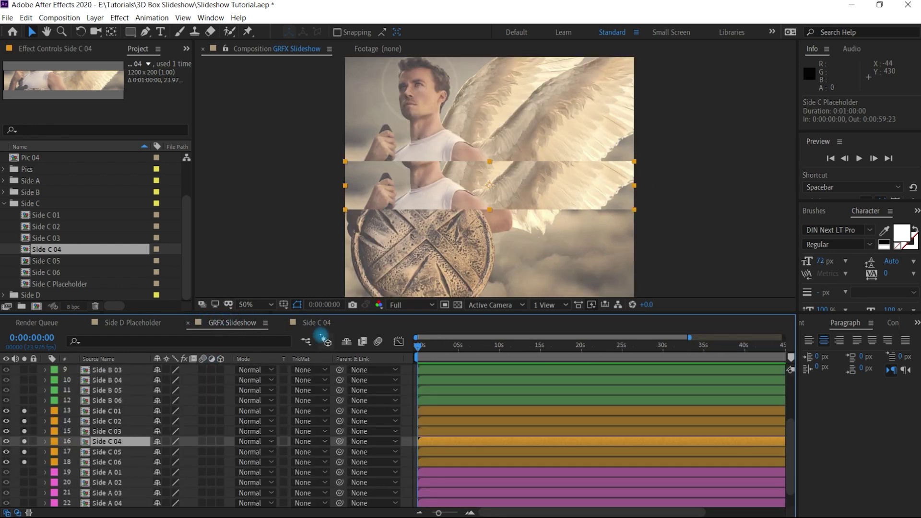
# - Set the Side C Placeholder layer's Y position to 0 in Side C 04 and return to the GRFX Slideshow composition
pyautogui.click(317, 323)
pyautogui.click(178, 379)
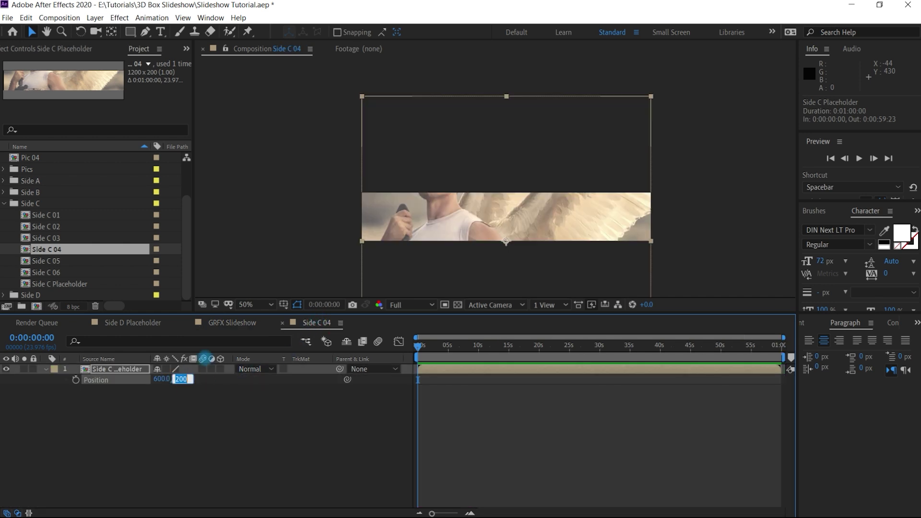
pyautogui.write('0')
pyautogui.press('Return')
pyautogui.click(233, 322)
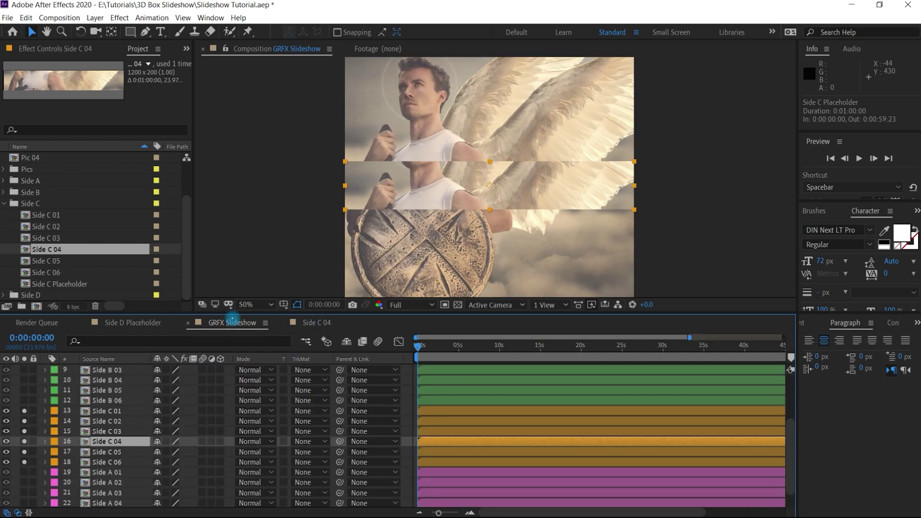
pyautogui.press('h')
pyautogui.moveTo(668, 243)
pyautogui.mouseDown()
pyautogui.moveTo(668, 211)
pyautogui.moveTo(672, 283)
pyautogui.moveTo(663, 252)
pyautogui.mouseUp()
pyautogui.press('v')
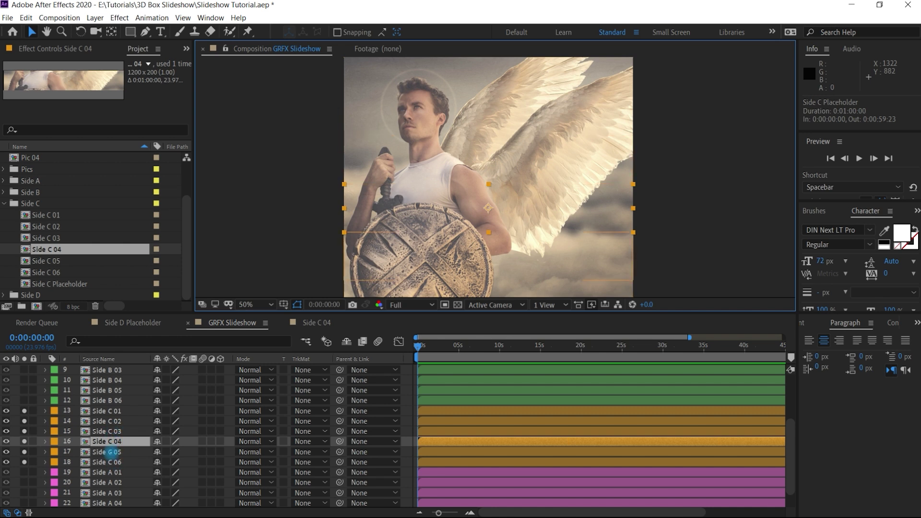
# - Check the lower Side C strips and turn off solo on the six orange Side C layers
pyautogui.click(111, 452)
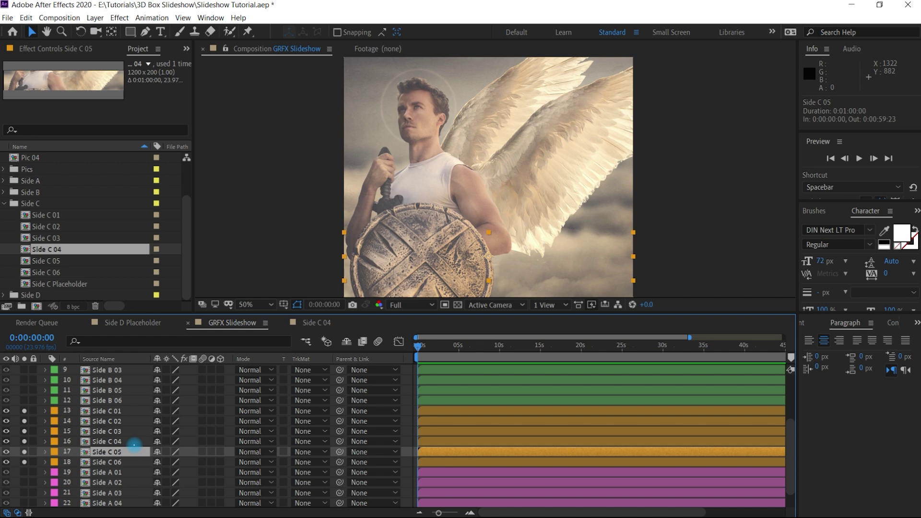
pyautogui.click(115, 462)
pyautogui.moveTo(677, 243); pyautogui.dragTo(675, 214)
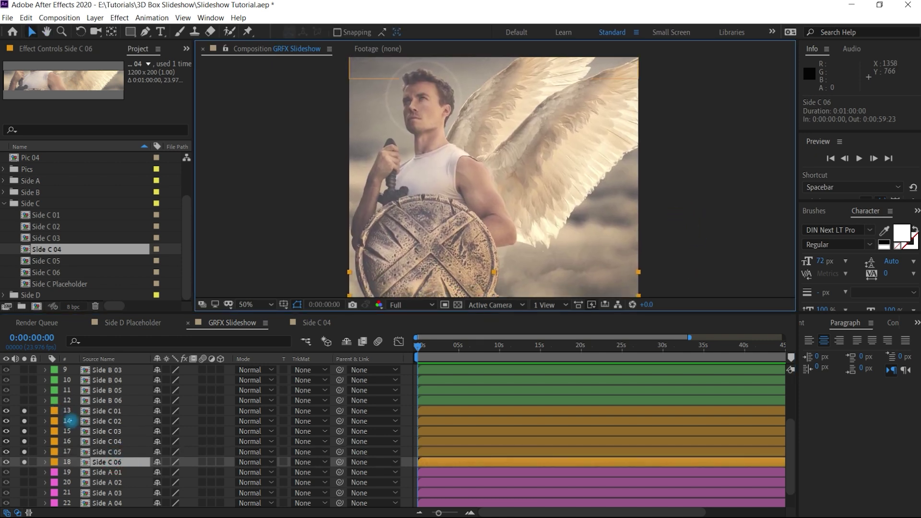
pyautogui.click(113, 411)
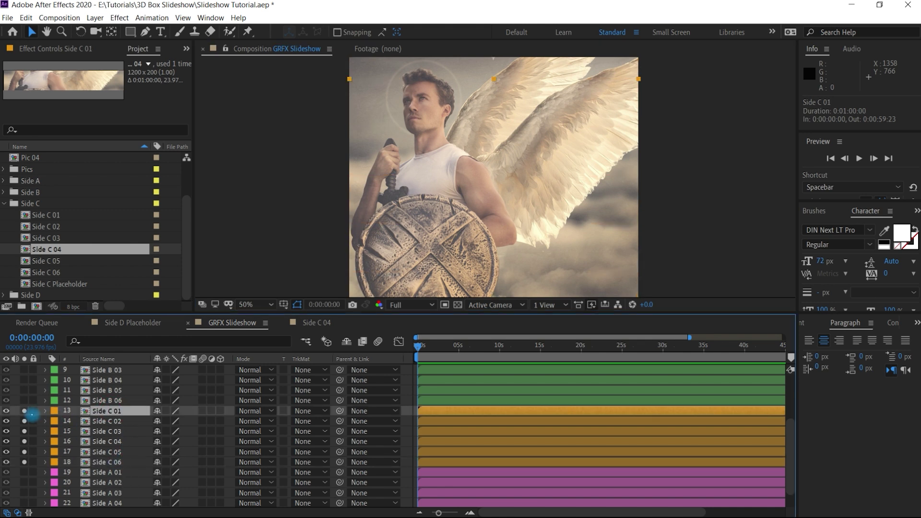
pyautogui.moveTo(24, 411); pyautogui.dragTo(26, 462)
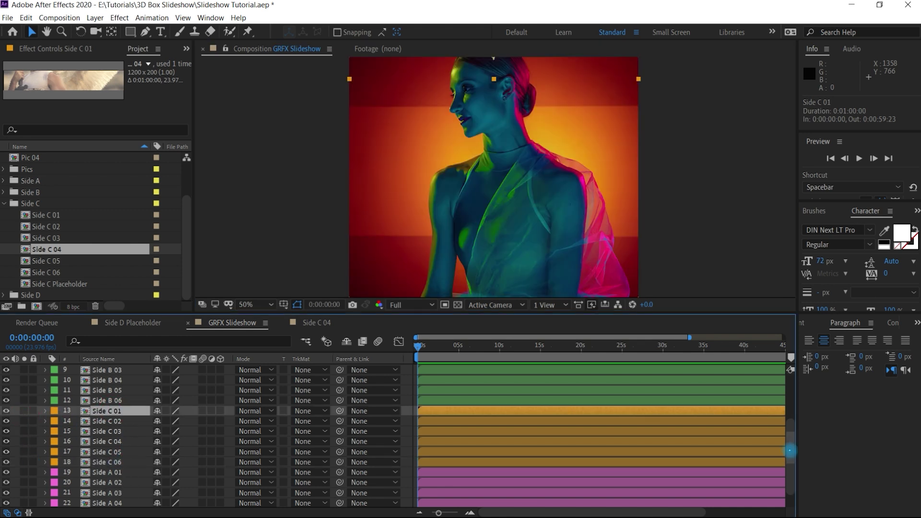
# - Solo the six magenta Side A layers at the end of the layer stack
pyautogui.scroll(-2, 790, 494)
pyautogui.click(107, 450)
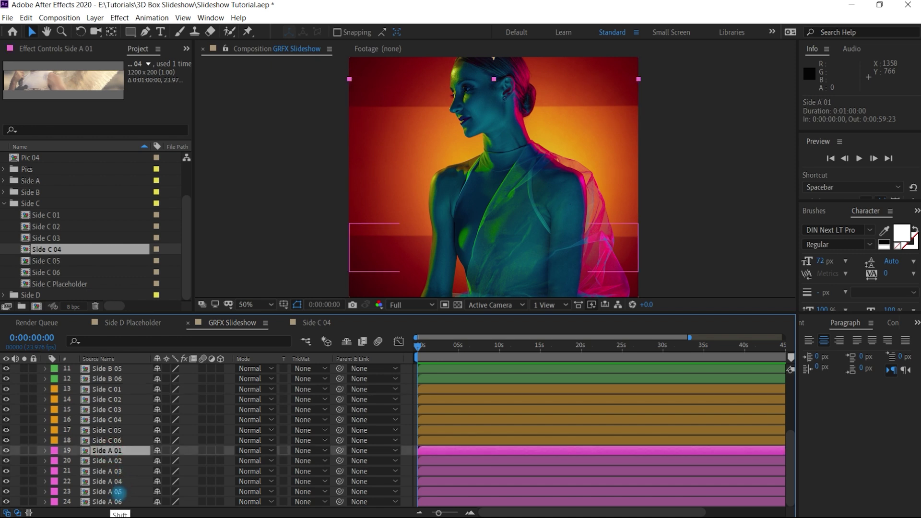
pyautogui.keyDown('shift'); pyautogui.click(115, 503); pyautogui.keyUp('shift')
pyautogui.click(25, 448)
# - Replace the source of the magenta Side A 01 layer with the Side D 01 composition from the Side D folder
pyautogui.click(109, 441)
pyautogui.click(113, 452)
pyautogui.click(4, 204)
pyautogui.click(4, 262)
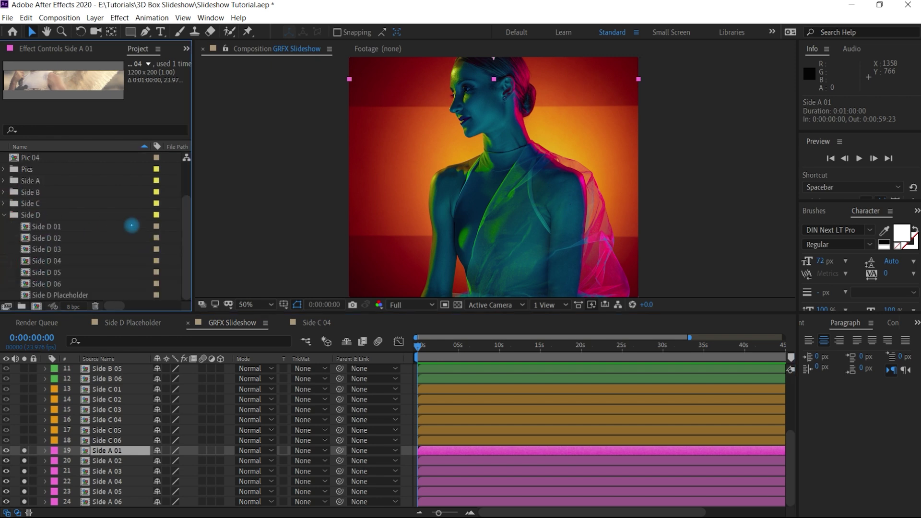
pyautogui.click(66, 227)
pyautogui.moveTo(72, 226); pyautogui.dragTo(128, 446)
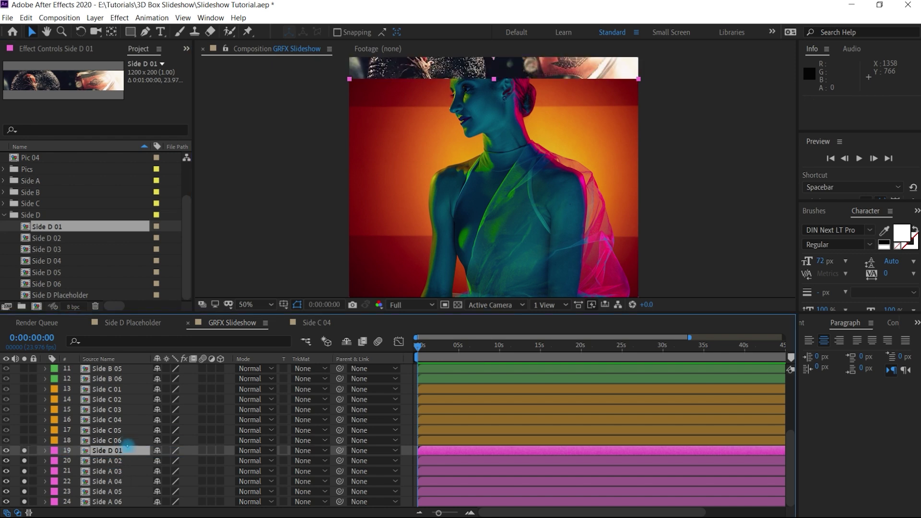
# - Replace the magenta Side A 02, 03 and 04 layers with Side D 02, 03 and 04 respectively
pyautogui.click(108, 460)
pyautogui.moveTo(59, 238); pyautogui.dragTo(123, 461)
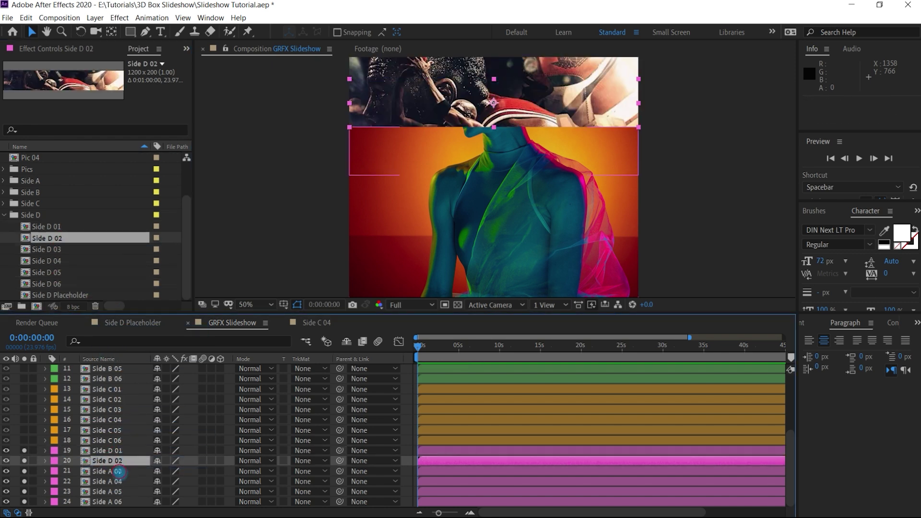
pyautogui.click(115, 471)
pyautogui.moveTo(63, 249); pyautogui.dragTo(124, 472)
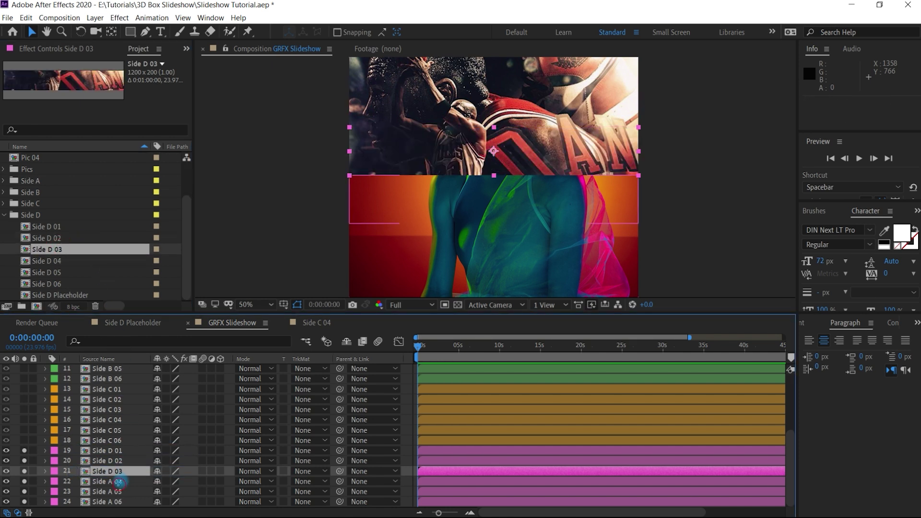
pyautogui.click(115, 481)
pyautogui.moveTo(72, 260); pyautogui.dragTo(124, 482)
# - Replace the magenta Side A 05 and 06 layers with Side D 05 and 06
pyautogui.click(117, 493)
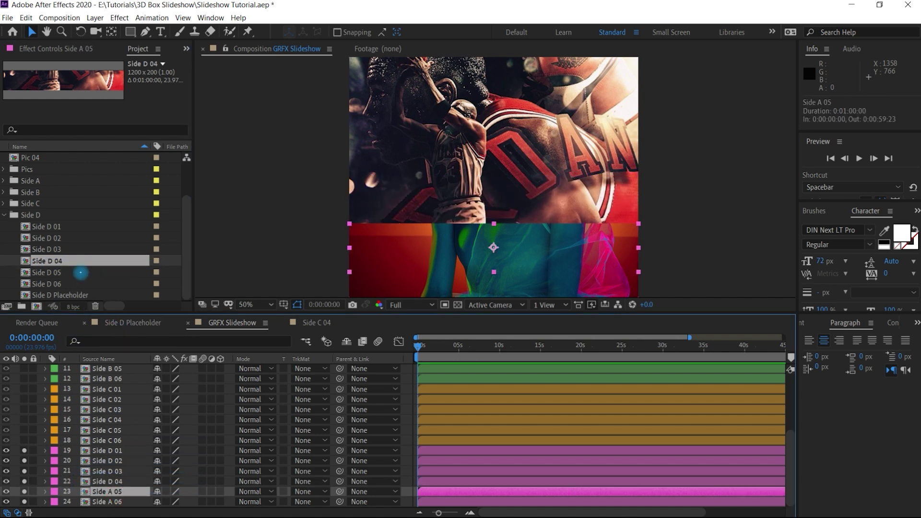
pyautogui.click(78, 272)
pyautogui.keyDown('shift'); pyautogui.click(82, 284); pyautogui.keyUp('shift')
pyautogui.moveTo(83, 275); pyautogui.dragTo(117, 492)
pyautogui.click(111, 502)
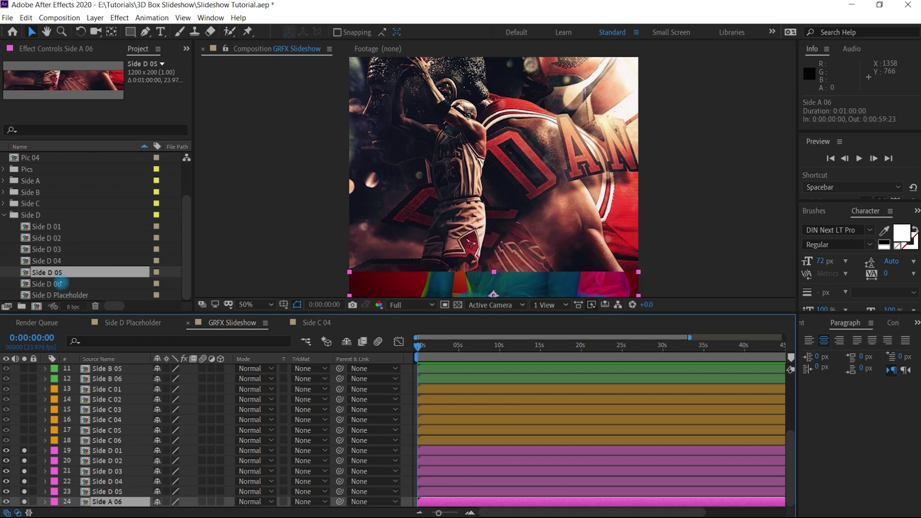
pyautogui.click(77, 285)
pyautogui.moveTo(84, 284); pyautogui.dragTo(130, 502)
# - Inspect the assembled Side D picture in an enlarged viewer, restore the layout and turn off solo on the magenta layers
pyautogui.press('`')
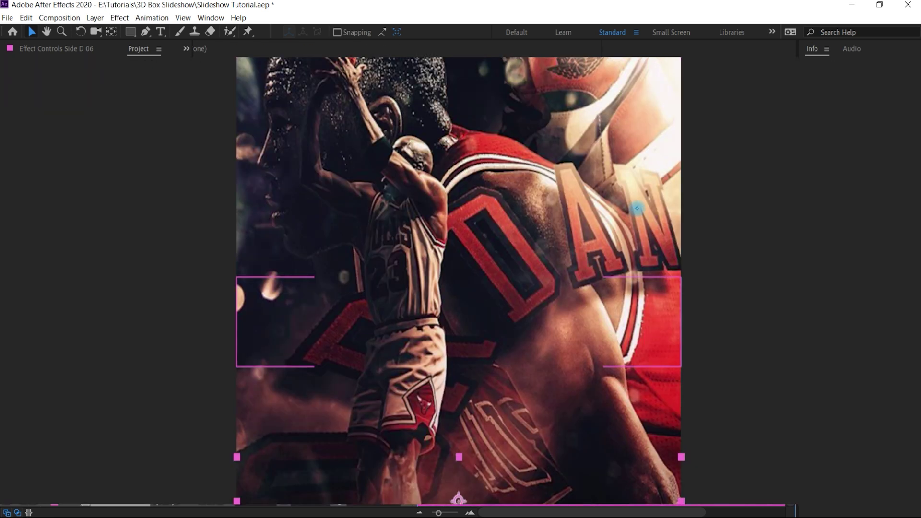
pyautogui.press('`')
pyautogui.moveTo(25, 451); pyautogui.dragTo(30, 501)
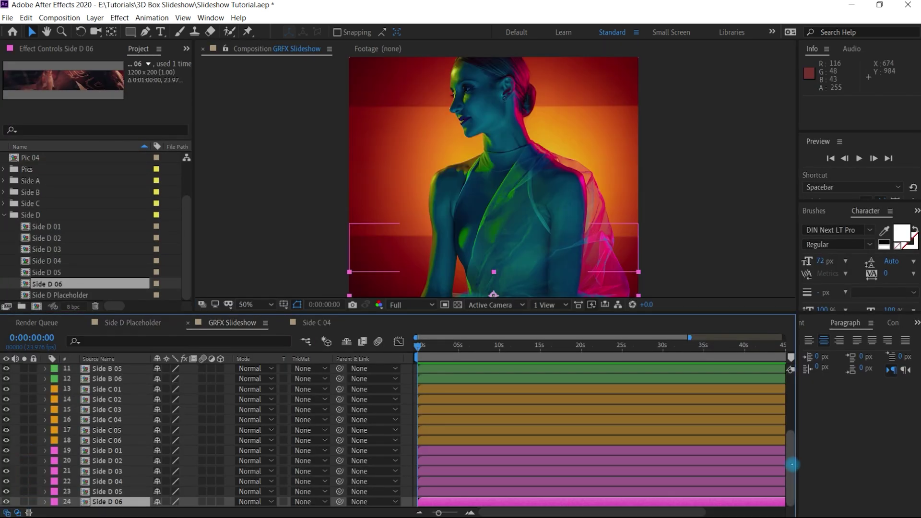
# - Close the Side D Placeholder composition's timeline and collapse the Side D folder in the project
pyautogui.moveTo(793, 469); pyautogui.dragTo(790, 370)
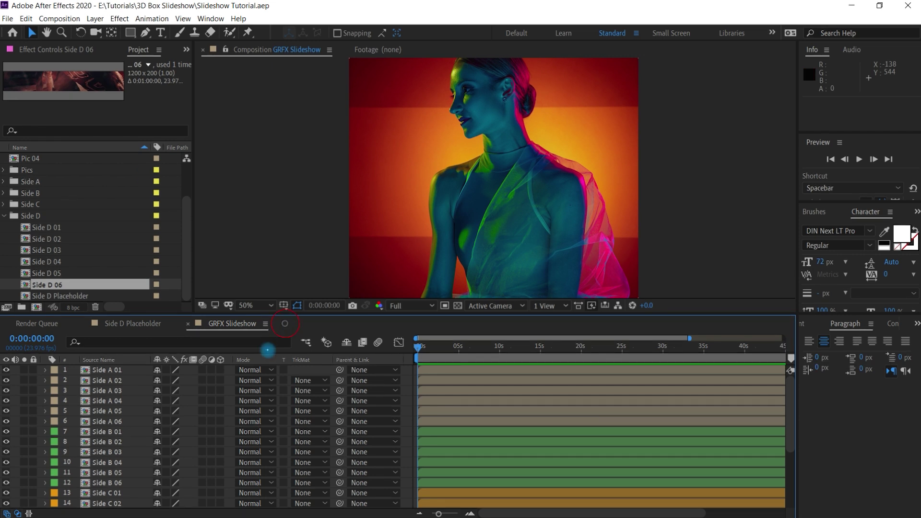
pyautogui.click(114, 322)
pyautogui.click(84, 324)
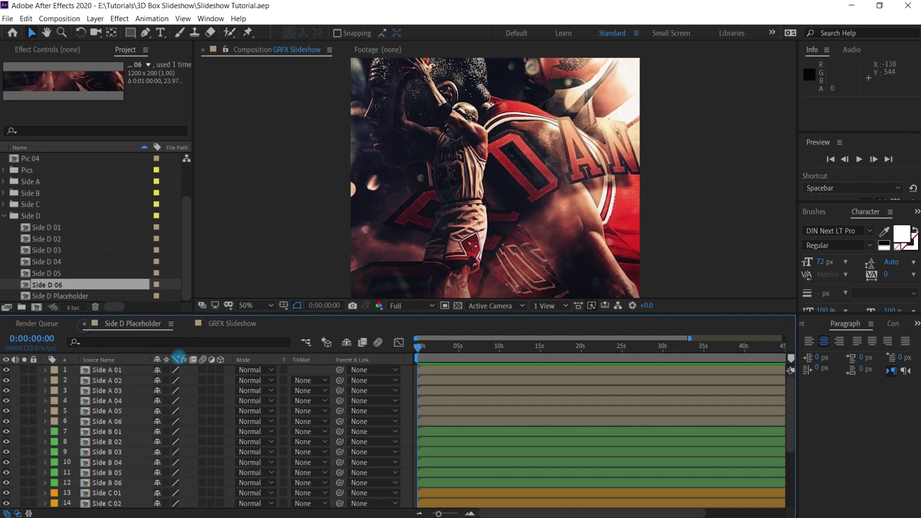
pyautogui.click(4, 216)
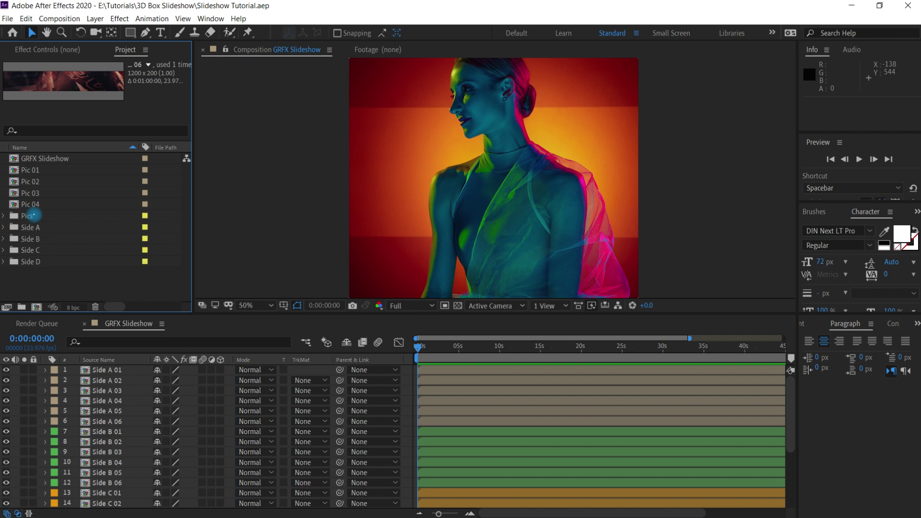
# - Enlarge the timeline and parent layers Side A 02 through Side A 06 to Side A 01
pyautogui.press('`')
pyautogui.press('`')
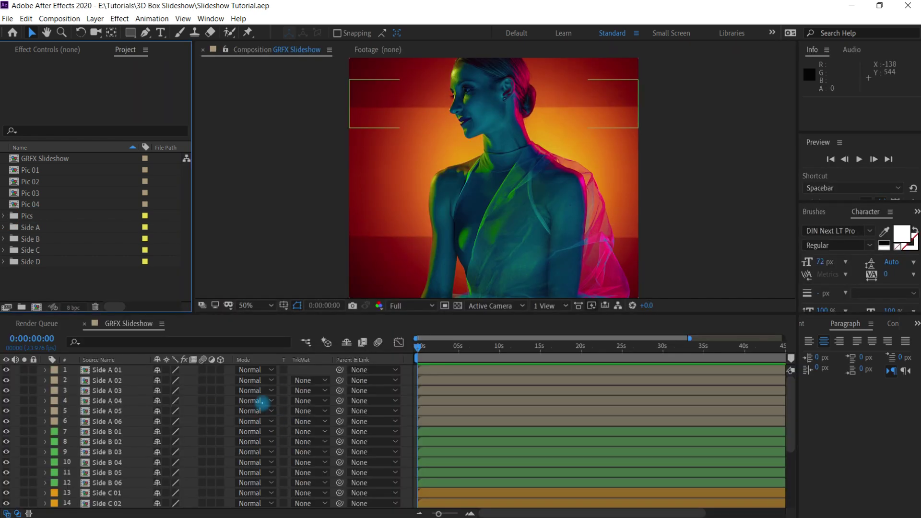
pyautogui.press('`')
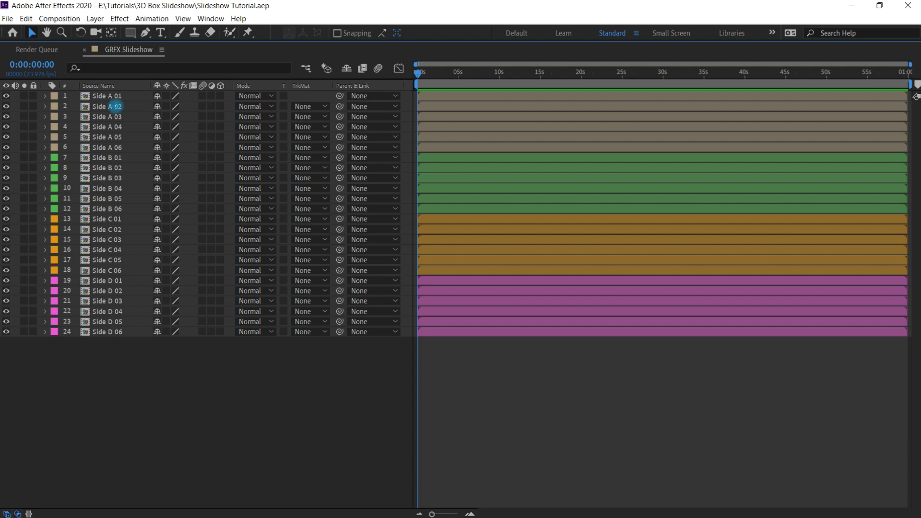
pyautogui.click(117, 107)
pyautogui.press('shift')
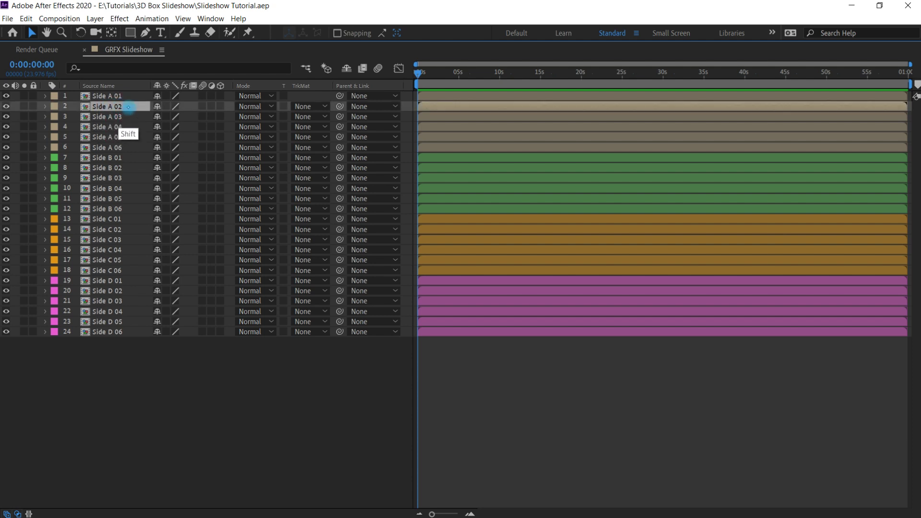
pyautogui.keyDown('shift'); pyautogui.click(120, 147); pyautogui.keyUp('shift')
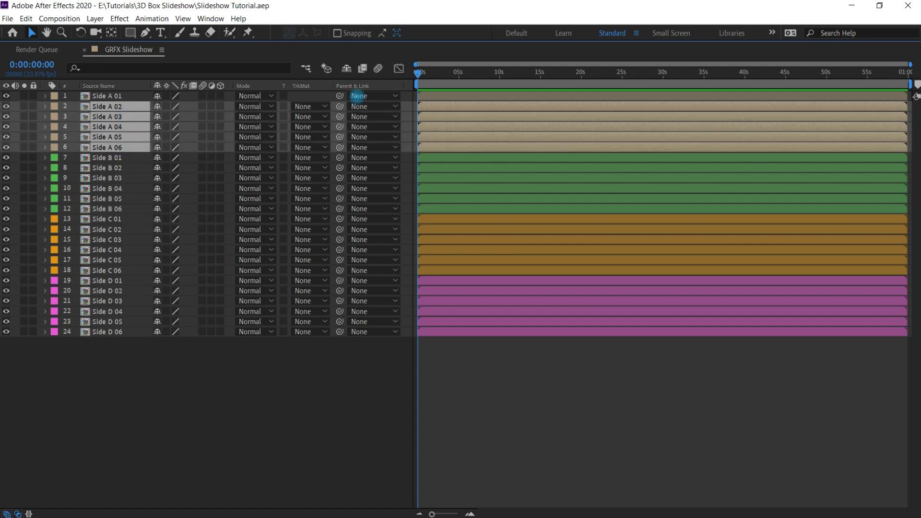
pyautogui.moveTo(339, 106); pyautogui.dragTo(121, 96)
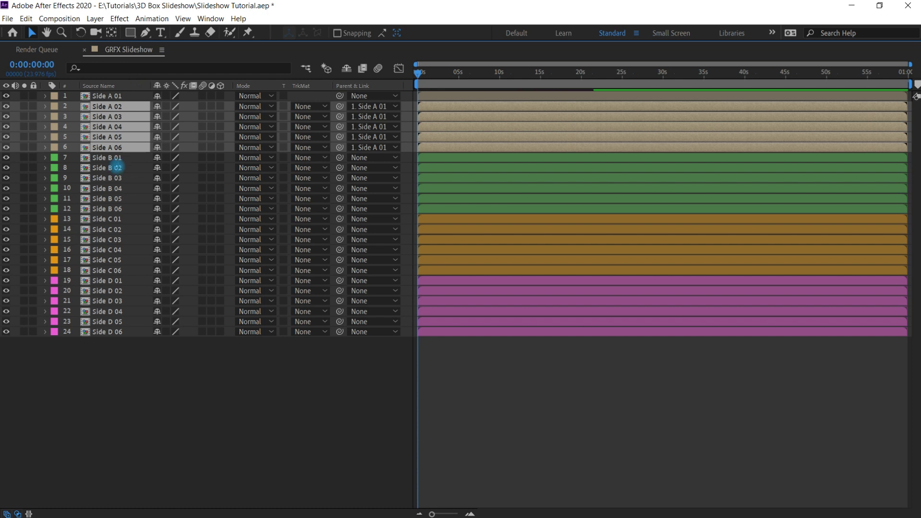
# - Parent layers Side B 02 through Side B 06 to Side B 01
pyautogui.click(118, 167)
pyautogui.keyDown('shift'); pyautogui.click(117, 210); pyautogui.keyUp('shift')
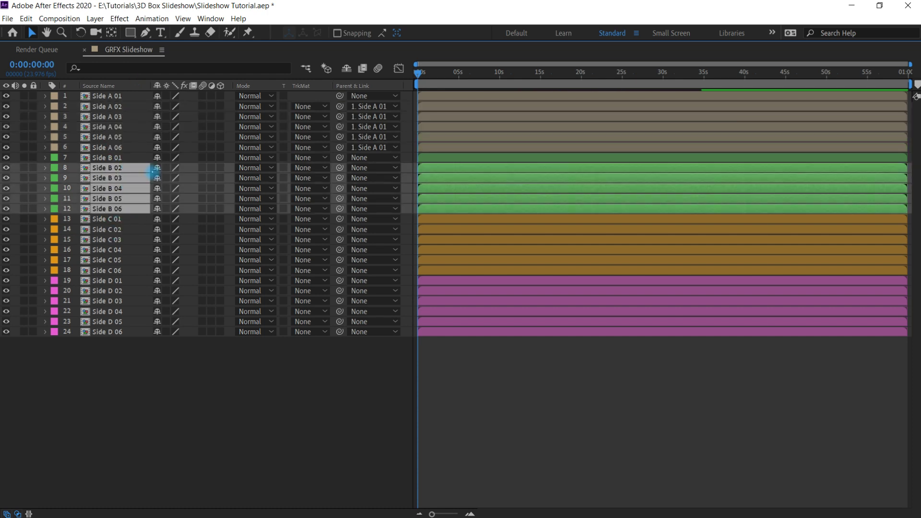
pyautogui.moveTo(339, 168); pyautogui.dragTo(122, 159)
# - Parent layers Side C 02 through Side C 06 to Side C 01
pyautogui.click(117, 231)
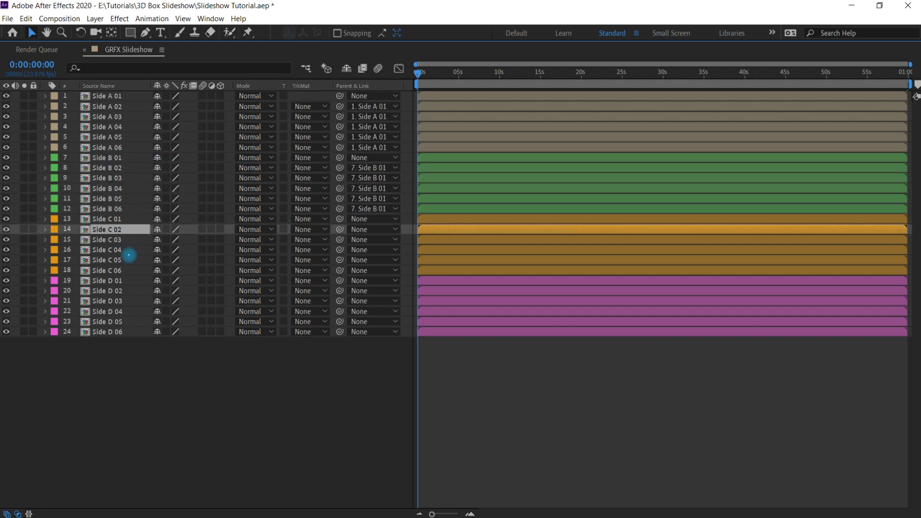
pyautogui.keyDown('shift'); pyautogui.click(113, 269); pyautogui.keyUp('shift')
pyautogui.moveTo(344, 229); pyautogui.dragTo(114, 219)
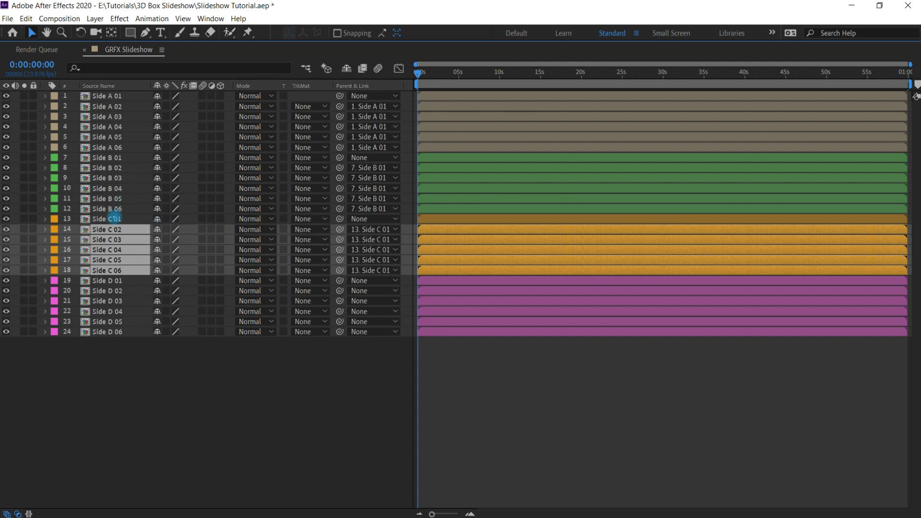
pyautogui.click(115, 219)
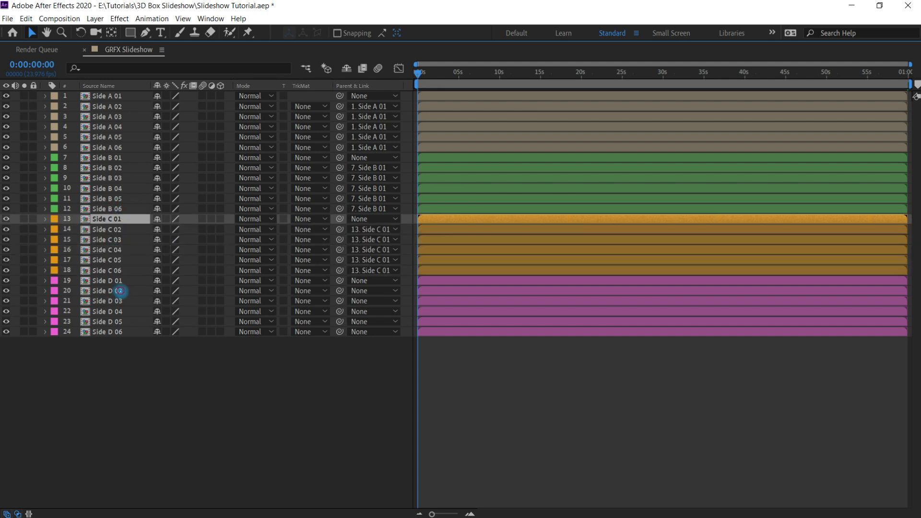
# - Parent layers Side D 02 through Side D 06 to Side D 01 and check each side's parent layer
pyautogui.click(119, 291)
pyautogui.keyDown('shift'); pyautogui.click(123, 332); pyautogui.keyUp('shift')
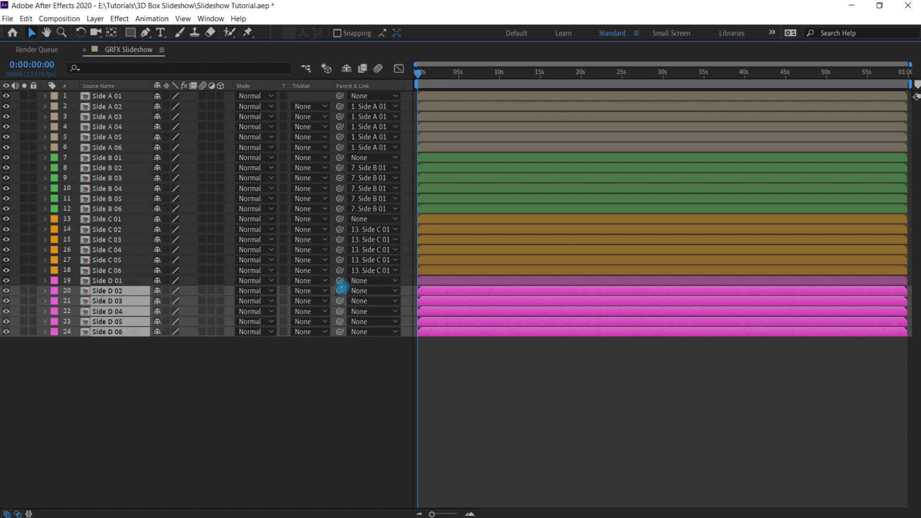
pyautogui.moveTo(341, 290); pyautogui.dragTo(123, 279)
pyautogui.click(121, 282)
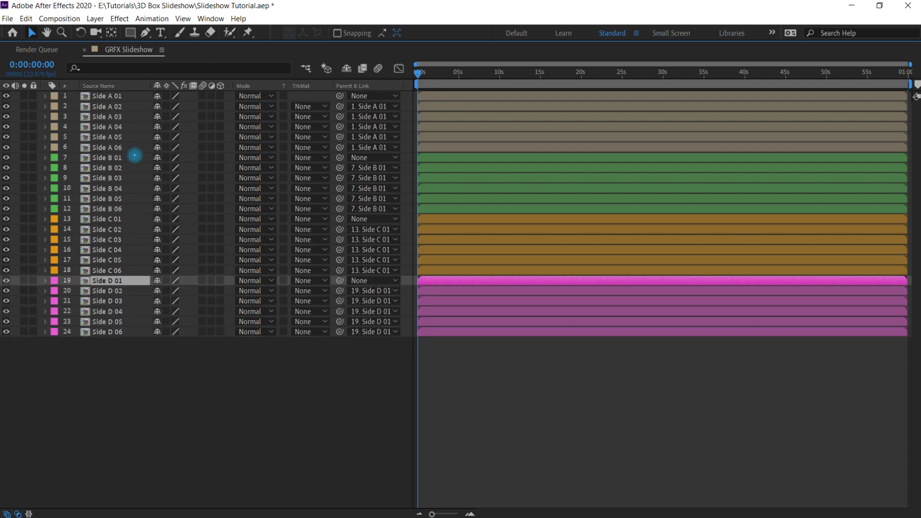
pyautogui.click(117, 219)
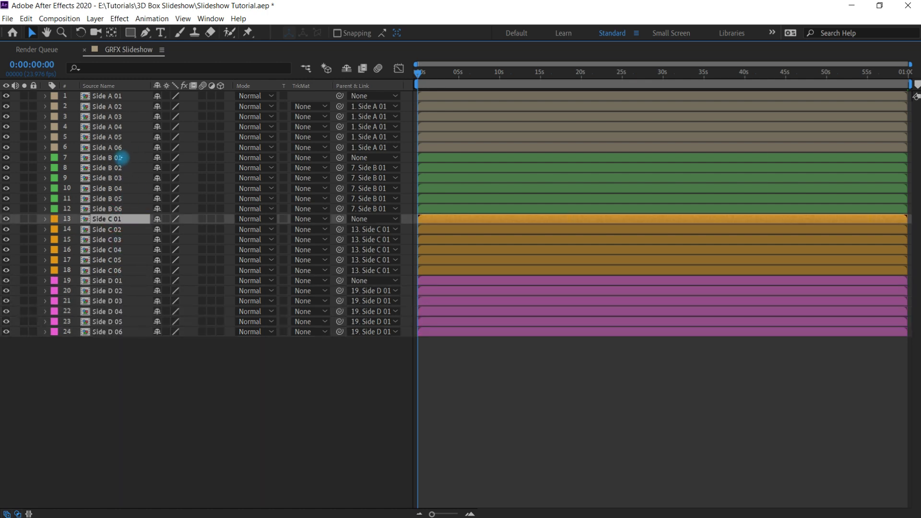
pyautogui.click(117, 158)
pyautogui.click(117, 96)
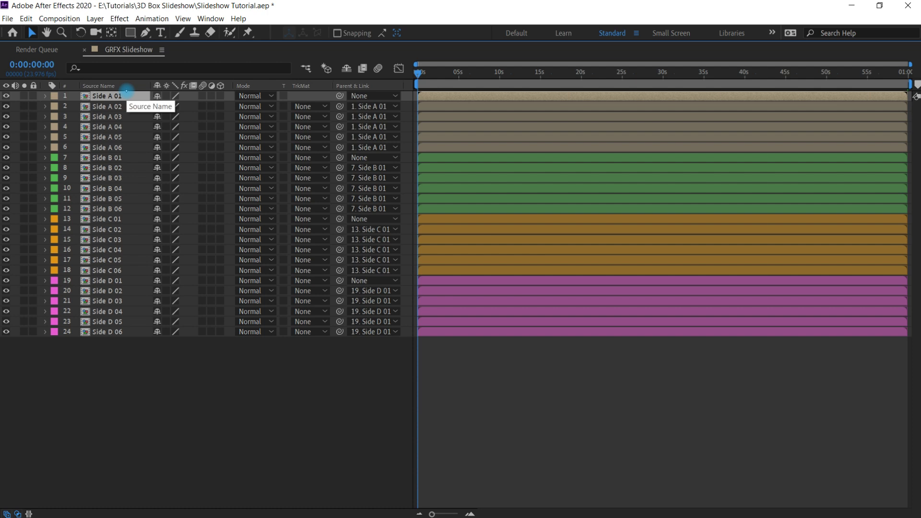
# - Solo the six Side A layers and make all 24 layers 3D, restoring the normal layout with nothing selected
pyautogui.press('`')
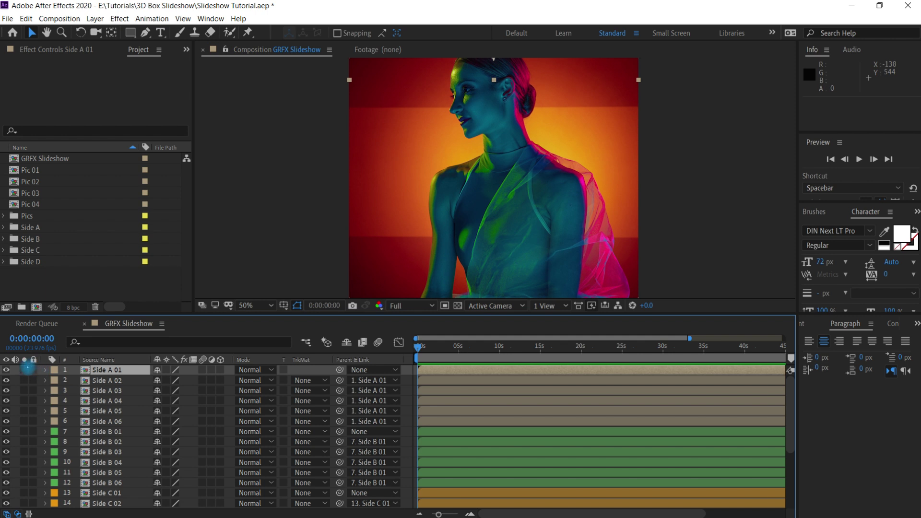
pyautogui.moveTo(24, 370); pyautogui.dragTo(33, 399)
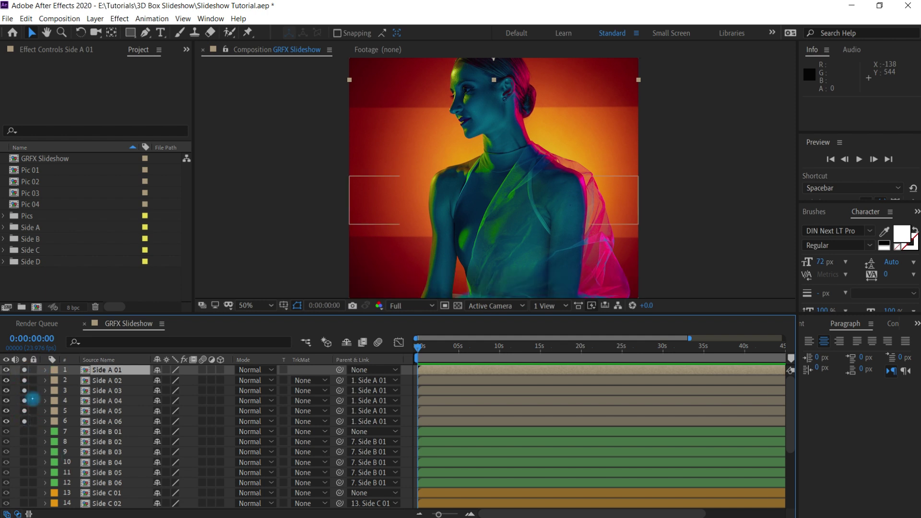
pyautogui.hotkey('ctrl', 'a')
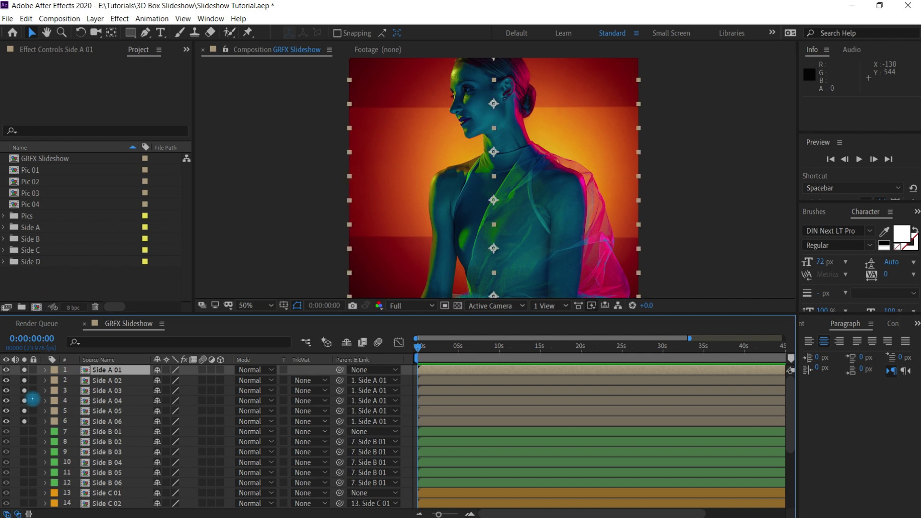
pyautogui.press('`')
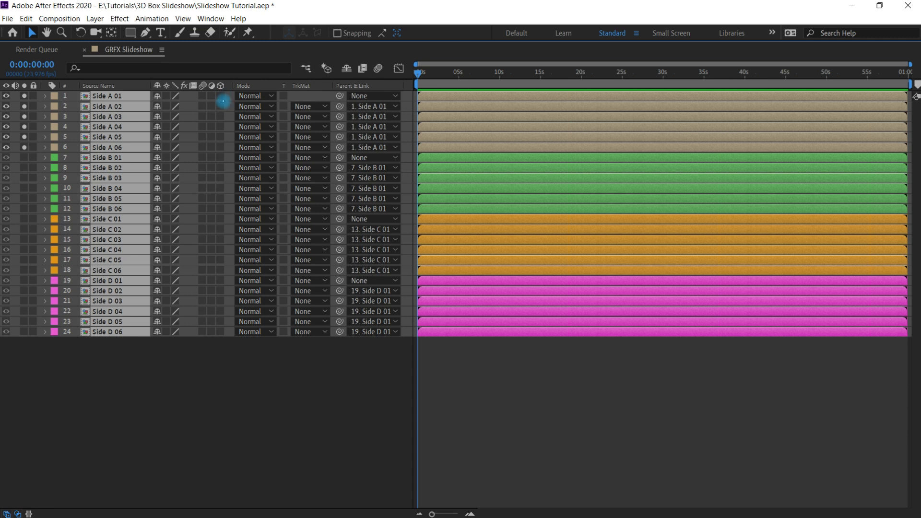
pyautogui.click(223, 101)
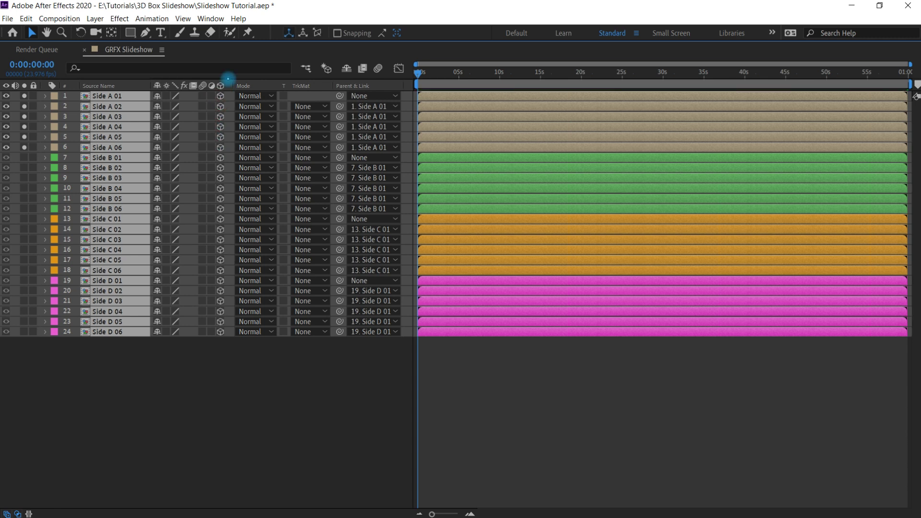
pyautogui.press('p')
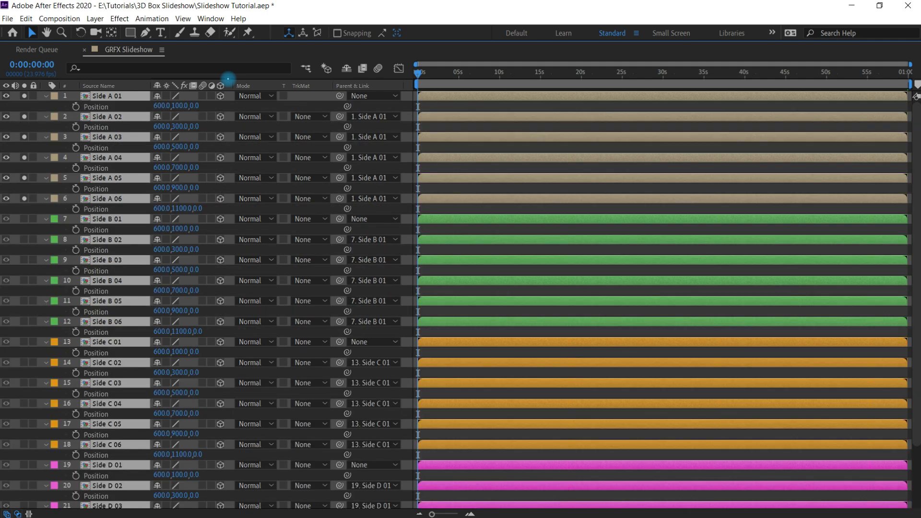
pyautogui.press('p')
pyautogui.press('`')
pyautogui.press('F2')
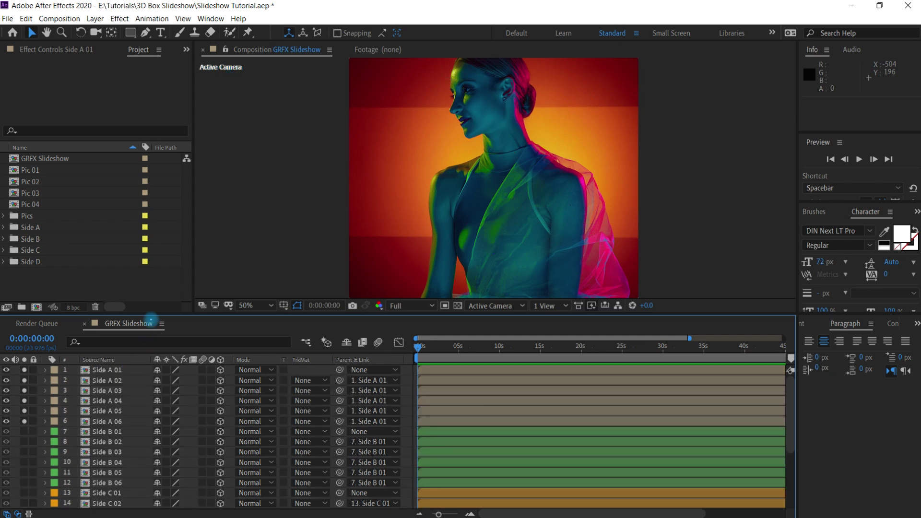
# - Select Side A 01 and switch the composition viewer from Active Camera to the Top view
pyautogui.click(109, 370)
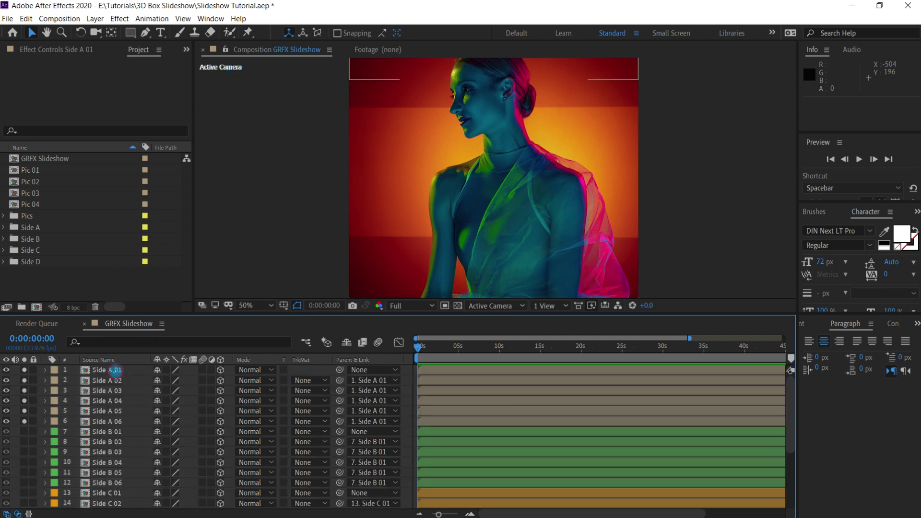
pyautogui.click(115, 371)
pyautogui.click(499, 306)
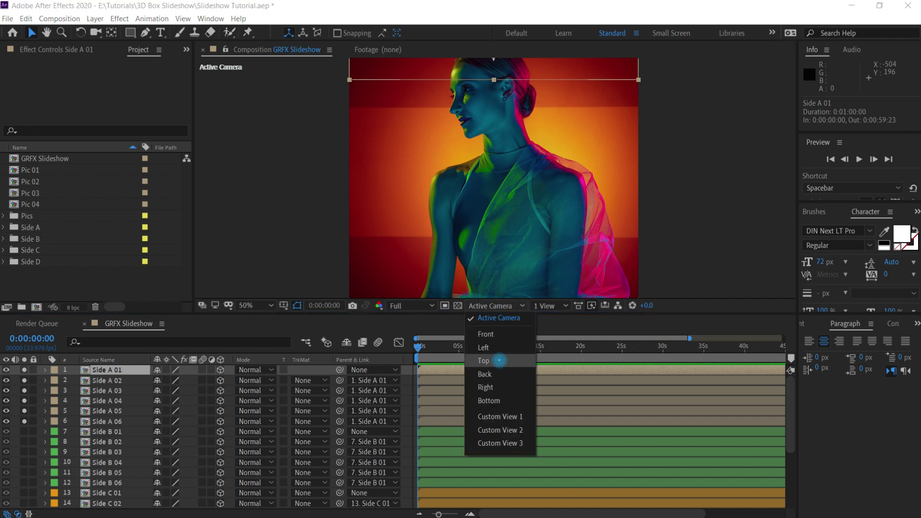
pyautogui.click(499, 360)
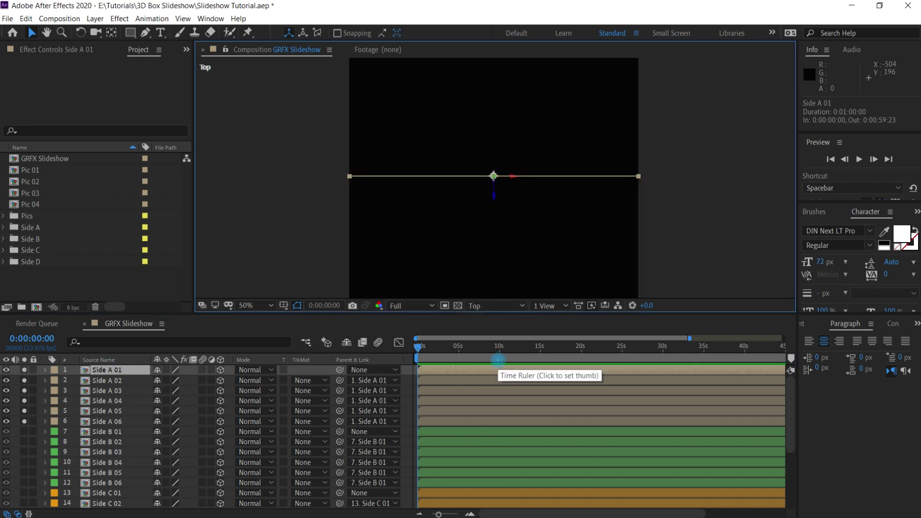
# - Set Side A 01's Z position to -600 and bring the whole layer into view at 25% magnification
pyautogui.press('p')
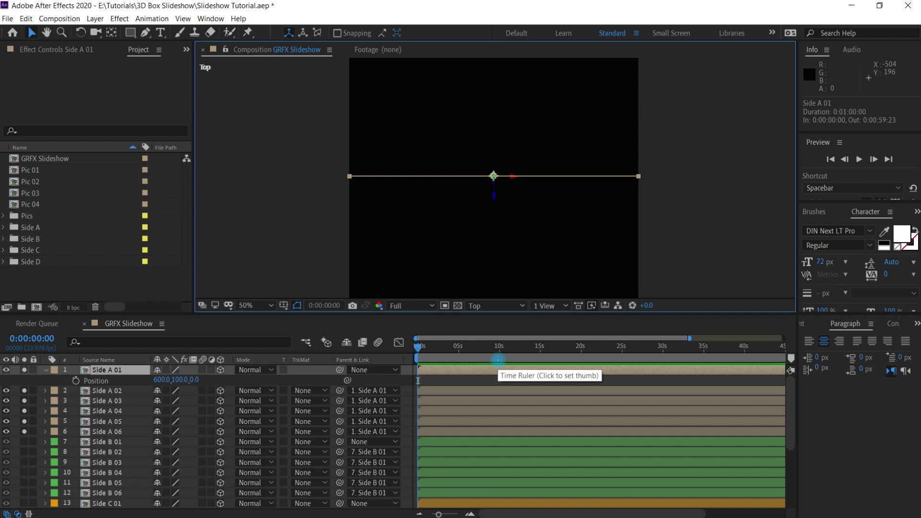
pyautogui.moveTo(494, 206); pyautogui.dragTo(484, 268)
pyautogui.click(202, 380)
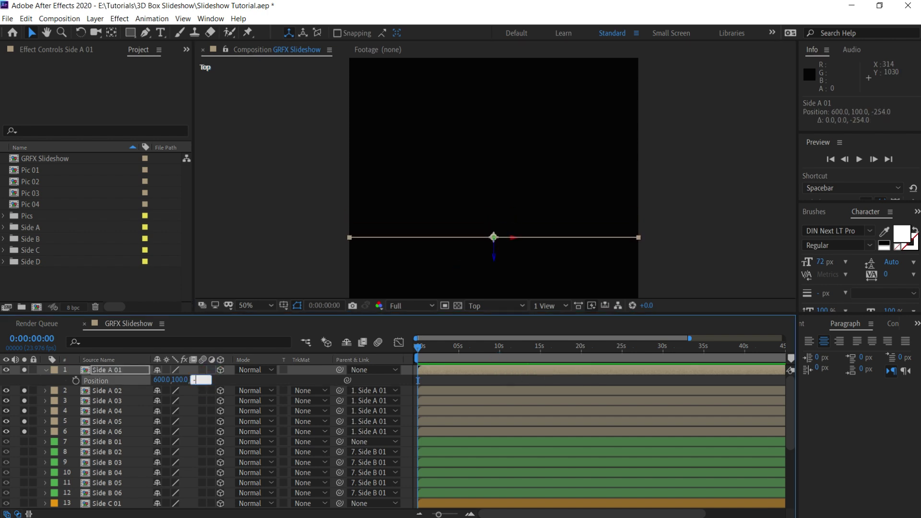
pyautogui.write('-600')
pyautogui.press('Return')
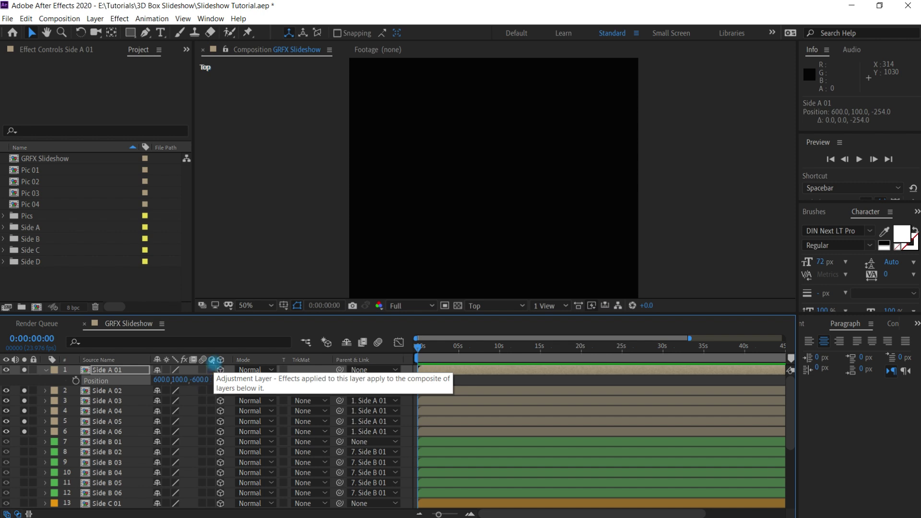
pyautogui.moveTo(623, 254); pyautogui.dragTo(607, 218)
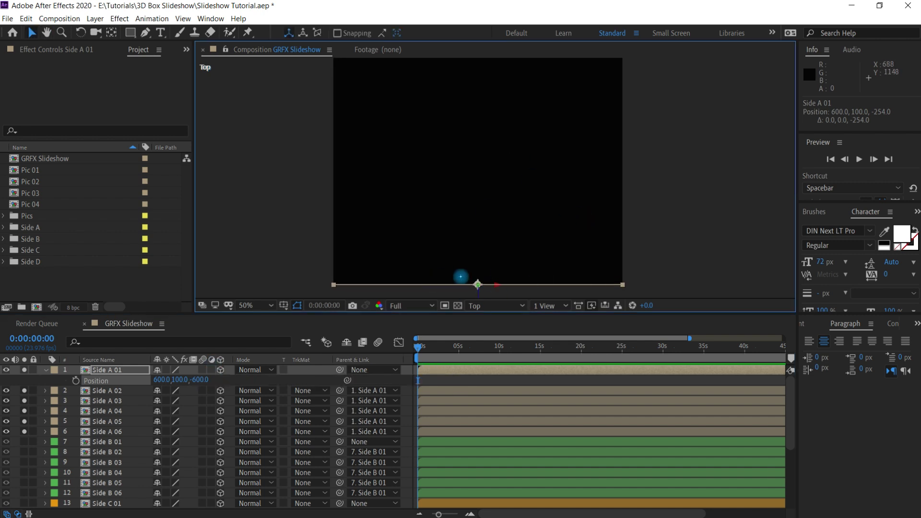
pyautogui.press(',')
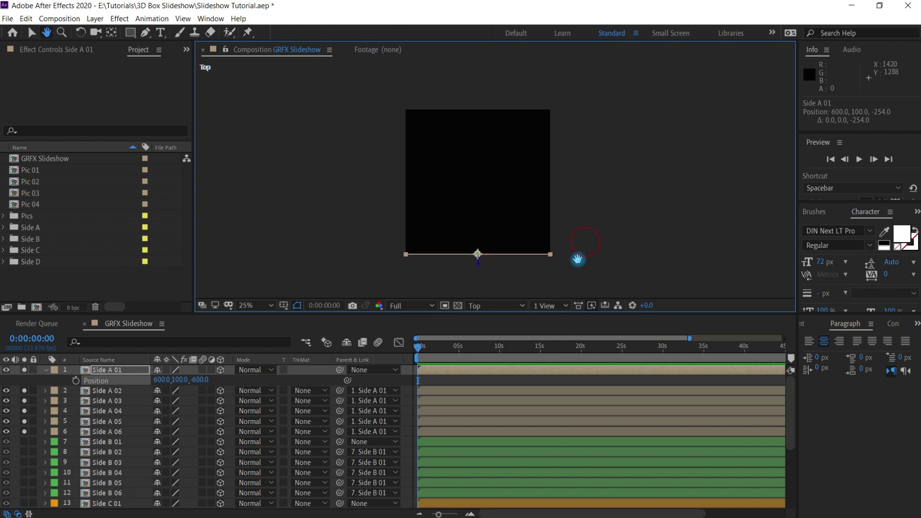
# - Set Side A 01's Z position to 0 and back to -600 to compare the two placements
pyautogui.click(202, 380)
pyautogui.write('0')
pyautogui.press('Return')
pyautogui.click(195, 380)
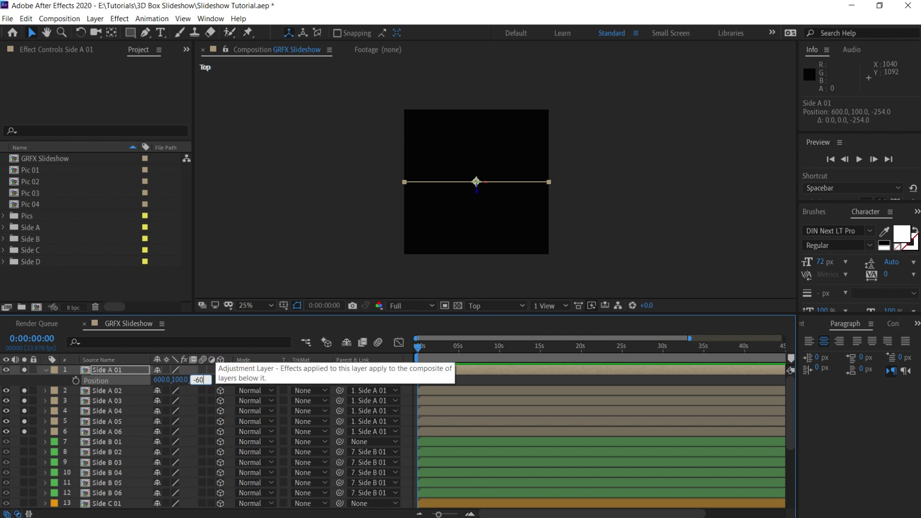
pyautogui.write('-600')
pyautogui.press('Return')
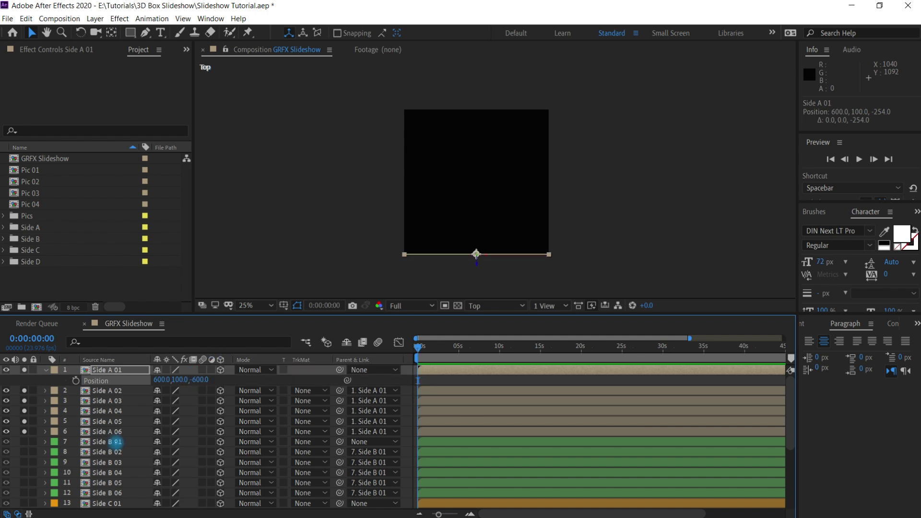
# - Select Side B 01, collapse Side A 01's properties and turn off solo on the six Side A layers
pyautogui.click(115, 441)
pyautogui.click(46, 370)
pyautogui.moveTo(27, 370); pyautogui.dragTo(27, 423)
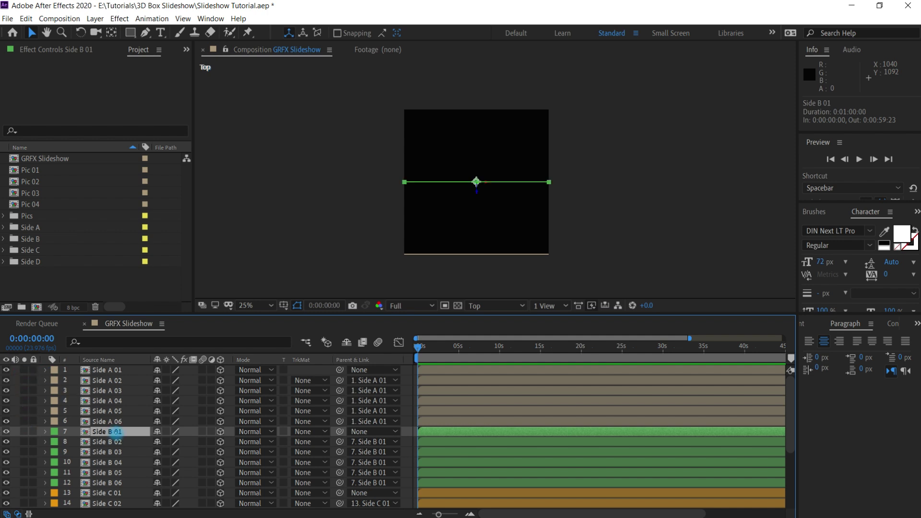
# - Set Side B 01's Y orientation to 90°
pyautogui.press('r')
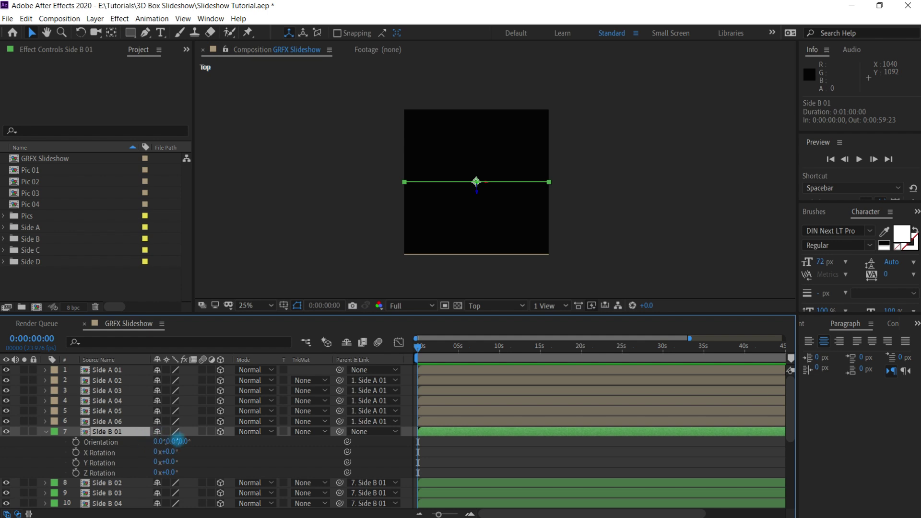
pyautogui.moveTo(169, 442); pyautogui.dragTo(176, 444)
pyautogui.click(174, 438)
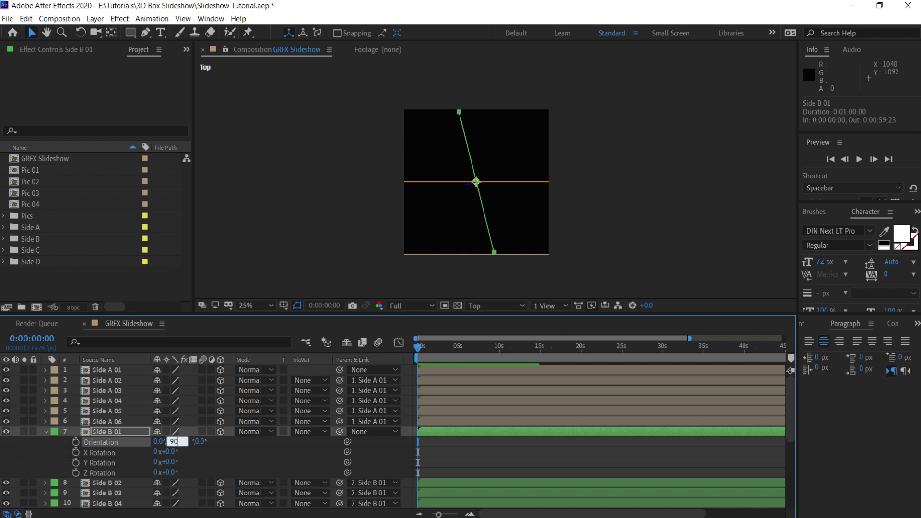
pyautogui.press('Return')
# - Set Side B 01's X position to 0 and collapse the layer's properties
pyautogui.click(127, 426)
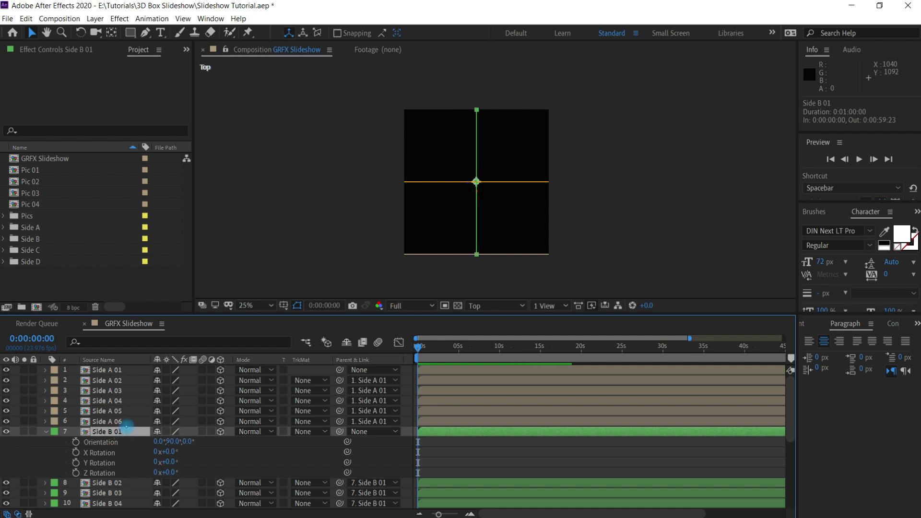
pyautogui.press('p')
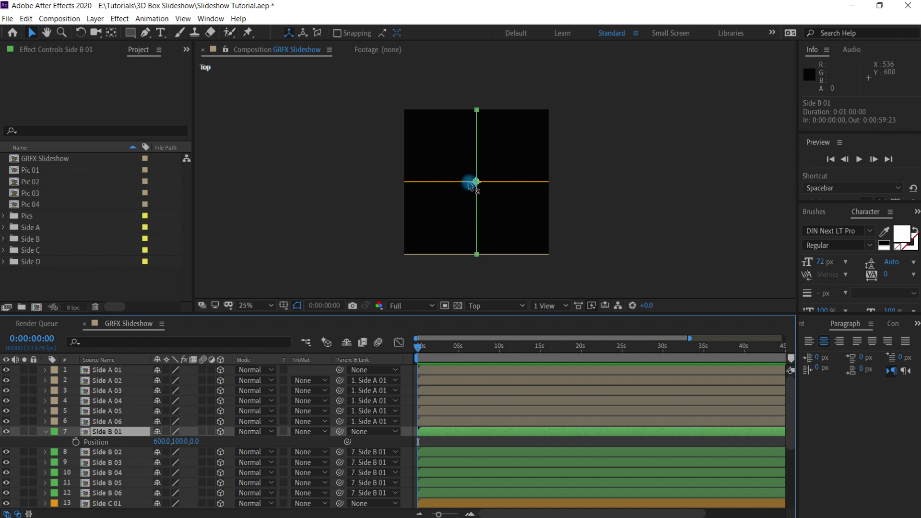
pyautogui.moveTo(469, 184); pyautogui.dragTo(423, 185)
pyautogui.moveTo(160, 440)
pyautogui.mouseDown()
pyautogui.moveTo(68, 454)
pyautogui.moveTo(138, 453)
pyautogui.moveTo(160, 438)
pyautogui.moveTo(138, 440)
pyautogui.moveTo(159, 440)
pyautogui.mouseUp()
pyautogui.click(158, 441)
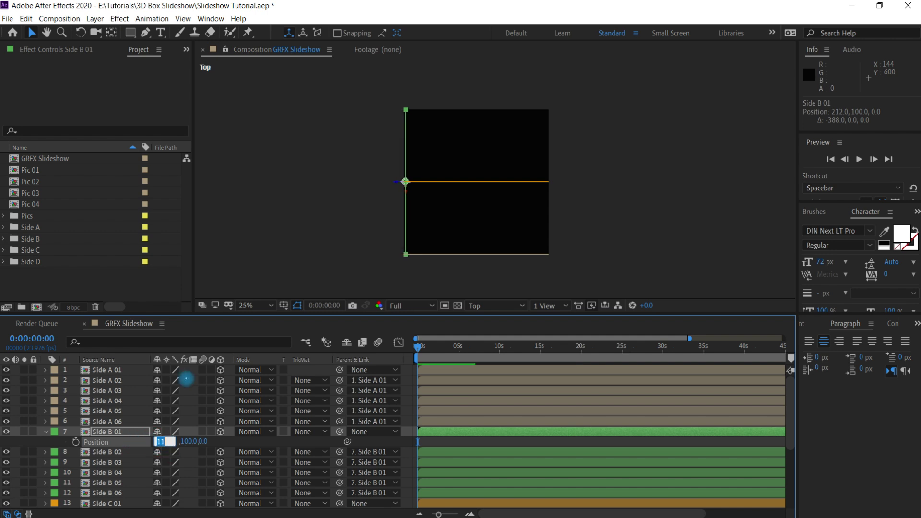
pyautogui.click(186, 379)
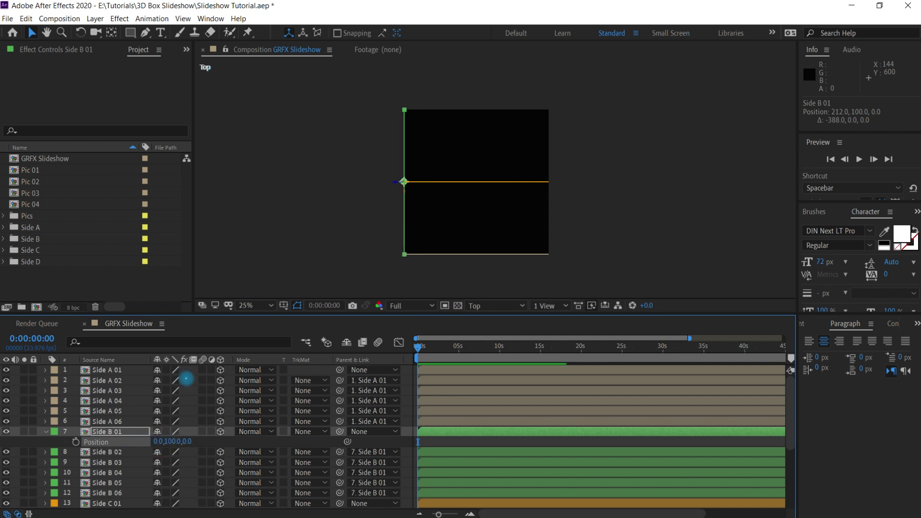
pyautogui.click(48, 432)
# - Set Side C 01's Y orientation to 180°
pyautogui.moveTo(792, 435); pyautogui.dragTo(792, 462)
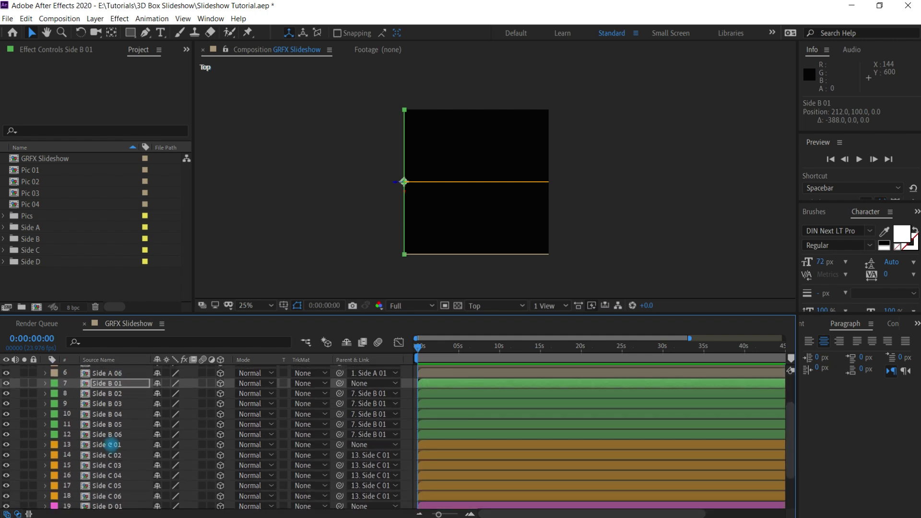
pyautogui.click(112, 445)
pyautogui.press('r')
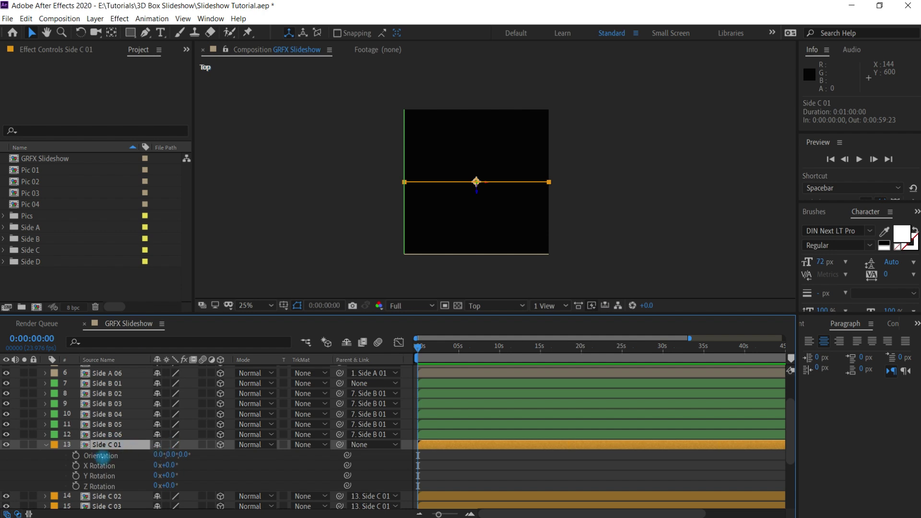
pyautogui.click(108, 456)
pyautogui.moveTo(171, 456)
pyautogui.mouseDown()
pyautogui.moveTo(230, 443)
pyautogui.moveTo(176, 458)
pyautogui.mouseUp()
pyautogui.click(173, 454)
pyautogui.write('18')
pyautogui.press('Return')
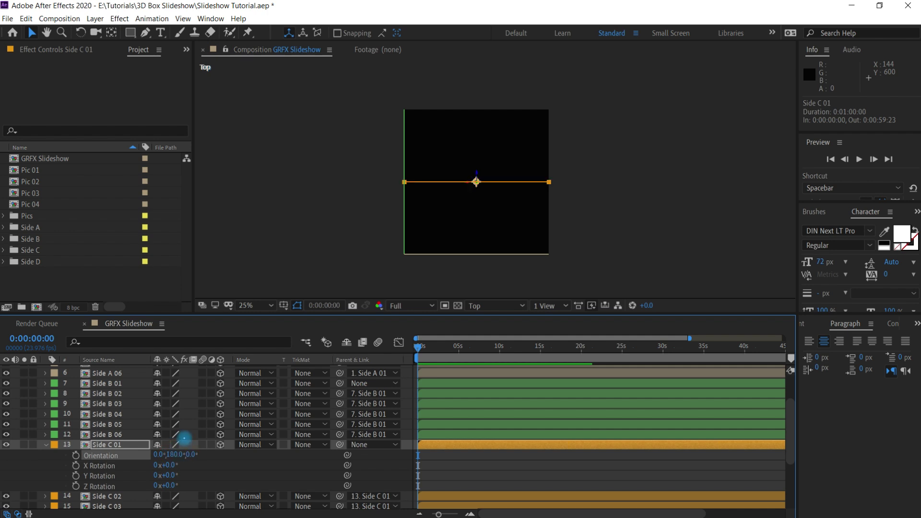
# - Set Side C 01's Z position to 600 and collapse the layer's properties
pyautogui.press('p')
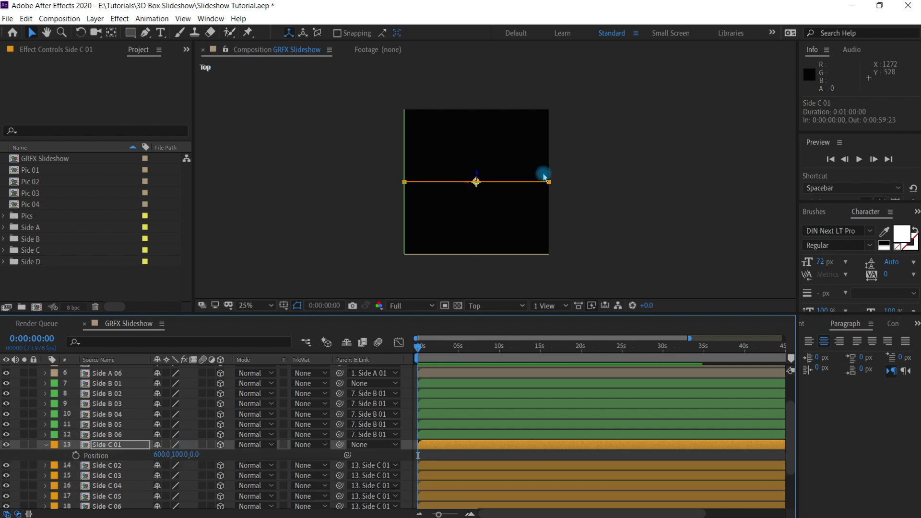
pyautogui.moveTo(476, 178); pyautogui.dragTo(474, 130)
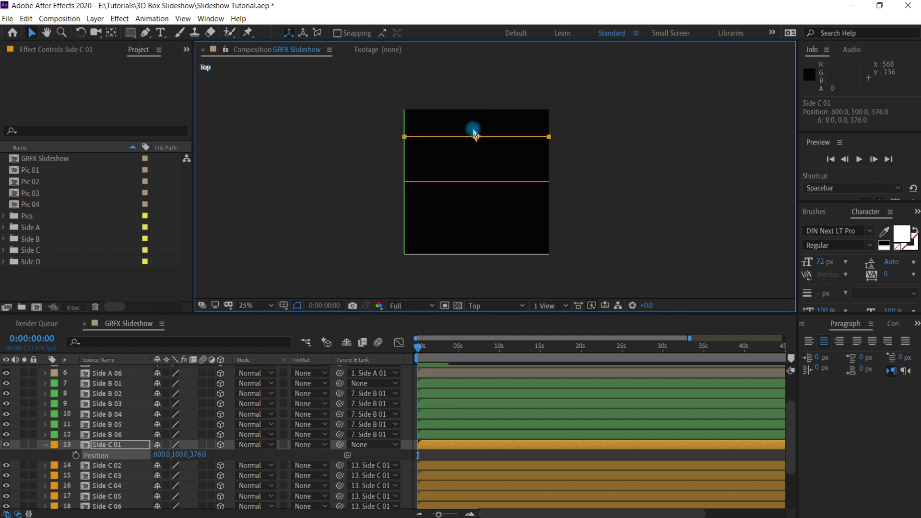
pyautogui.moveTo(196, 454); pyautogui.dragTo(263, 439)
pyautogui.click(199, 454)
pyautogui.write('600')
pyautogui.press('Return')
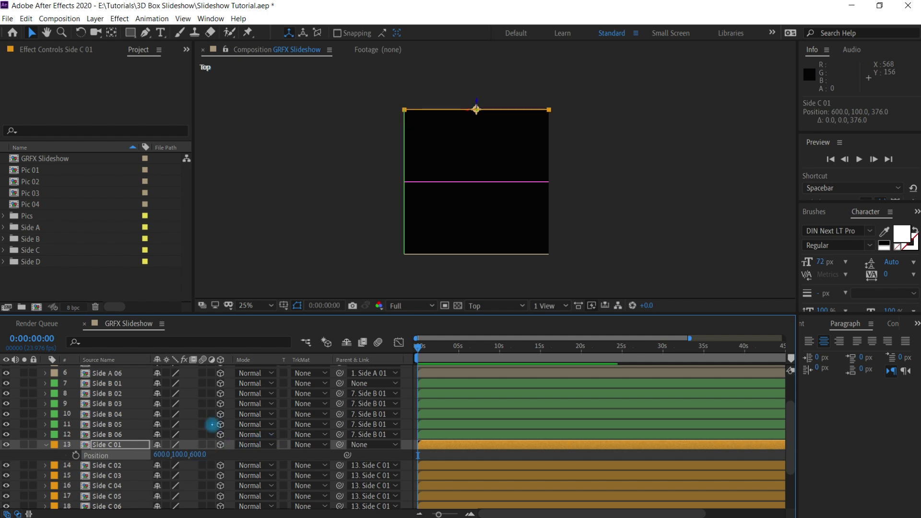
pyautogui.click(46, 446)
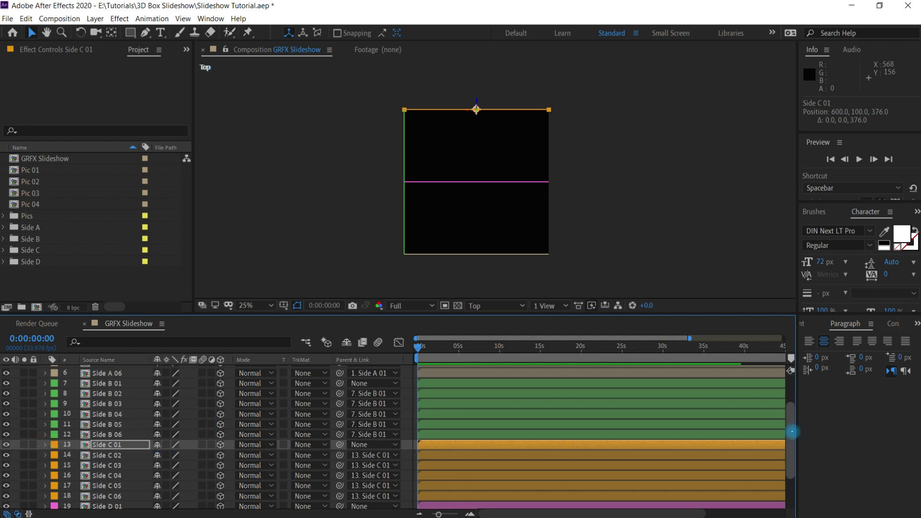
# - Set Side D 01's Y orientation to 270°
pyautogui.scroll(-3, 767, 485)
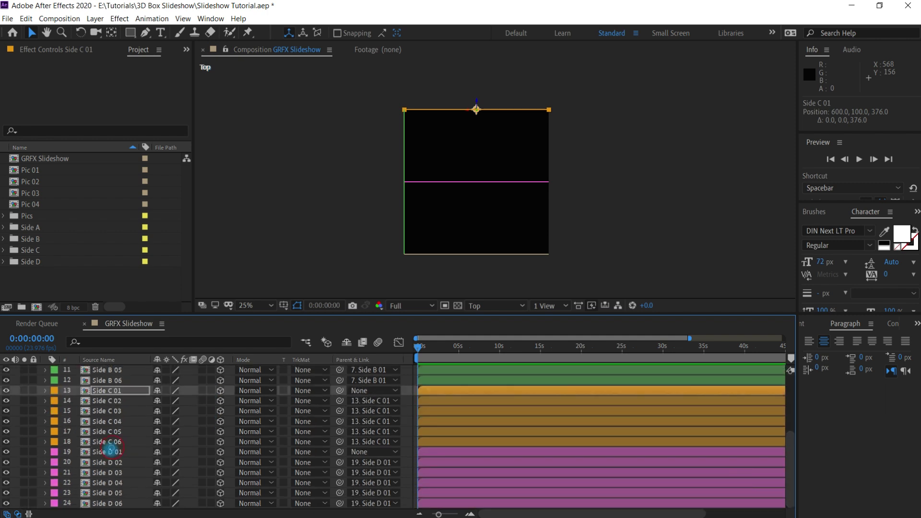
pyautogui.click(111, 452)
pyautogui.press('r')
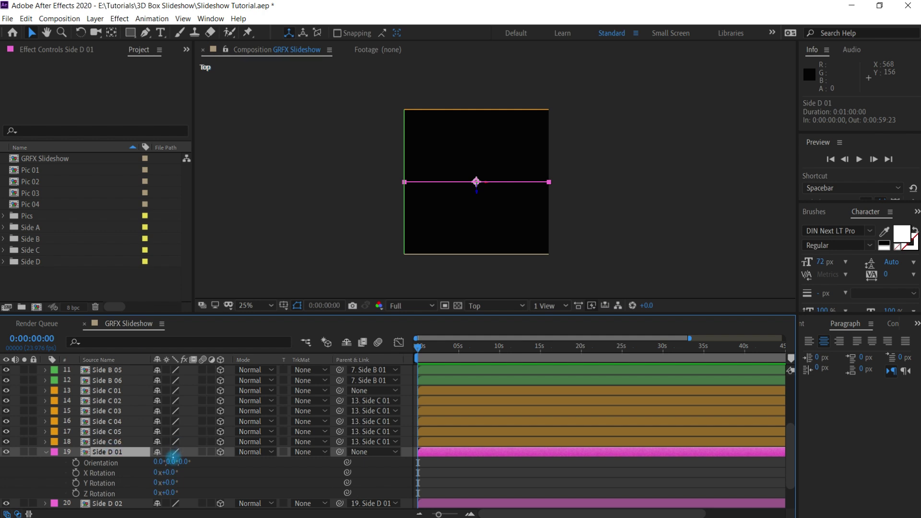
pyautogui.click(118, 462)
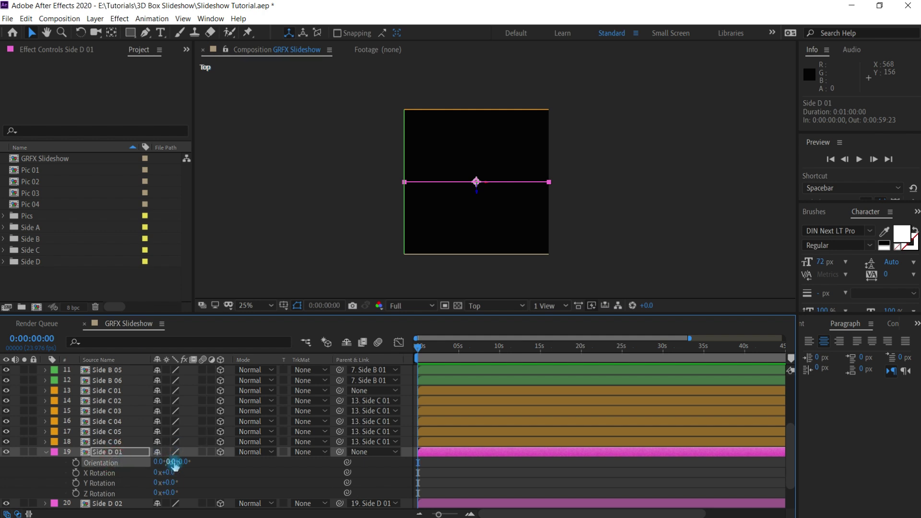
pyautogui.moveTo(165, 461); pyautogui.dragTo(180, 465)
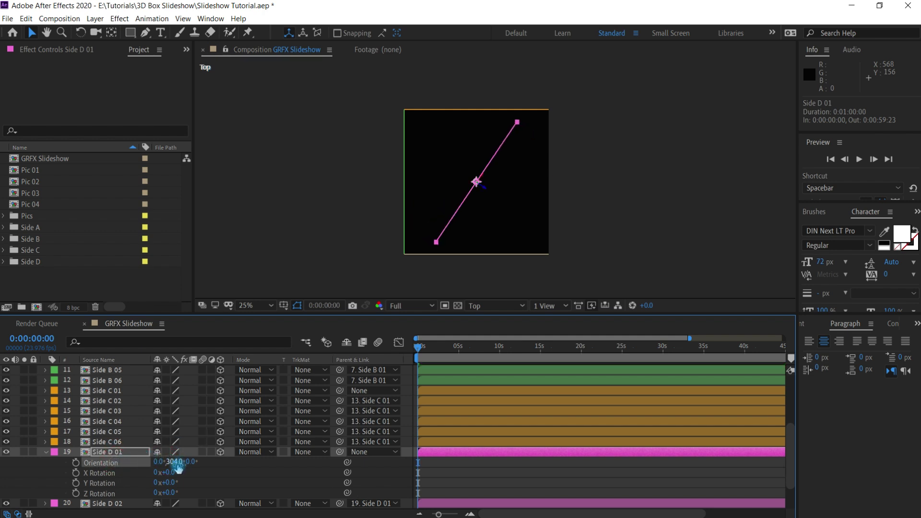
pyautogui.click(170, 462)
pyautogui.click(228, 458)
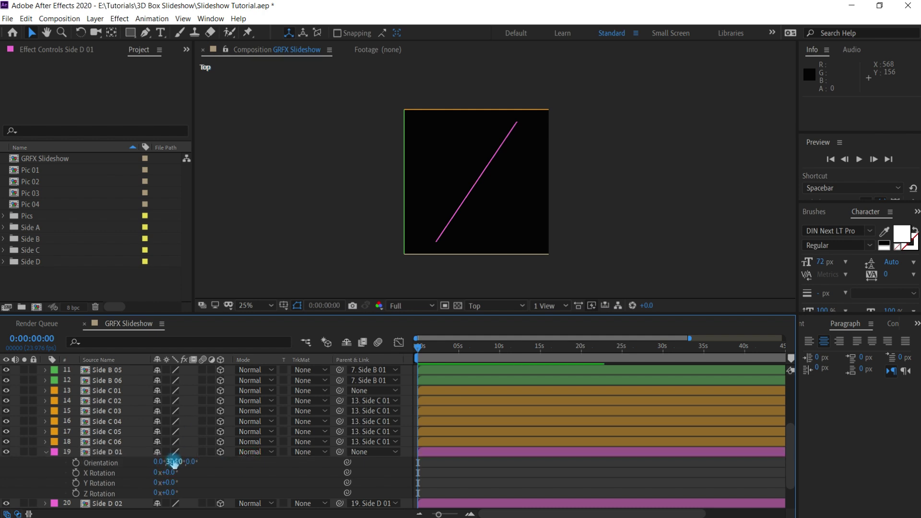
pyautogui.moveTo(165, 461); pyautogui.dragTo(150, 461)
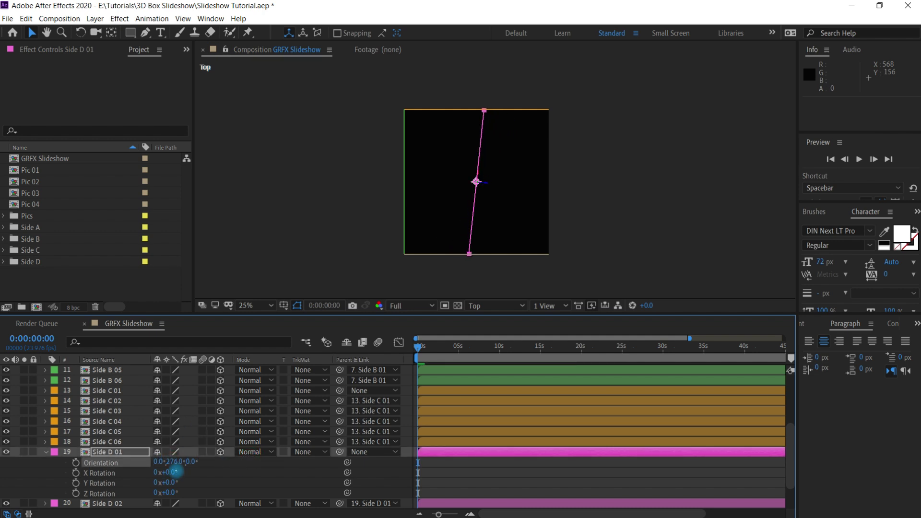
pyautogui.click(173, 462)
pyautogui.write('270')
pyautogui.click(189, 441)
# - Set Side D 01's X position to 1200
pyautogui.press('p')
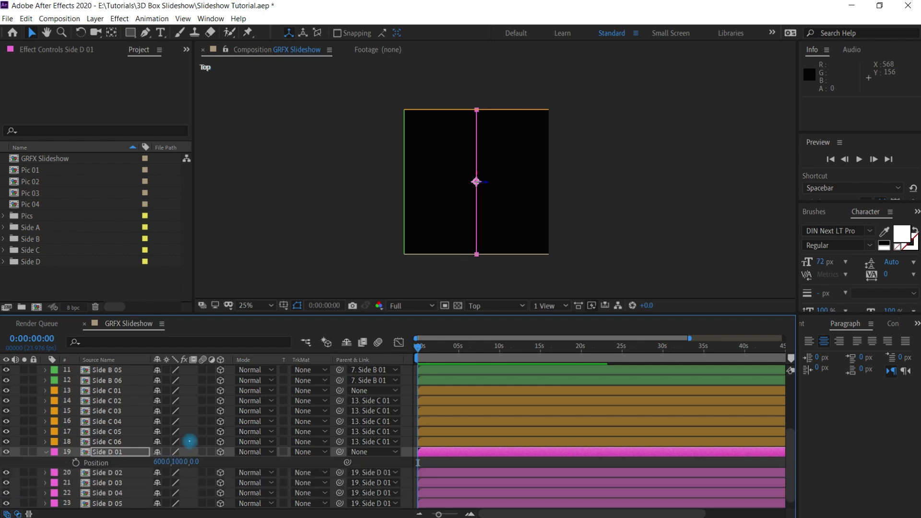
pyautogui.moveTo(489, 185); pyautogui.dragTo(528, 187)
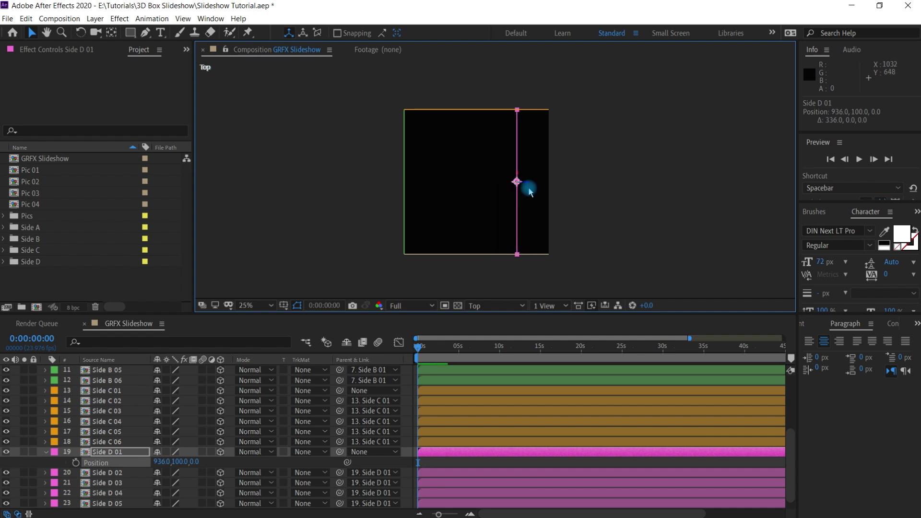
pyautogui.moveTo(162, 462)
pyautogui.mouseDown()
pyautogui.moveTo(267, 446)
pyautogui.moveTo(164, 461)
pyautogui.mouseUp()
pyautogui.click(165, 462)
pyautogui.write('1')
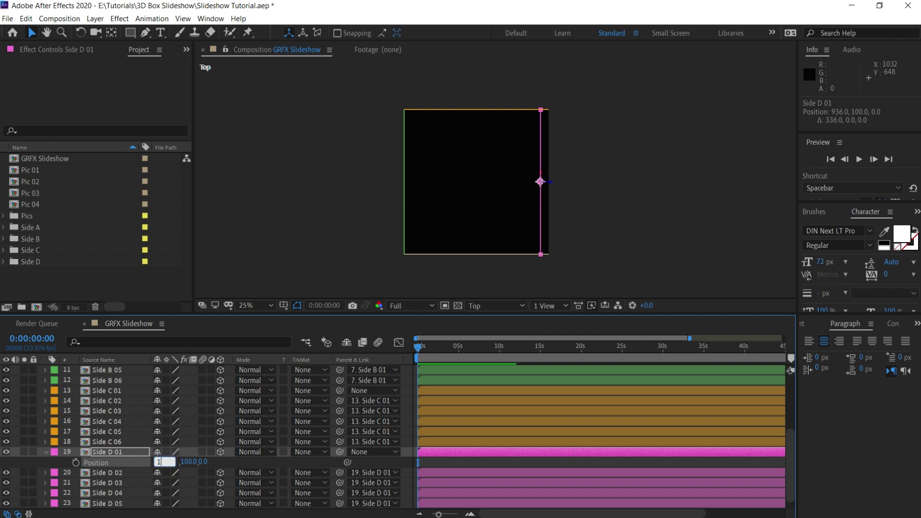
pyautogui.write('200')
pyautogui.press('Return')
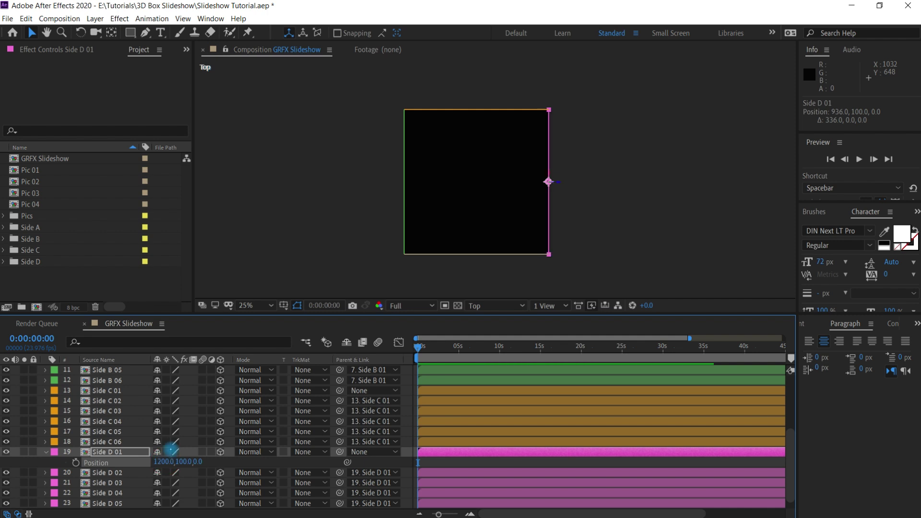
# - Switch the composition to Custom View 1 and orbit around the box to examine its four faces
pyautogui.click(509, 306)
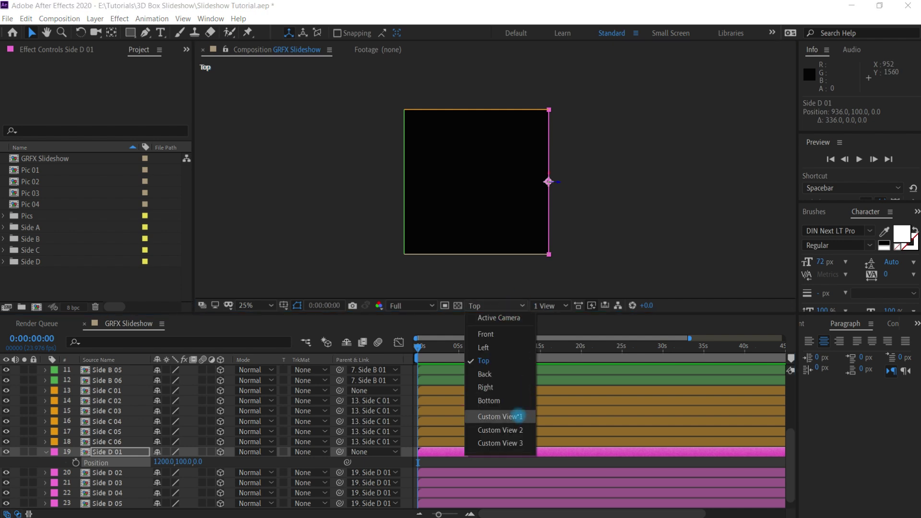
pyautogui.click(500, 416)
pyautogui.press('c')
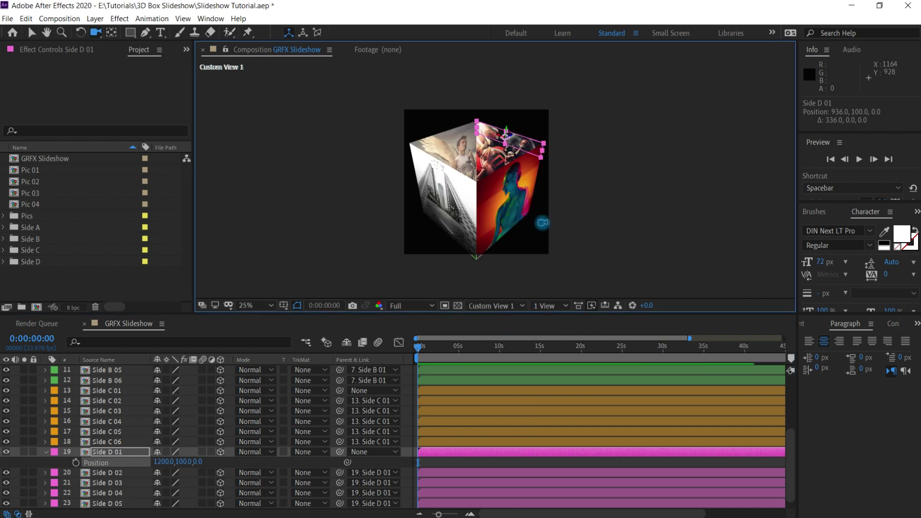
pyautogui.moveTo(532, 226); pyautogui.dragTo(506, 277)
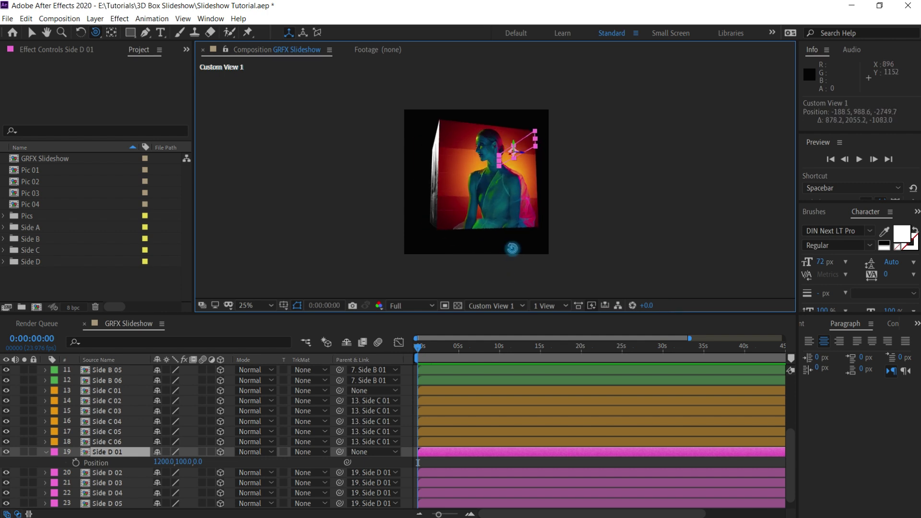
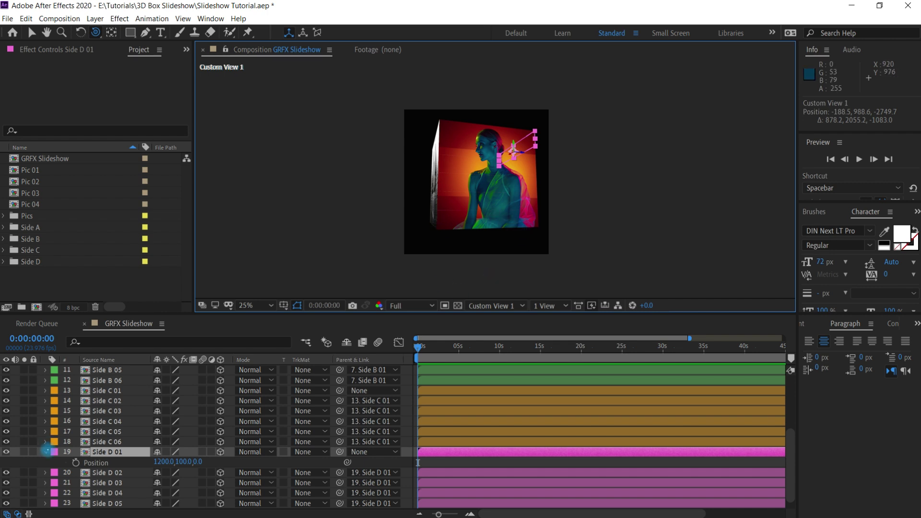
# - Collapse Side D 01's properties and add Side A Placeholder from the Side A folder below all layers of GRFX Slideshow
pyautogui.click(45, 452)
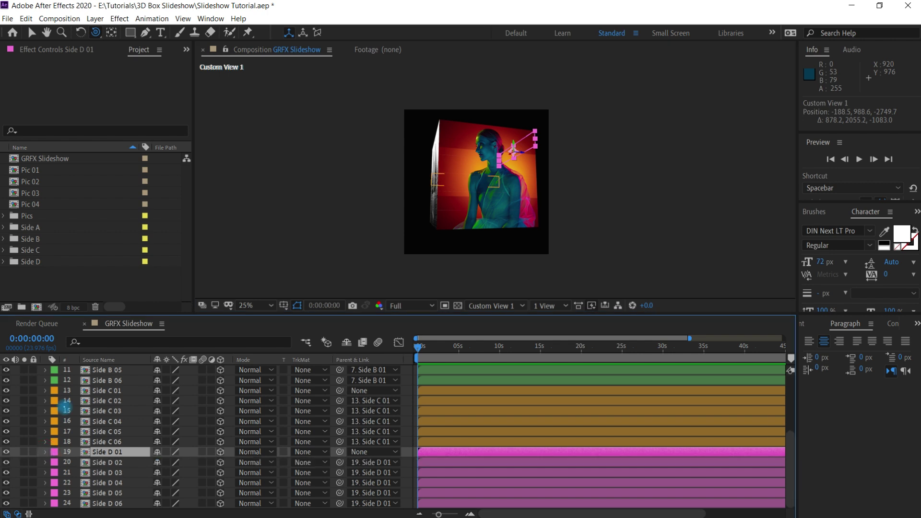
pyautogui.click(4, 227)
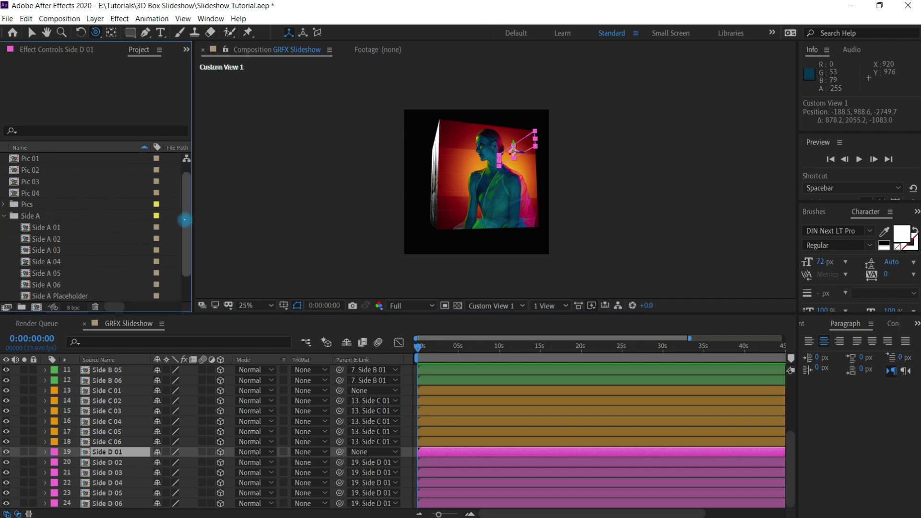
pyautogui.scroll(-1, 185, 219)
pyautogui.click(76, 261)
pyautogui.moveTo(93, 264); pyautogui.dragTo(168, 489)
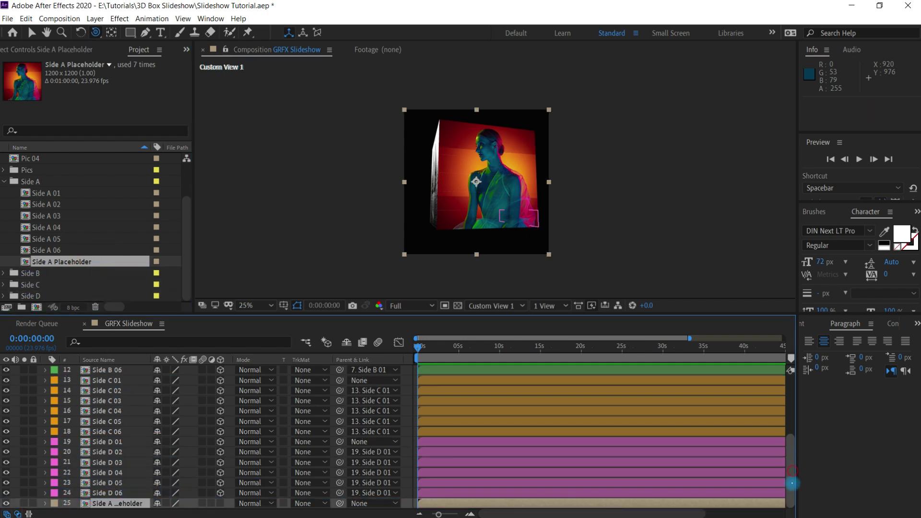
# - Switch the composition to the Front view and make the Side A Placeholder layer 3D
pyautogui.click(502, 301)
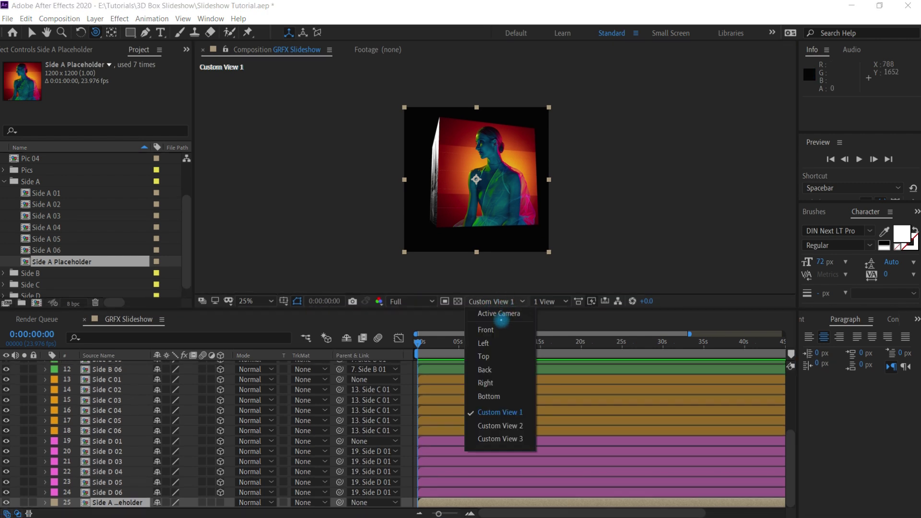
pyautogui.click(494, 330)
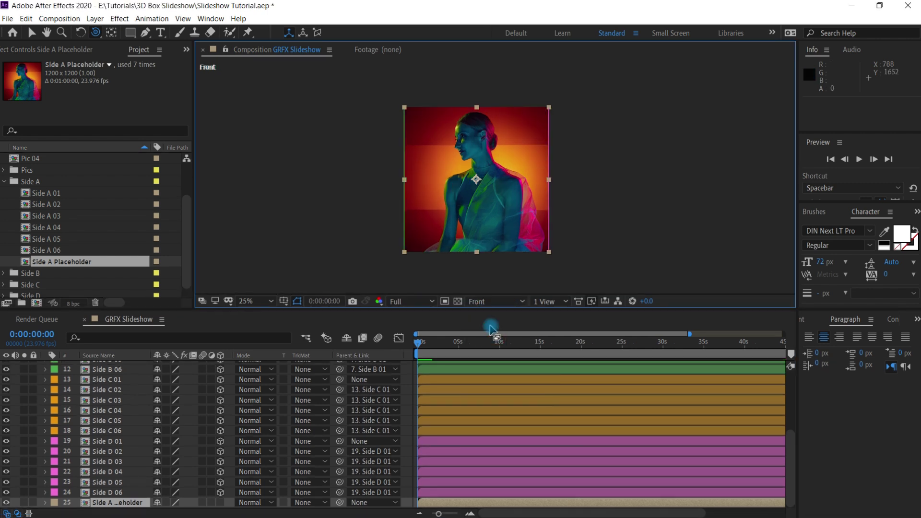
pyautogui.click(221, 503)
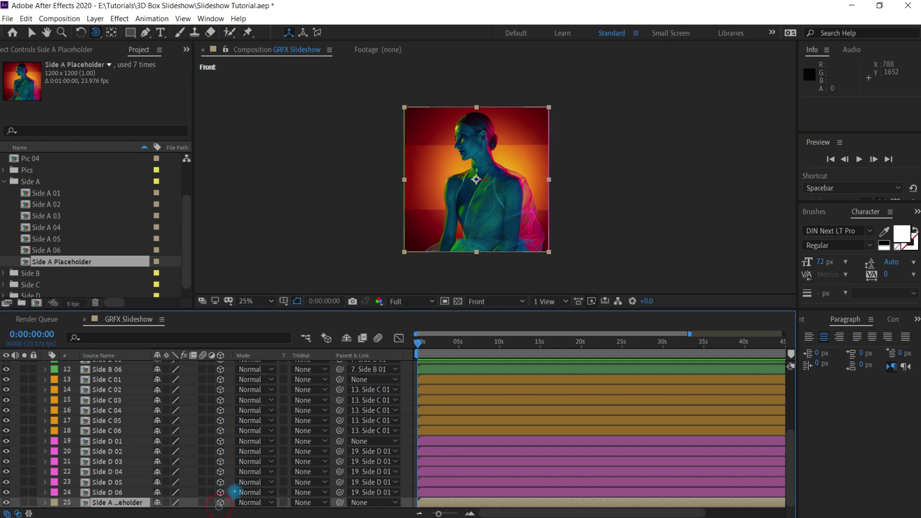
# - Unlink the Side A Placeholder layer's scale dimensions and set its Y scale to -100% to flip it vertically
pyautogui.press('s')
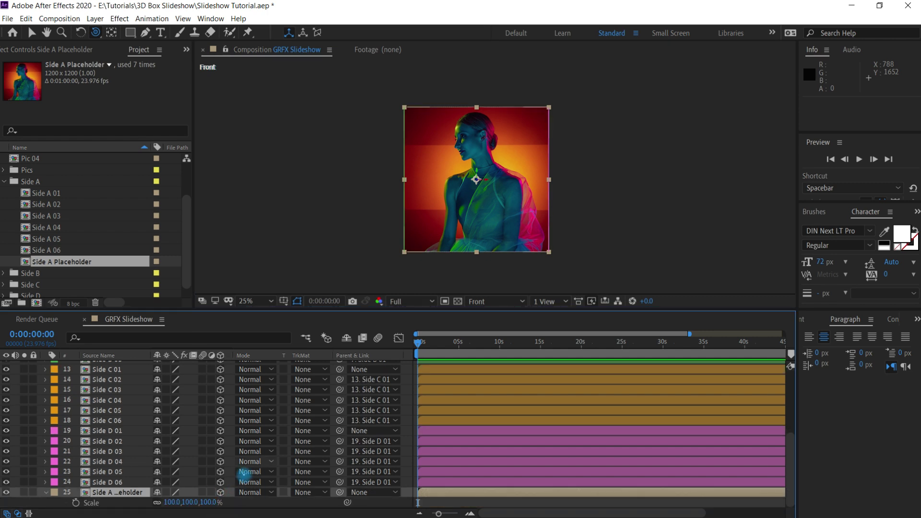
pyautogui.click(157, 503)
pyautogui.click(191, 502)
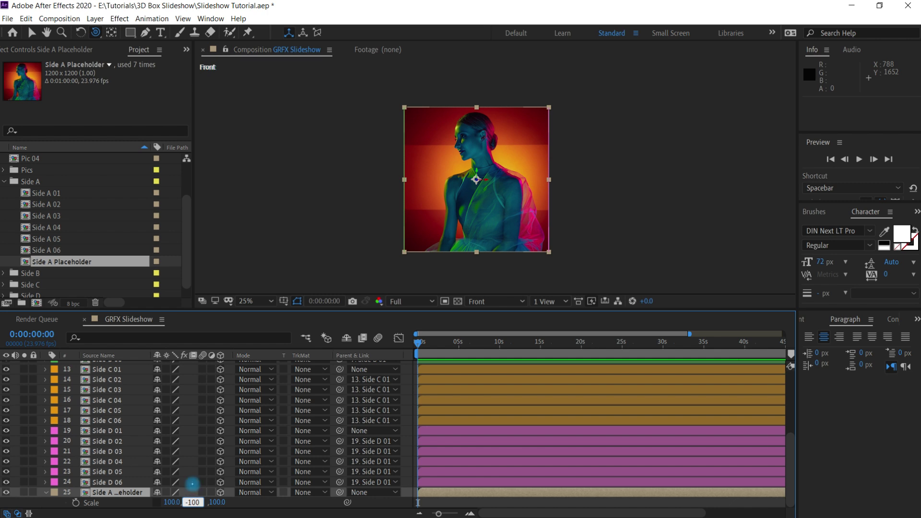
pyautogui.press('Return')
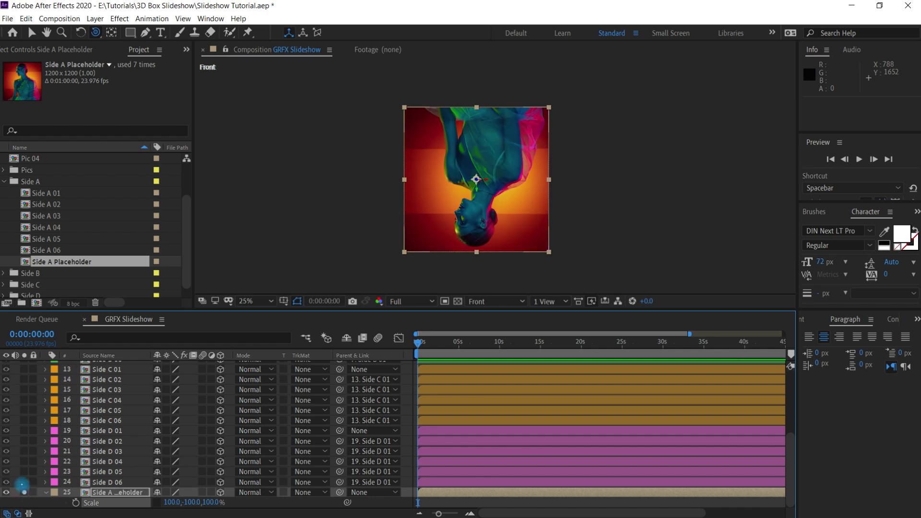
# - Move the flipped Side A Placeholder layer straight down below its original spot and set its Y position to 1800
pyautogui.press('p')
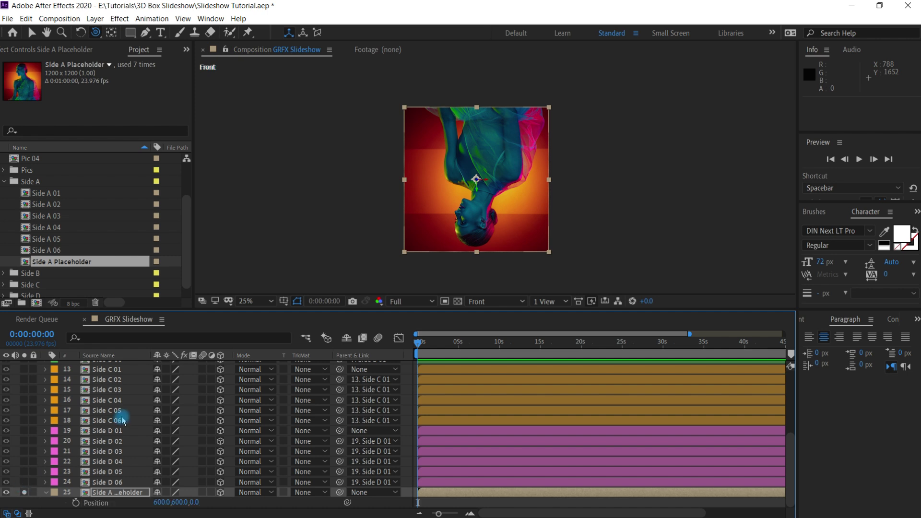
pyautogui.press('v')
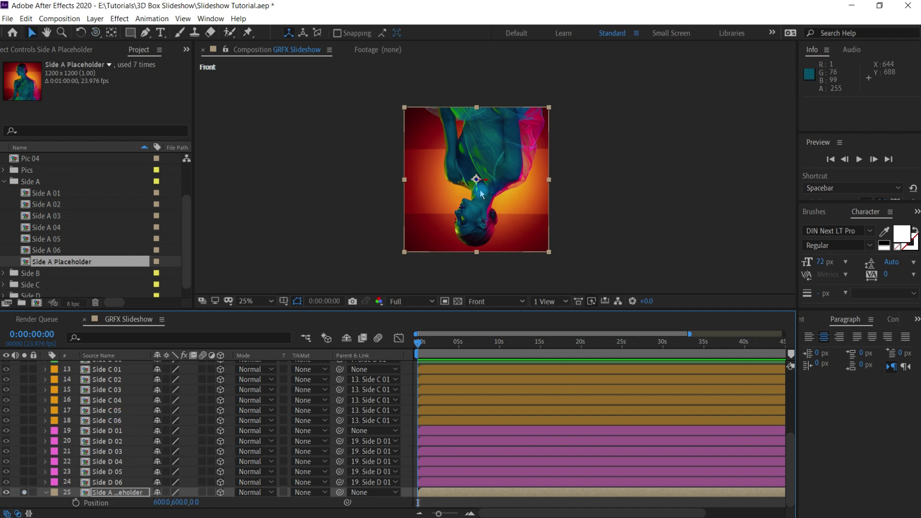
pyautogui.moveTo(479, 194); pyautogui.dragTo(482, 335)
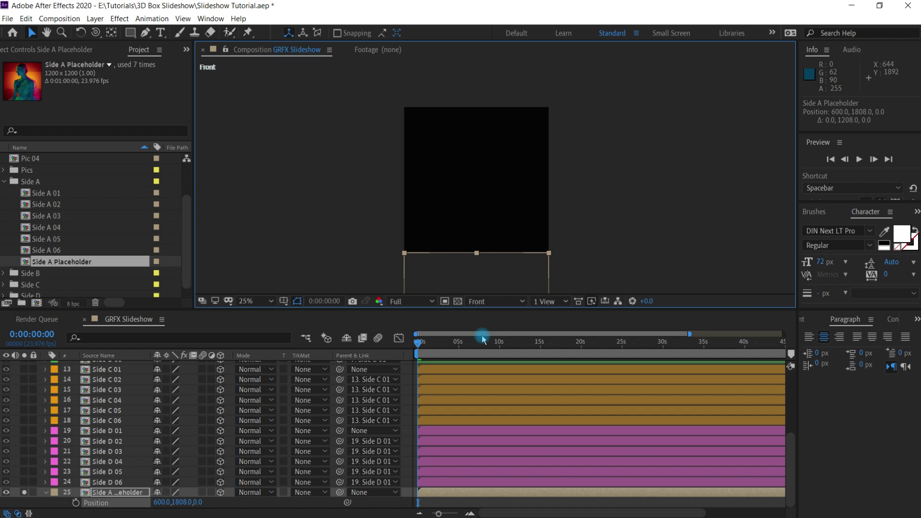
pyautogui.click(182, 502)
pyautogui.write('1')
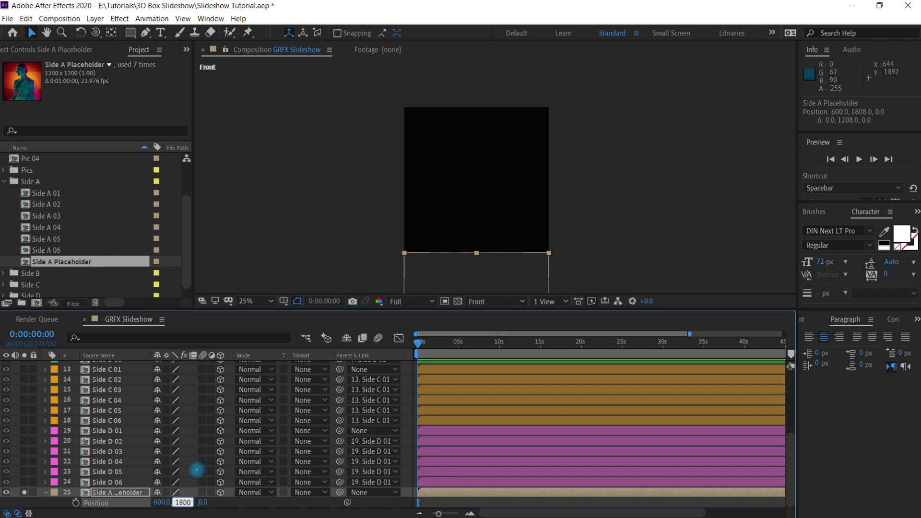
pyautogui.press('Return')
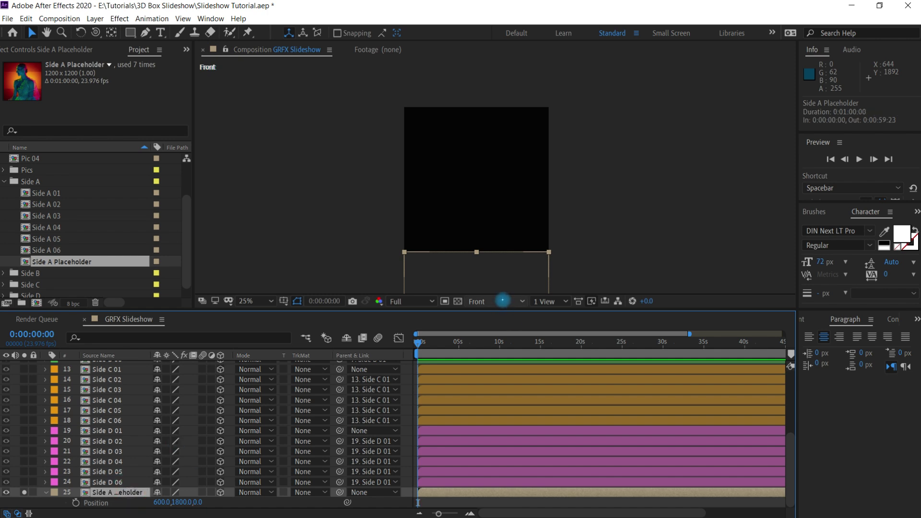
# - Unsolo Side A Placeholder, set its Z position to -600 at the box's front edge in the Top view, and return to Custom View 1
pyautogui.click(502, 302)
pyautogui.click(494, 356)
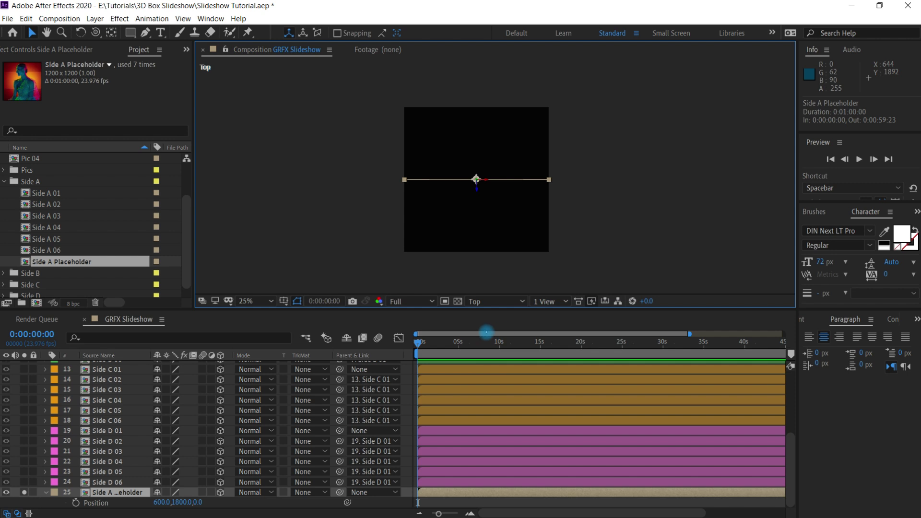
pyautogui.click(24, 492)
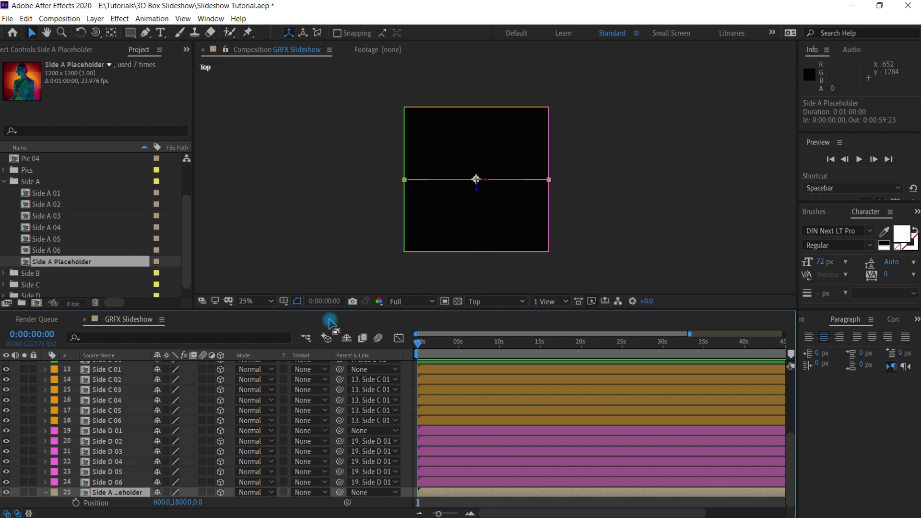
pyautogui.moveTo(478, 201); pyautogui.dragTo(477, 231)
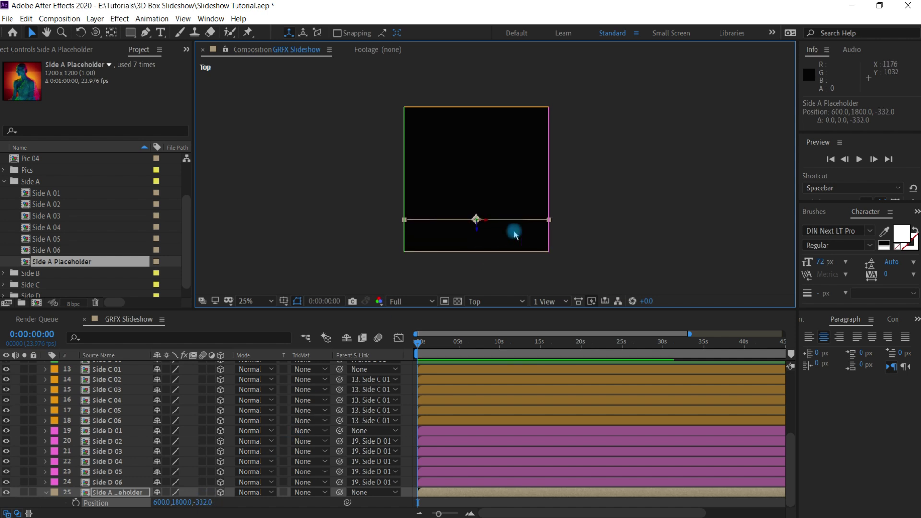
pyautogui.moveTo(478, 231); pyautogui.dragTo(479, 266)
pyautogui.click(204, 503)
pyautogui.write('-600')
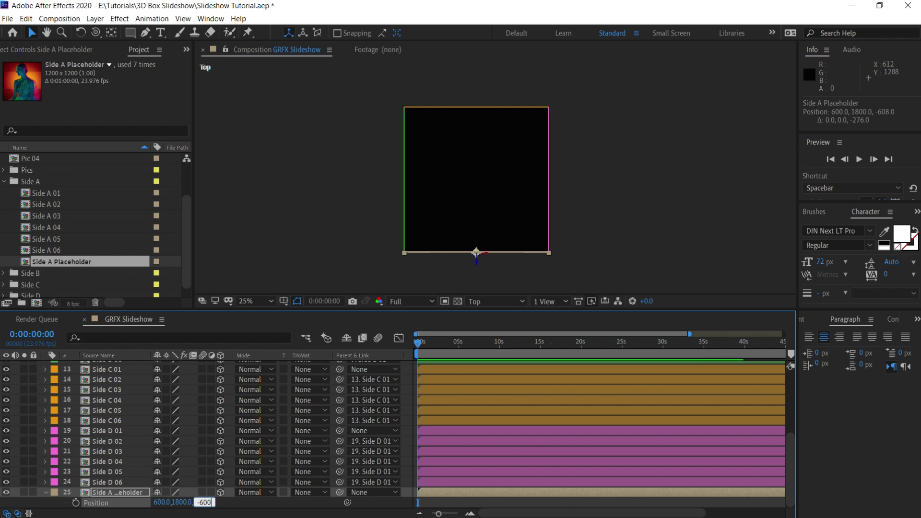
pyautogui.click(210, 485)
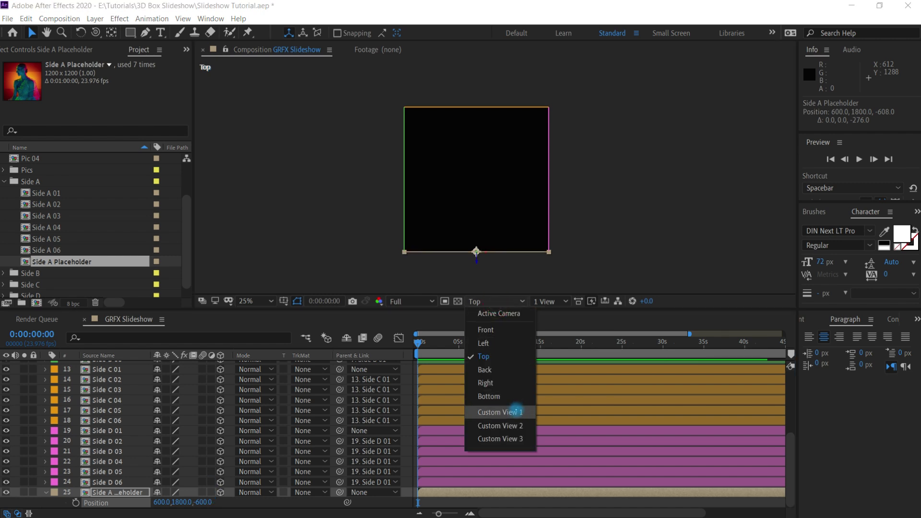
pyautogui.click(499, 412)
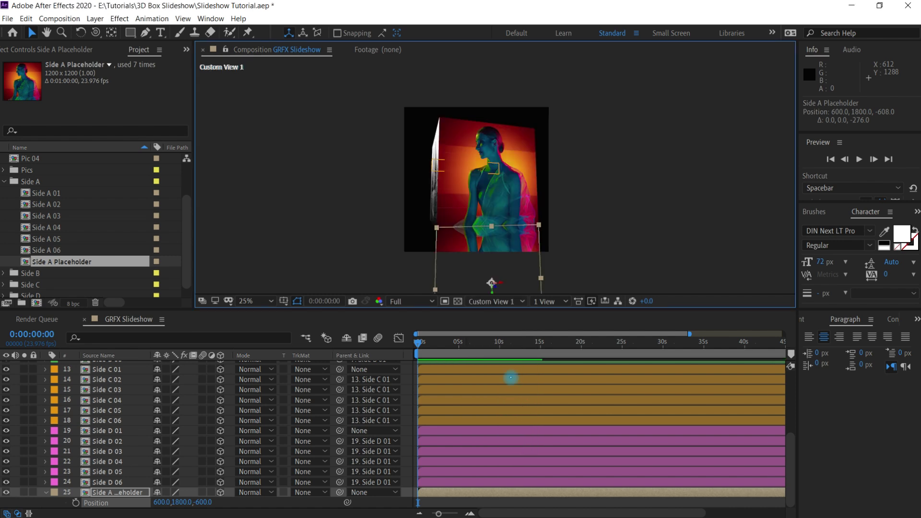
# - Set the Side A Placeholder layer's opacity to 50% and deselect it to view the reflection
pyautogui.click(123, 491)
pyautogui.press('t')
pyautogui.click(163, 502)
pyautogui.write('50')
pyautogui.press('Return')
pyautogui.press('F2')
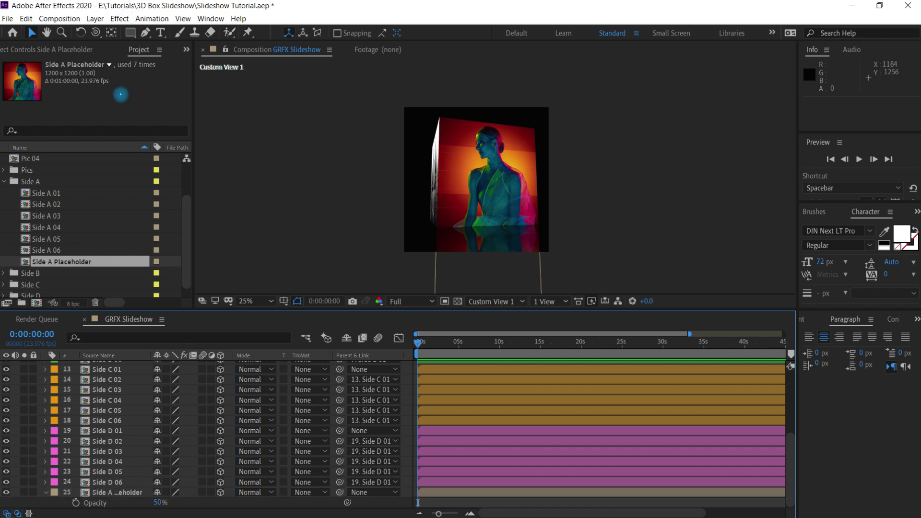
# - Apply Fast Box Blur to the Side A Placeholder layer with a Blur Radius of 3, adjusted to 5
pyautogui.click(125, 492)
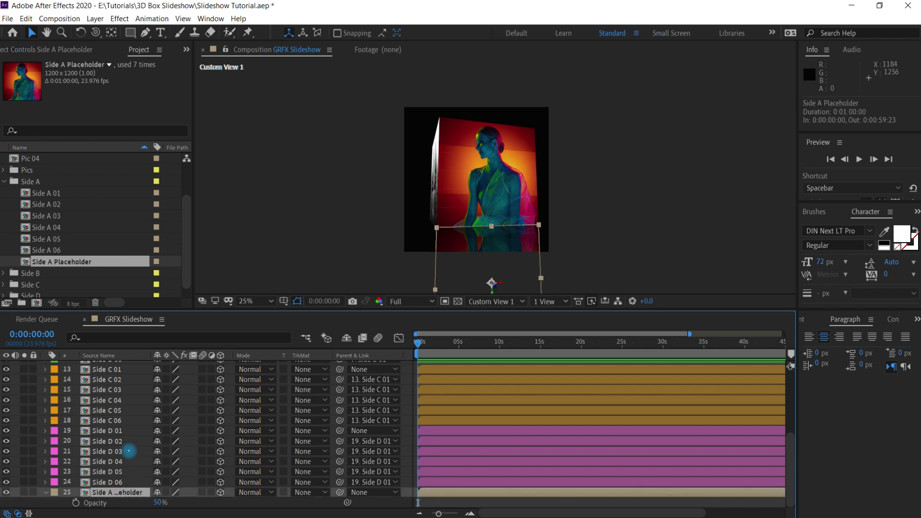
pyautogui.click(119, 18)
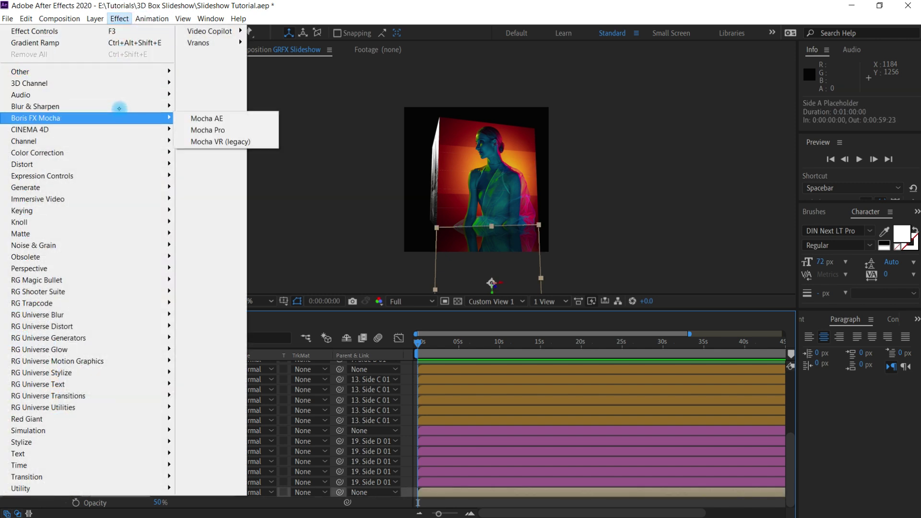
pyautogui.moveTo(143, 106)
pyautogui.click(235, 222)
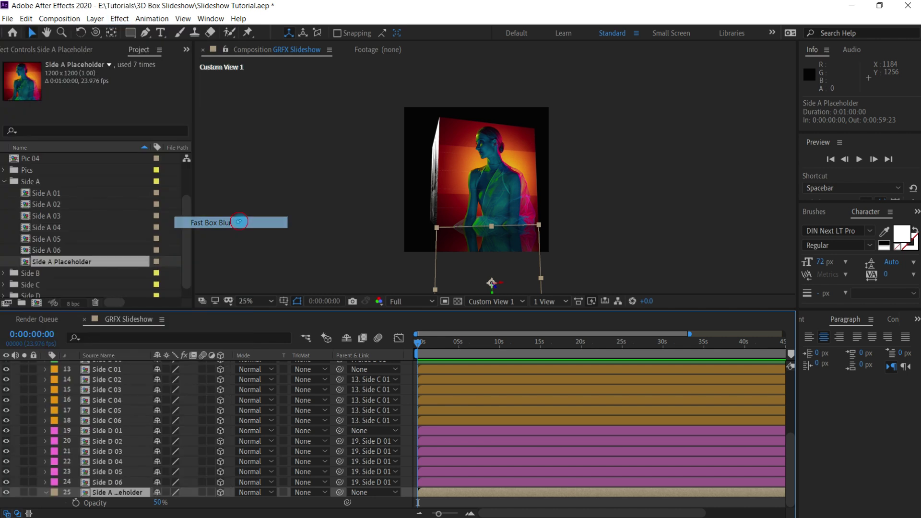
pyautogui.click(111, 86)
pyautogui.write('3')
pyautogui.press('Return')
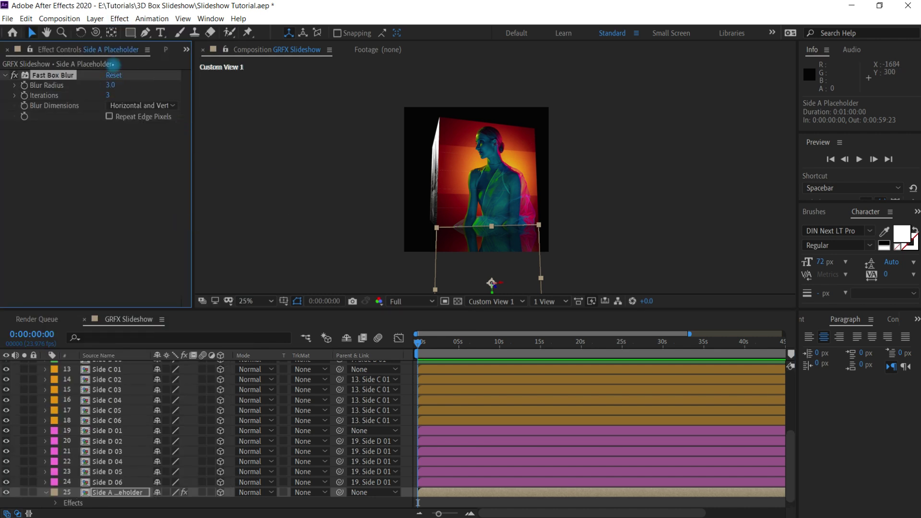
pyautogui.click(114, 85)
pyautogui.write('5')
pyautogui.press('Return')
# - Set the Side A Placeholder layer's opacity to 35% and deselect the layer
pyautogui.click(134, 493)
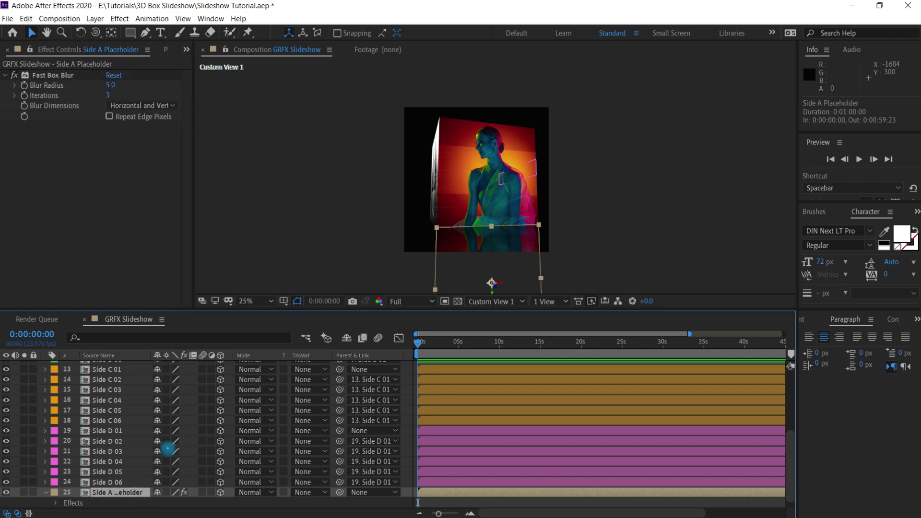
pyautogui.press('t')
pyautogui.click(160, 502)
pyautogui.write('35')
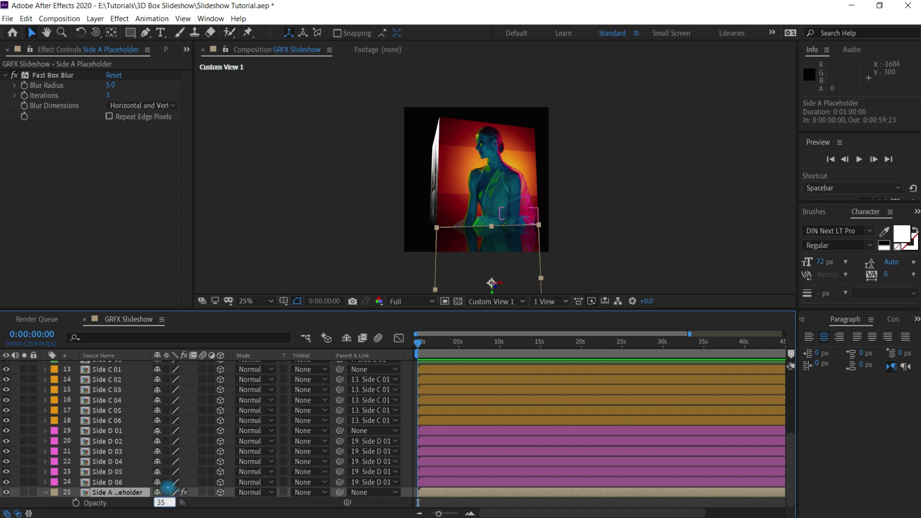
pyautogui.press('Return')
pyautogui.press('F2')
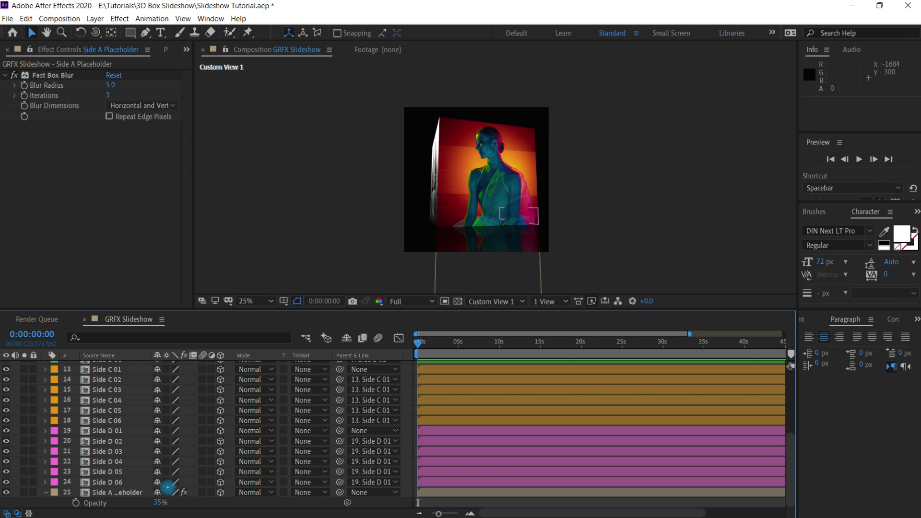
# - Rename the Side A Placeholder layer to Side A Reflection and widen the layer name column
pyautogui.click(119, 493)
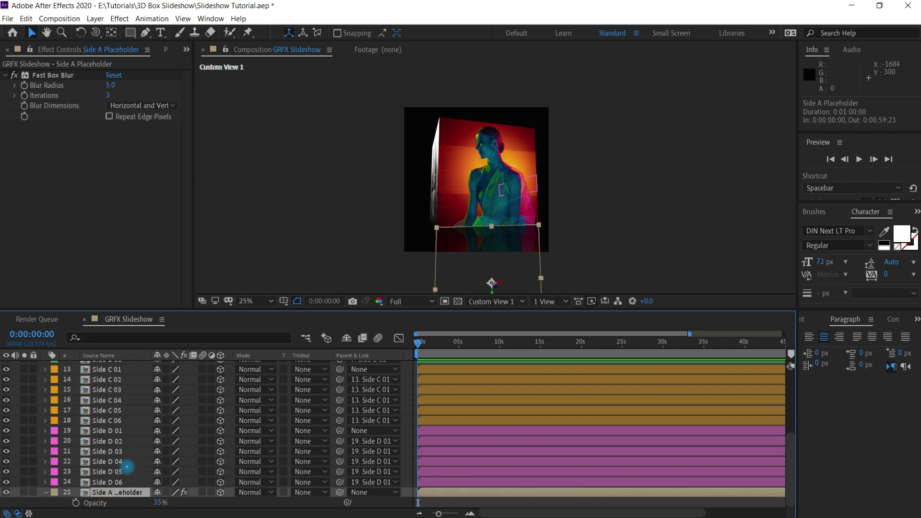
pyautogui.press('Return')
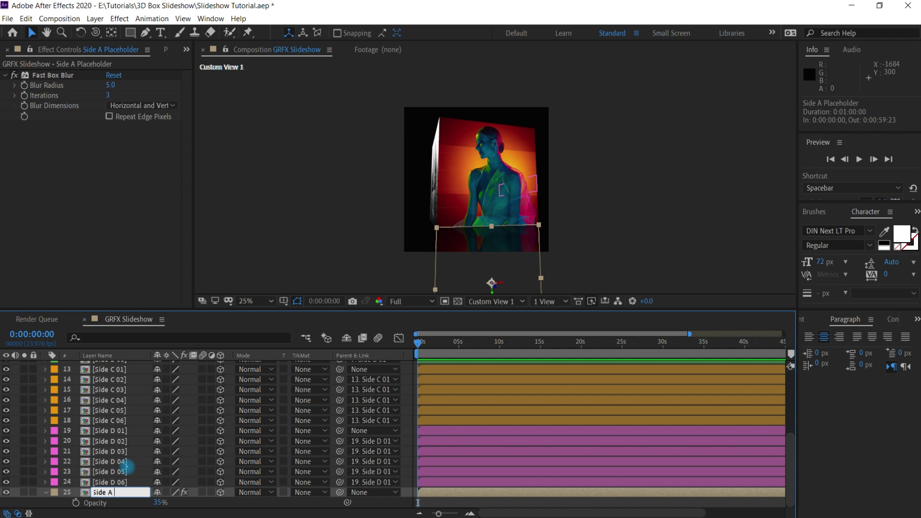
pyautogui.write('Reflection')
pyautogui.press('Return')
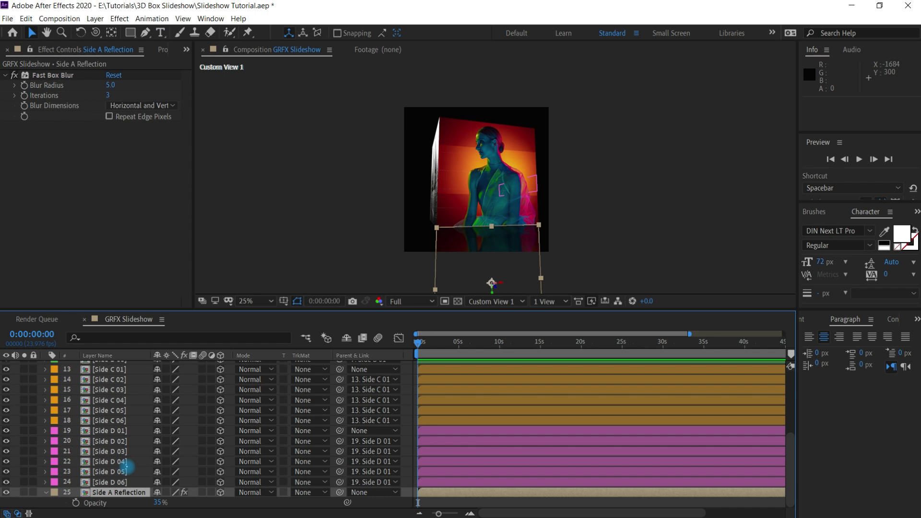
pyautogui.moveTo(149, 355); pyautogui.dragTo(188, 359)
# - Duplicate Side A Reflection, place the copy below the original, and rename it Side B Reflection
pyautogui.hotkey('ctrl', 'd')
pyautogui.hotkey('ctrl', '[')
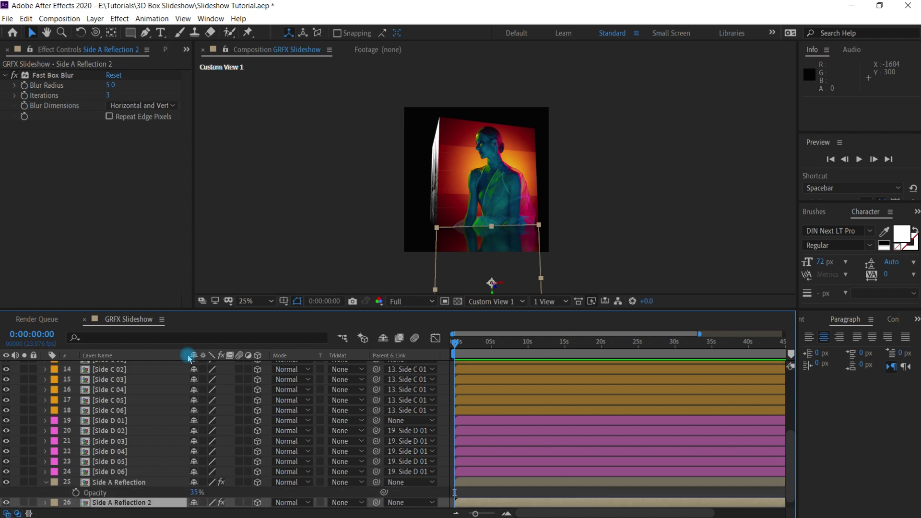
pyautogui.press('Return')
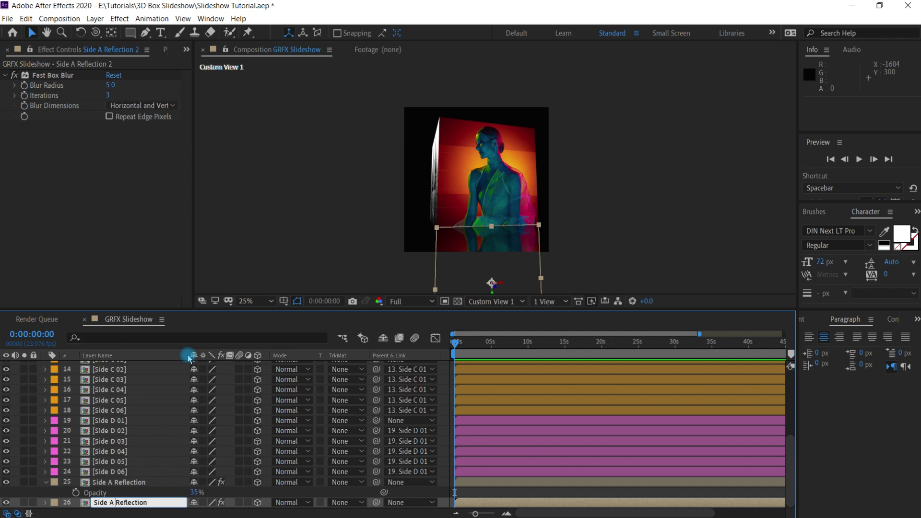
pyautogui.write('B')
pyautogui.press('Return')
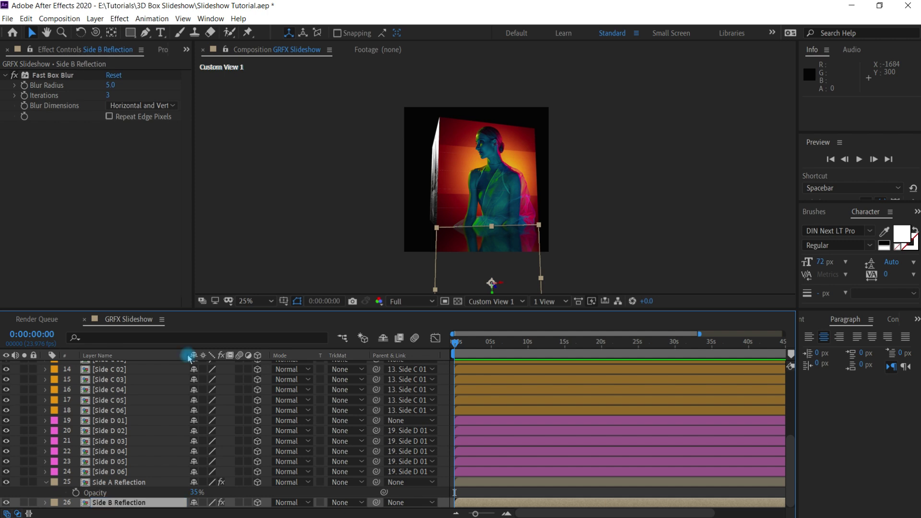
# - Solo the Side B Reflection layer and switch the composition to the Top view
pyautogui.click(24, 502)
pyautogui.click(499, 302)
pyautogui.click(494, 343)
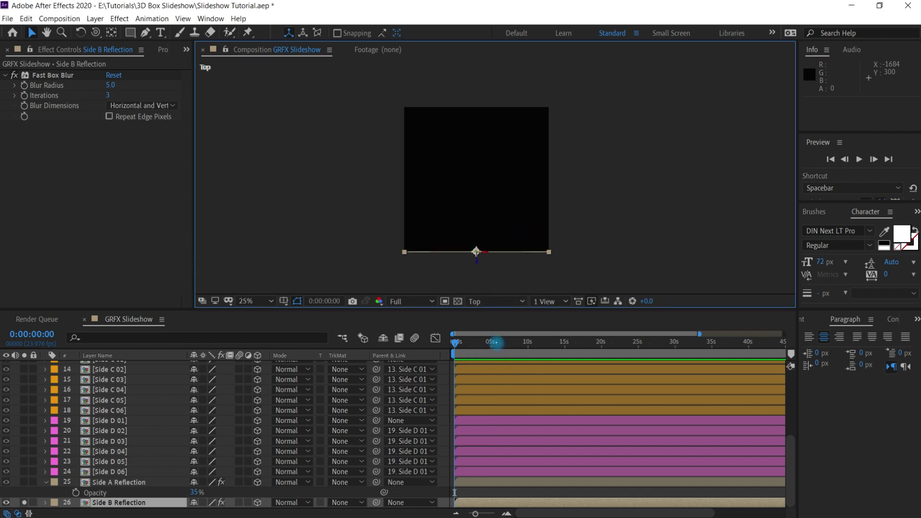
# - Replace the Side B Reflection layer's source with Side B Placeholder from the Side B folder
pyautogui.click(163, 49)
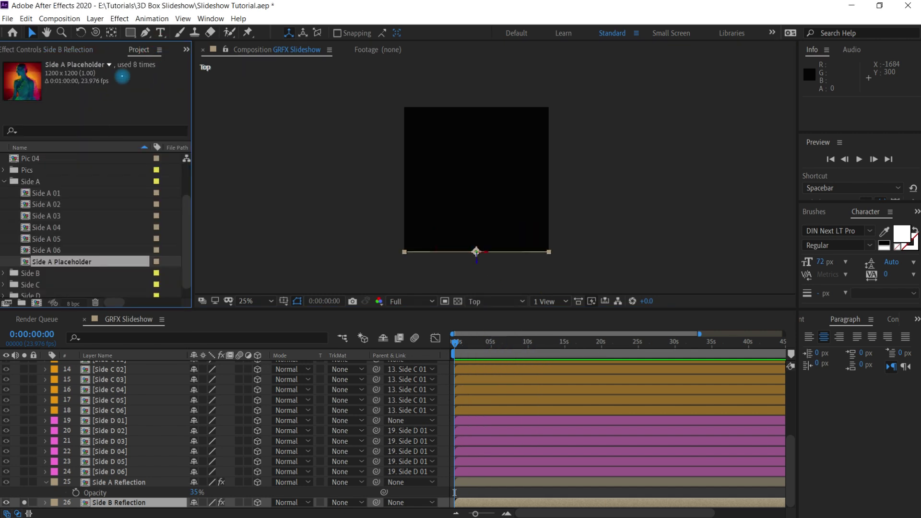
pyautogui.click(4, 181)
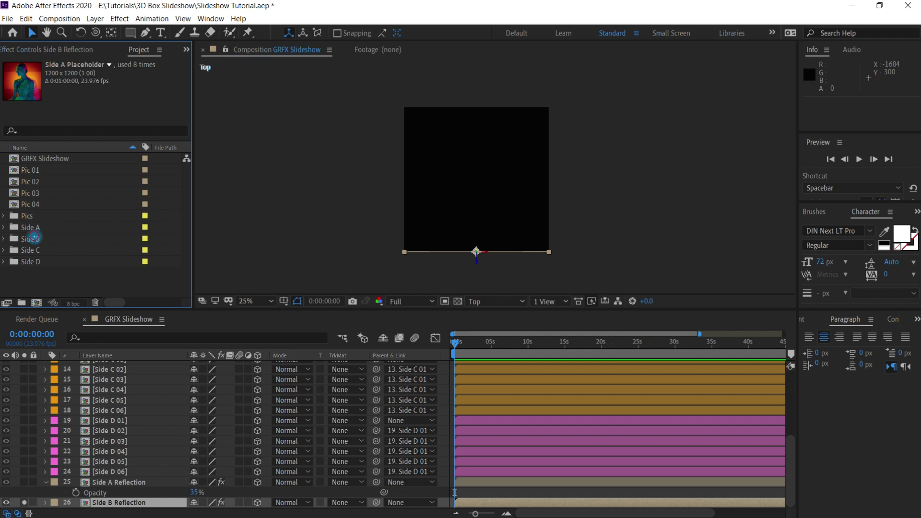
pyautogui.click(30, 239)
pyautogui.click(4, 238)
pyautogui.click(76, 284)
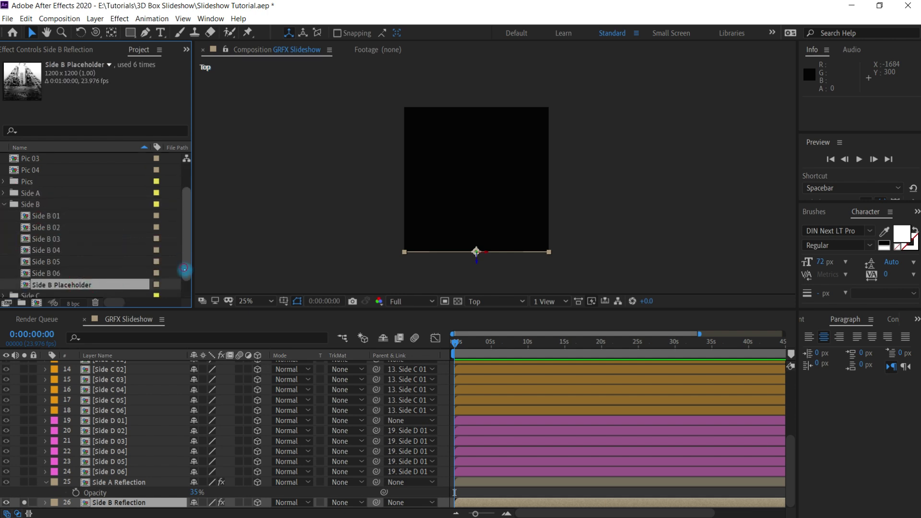
pyautogui.moveTo(186, 271); pyautogui.dragTo(179, 289)
pyautogui.moveTo(100, 260); pyautogui.dragTo(157, 504)
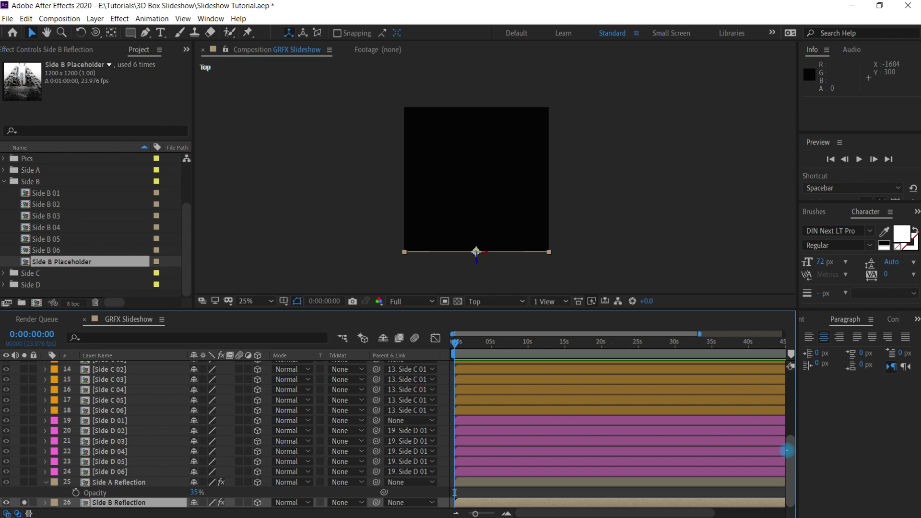
# - Set the Y orientation of the Side B Reflection layer to 90°
pyautogui.press('r')
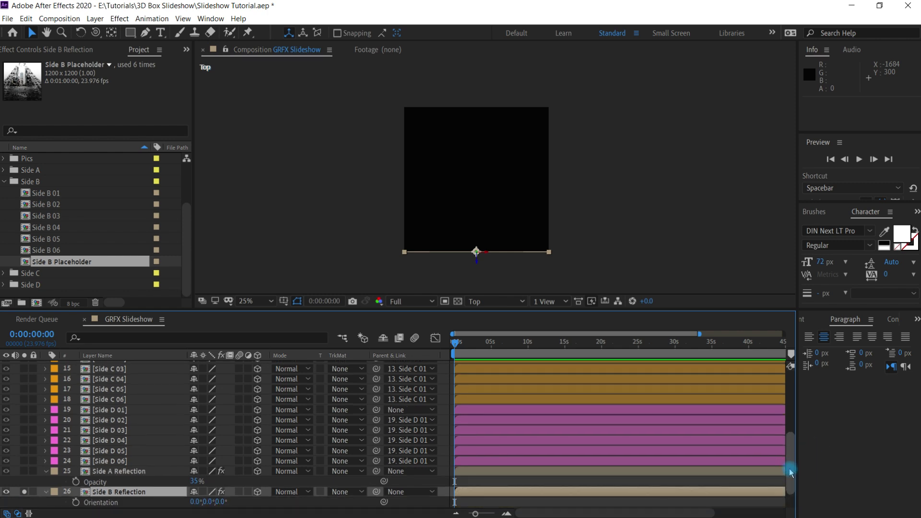
pyautogui.scroll(-1, 793, 455)
pyautogui.click(121, 473)
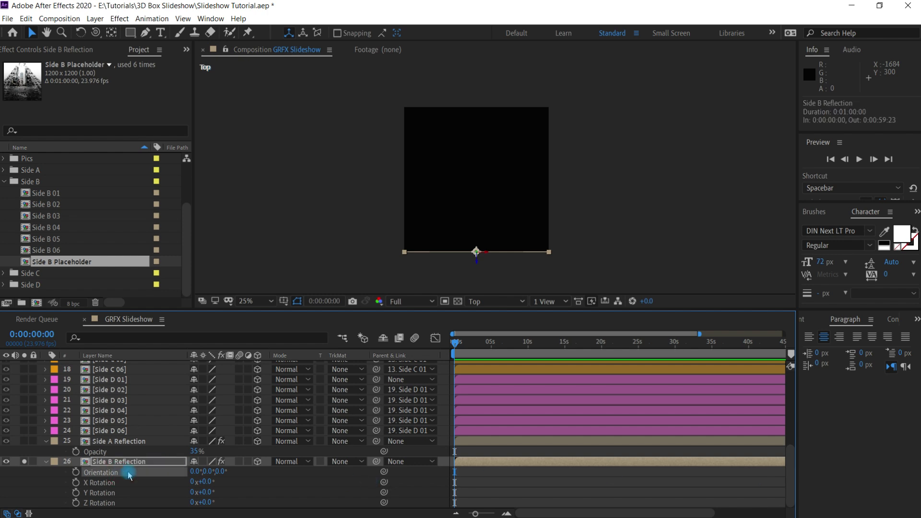
pyautogui.moveTo(207, 474); pyautogui.dragTo(246, 477)
pyautogui.click(209, 472)
pyautogui.write('90')
pyautogui.press('Return')
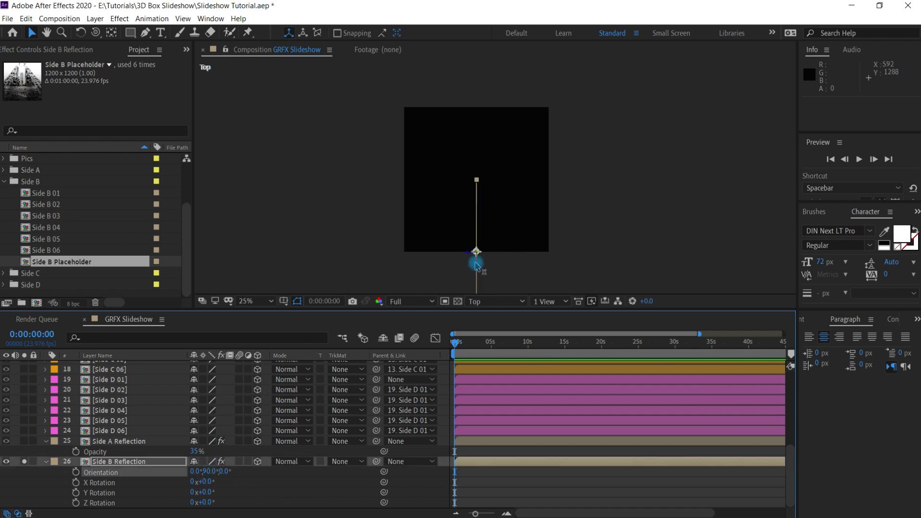
# - Move the Side B Reflection layer to position 0, 1800, 0, along the left side of the box in top view
pyautogui.moveTo(477, 264); pyautogui.dragTo(473, 194)
pyautogui.press('p')
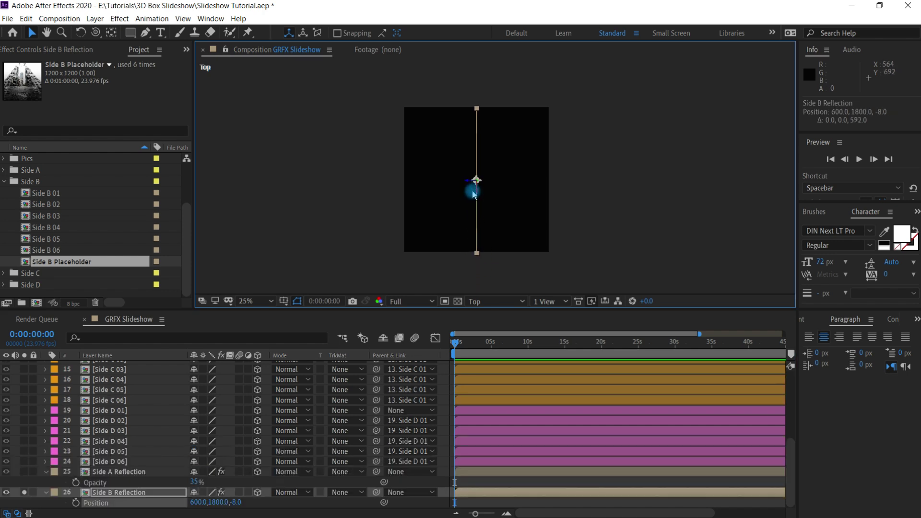
pyautogui.click(238, 503)
pyautogui.write('0')
pyautogui.press('Return')
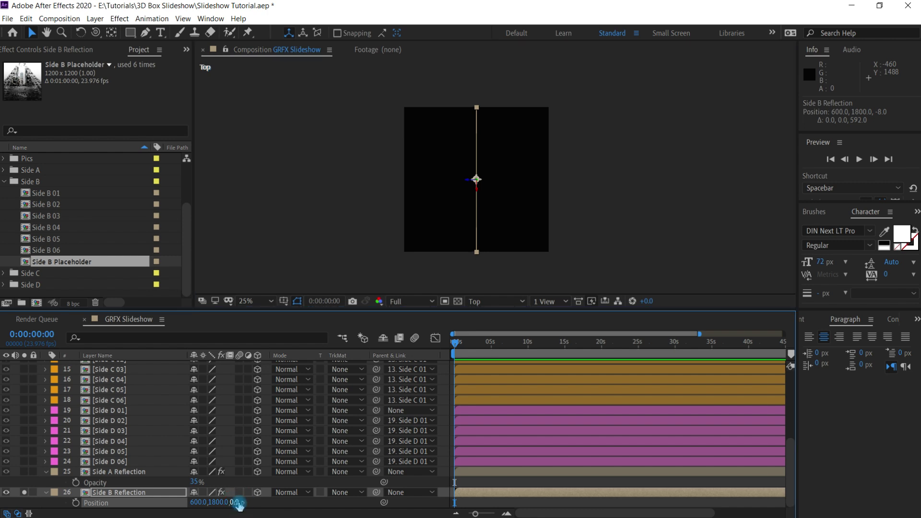
pyautogui.moveTo(474, 182); pyautogui.dragTo(401, 182)
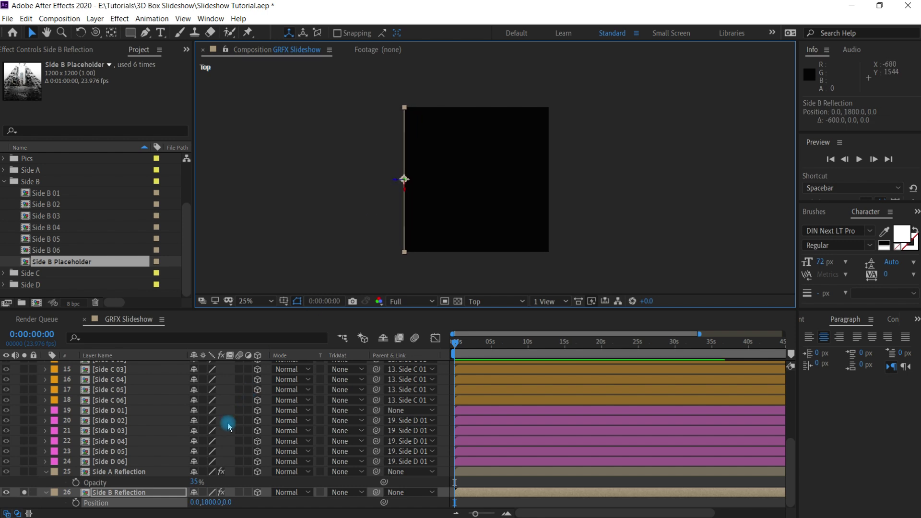
pyautogui.click(194, 502)
pyautogui.press('Return')
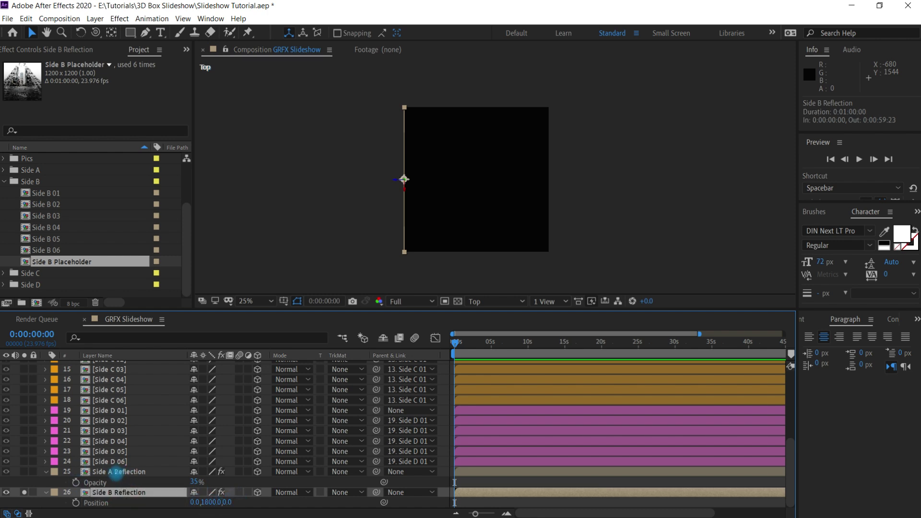
# - Duplicate the Side A Reflection layer, send the copy to the bottom of the layer stack and rename it Side C Reflection
pyautogui.click(121, 471)
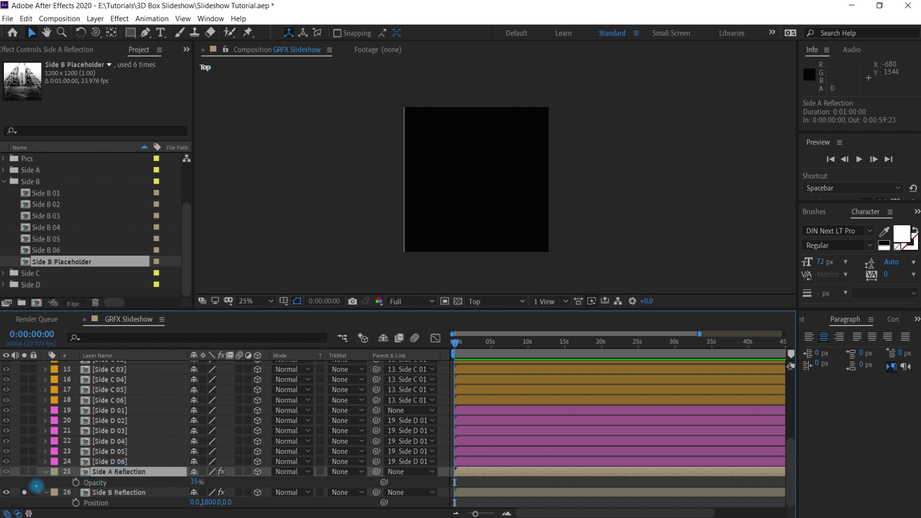
pyautogui.hotkey('ctrl', 'd')
pyautogui.hotkey('ctrl', 'shift', '[')
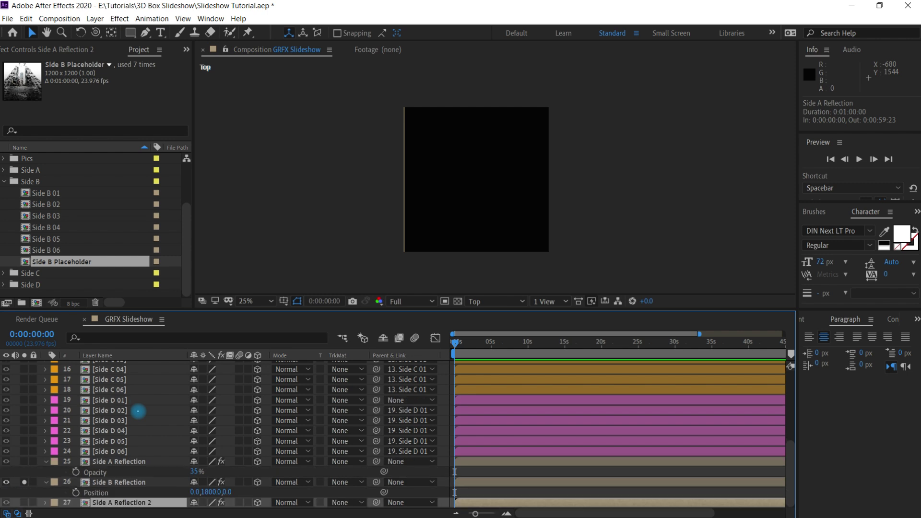
pyautogui.press('Return')
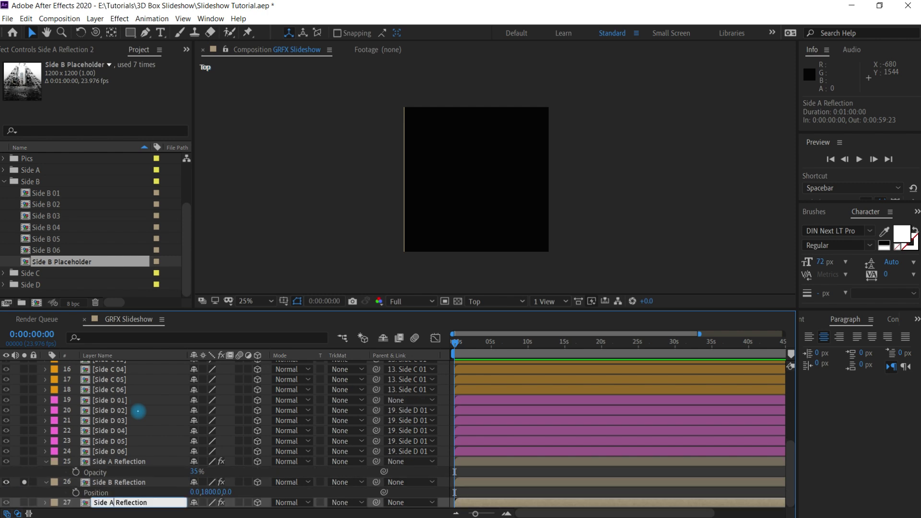
pyautogui.press('BackSpace')
pyautogui.write('C')
pyautogui.press('Return')
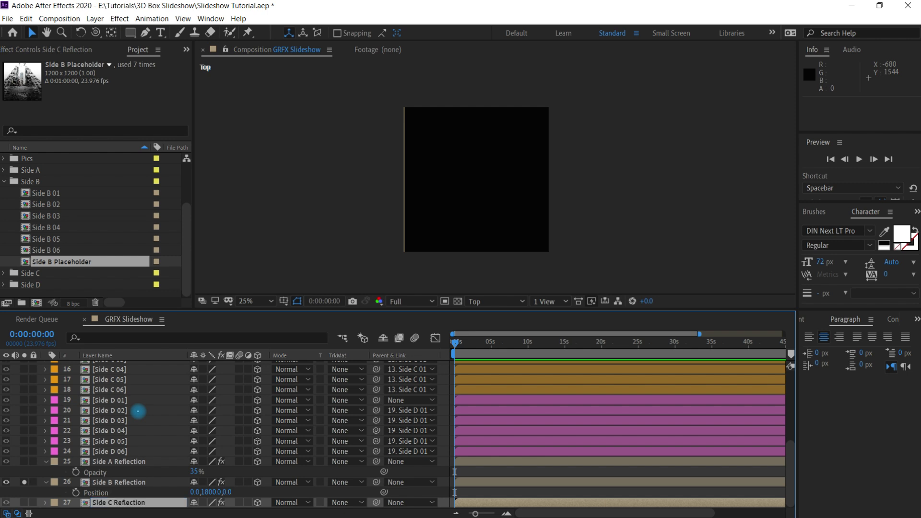
# - Solo Side C Reflection instead of Side B Reflection and replace its source with the Side C Placeholder composition
pyautogui.click(25, 483)
pyautogui.click(25, 503)
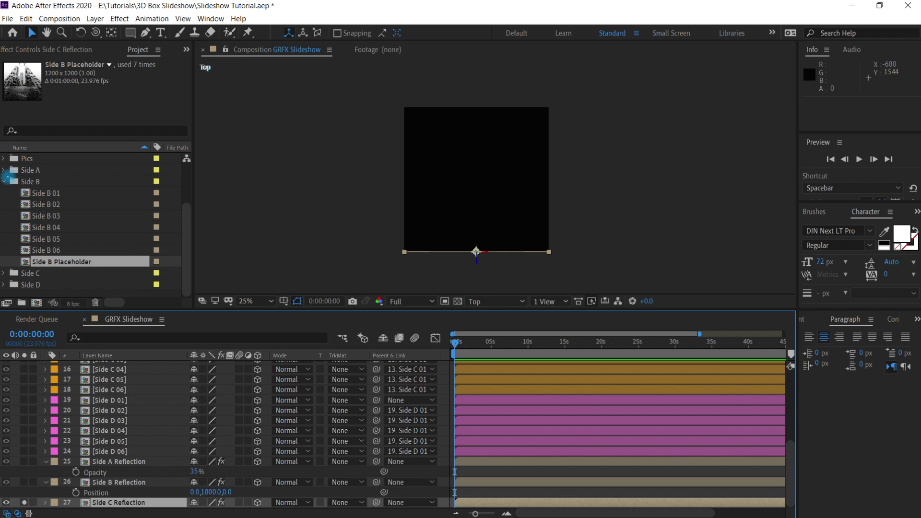
pyautogui.click(4, 182)
pyautogui.click(9, 250)
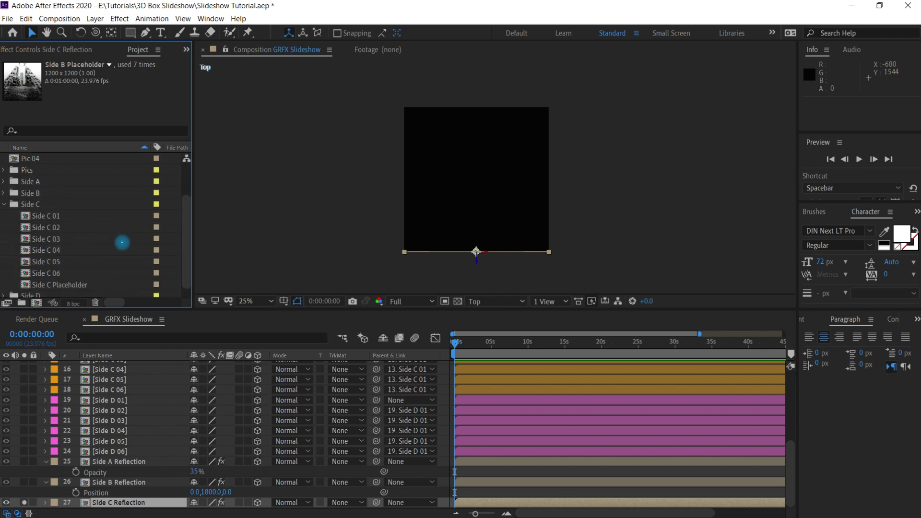
pyautogui.click(74, 285)
pyautogui.moveTo(89, 285); pyautogui.dragTo(142, 501)
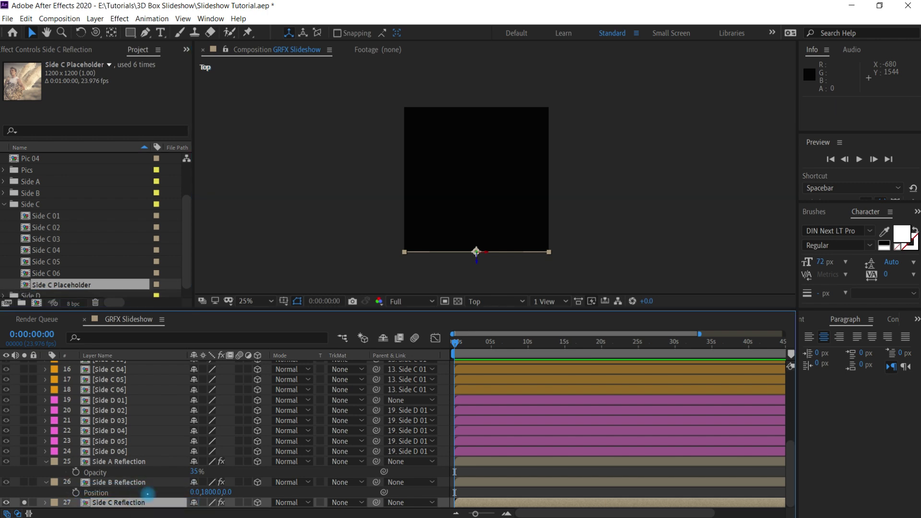
# - Rotate the Side C Reflection layer half a turn using its Y orientation
pyautogui.scroll(-1, 148, 494)
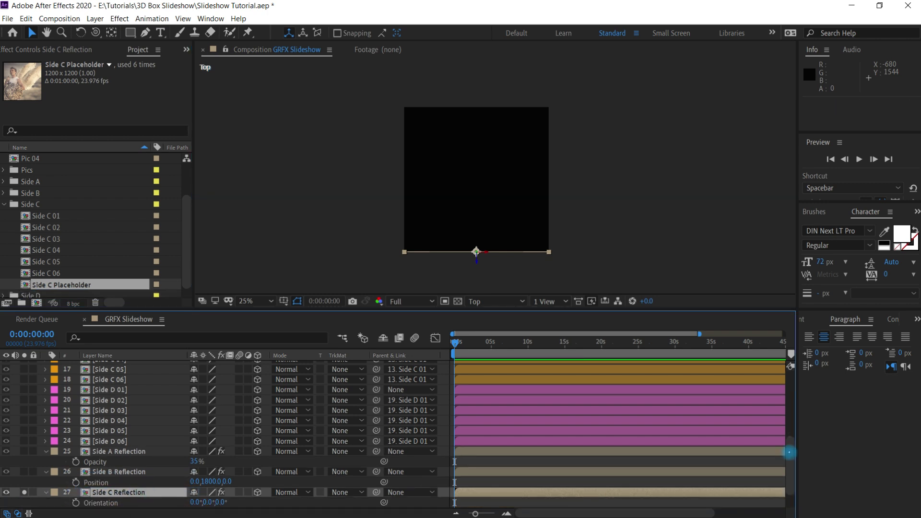
pyautogui.scroll(-3, 787, 489)
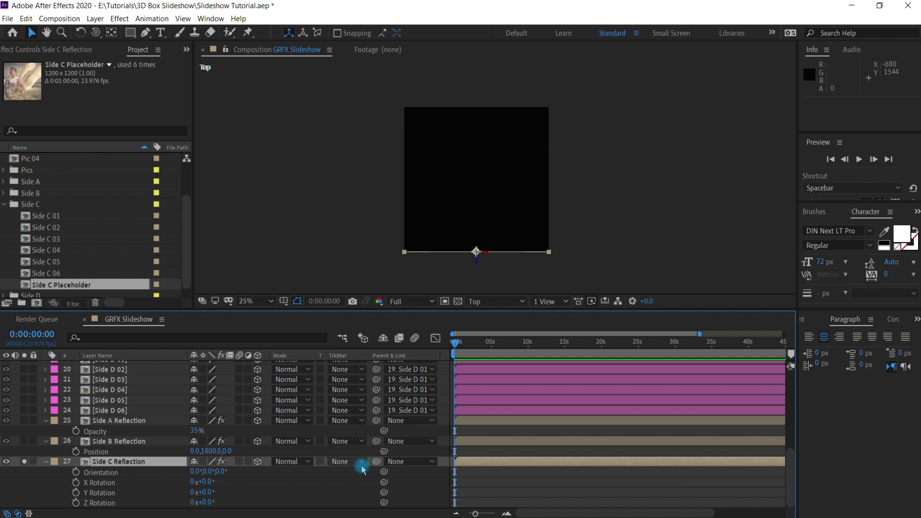
pyautogui.moveTo(208, 471); pyautogui.dragTo(318, 456)
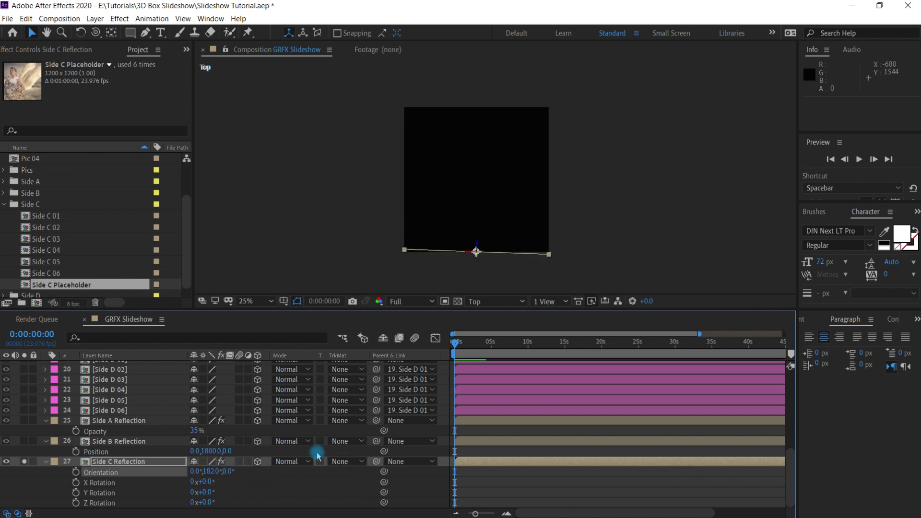
pyautogui.click(212, 471)
pyautogui.press('Return')
# - Move the Side C Reflection layer to the back of the box by setting its Z position to 600
pyautogui.press('p')
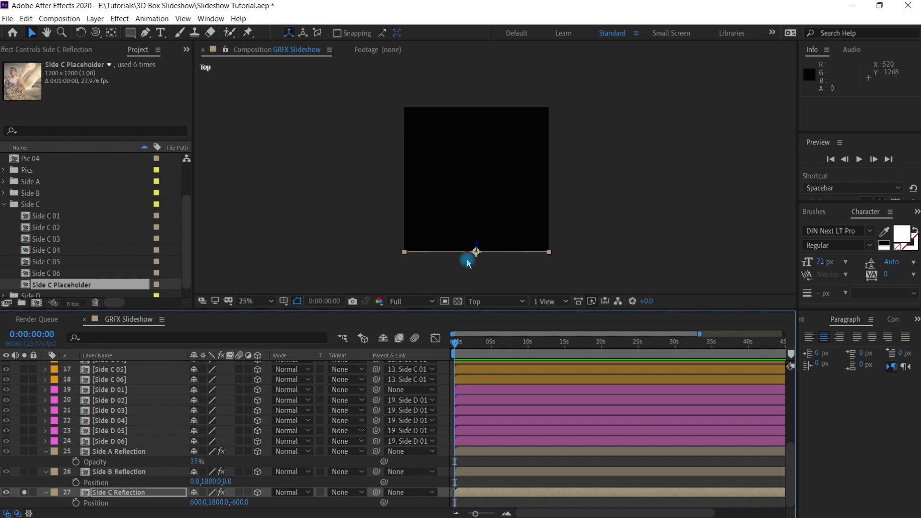
pyautogui.moveTo(477, 245); pyautogui.dragTo(470, 110)
pyautogui.click(238, 502)
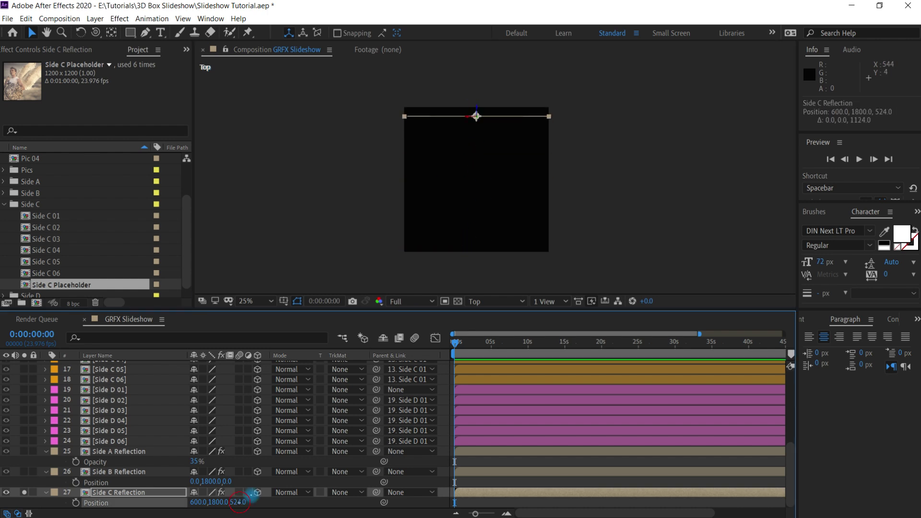
pyautogui.write('600')
pyautogui.press('Return')
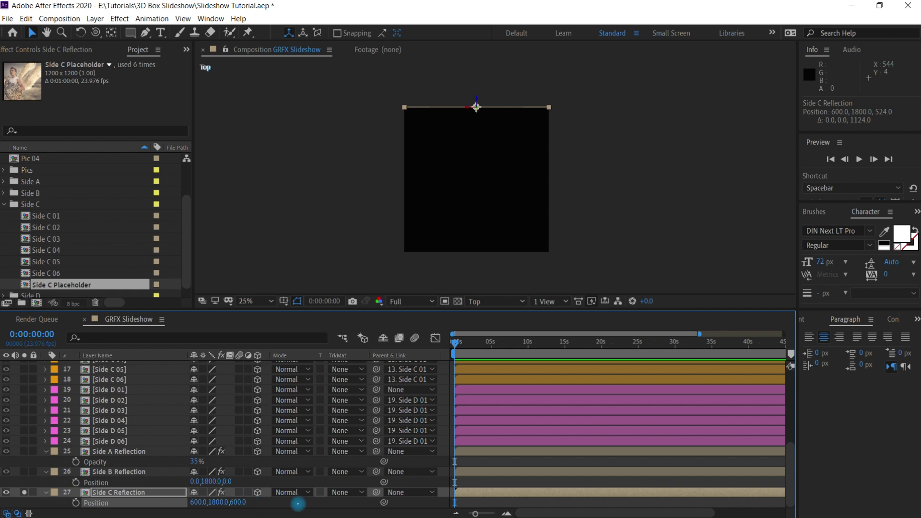
# - Collapse the open properties of the Side A Reflection and Side B Reflection layers in the timeline
pyautogui.click(46, 453)
pyautogui.click(45, 464)
pyautogui.click(46, 381)
pyautogui.click(45, 382)
pyautogui.click(47, 482)
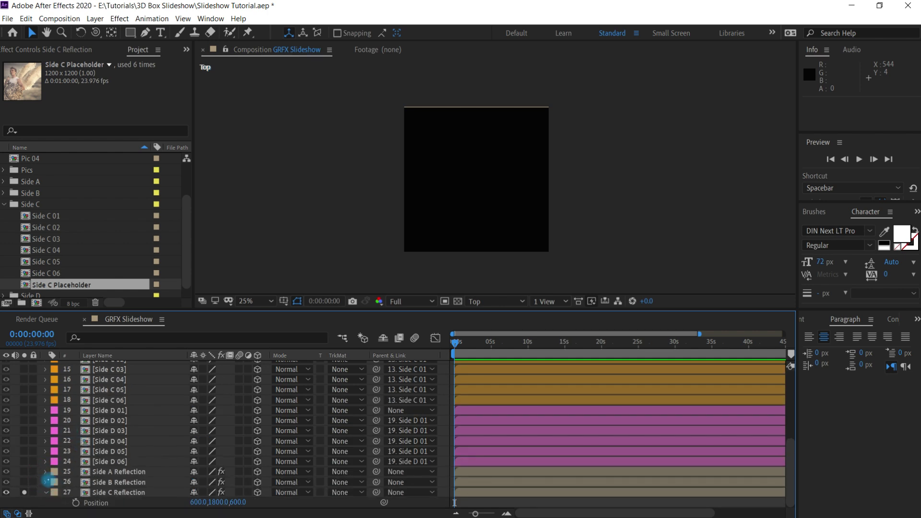
# - With Side C Reflection unsoloed, duplicate Side A Reflection to the bottom of the layer stack as Side D Reflection
pyautogui.click(120, 472)
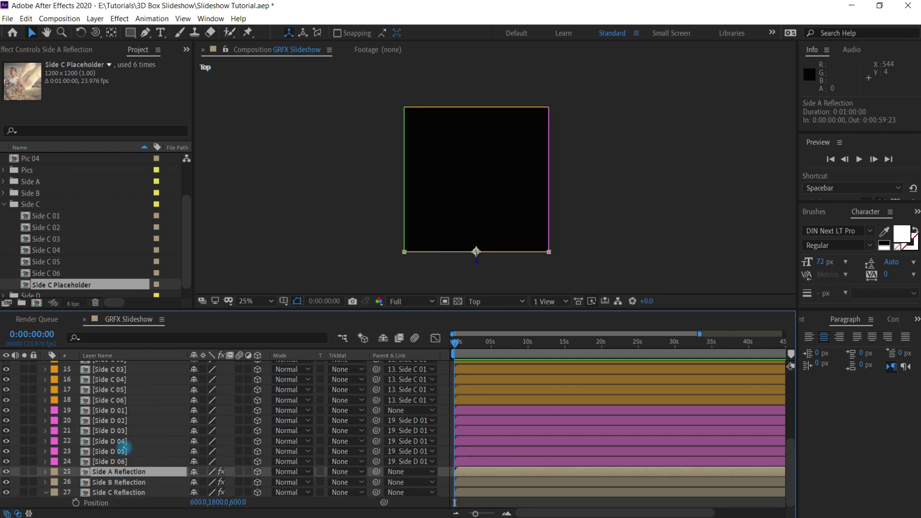
pyautogui.hotkey('ctrl', 'd')
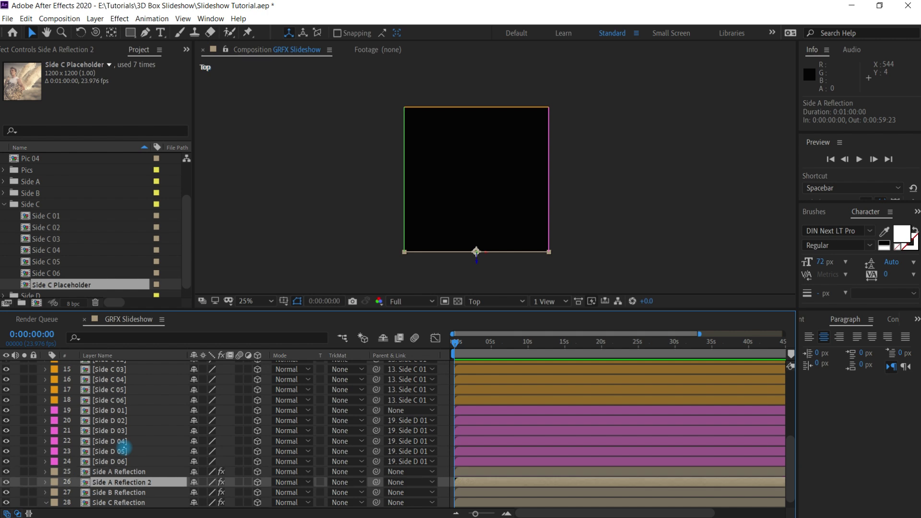
pyautogui.press('Return')
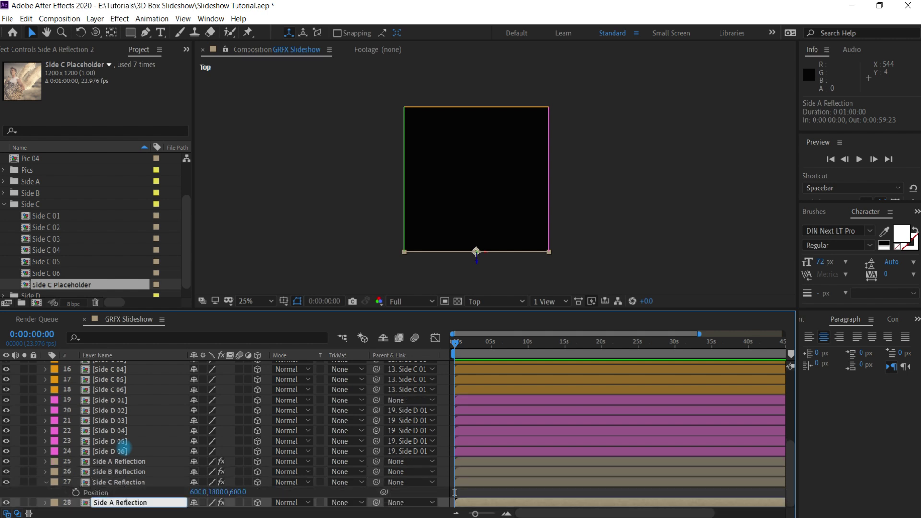
pyautogui.press('Return')
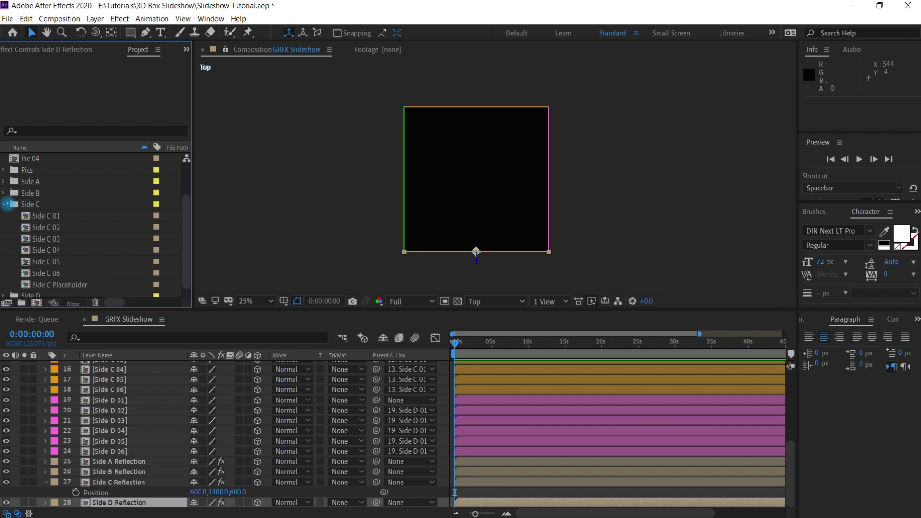
# - Replace the source of the Side D Reflection layer with the Side D Placeholder composition and solo the layer
pyautogui.click(4, 204)
pyautogui.click(4, 261)
pyautogui.moveTo(100, 285); pyautogui.dragTo(139, 500)
pyautogui.click(24, 503)
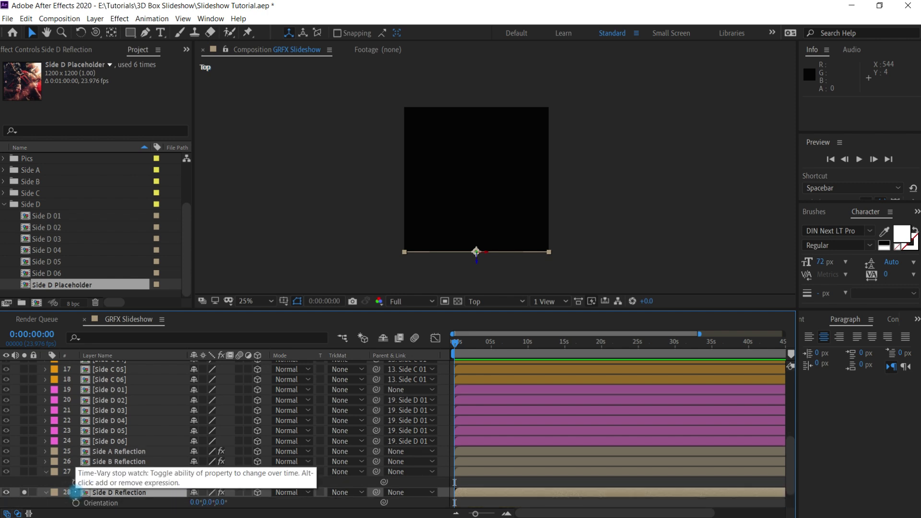
# - Set the Y orientation of the Side D Reflection layer to 270°
pyautogui.press('r')
pyautogui.scroll(-2, 790, 496)
pyautogui.scroll(-1, 790, 496)
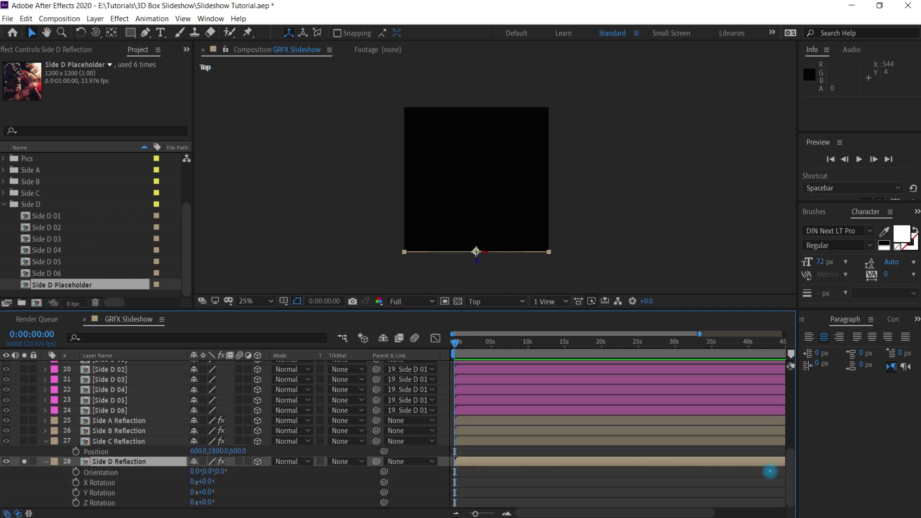
pyautogui.click(126, 473)
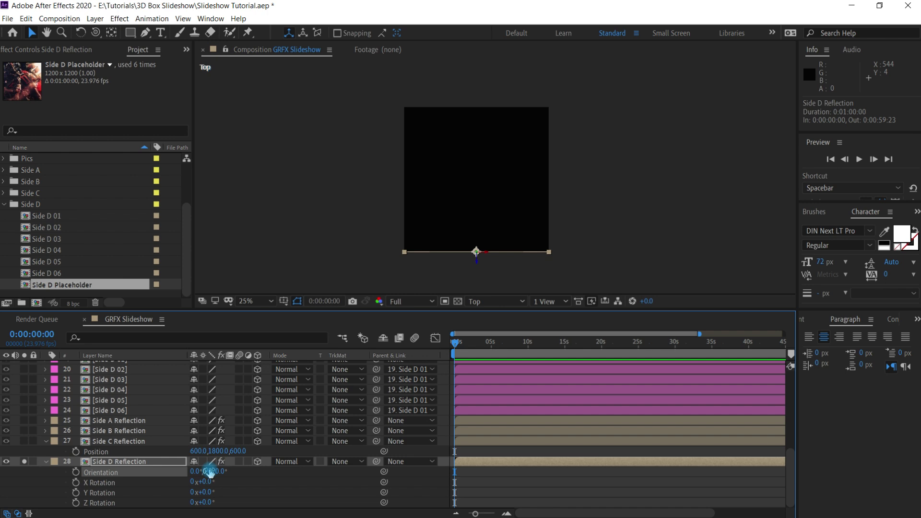
pyautogui.moveTo(204, 471); pyautogui.dragTo(164, 471)
pyautogui.click(210, 471)
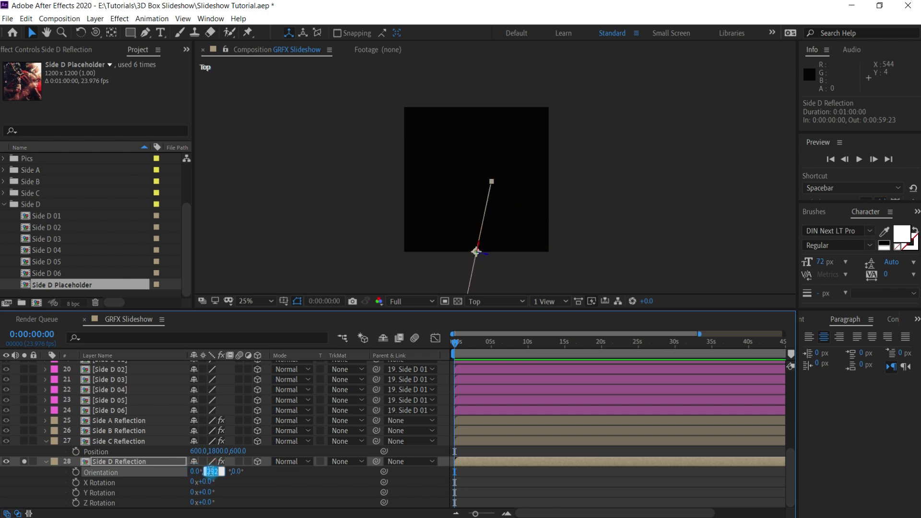
pyautogui.write('270')
pyautogui.press('Return')
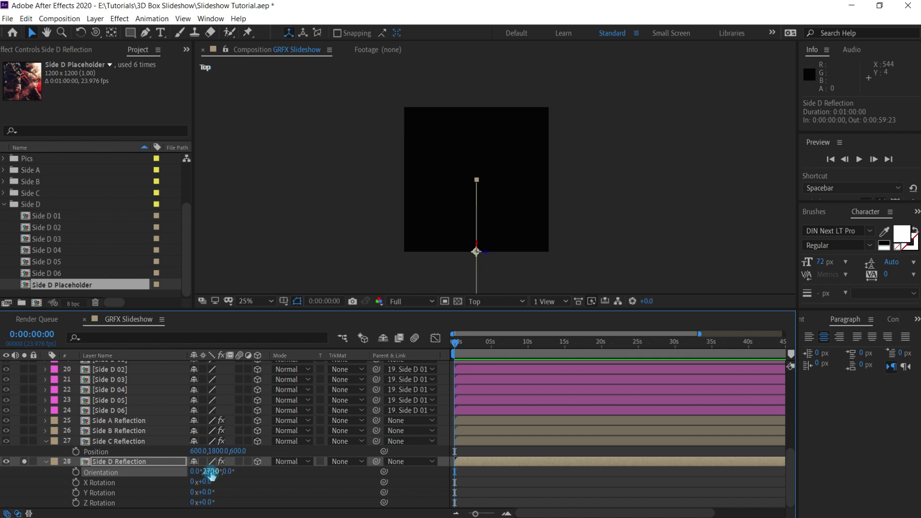
# - Move the Side D Reflection layer to position 1200, 1800, 0, along the right side of the box in top view
pyautogui.press('p')
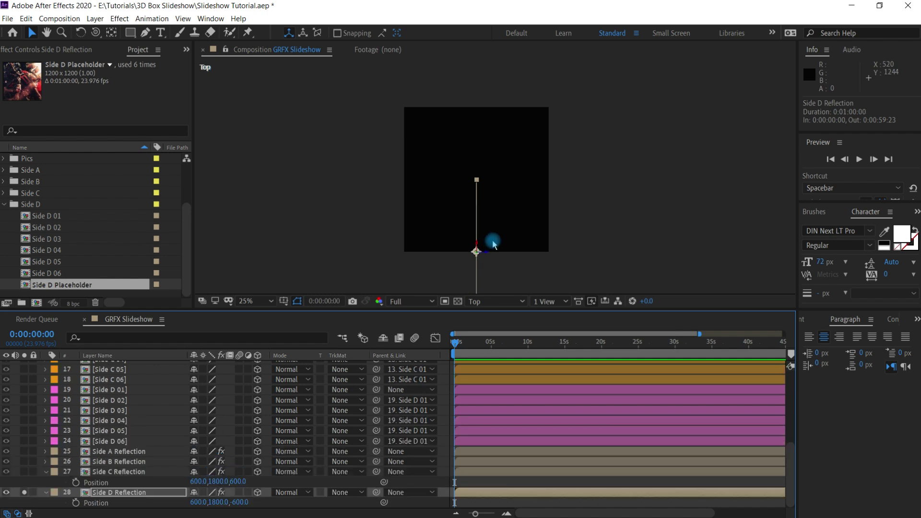
pyautogui.moveTo(478, 243); pyautogui.dragTo(476, 171)
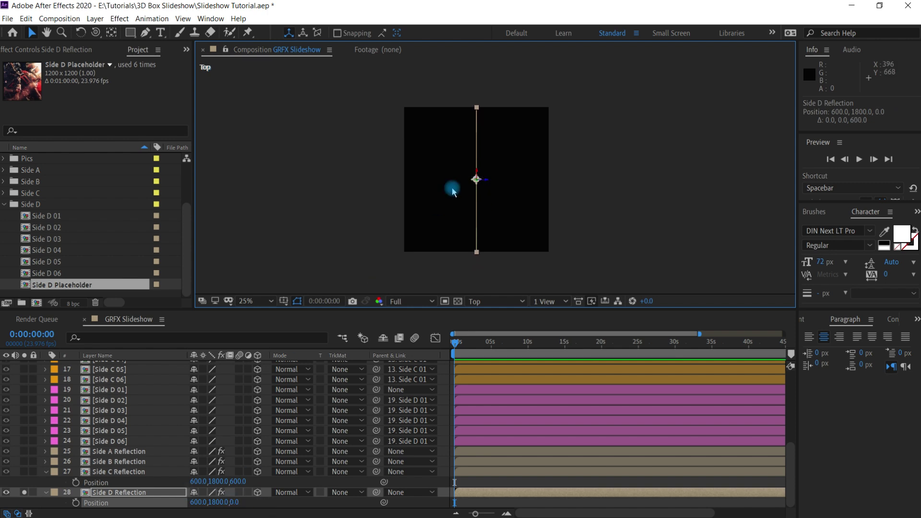
pyautogui.moveTo(493, 179); pyautogui.dragTo(555, 180)
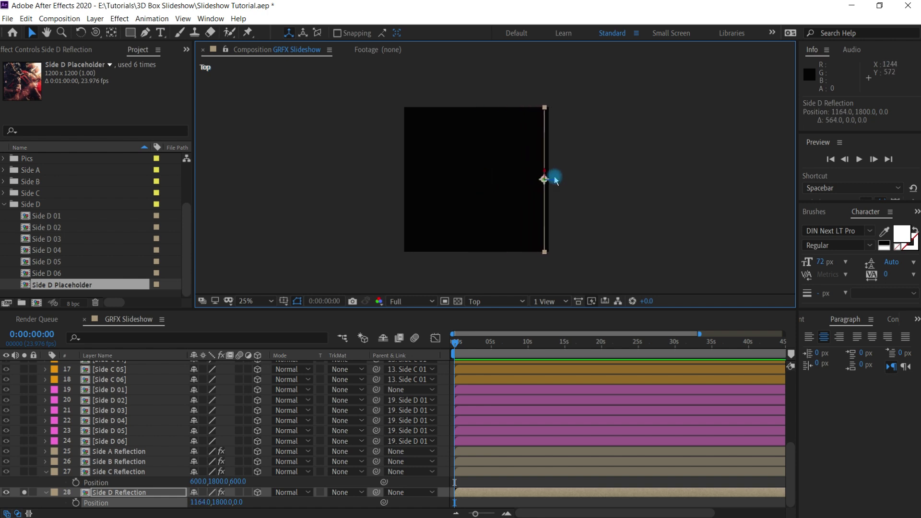
pyautogui.click(201, 503)
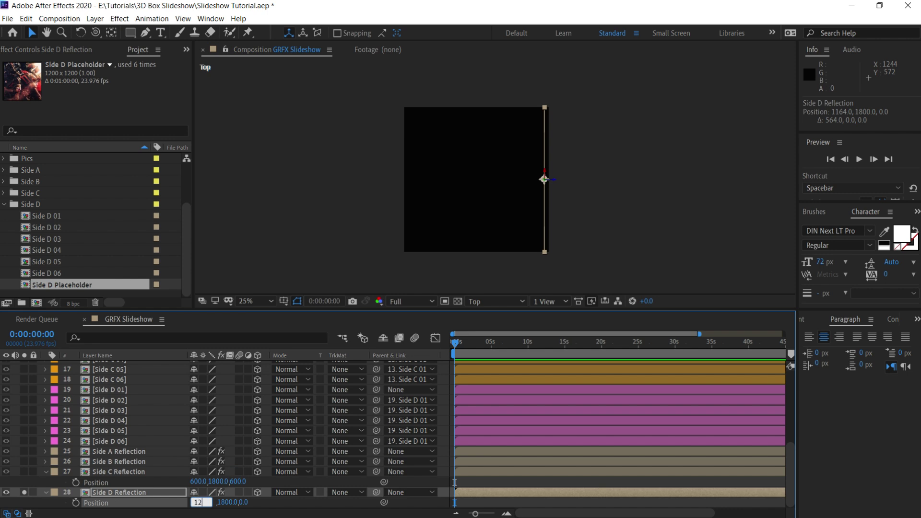
pyautogui.click(234, 475)
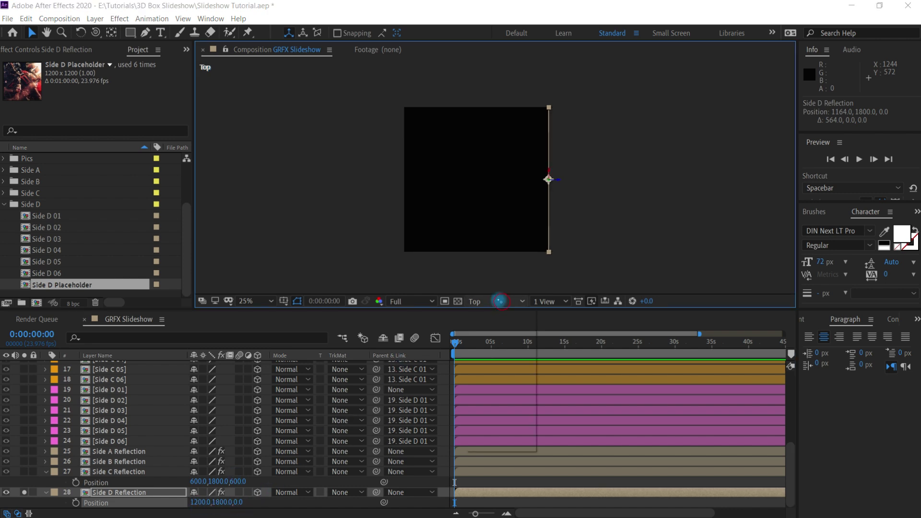
# - Show the box in Custom View 1 and unsolo the Side D Reflection layer
pyautogui.click(497, 302)
pyautogui.click(511, 410)
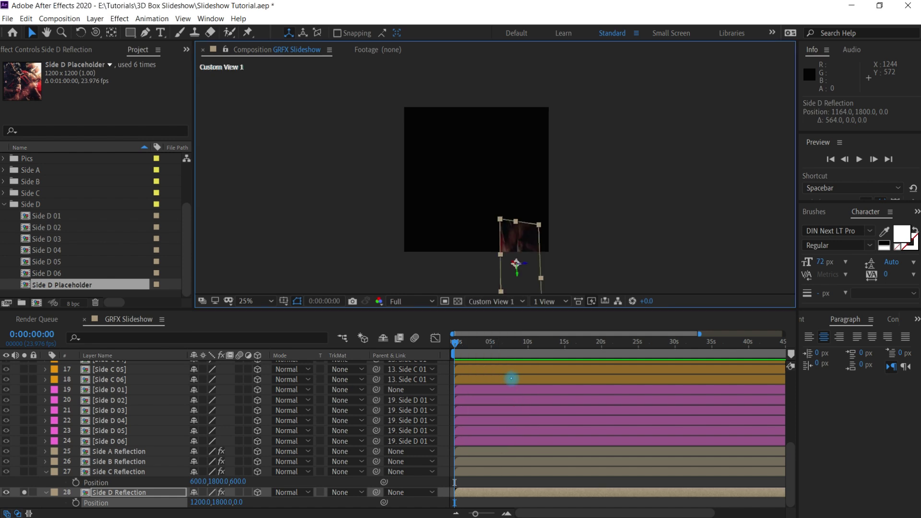
pyautogui.click(24, 492)
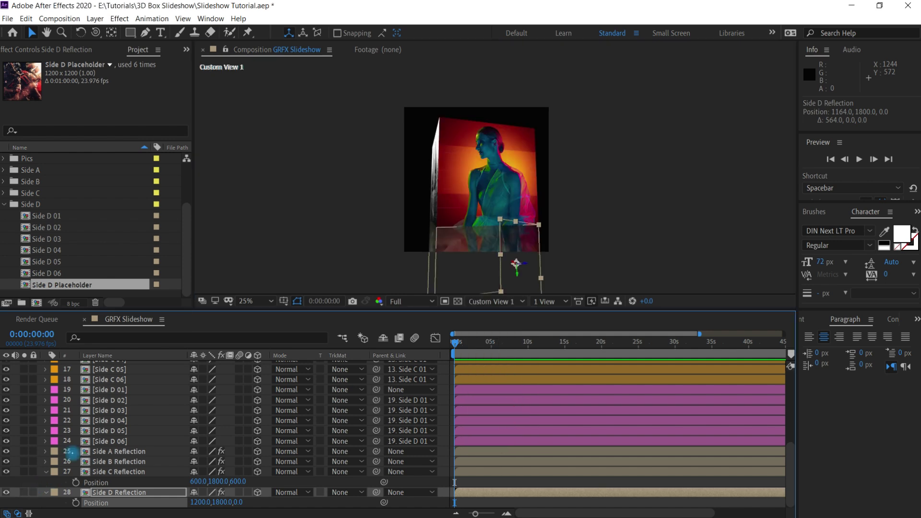
# - Examine the box and its reflections at larger size by orbiting around it in Custom View 1
pyautogui.press('`')
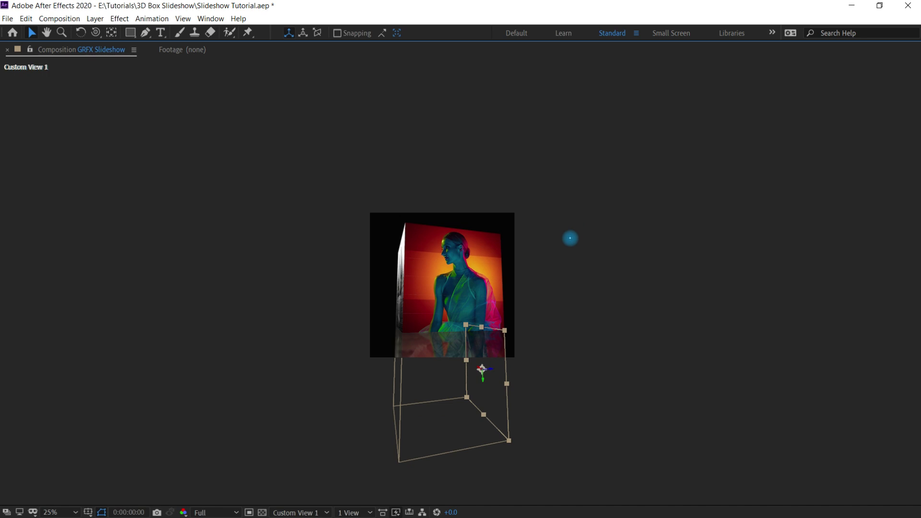
pyautogui.press('.')
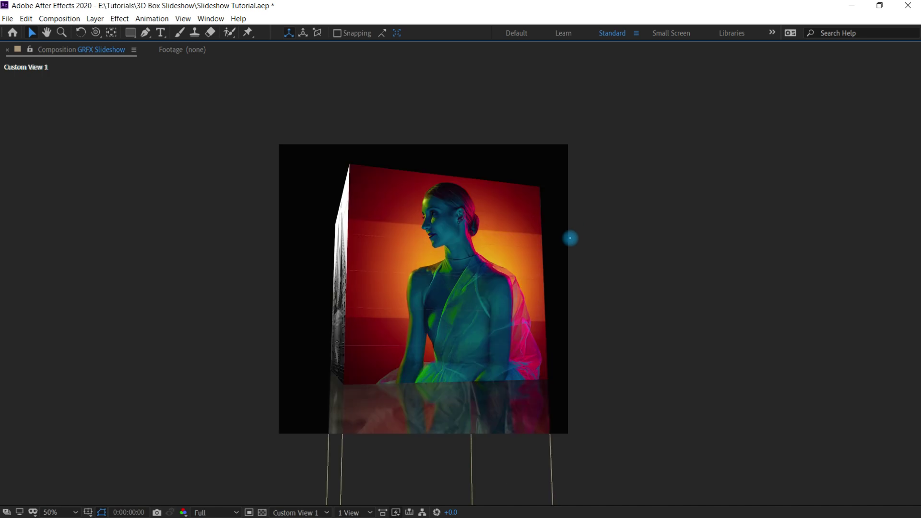
pyautogui.click(96, 32)
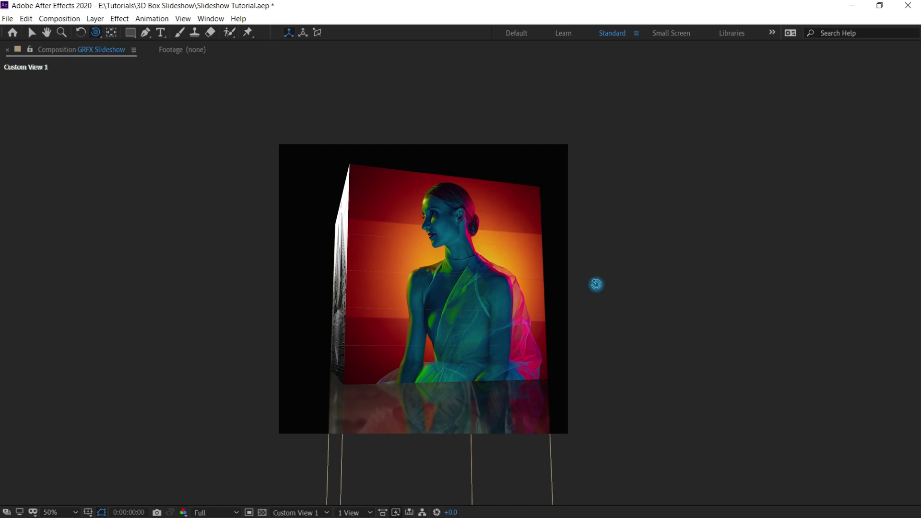
pyautogui.moveTo(580, 296); pyautogui.dragTo(394, 293)
pyautogui.moveTo(560, 315); pyautogui.dragTo(490, 215)
pyautogui.press('`')
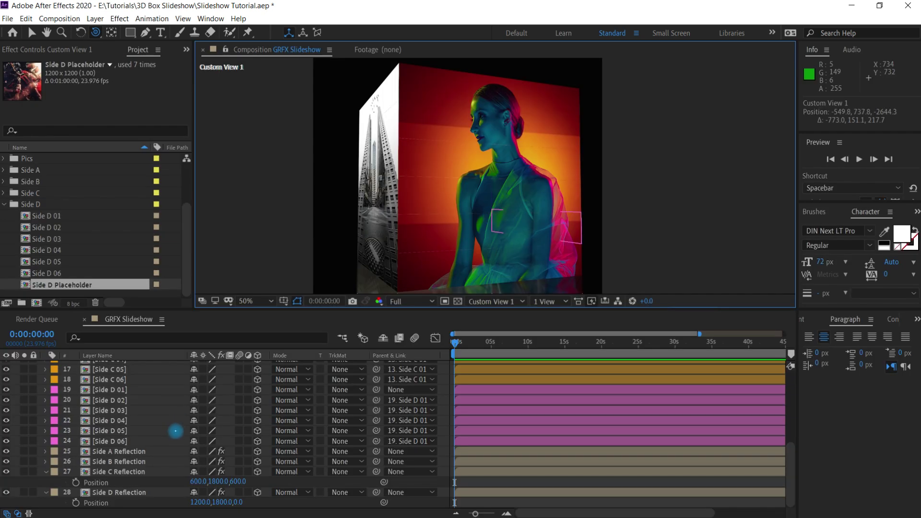
# - Remove the parent link from all layers in the GRFX Slideshow composition by setting their parent to None
pyautogui.press('`')
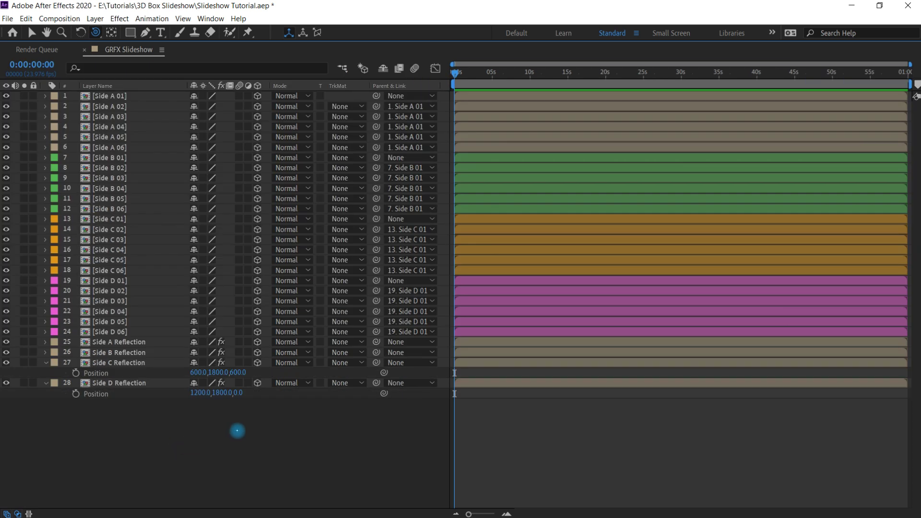
pyautogui.hotkey('ctrl', 'a')
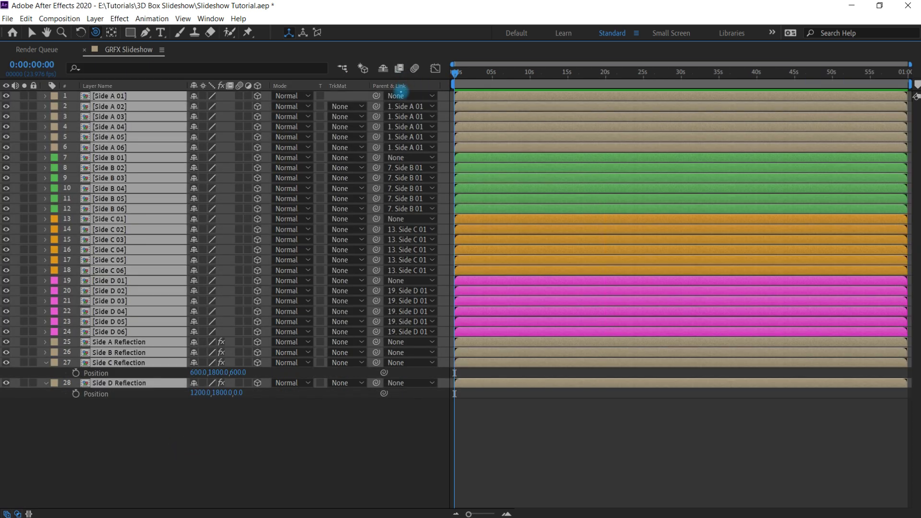
pyautogui.click(412, 105)
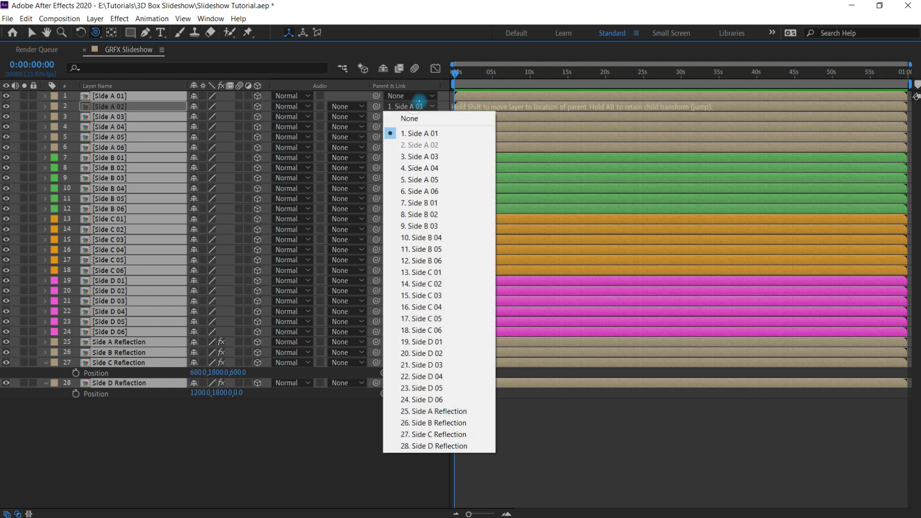
pyautogui.click(409, 119)
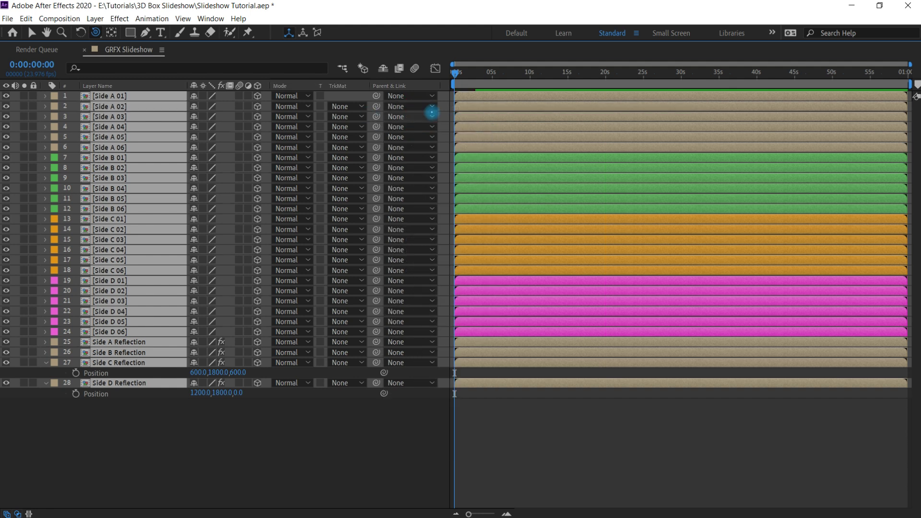
pyautogui.press('`')
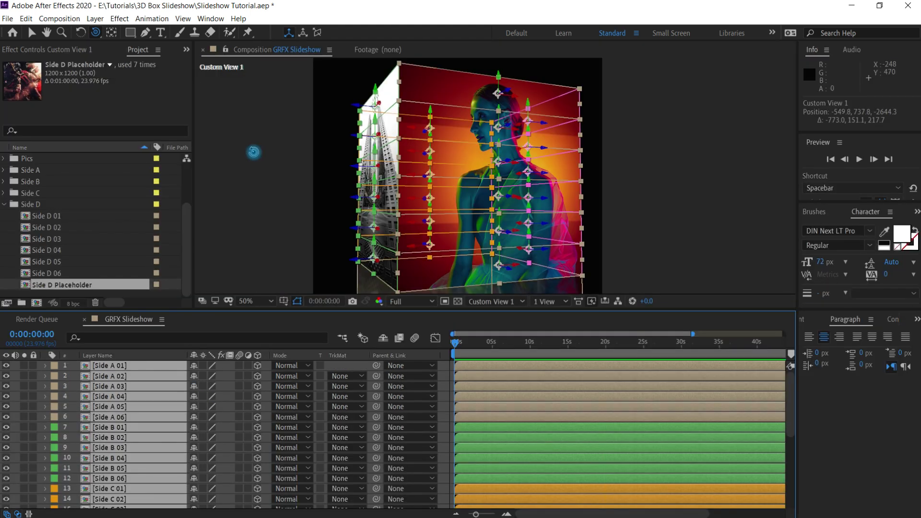
pyautogui.click(254, 152)
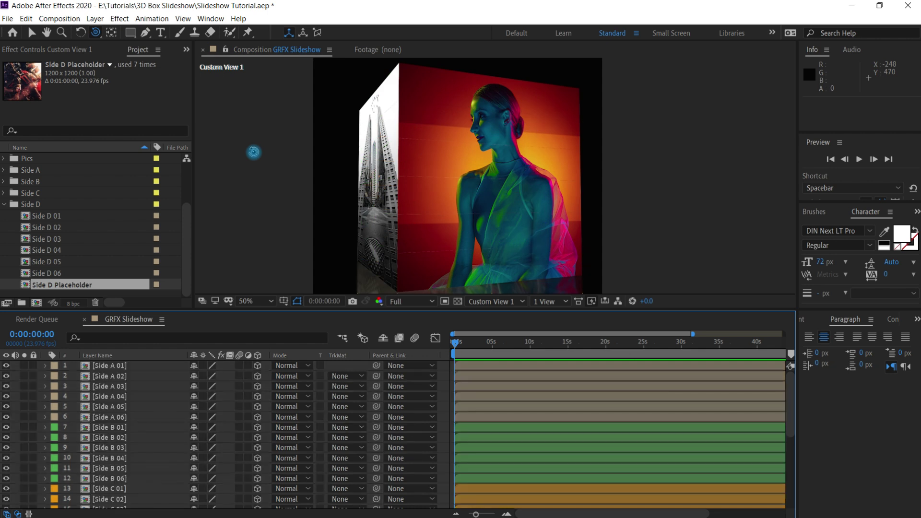
# - Add a null object, rename it Row 1 CTRL and make it a 3D layer
pyautogui.click(95, 18)
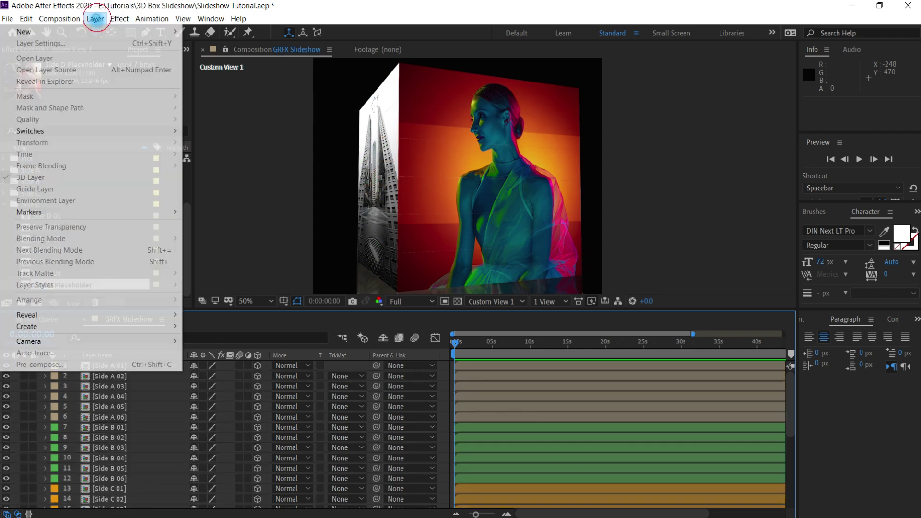
pyautogui.moveTo(160, 36)
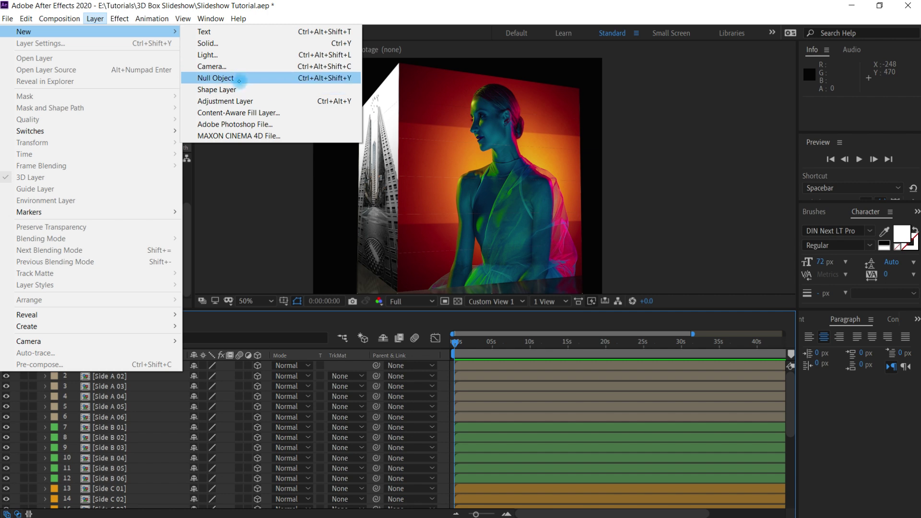
pyautogui.click(244, 77)
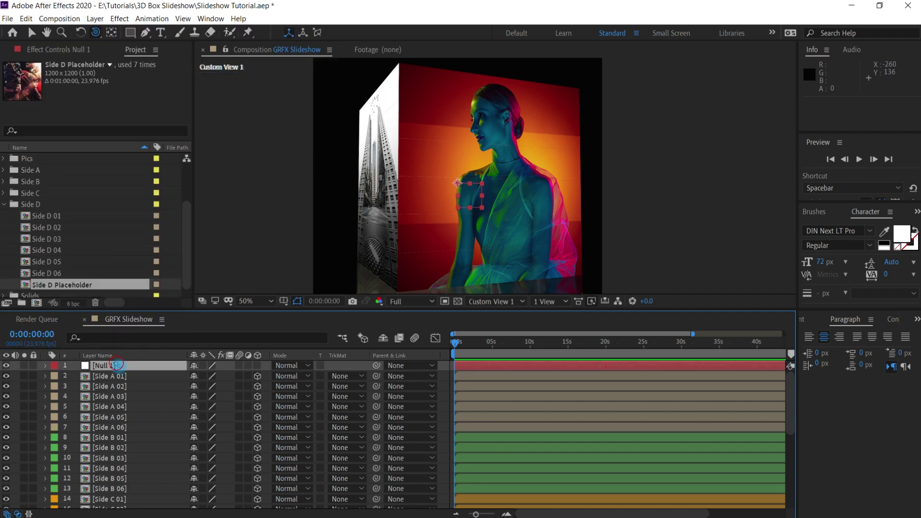
pyautogui.press('Return')
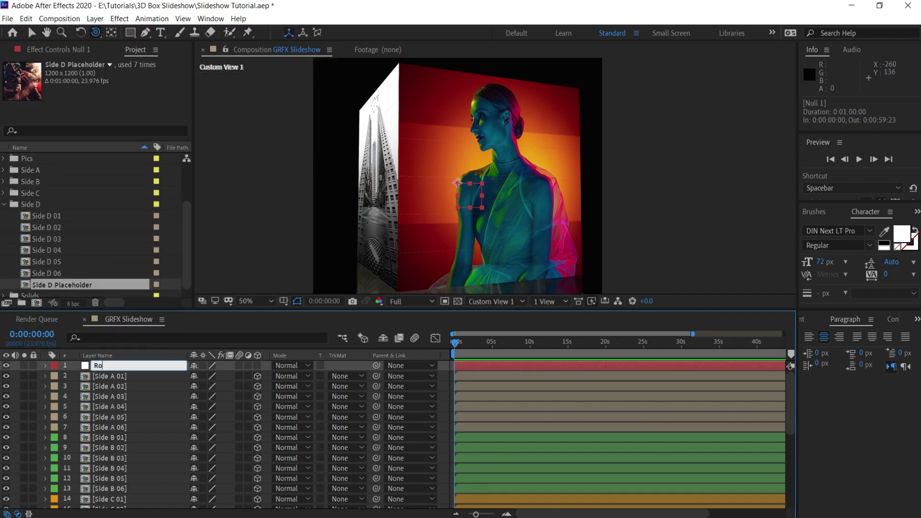
pyautogui.write('Row 1 CTRL')
pyautogui.press('Return')
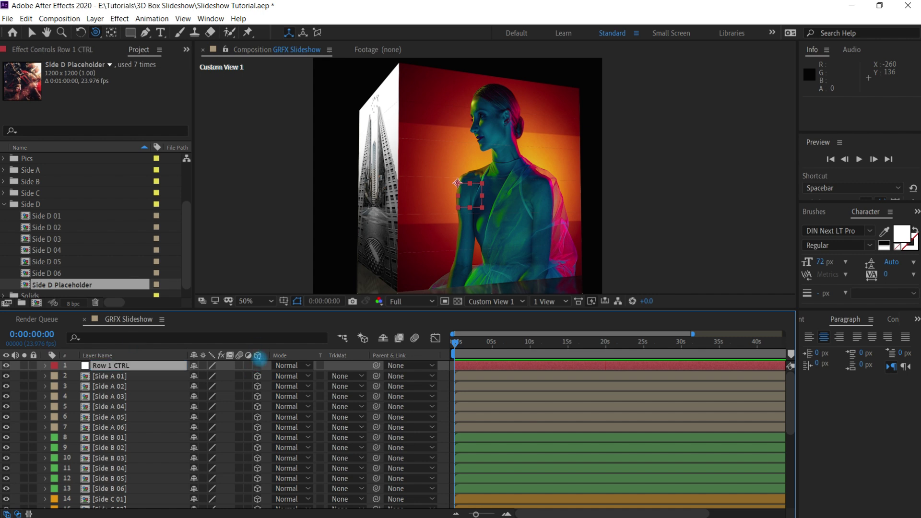
pyautogui.click(256, 365)
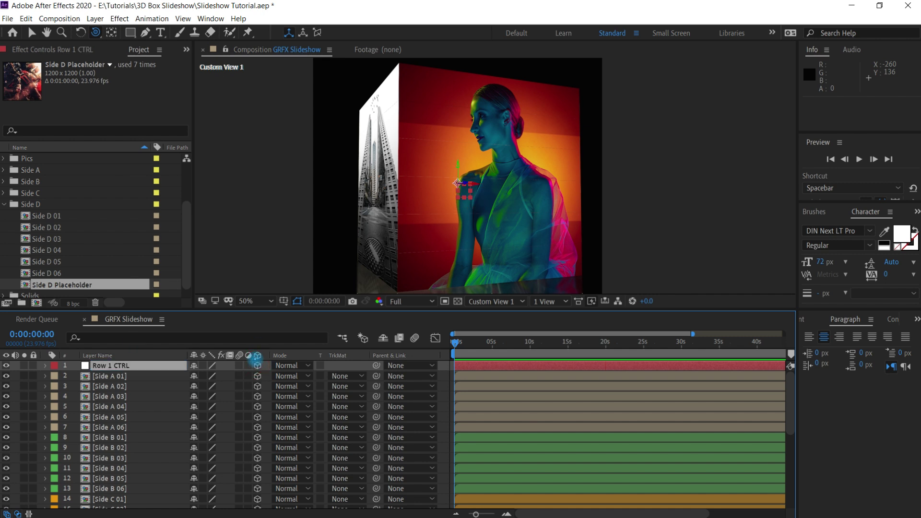
# - In the Front view, set the Y position of the Row 1 CTRL null to 0, at the box's upper edge
pyautogui.click(494, 301)
pyautogui.click(486, 330)
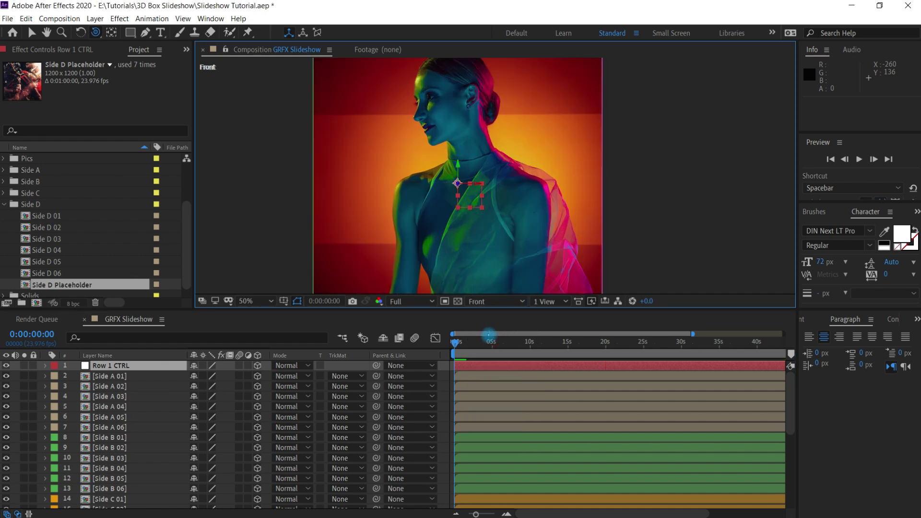
pyautogui.moveTo(666, 310); pyautogui.dragTo(668, 344)
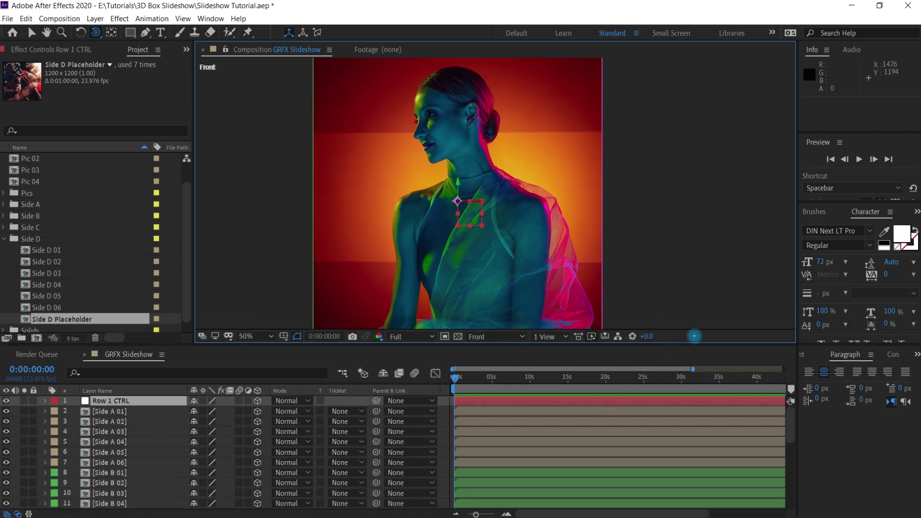
pyautogui.press('p')
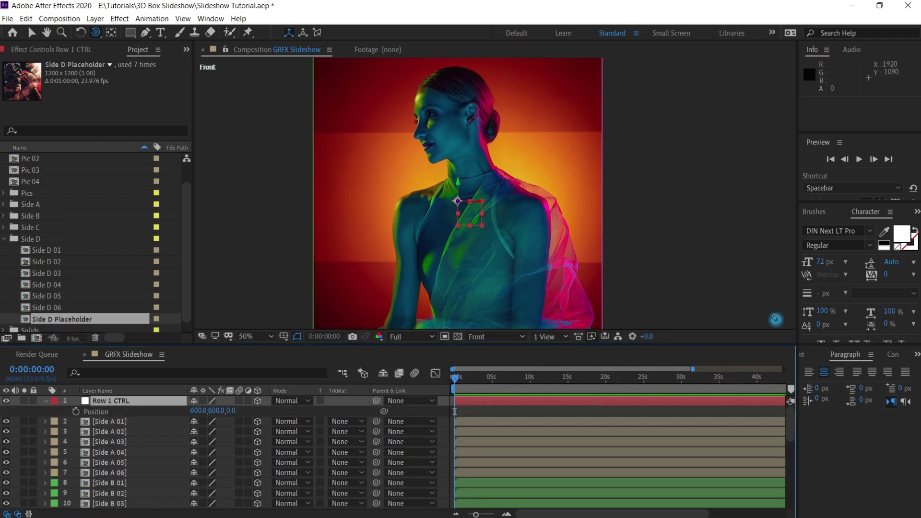
pyautogui.moveTo(541, 231); pyautogui.dragTo(544, 250)
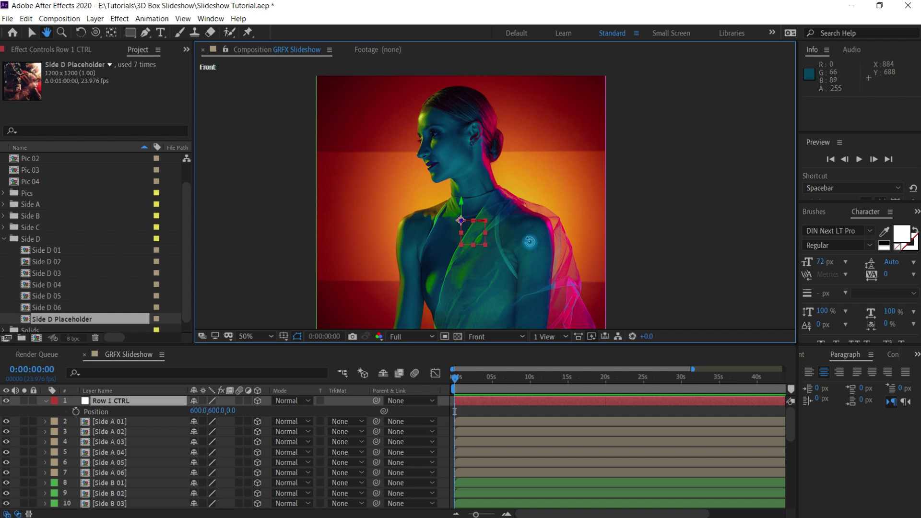
pyautogui.moveTo(234, 413); pyautogui.dragTo(97, 409)
pyautogui.hotkey('ctrl', 'z')
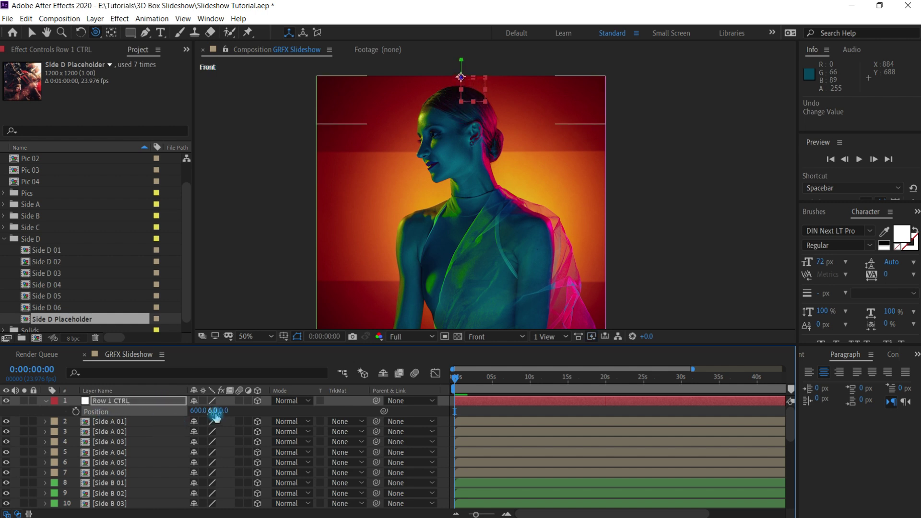
pyautogui.click(213, 411)
pyautogui.write('0')
pyautogui.click(236, 378)
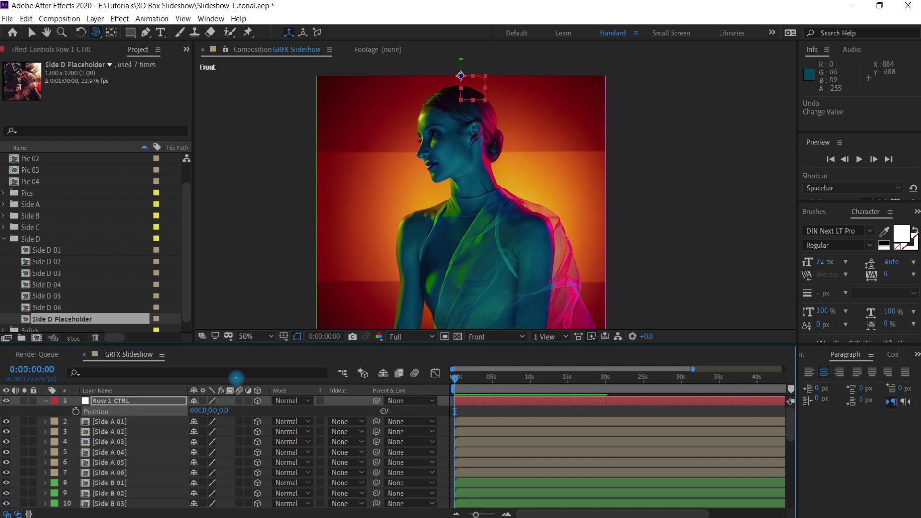
# - Duplicate the Row 1 CTRL null, place the copy below it in the layer stack and rename it Row 2 CTRL
pyautogui.click(129, 400)
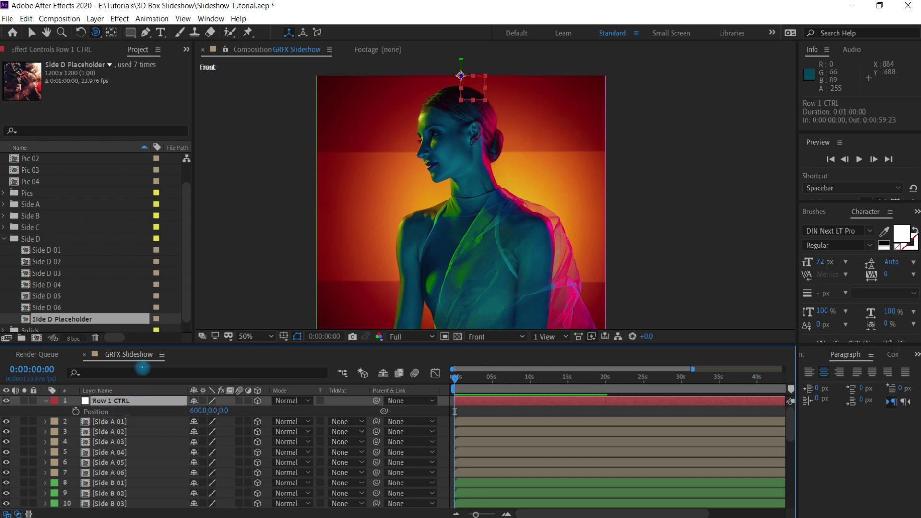
pyautogui.hotkey('ctrl', 'd')
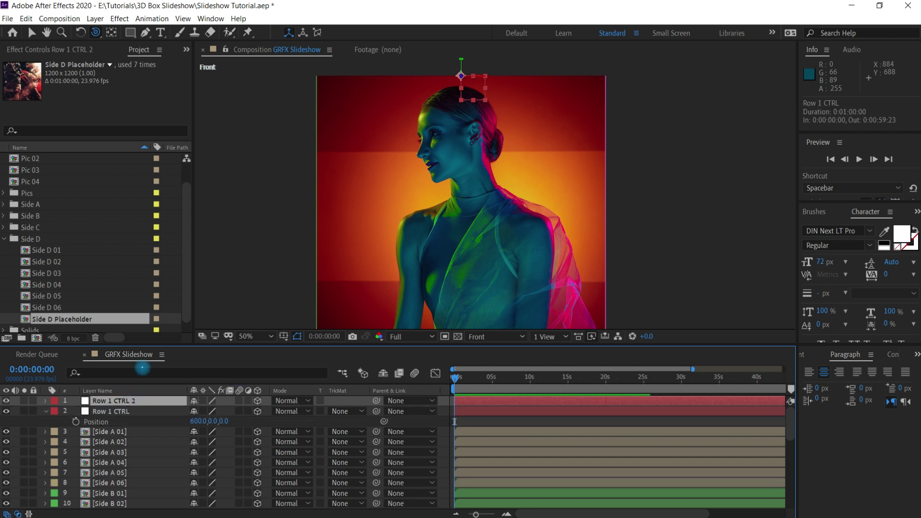
pyautogui.hotkey('ctrl', '[')
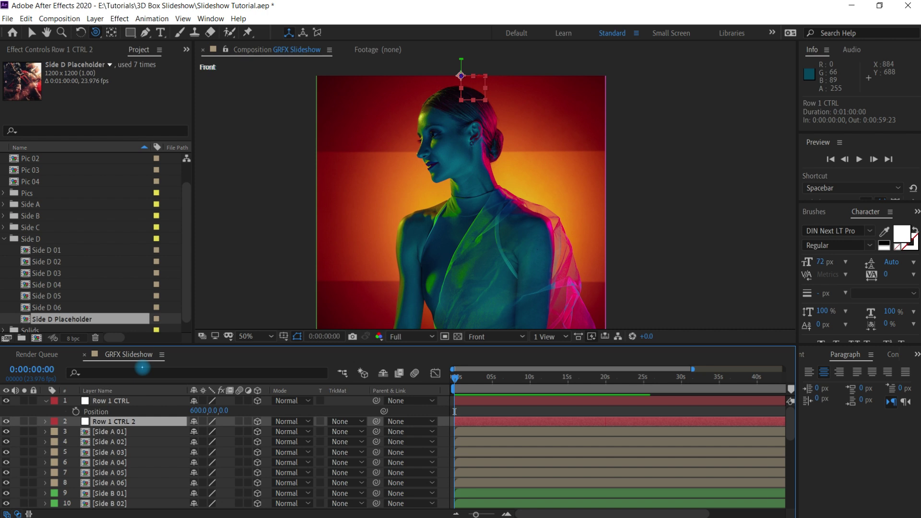
pyautogui.click(135, 422)
pyautogui.press('Return')
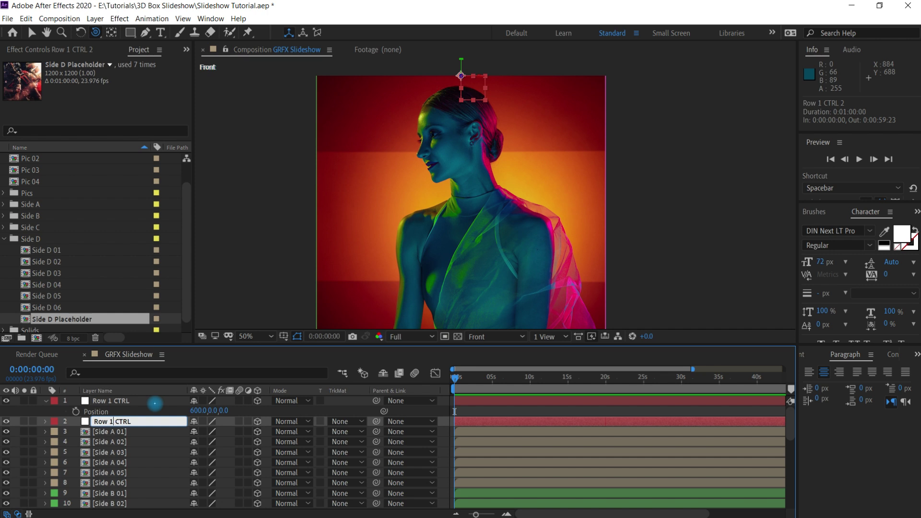
pyautogui.press('BackSpace')
pyautogui.write('2')
pyautogui.press('Return')
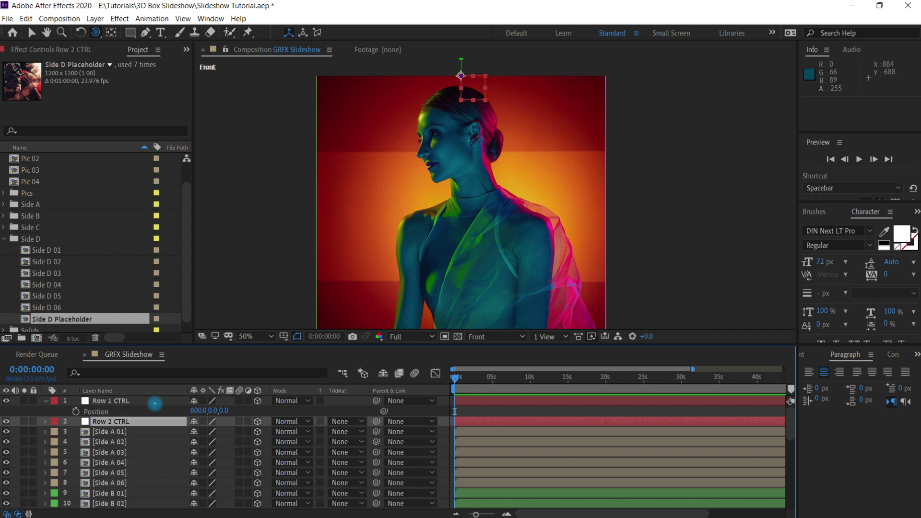
# - Set the Y position of the Row 2 CTRL null to 200
pyautogui.press('p')
pyautogui.click(213, 431)
pyautogui.write('200')
pyautogui.press('Return')
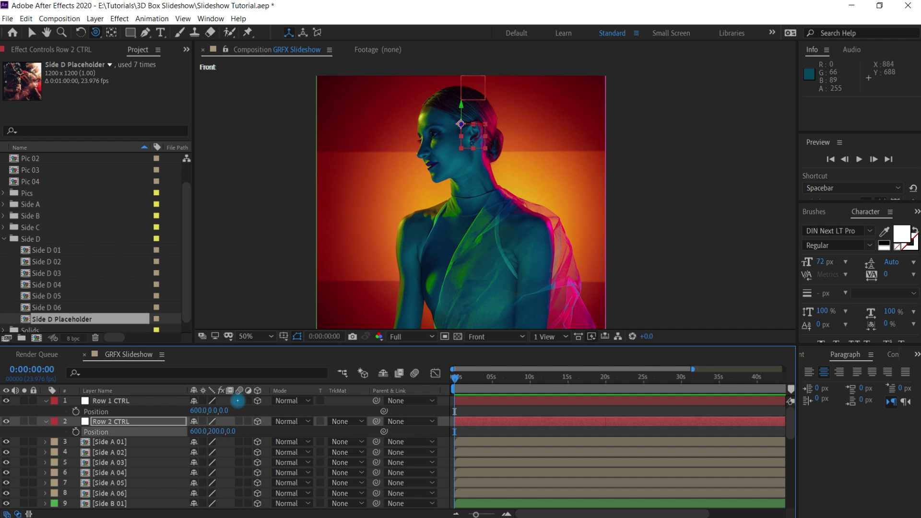
# - Duplicate the Row 2 CTRL null, place the copy below it in the layer stack and rename it Row 3 CTRL
pyautogui.click(130, 421)
pyautogui.hotkey('ctrl', 'd')
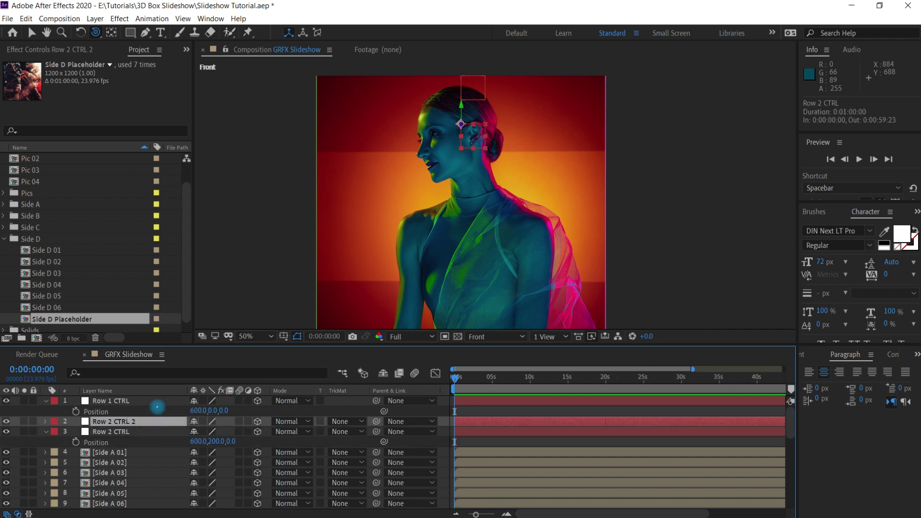
pyautogui.hotkey('ctrl', '[')
pyautogui.press('Return')
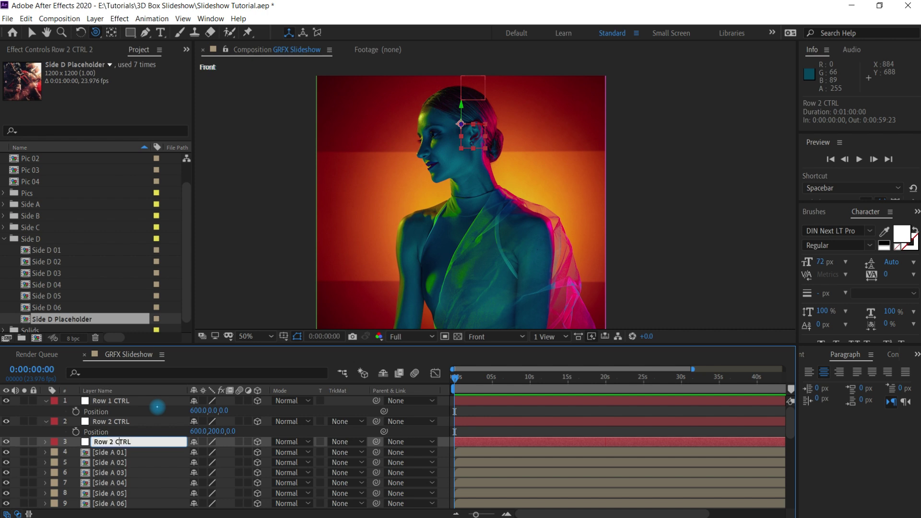
pyautogui.write('3')
pyautogui.press('Return')
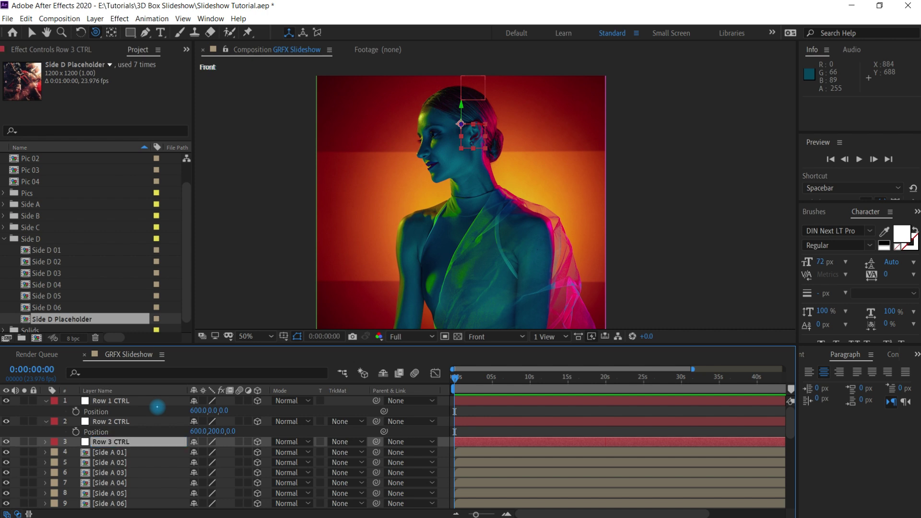
# - Set the Y position of the Row 3 CTRL null to 400
pyautogui.press('p')
pyautogui.click(218, 452)
pyautogui.write('400')
pyautogui.press('Return')
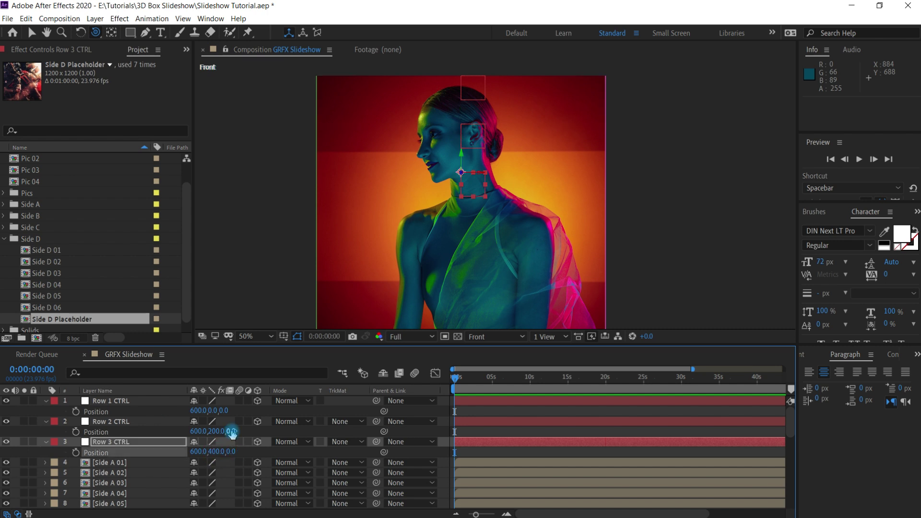
# - Duplicate the Row 3 CTRL null three times
pyautogui.click(126, 442)
pyautogui.hotkey('ctrl', 'd')
pyautogui.hotkey('ctrl', 'd')
pyautogui.hotkey('ctrl', 'd')
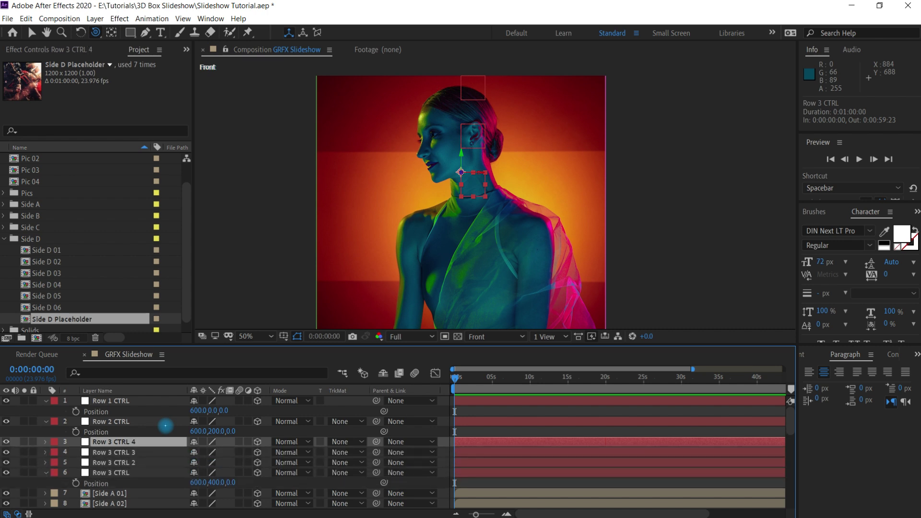
# - Move the three duplicates of the Row 3 CTRL null below the original Row 3 CTRL in the layer stack
pyautogui.click(134, 462)
pyautogui.hotkey('ctrl', '[')
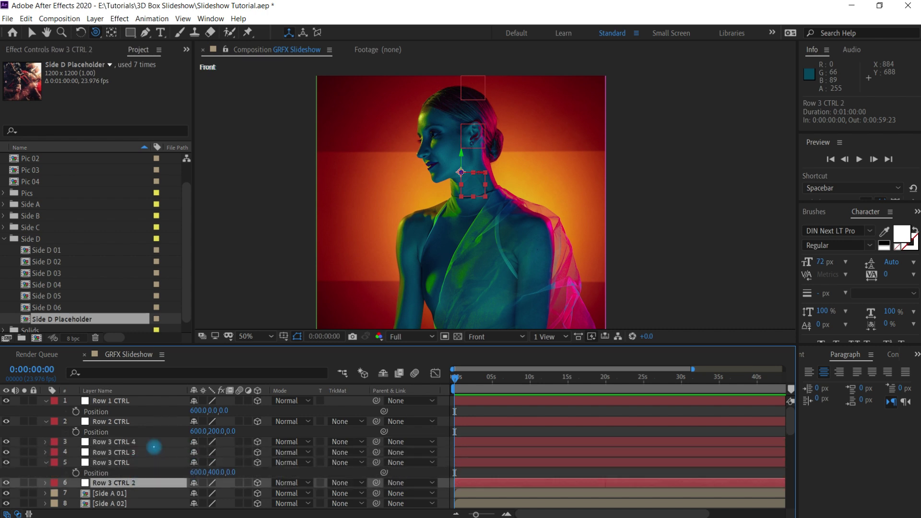
pyautogui.click(148, 451)
pyautogui.hotkey('ctrl', '[')
pyautogui.hotkey('ctrl', '[')
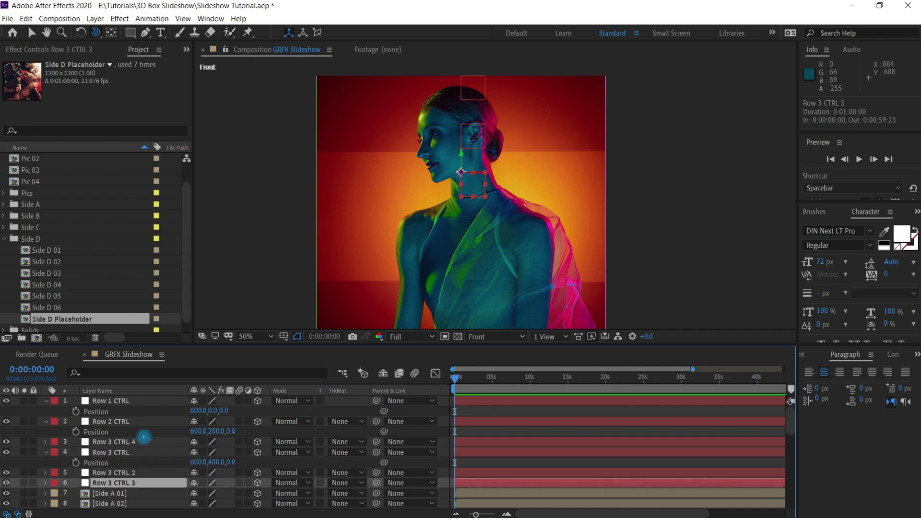
pyautogui.click(139, 439)
pyautogui.hotkey('ctrl', '[')
pyautogui.hotkey('ctrl', '[')
pyautogui.hotkey('ctrl', '[')
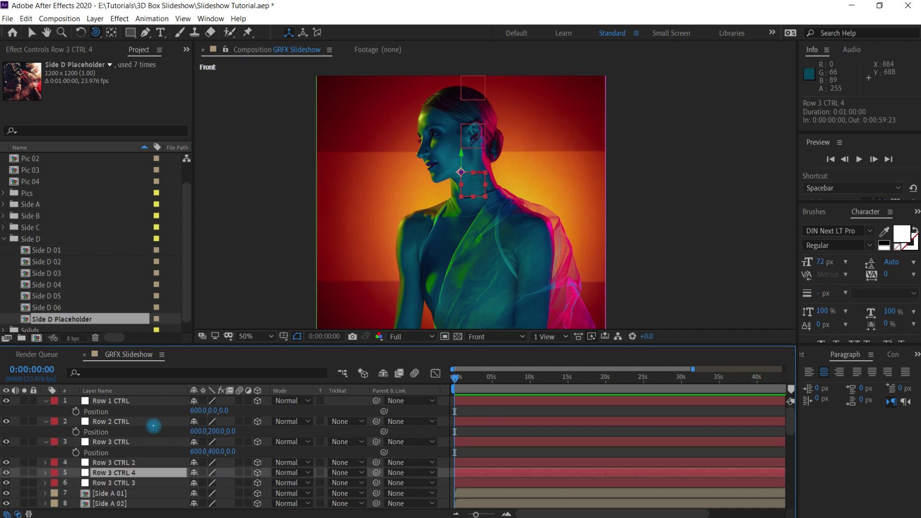
# - Rename the three duplicated nulls, in stacking order, to Row 4 CTRL, Row 5 CTRL and Row 6 CTRL
pyautogui.click(134, 463)
pyautogui.press('Return')
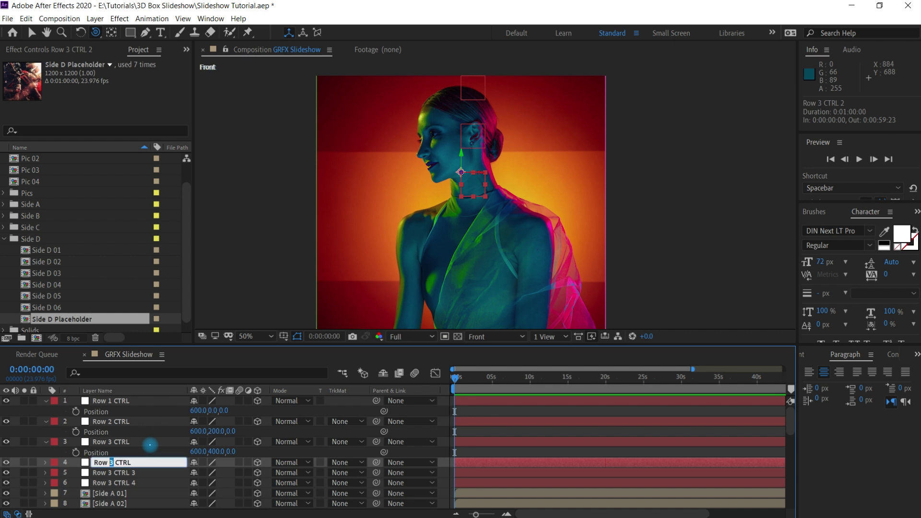
pyautogui.write('4')
pyautogui.press('Return')
pyautogui.click(139, 473)
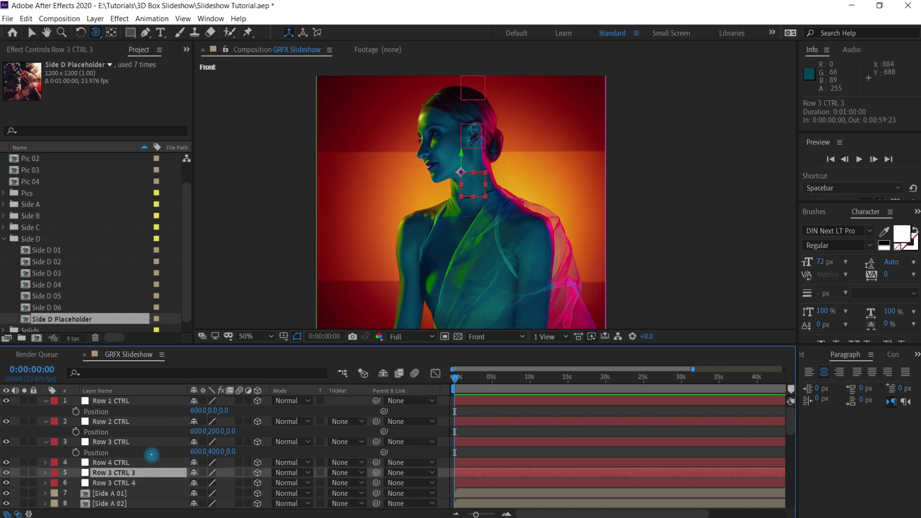
pyautogui.press('Return')
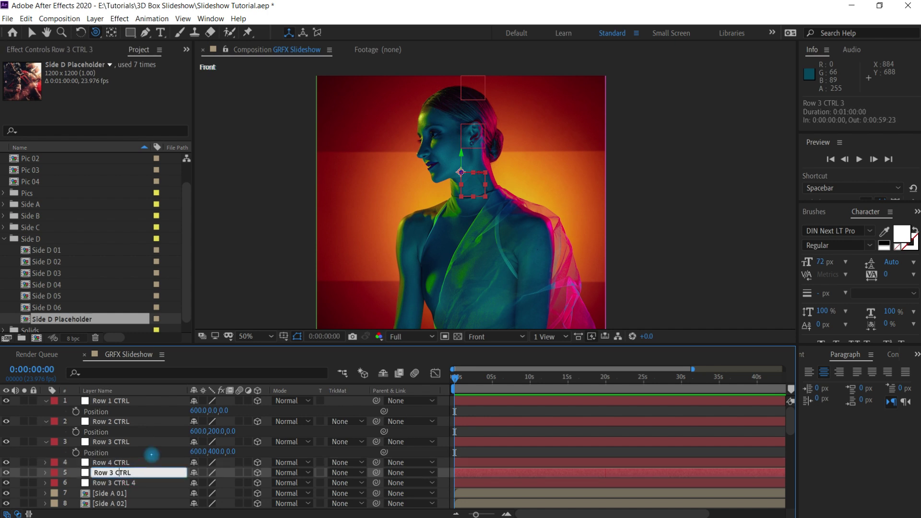
pyautogui.press('Return')
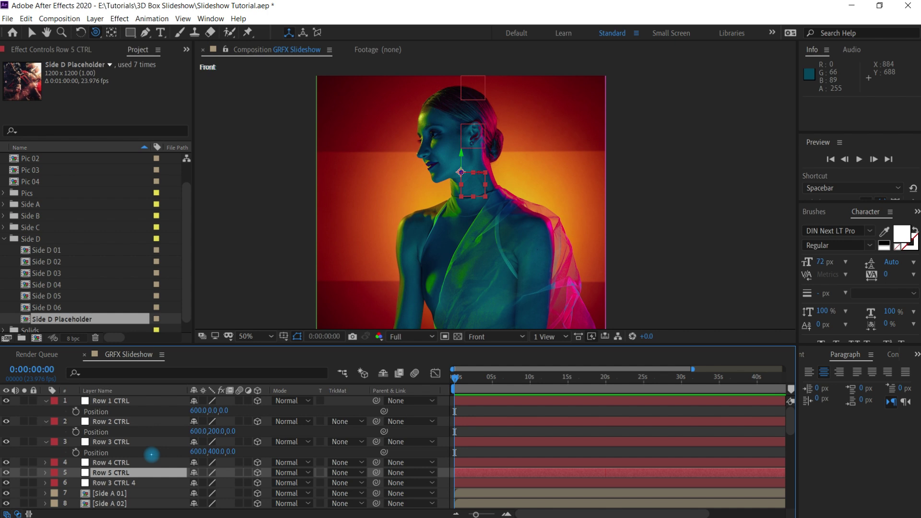
pyautogui.click(135, 483)
pyautogui.press('Return')
pyautogui.write('Row 3 CTRL')
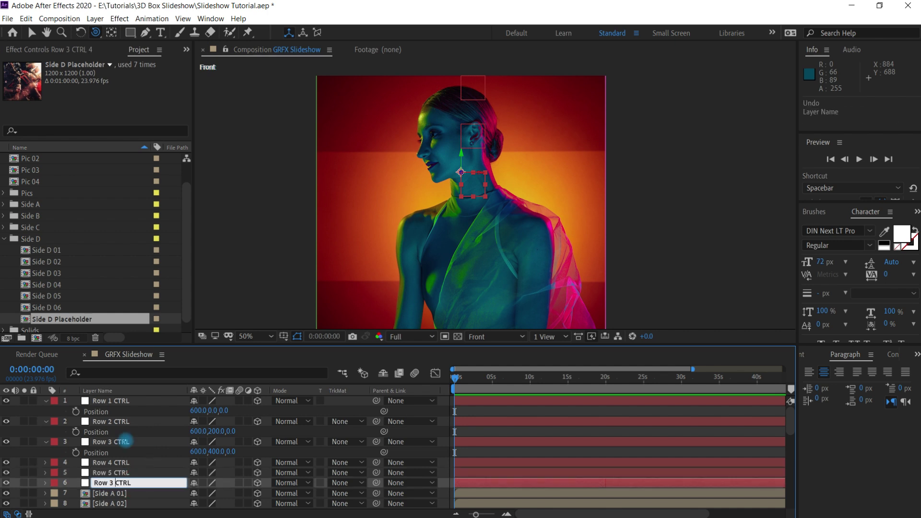
pyautogui.write('6')
pyautogui.press('Return')
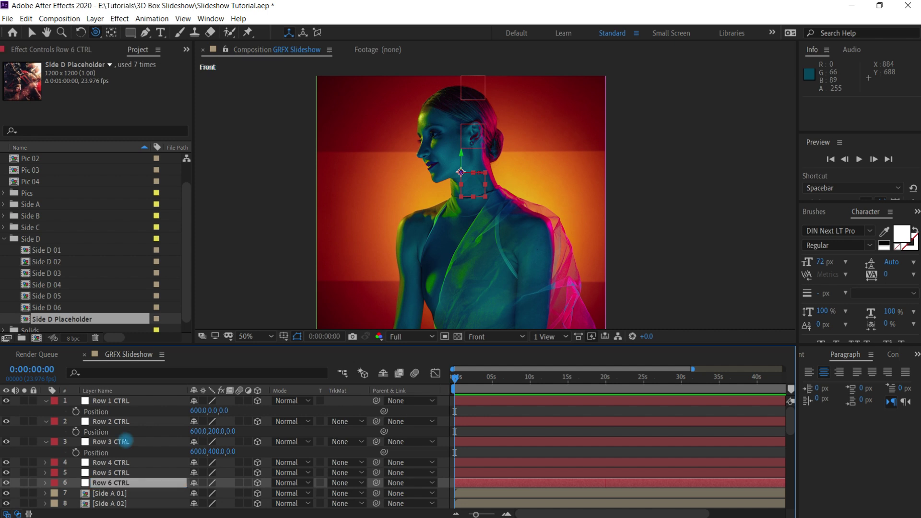
# - Show the Position property of the Row 4, 5 and 6 CTRL nulls and set Row 4 CTRL's Y position to 600
pyautogui.click(122, 463)
pyautogui.keyDown('shift'); pyautogui.click(128, 482); pyautogui.keyUp('shift')
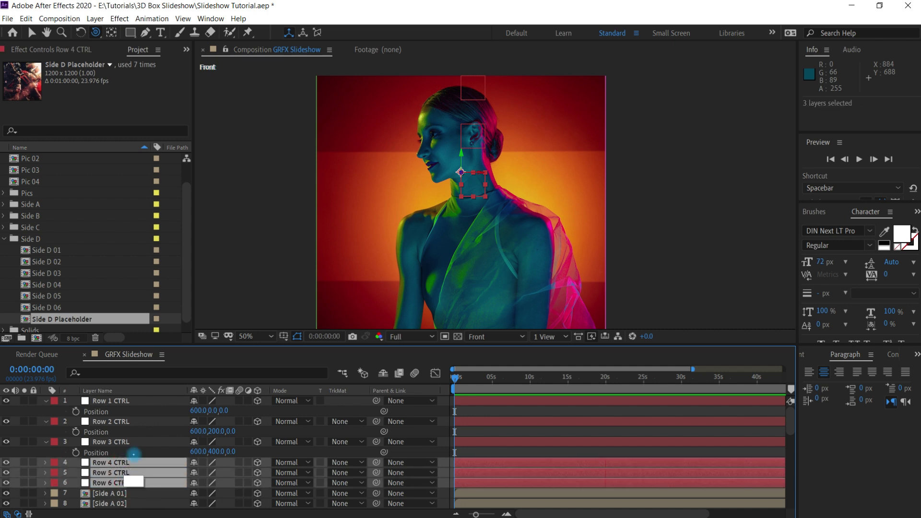
pyautogui.press('p')
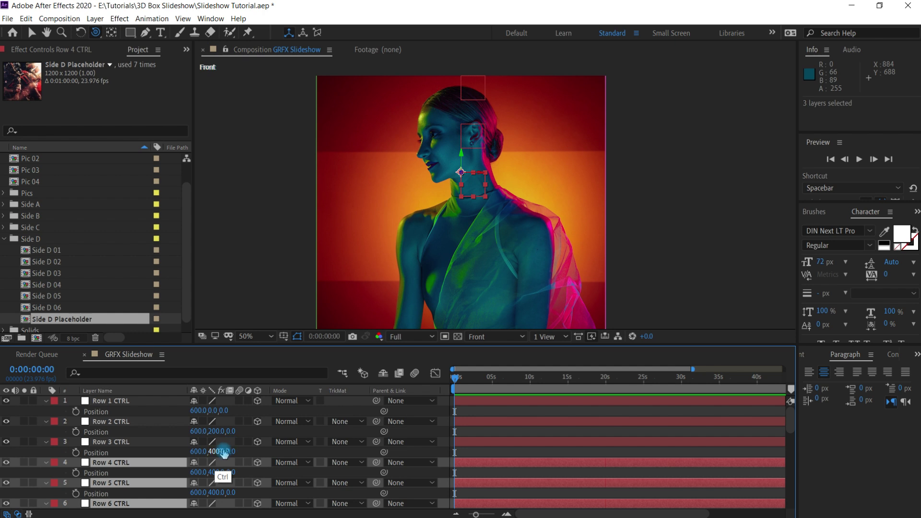
pyautogui.click(144, 463)
pyautogui.click(222, 474)
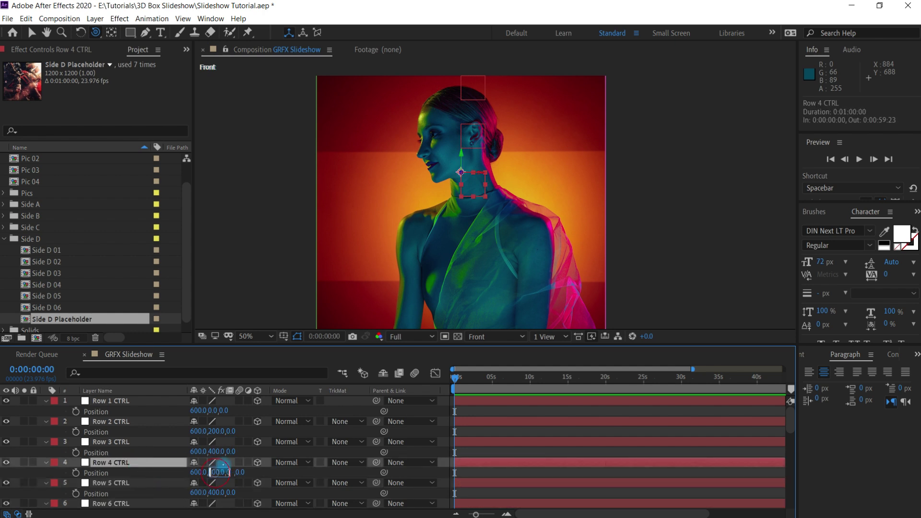
pyautogui.write('600')
pyautogui.press('Return')
# - Set the Y position of the Row 5 CTRL null to 800
pyautogui.scroll(-2, 775, 411)
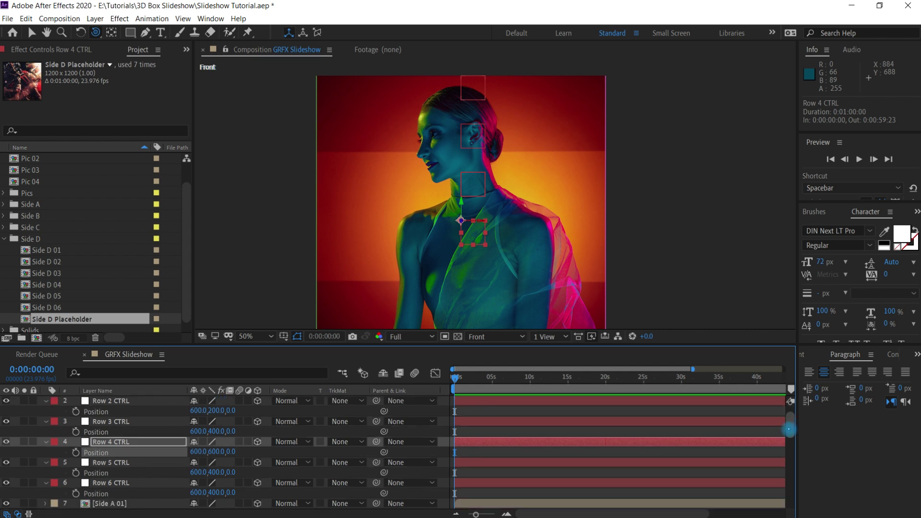
pyautogui.click(134, 446)
pyautogui.click(218, 456)
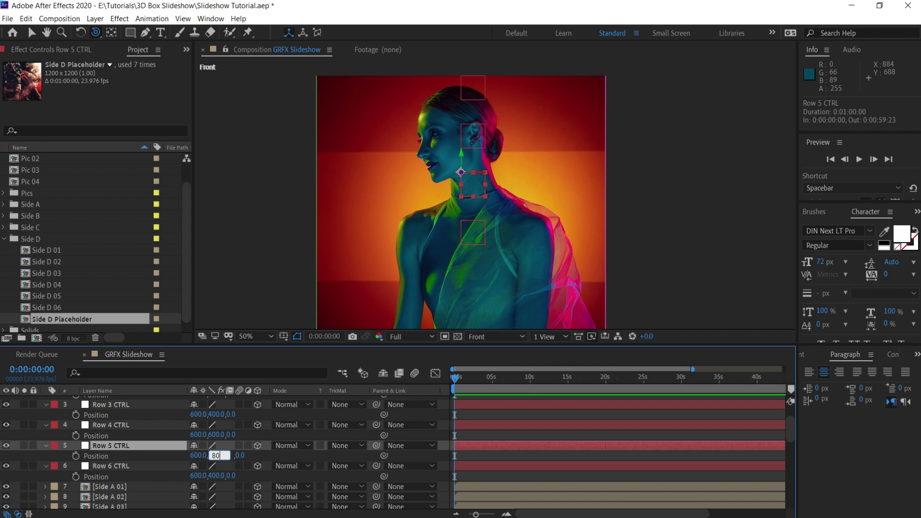
pyautogui.write('800')
pyautogui.press('Return')
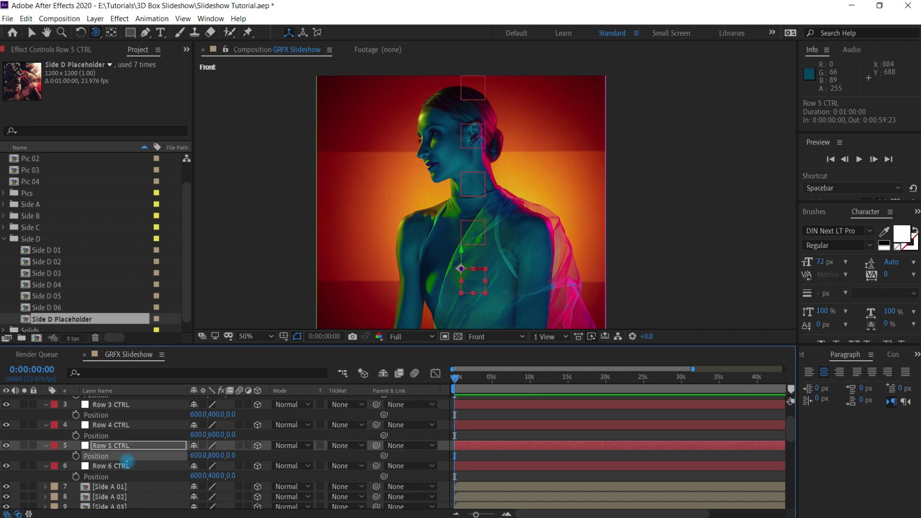
# - Set the Y position of the Row 6 CTRL null to 1000
pyautogui.click(131, 466)
pyautogui.click(216, 476)
pyautogui.write('1000')
pyautogui.press('Return')
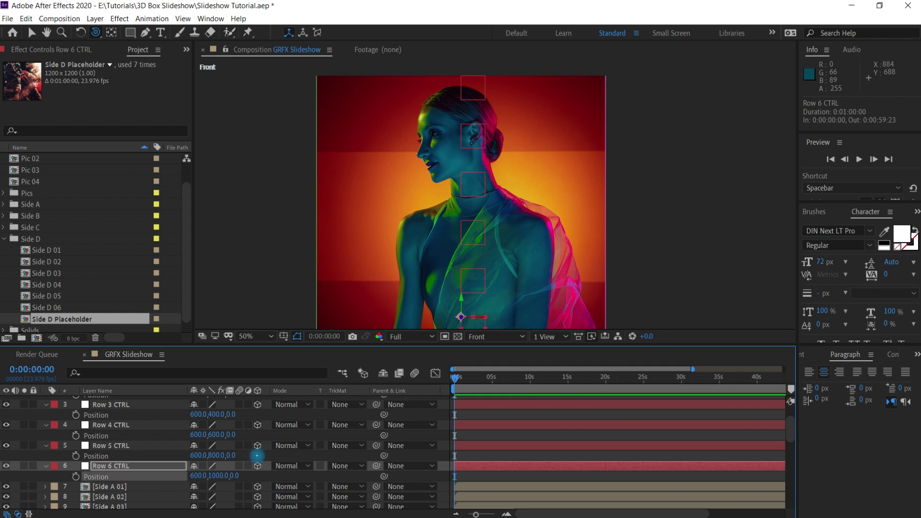
# - Enlarge the timeline to fill the workspace, collapse the open properties of all layers and leave nothing selected
pyautogui.moveTo(550, 185); pyautogui.dragTo(555, 230)
pyautogui.press('c')
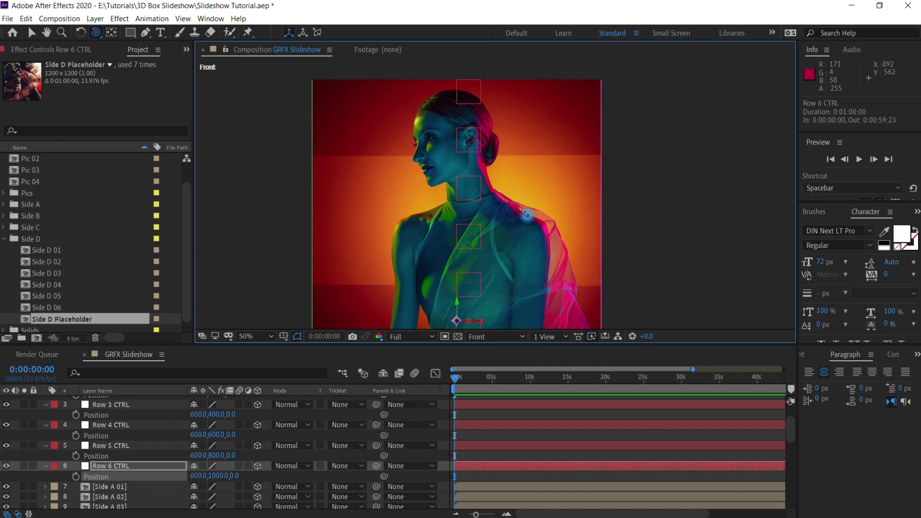
pyautogui.press('`')
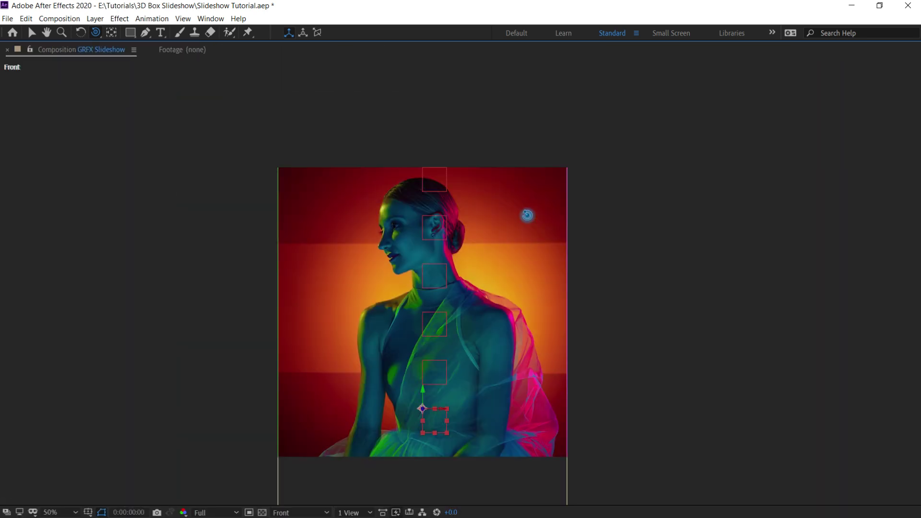
pyautogui.press('`')
pyautogui.press('`')
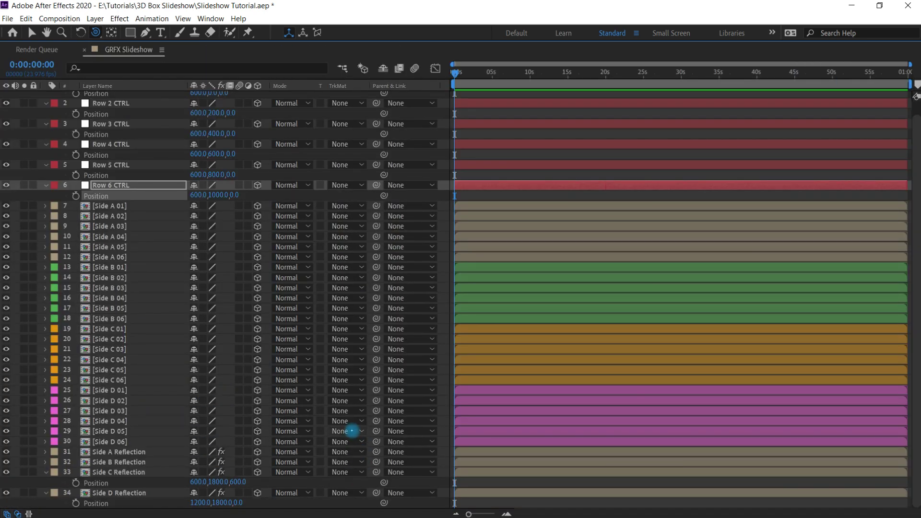
pyautogui.moveTo(918, 126); pyautogui.dragTo(904, 76)
pyautogui.hotkey('ctrl', 'a')
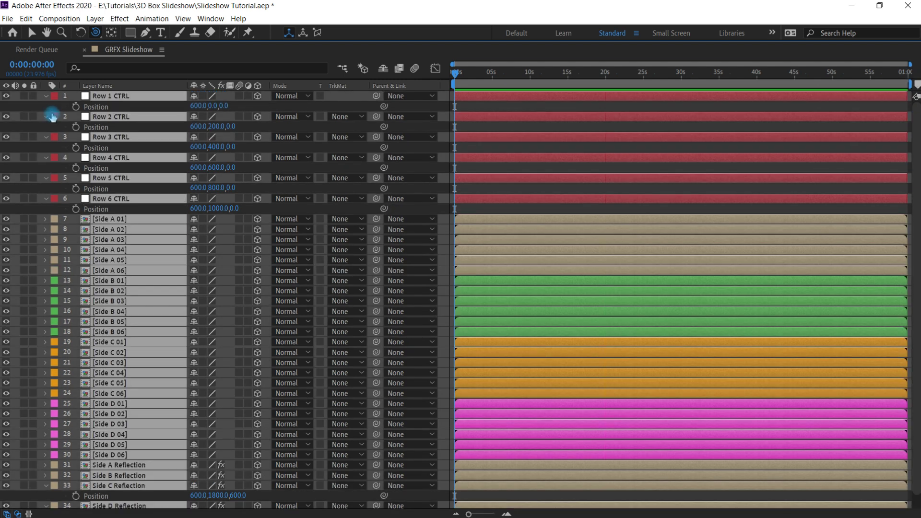
pyautogui.click(45, 116)
pyautogui.hotkey('ctrl', 'shift', 'a')
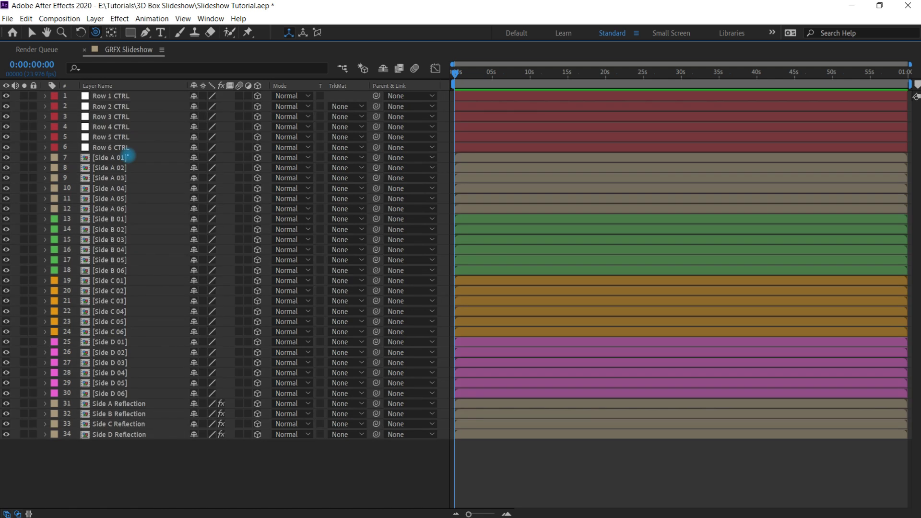
# - Parent the Side A 01, Side B 01, Side C 01 and Side D 01 layers to the Row 1 CTRL null
pyautogui.click(123, 158)
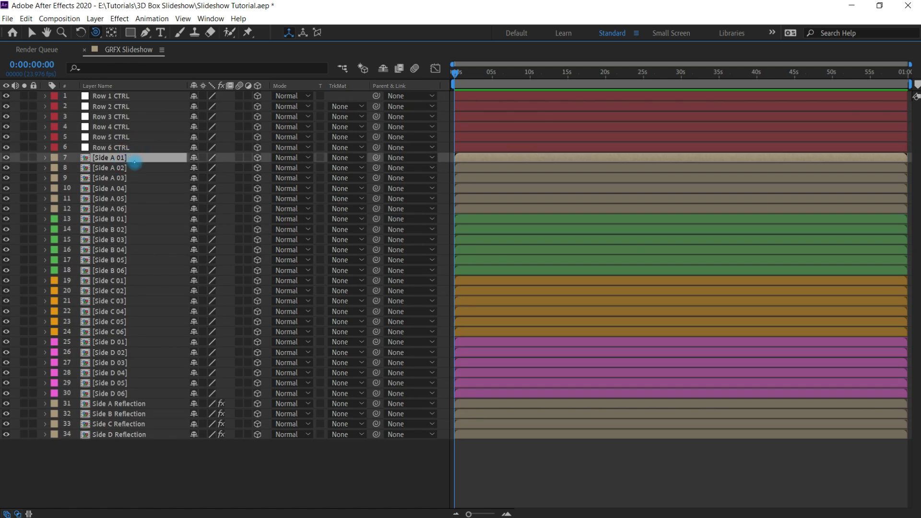
pyautogui.keyDown('ctrl'); pyautogui.click(120, 219); pyautogui.keyUp('ctrl')
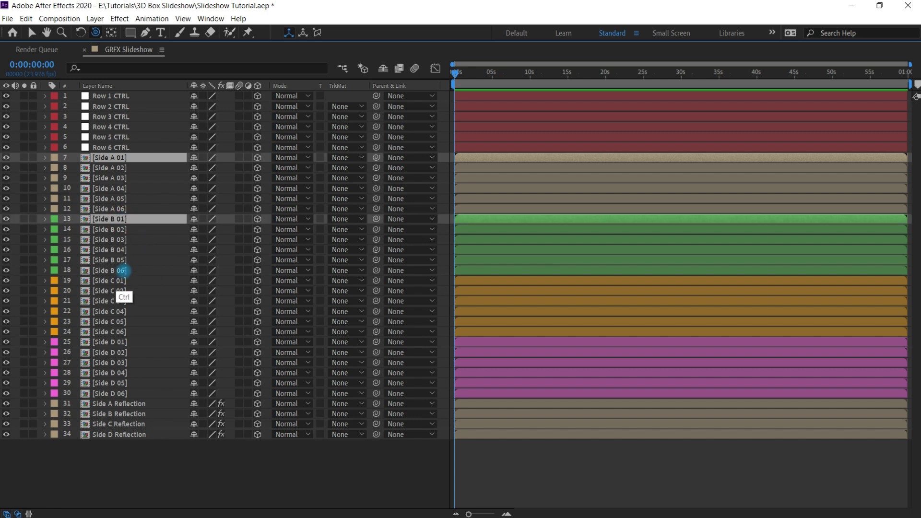
pyautogui.keyDown('ctrl'); pyautogui.click(121, 281); pyautogui.keyUp('ctrl')
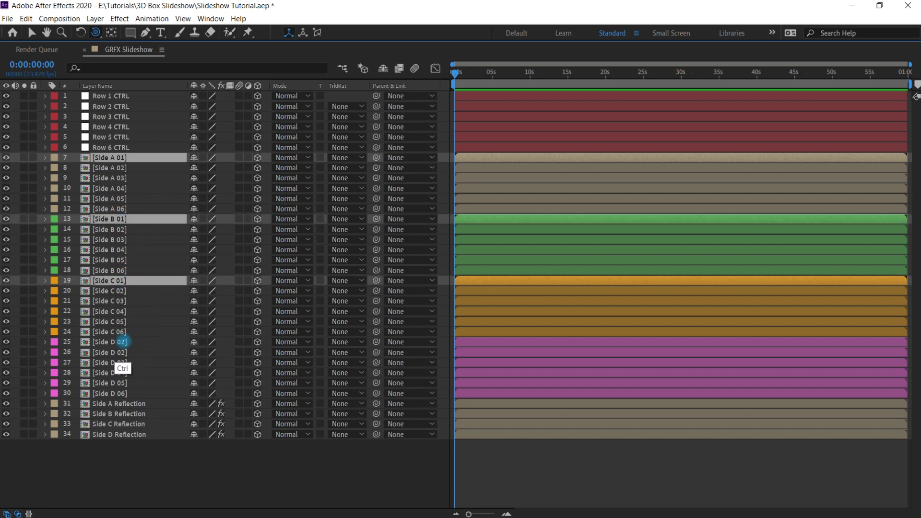
pyautogui.keyDown('ctrl'); pyautogui.click(122, 342); pyautogui.keyUp('ctrl')
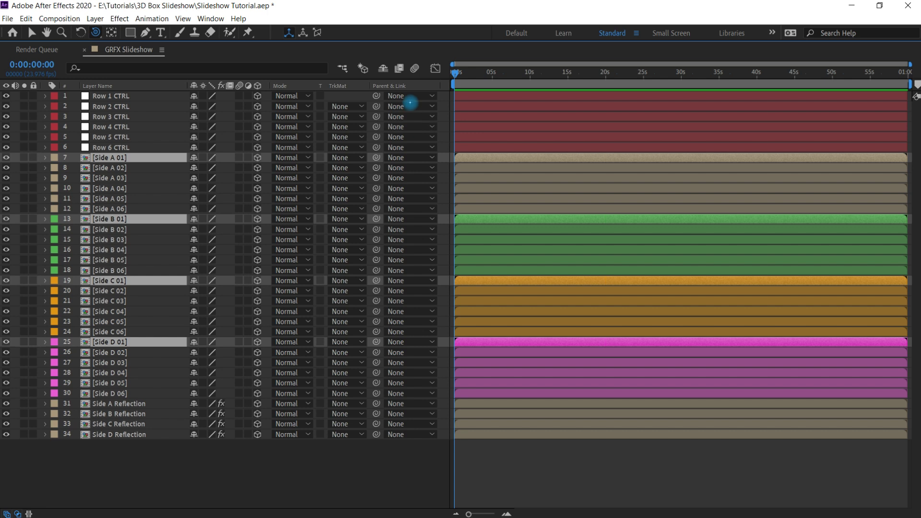
pyautogui.click(412, 155)
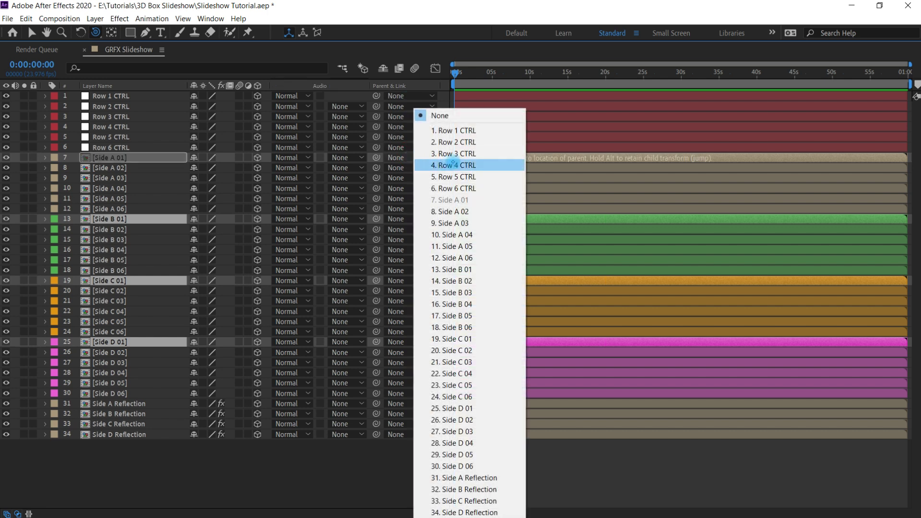
pyautogui.click(467, 131)
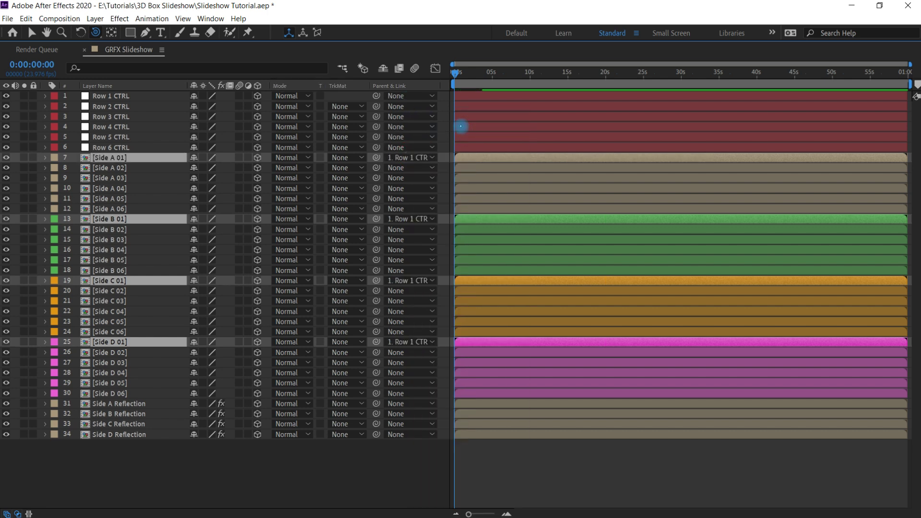
# - Parent the Side A 02, Side B 02, Side C 02 and Side D 02 layers to the Row 2 CTRL null
pyautogui.click(123, 167)
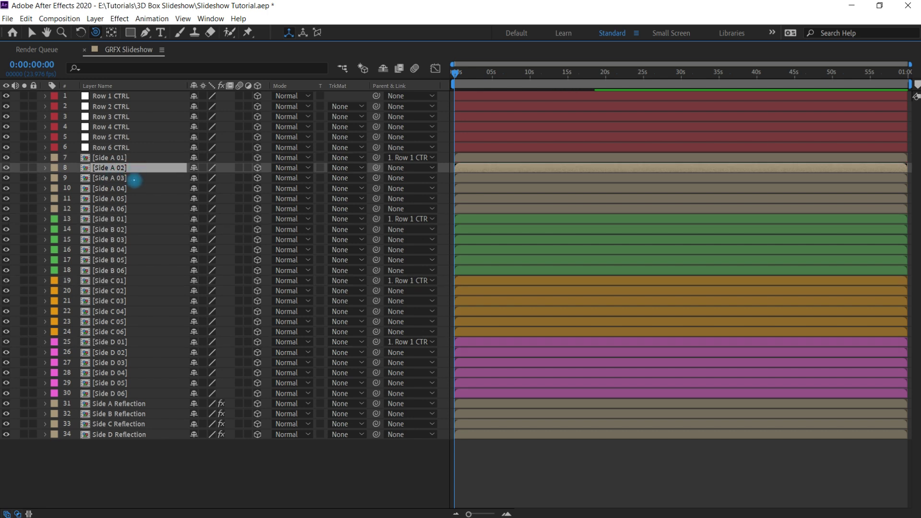
pyautogui.keyDown('ctrl'); pyautogui.click(120, 229); pyautogui.keyUp('ctrl')
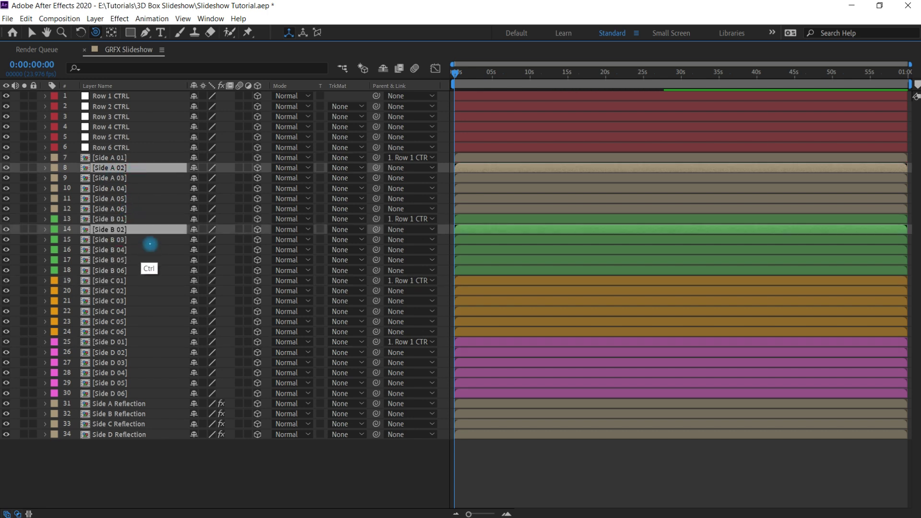
pyautogui.keyDown('ctrl'); pyautogui.click(121, 291); pyautogui.keyUp('ctrl')
pyautogui.keyDown('ctrl'); pyautogui.click(122, 353); pyautogui.keyUp('ctrl')
pyautogui.click(410, 353)
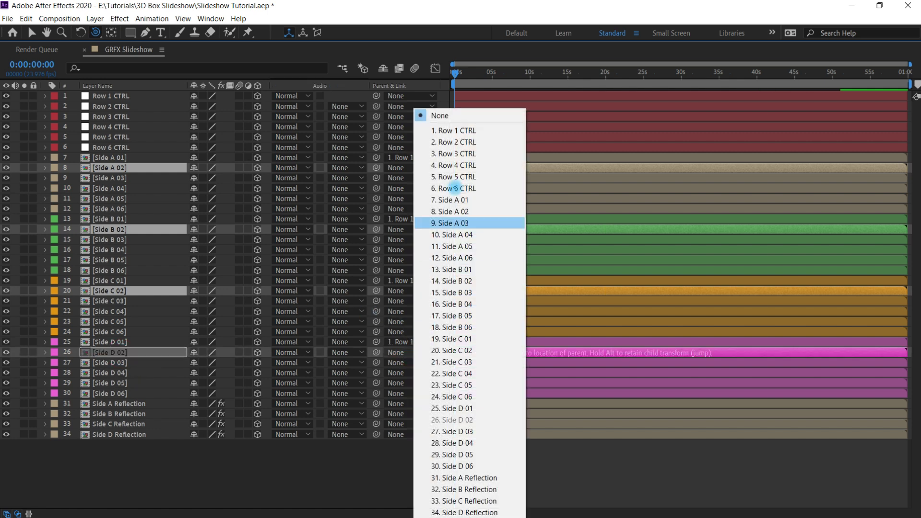
pyautogui.click(468, 142)
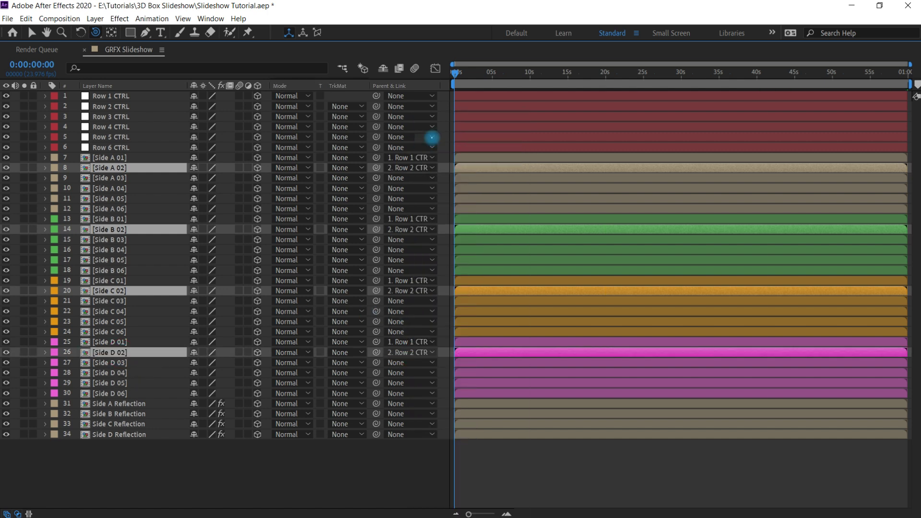
# - Parent the Side A 03, Side B 03, Side C 03 and Side D 03 layers to the Row 3 CTRL null
pyautogui.click(122, 179)
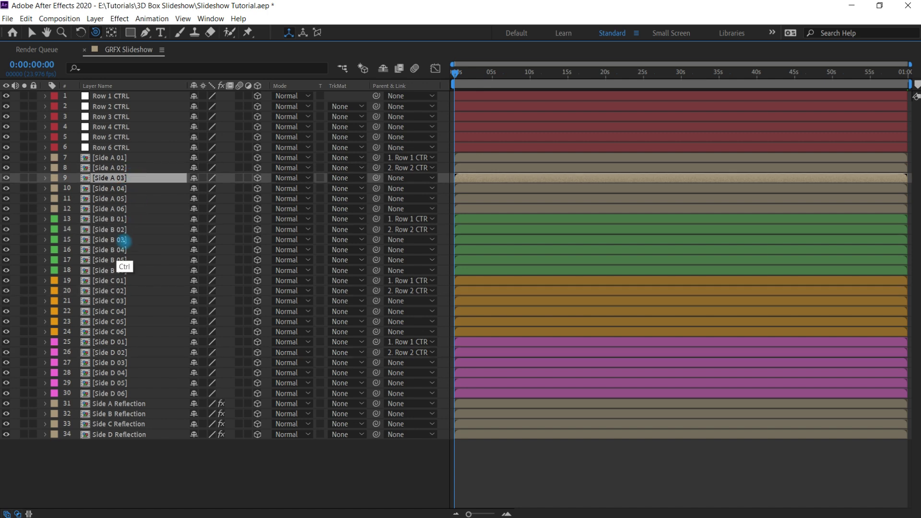
pyautogui.keyDown('ctrl'); pyautogui.click(122, 239); pyautogui.keyUp('ctrl')
pyautogui.keyDown('ctrl'); pyautogui.click(124, 291); pyautogui.keyUp('ctrl')
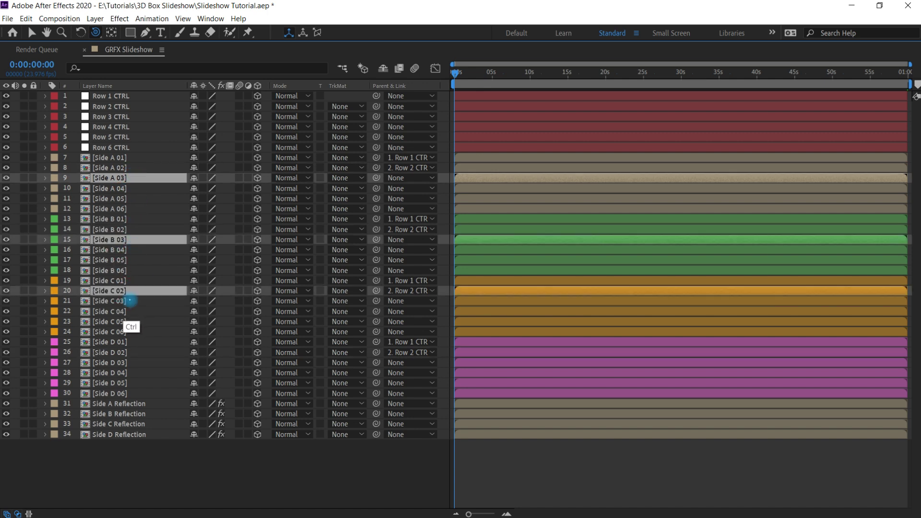
pyautogui.keyDown('ctrl'); pyautogui.click(124, 292); pyautogui.keyUp('ctrl')
pyautogui.keyDown('ctrl'); pyautogui.click(122, 301); pyautogui.keyUp('ctrl')
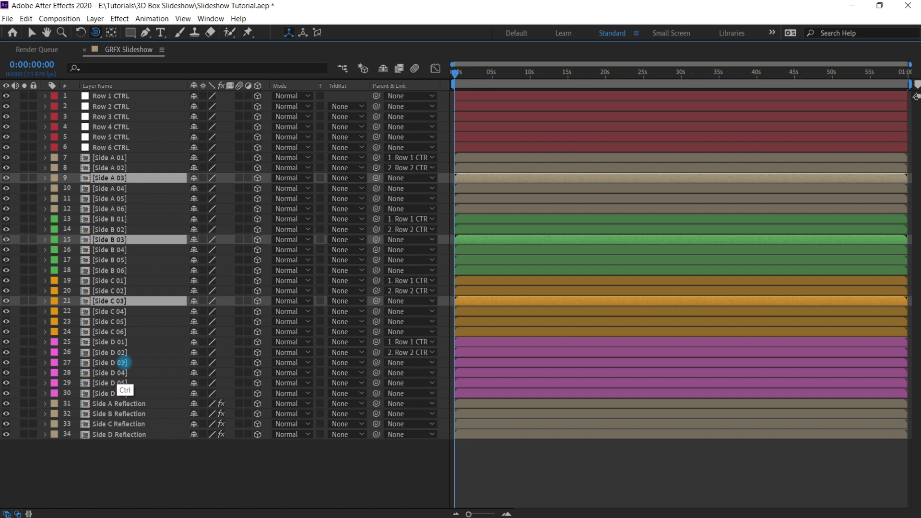
pyautogui.keyDown('ctrl'); pyautogui.click(122, 363); pyautogui.keyUp('ctrl')
pyautogui.click(414, 363)
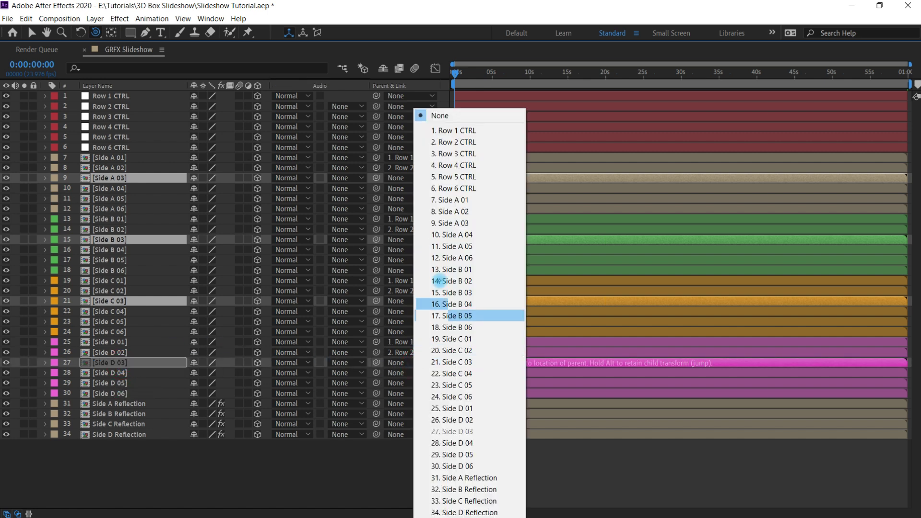
pyautogui.click(455, 153)
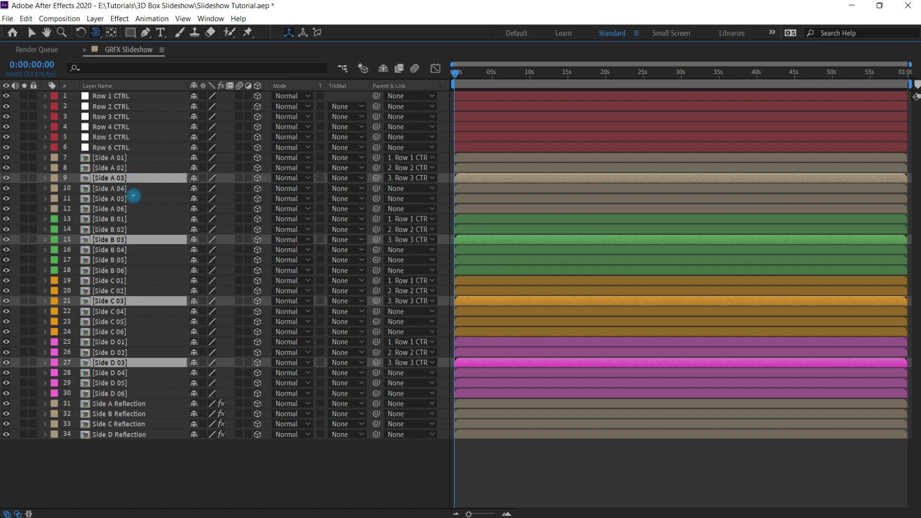
# - Parent the Side A 04, Side B 04, Side C 04 and Side D 04 layers to the Row 4 CTRL null
pyautogui.click(122, 189)
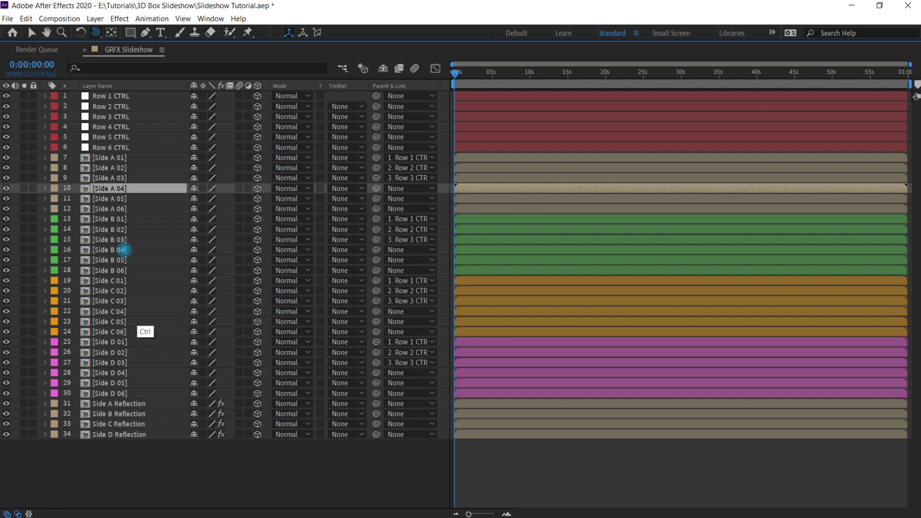
pyautogui.keyDown('ctrl'); pyautogui.click(124, 250); pyautogui.keyUp('ctrl')
pyautogui.keyDown('ctrl'); pyautogui.click(124, 311); pyautogui.keyUp('ctrl')
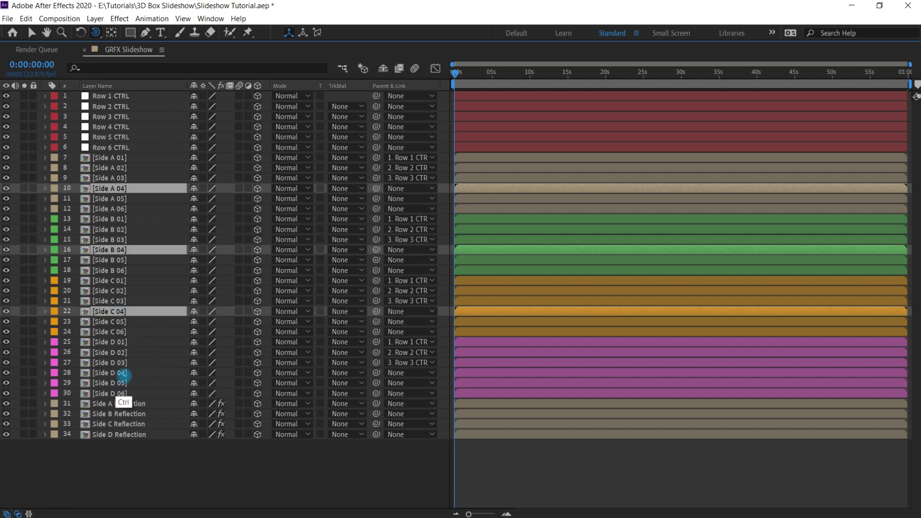
pyautogui.keyDown('ctrl'); pyautogui.click(124, 374); pyautogui.keyUp('ctrl')
pyautogui.click(413, 373)
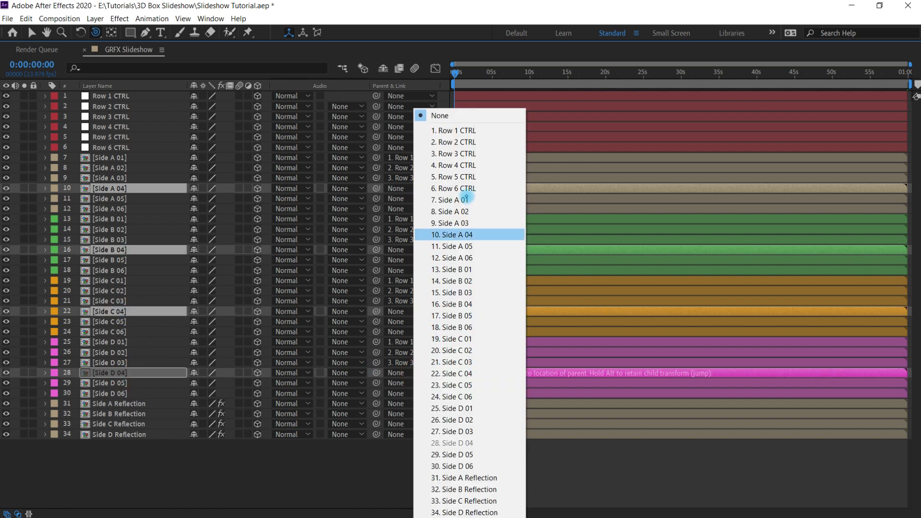
pyautogui.click(458, 164)
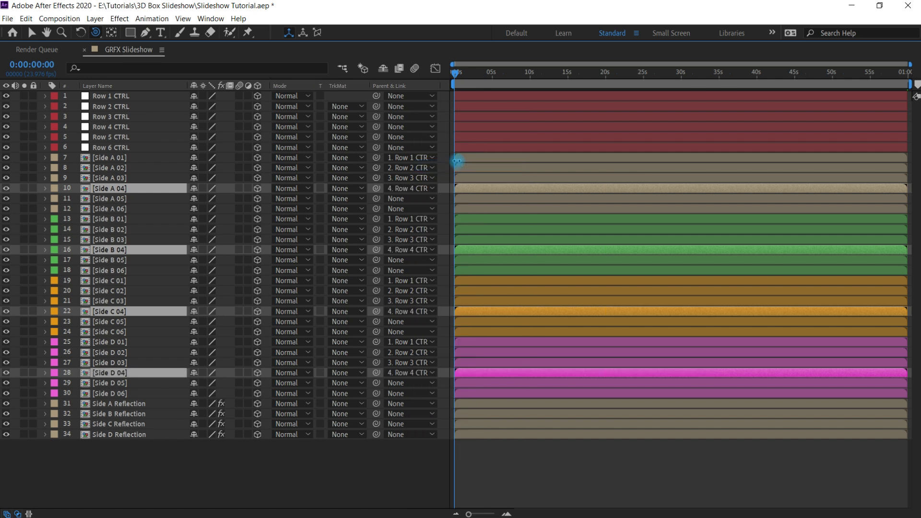
# - Parent the Side A 05, Side B 05, Side C 05 and Side D 05 layers to the Row 5 CTRL null
pyautogui.click(126, 199)
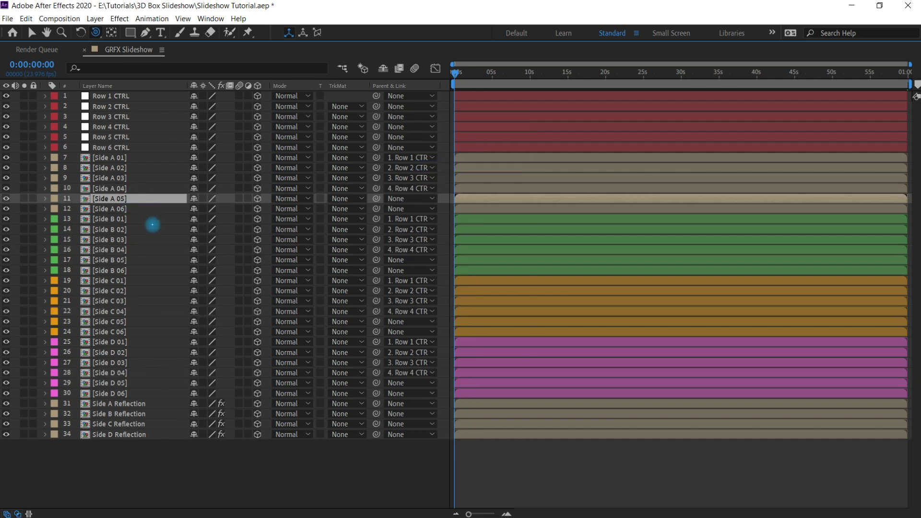
pyautogui.keyDown('ctrl'); pyautogui.click(117, 260); pyautogui.keyUp('ctrl')
pyautogui.keyDown('ctrl'); pyautogui.click(120, 322); pyautogui.keyUp('ctrl')
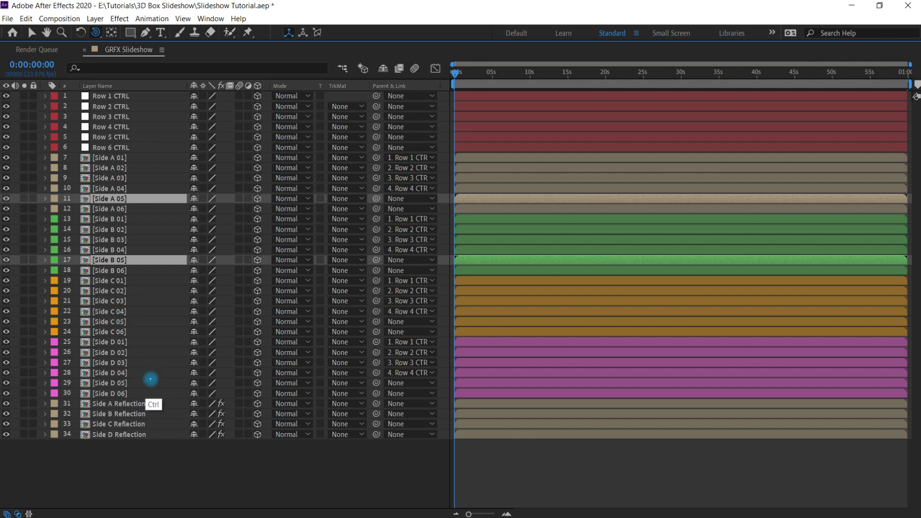
pyautogui.keyDown('ctrl'); pyautogui.click(123, 383); pyautogui.keyUp('ctrl')
pyautogui.click(418, 384)
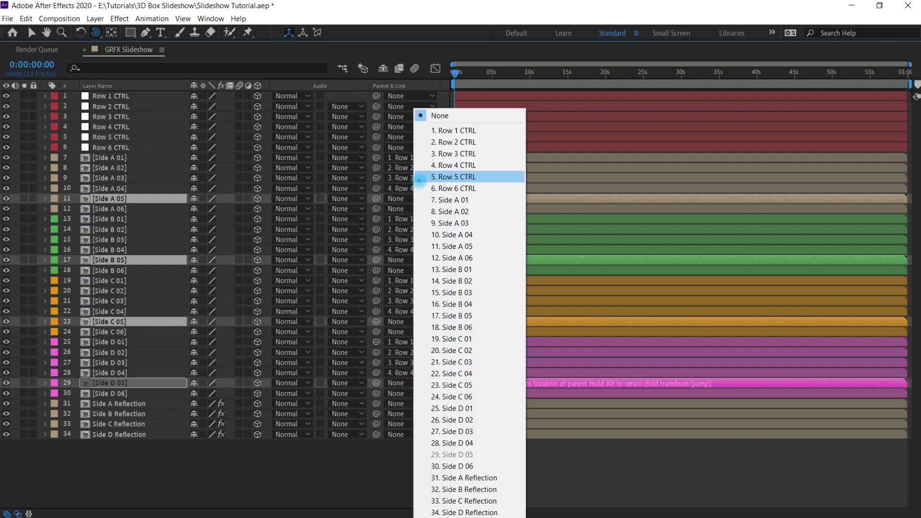
pyautogui.click(454, 176)
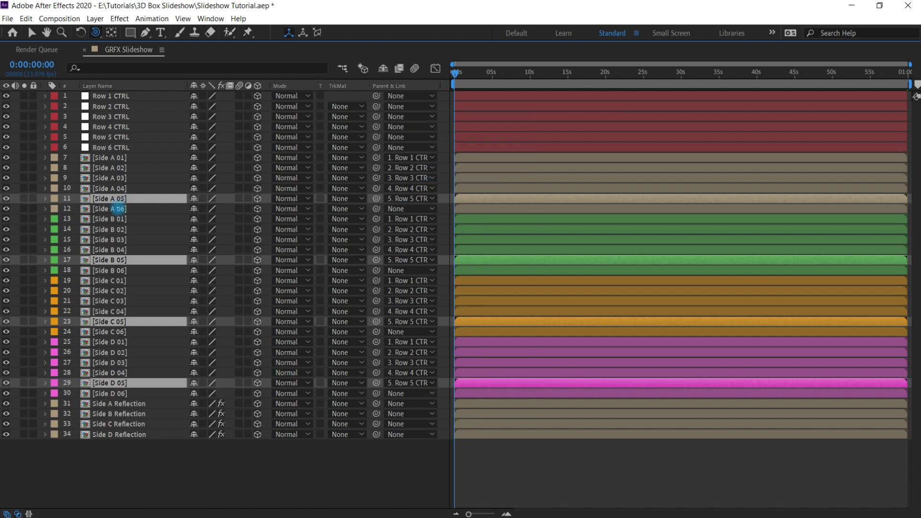
# - Parent the Side A 06, Side B 06, Side C 06 and Side D 06 layers and all four Side Reflection layers to the Row 6 CTRL null
pyautogui.click(117, 209)
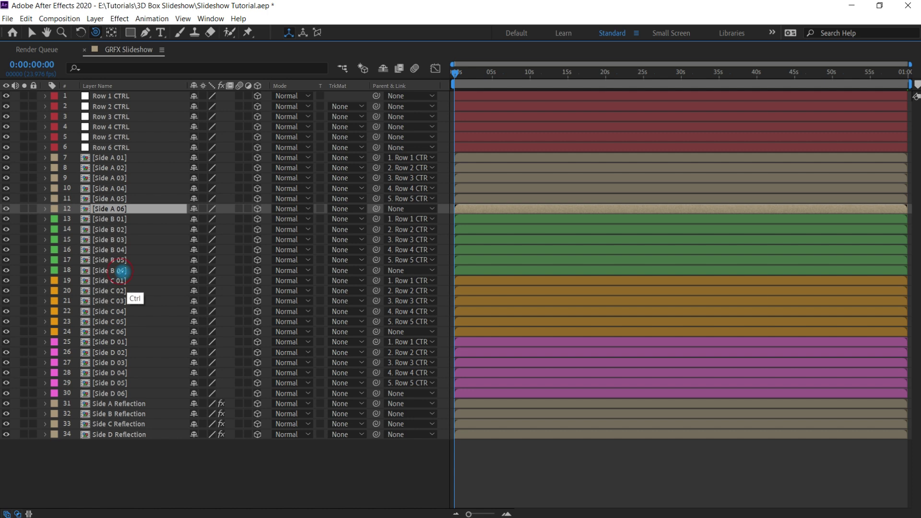
pyautogui.keyDown('ctrl'); pyautogui.click(120, 271); pyautogui.keyUp('ctrl')
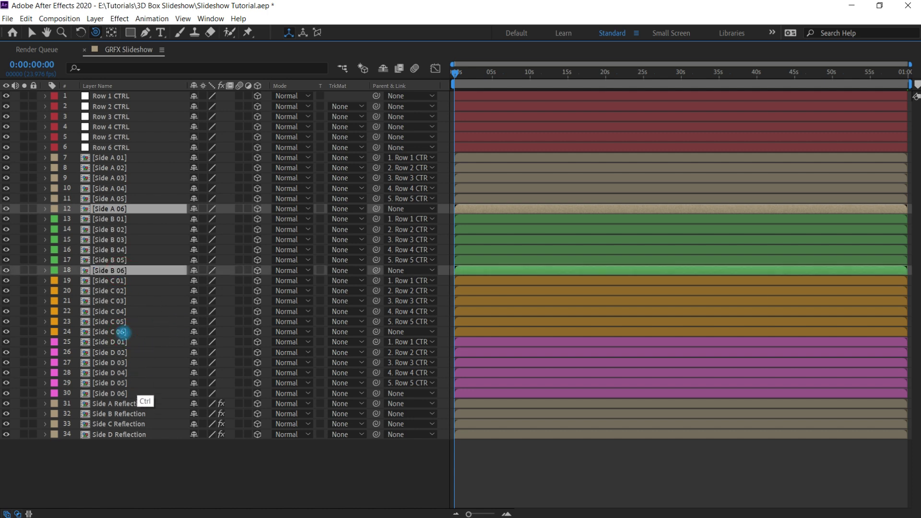
pyautogui.keyDown('ctrl'); pyautogui.click(120, 332); pyautogui.keyUp('ctrl')
pyautogui.keyDown('ctrl'); pyautogui.click(120, 393); pyautogui.keyUp('ctrl')
pyautogui.keyDown('ctrl'); pyautogui.click(135, 404); pyautogui.keyUp('ctrl')
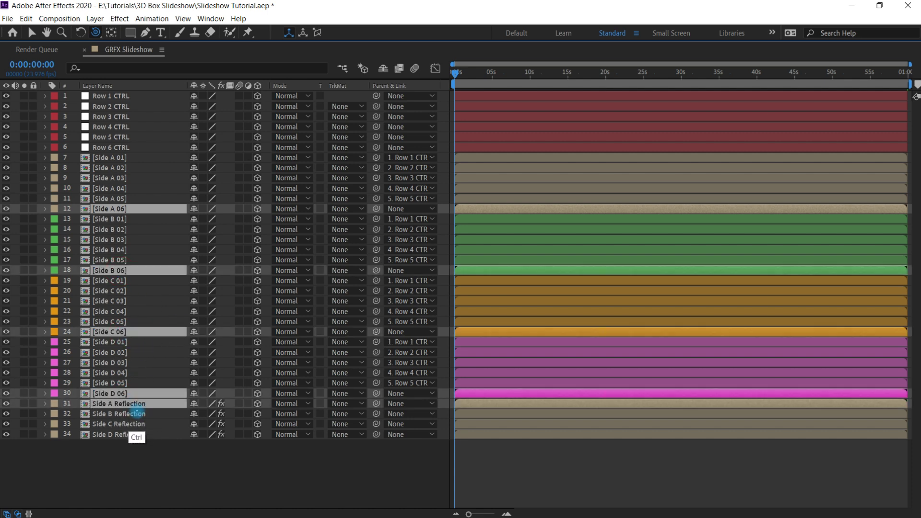
pyautogui.keyDown('ctrl'); pyautogui.click(135, 414); pyautogui.keyUp('ctrl')
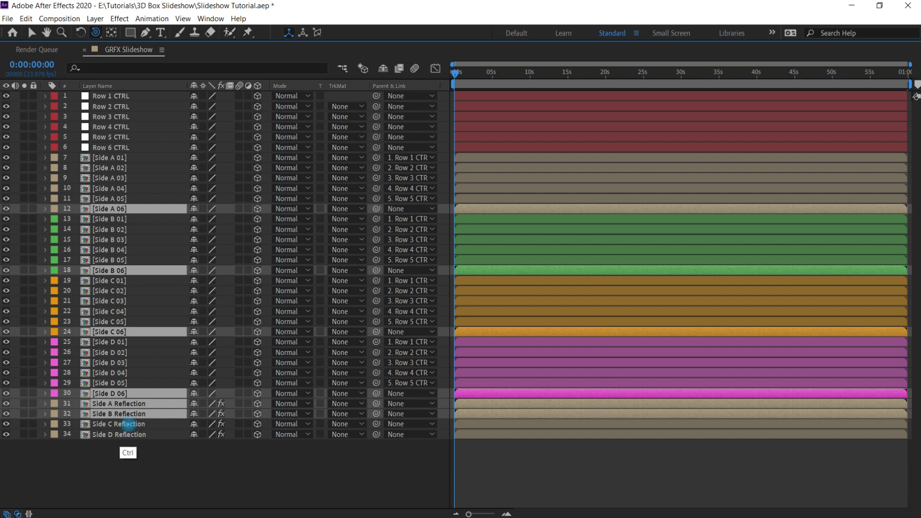
pyautogui.keyDown('ctrl'); pyautogui.click(130, 424); pyautogui.keyUp('ctrl')
pyautogui.keyDown('ctrl'); pyautogui.click(132, 434); pyautogui.keyUp('ctrl')
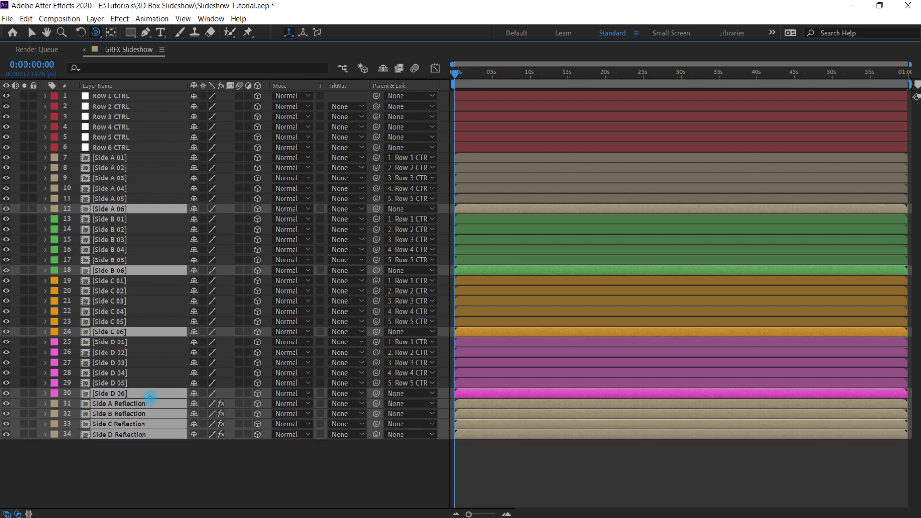
pyautogui.click(410, 394)
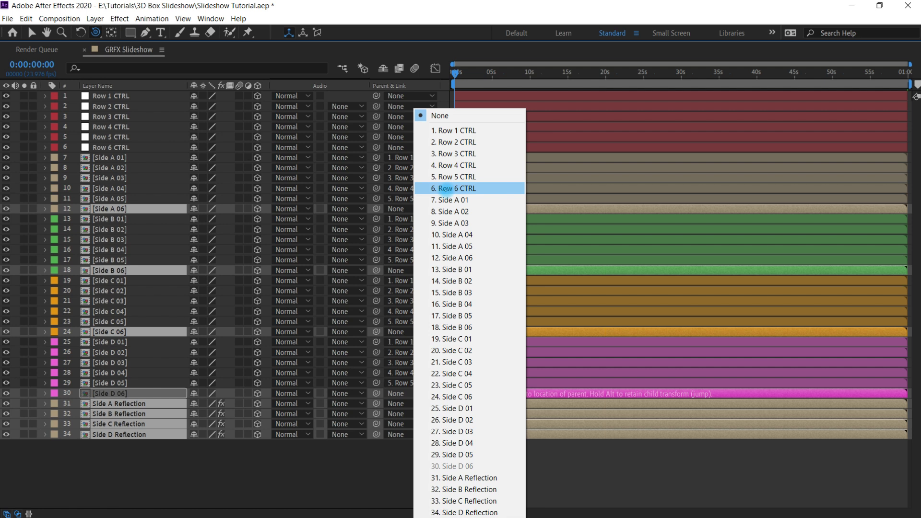
pyautogui.click(473, 190)
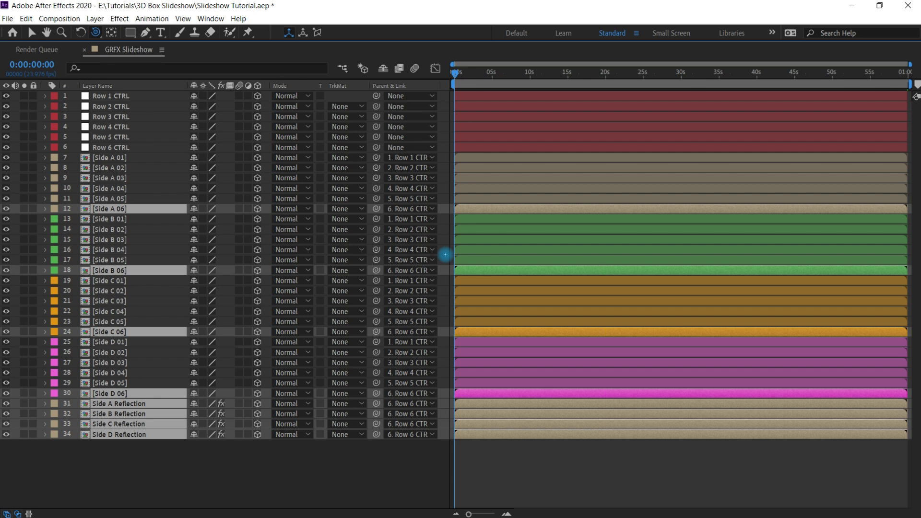
# - Deselect all layers, restore the full workspace layout and switch the composition's 3D view to Custom View 1
pyautogui.click(359, 465)
pyautogui.press('`')
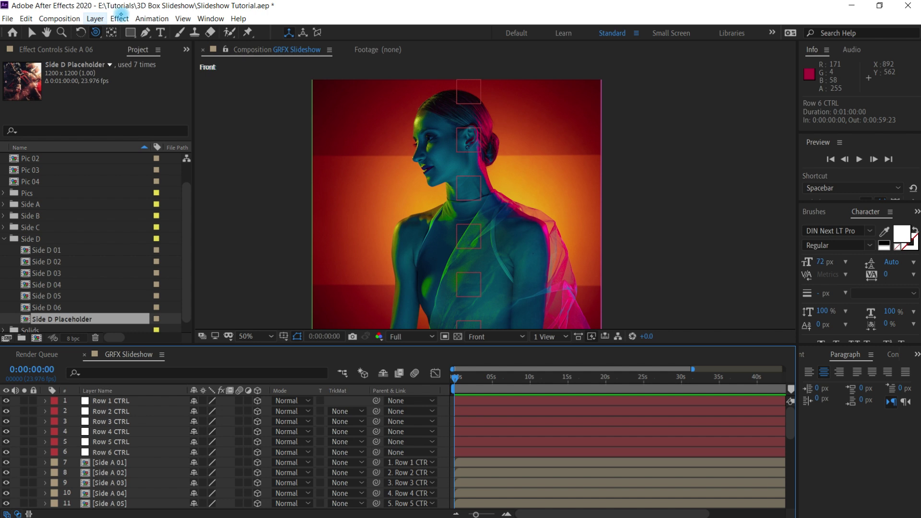
pyautogui.click(505, 341)
pyautogui.click(503, 337)
pyautogui.click(528, 444)
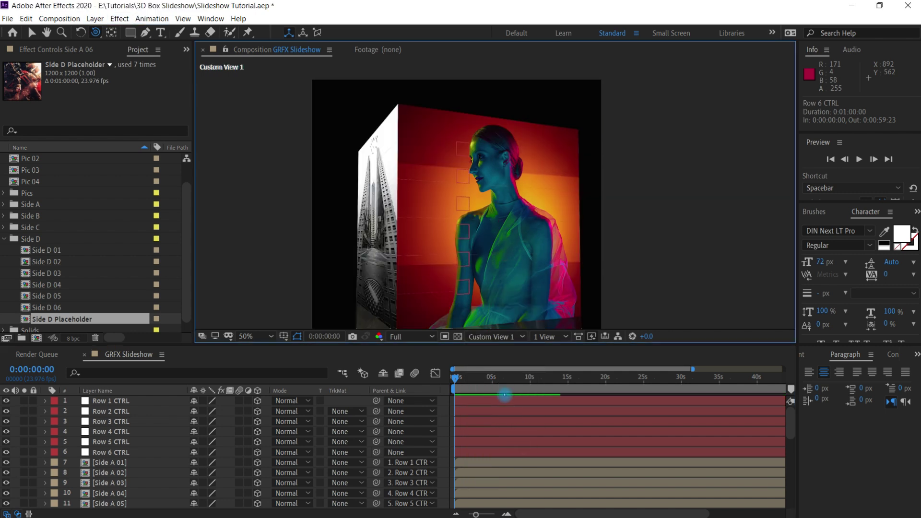
pyautogui.press('c')
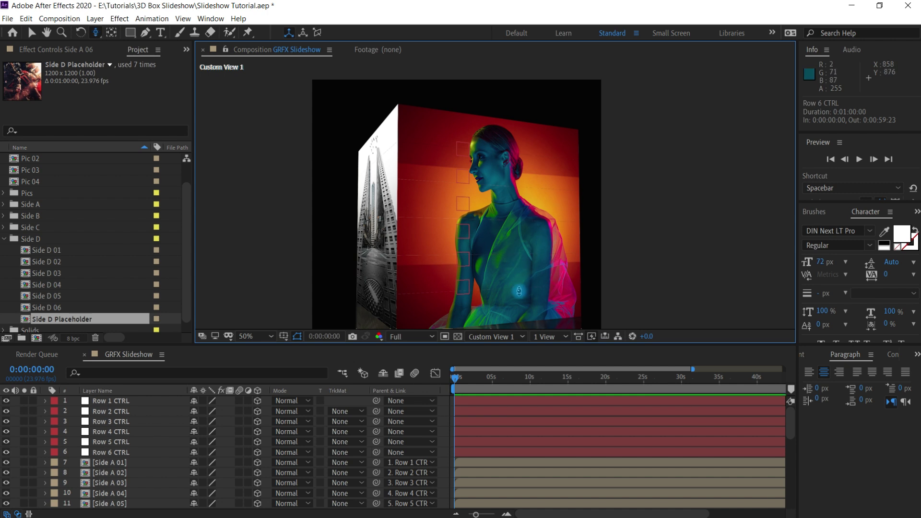
# - Reveal the rotation properties of the Row 1 CTRL null, try out a Y Rotation change and undo it
pyautogui.click(121, 402)
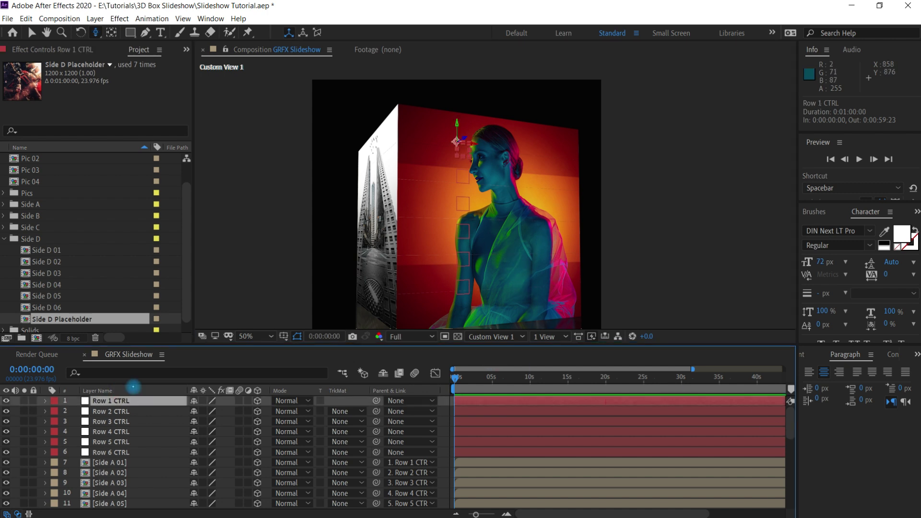
pyautogui.press('r')
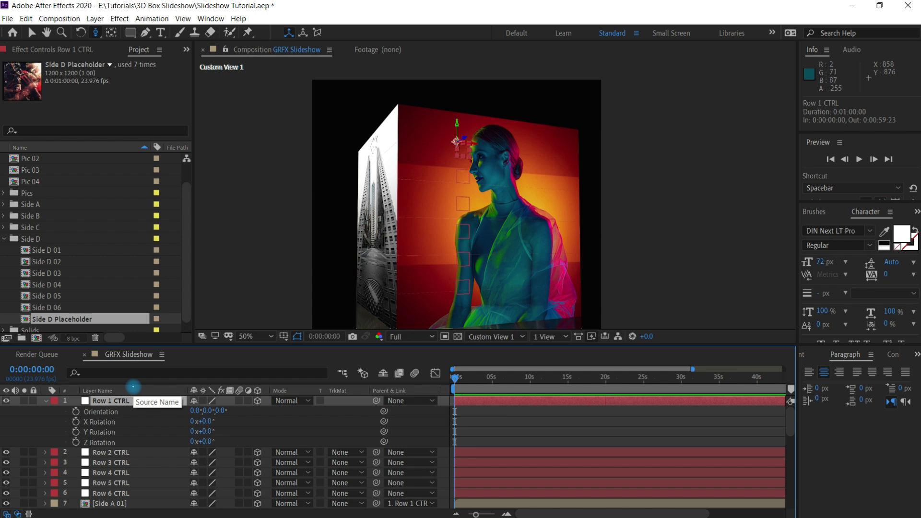
pyautogui.click(102, 432)
pyautogui.moveTo(206, 431); pyautogui.dragTo(241, 445)
pyautogui.hotkey('ctrl', 'z')
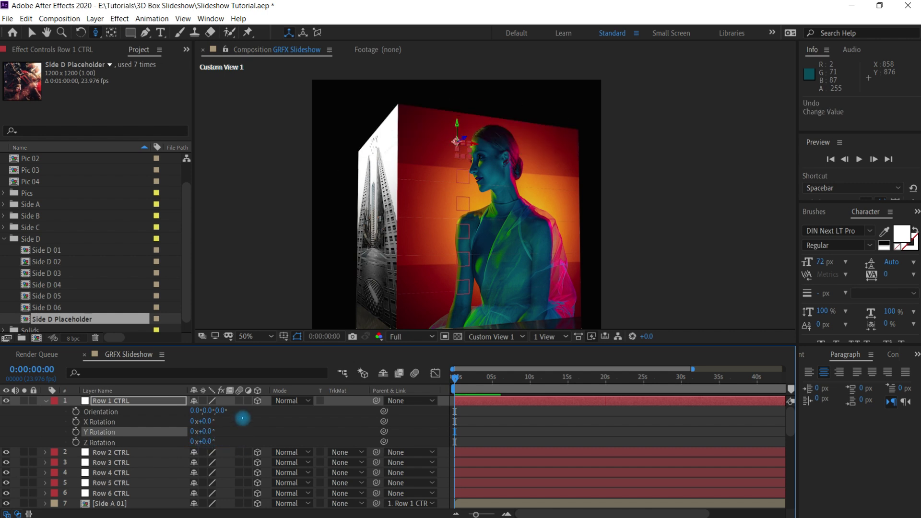
# - Keyframe the Y Rotation of the Row 1 CTRL null from 0° at 0:00:00:00 to -90° at 0:00:00:12
pyautogui.moveTo(693, 369); pyautogui.dragTo(482, 358)
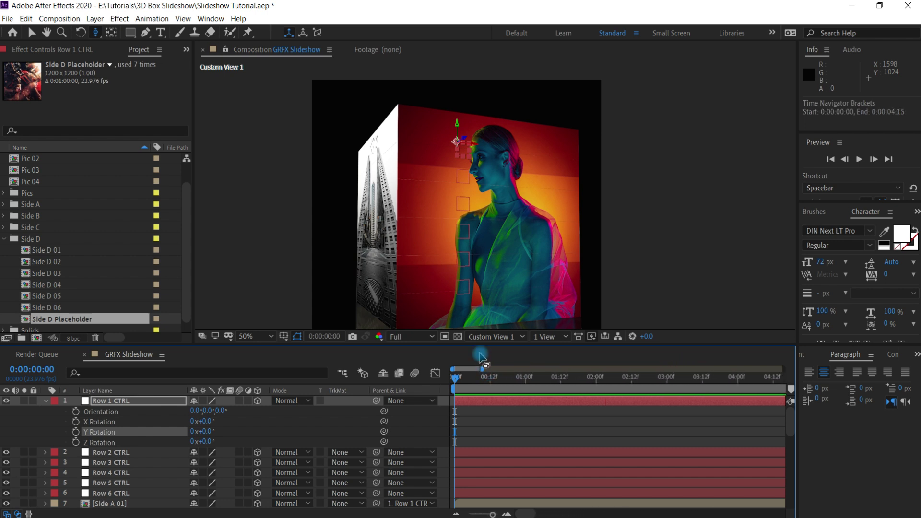
pyautogui.click(76, 432)
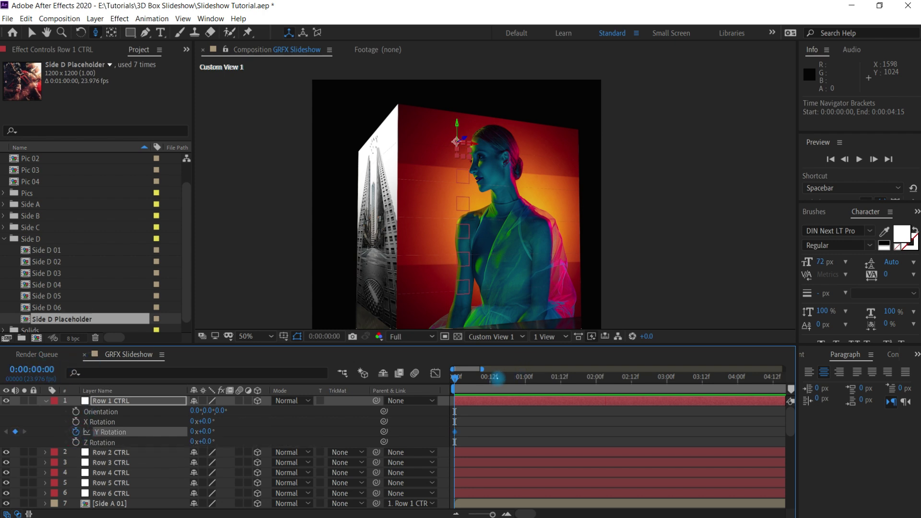
pyautogui.moveTo(483, 371); pyautogui.dragTo(473, 372)
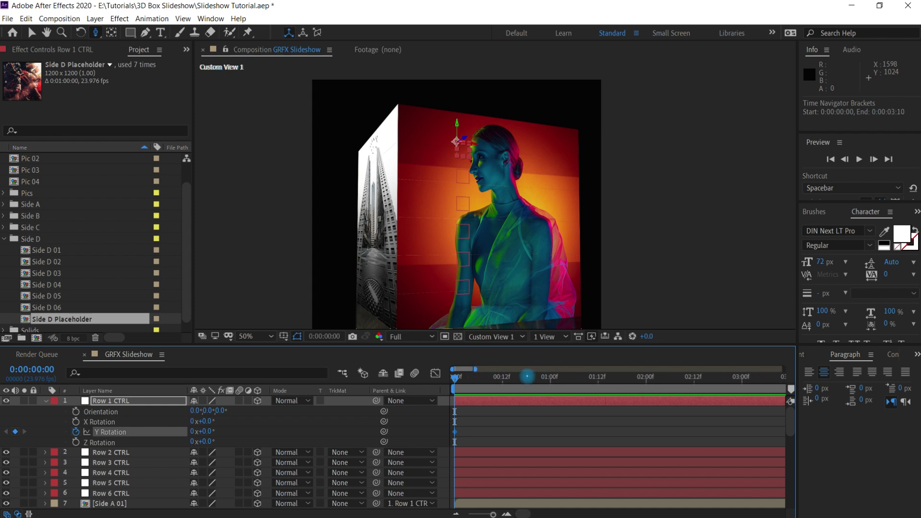
pyautogui.click(503, 379)
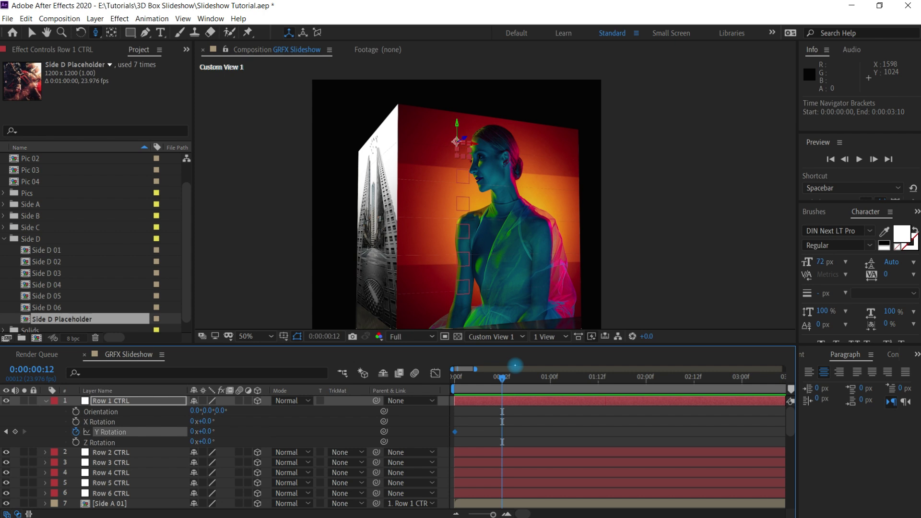
pyautogui.moveTo(210, 431)
pyautogui.mouseDown()
pyautogui.moveTo(229, 428)
pyautogui.moveTo(175, 434)
pyautogui.moveTo(206, 432)
pyautogui.mouseUp()
pyautogui.click(206, 432)
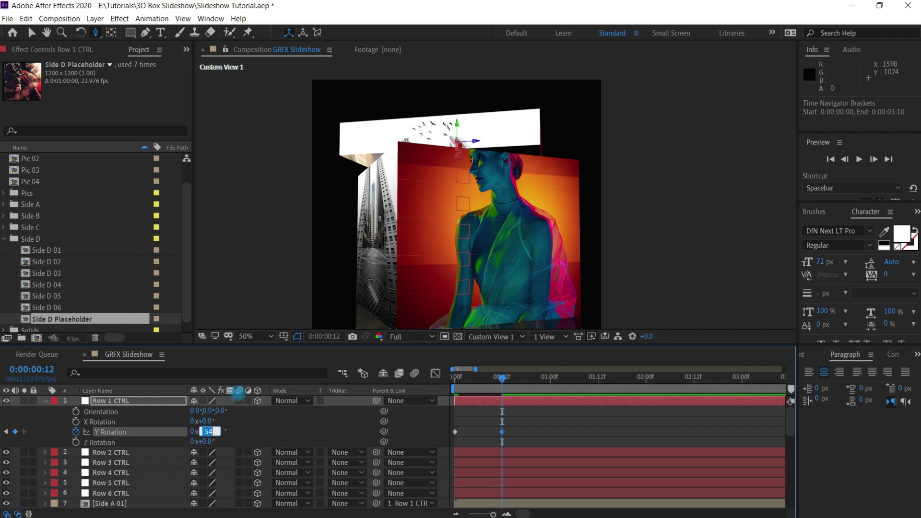
pyautogui.write('-90')
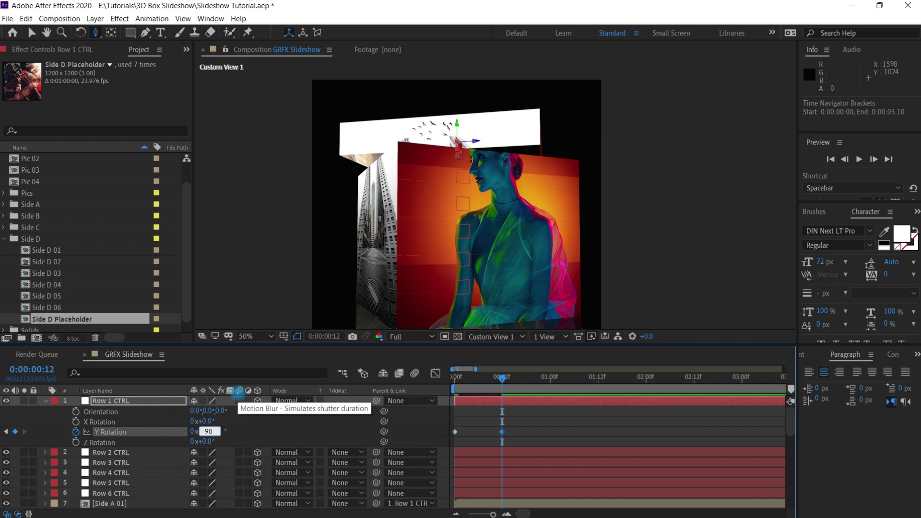
pyautogui.press('Return')
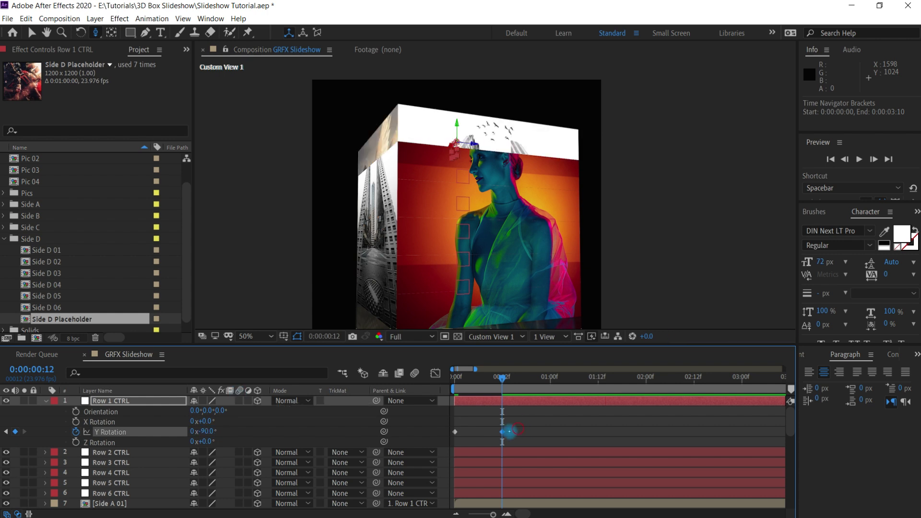
# - Apply Easy Ease to both Y Rotation keyframes of Row 1 CTRL and show their value graph in the Graph Editor
pyautogui.moveTo(523, 424); pyautogui.dragTo(439, 439)
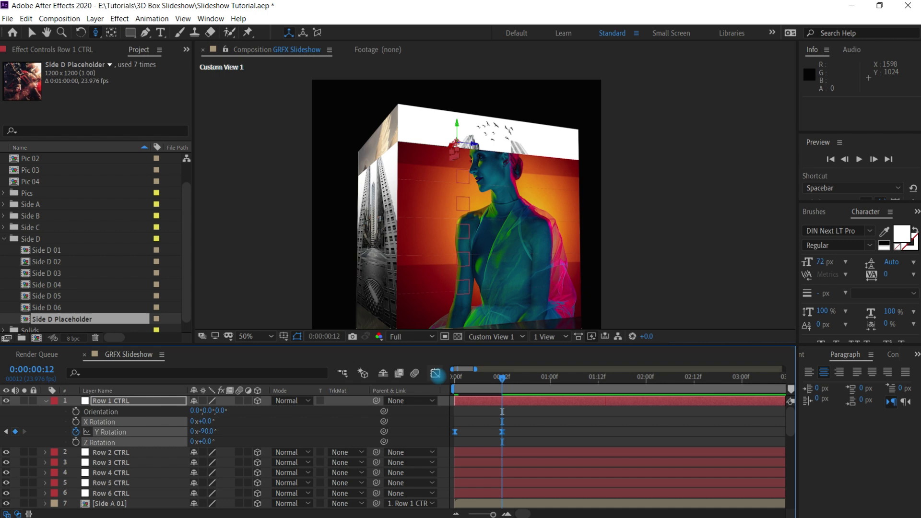
pyautogui.click(436, 373)
pyautogui.click(497, 502)
pyautogui.click(545, 390)
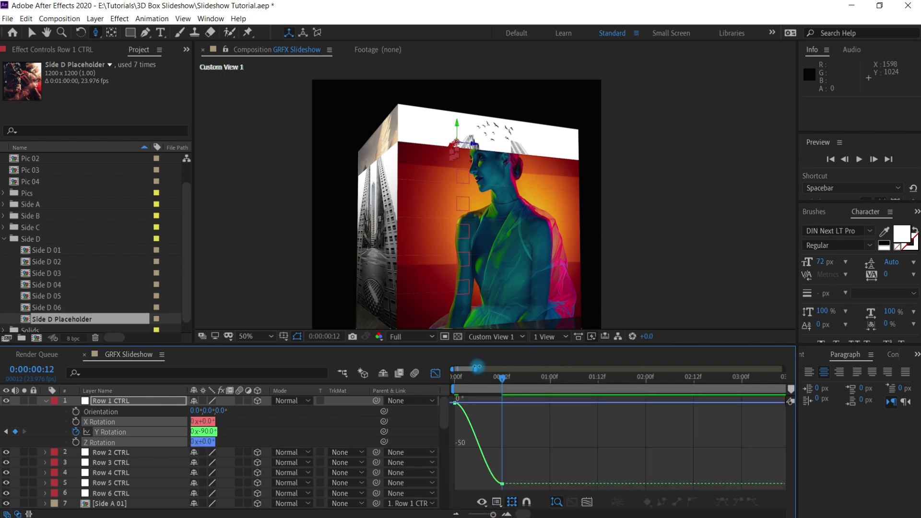
# - Reshape Row 1 CTRL's Y Rotation value curve by shortening the first keyframe's handle and lengthening the end keyframe's handle for a long ease-out
pyautogui.moveTo(475, 369); pyautogui.dragTo(464, 369)
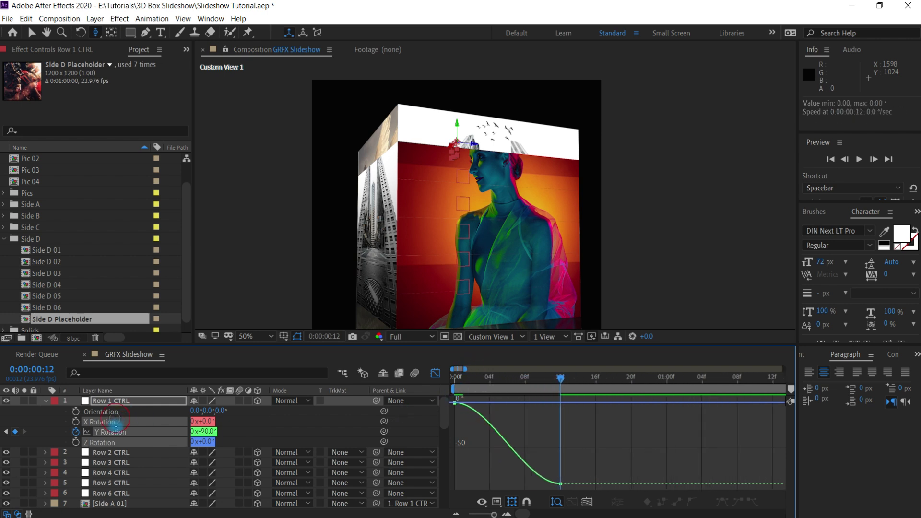
pyautogui.click(115, 431)
pyautogui.click(119, 399)
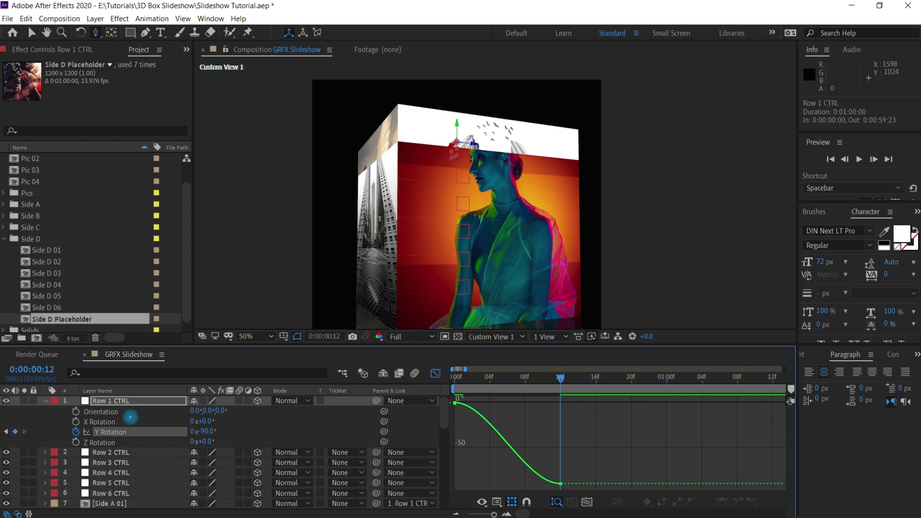
pyautogui.click(467, 414)
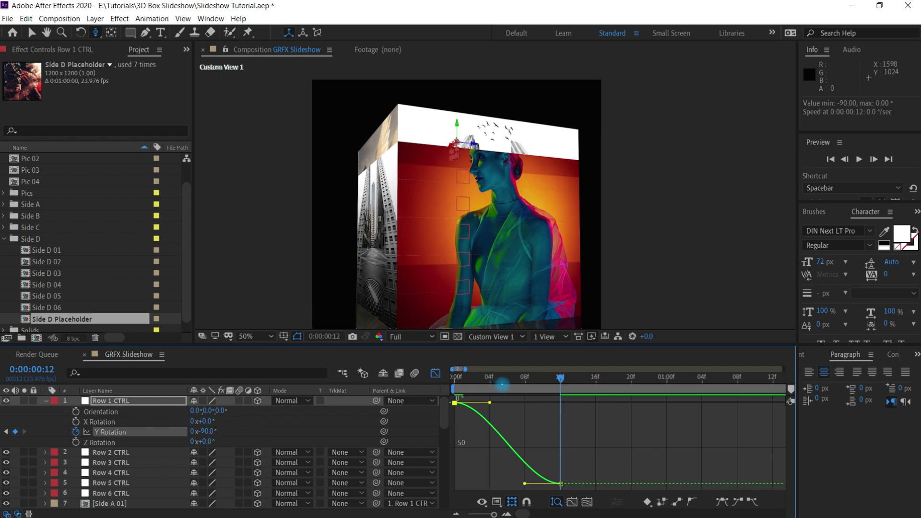
pyautogui.moveTo(487, 403)
pyautogui.mouseDown()
pyautogui.moveTo(520, 397)
pyautogui.moveTo(473, 402)
pyautogui.mouseUp()
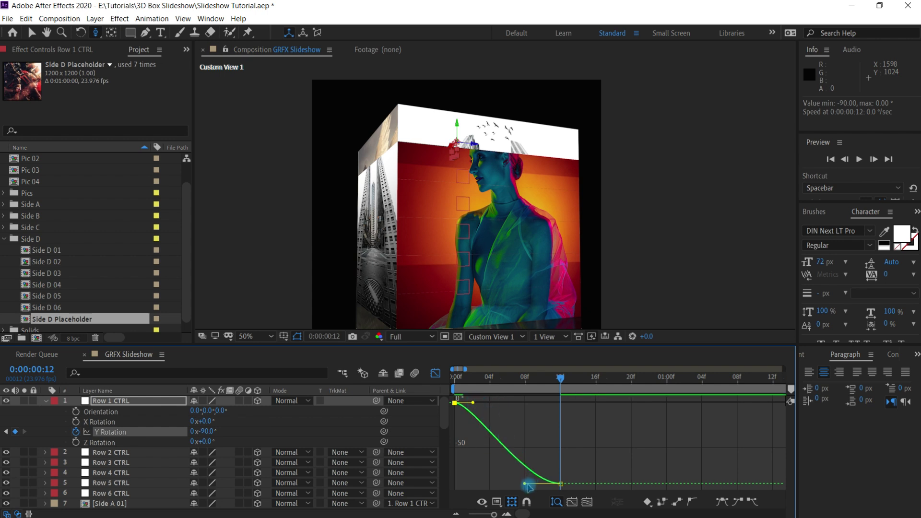
pyautogui.moveTo(516, 486); pyautogui.dragTo(476, 484)
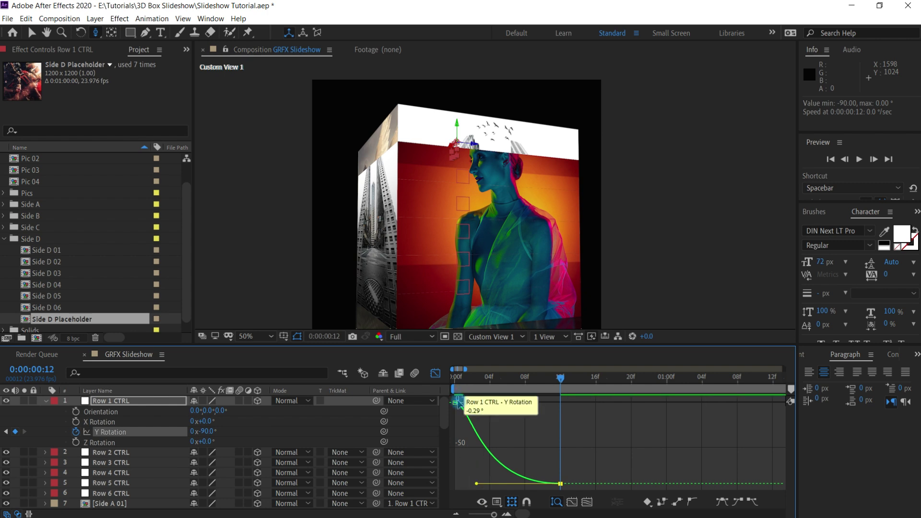
pyautogui.moveTo(490, 455)
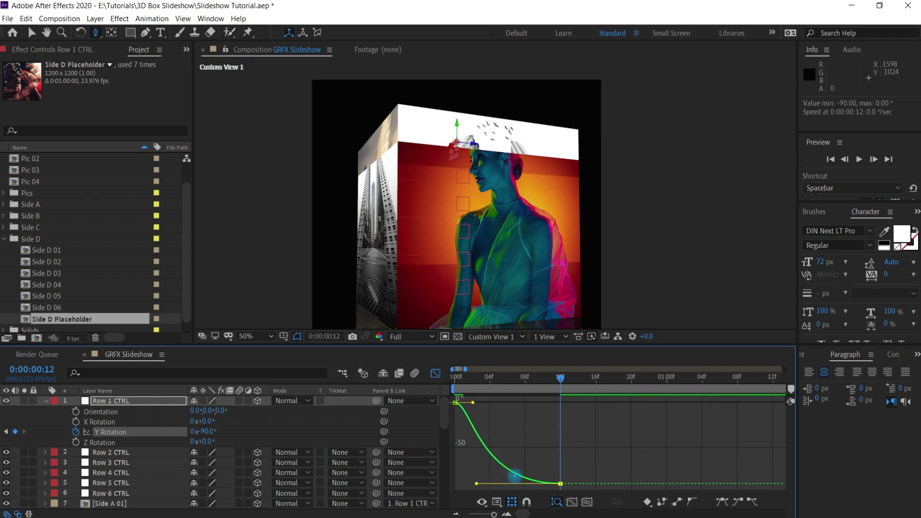
# - Preview the eased Row 1 rotation from the first frame twice
pyautogui.moveTo(464, 380); pyautogui.dragTo(434, 384)
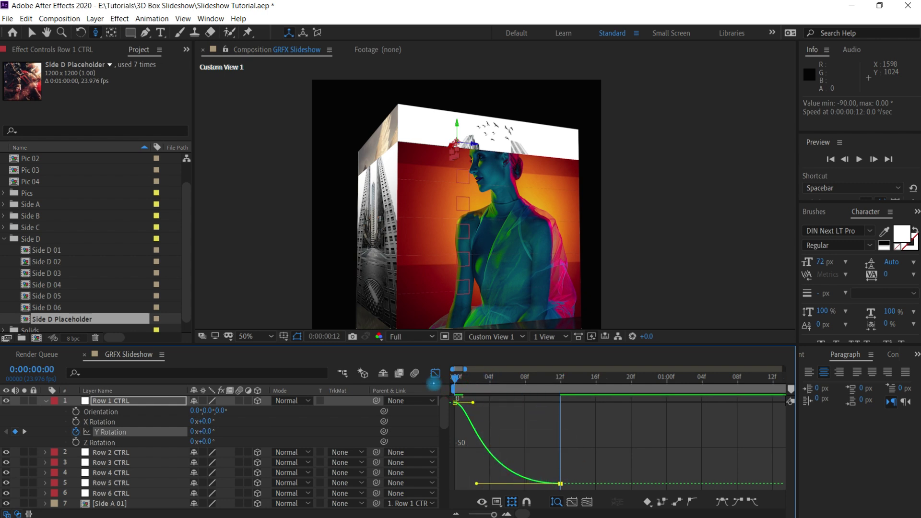
pyautogui.press('space')
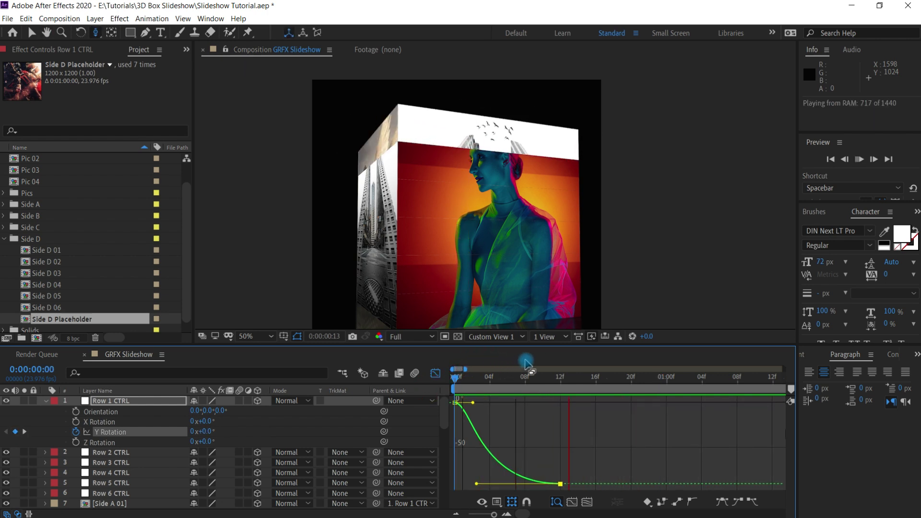
pyautogui.press('space')
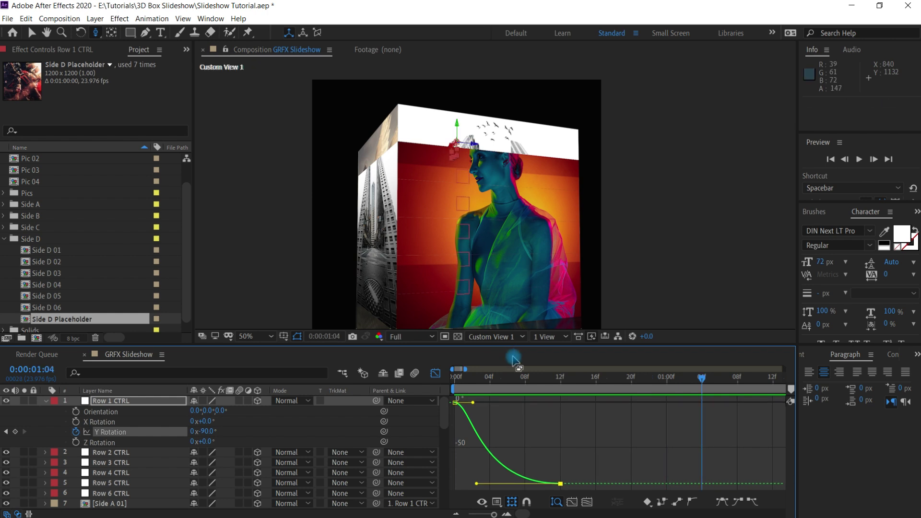
pyautogui.press('space')
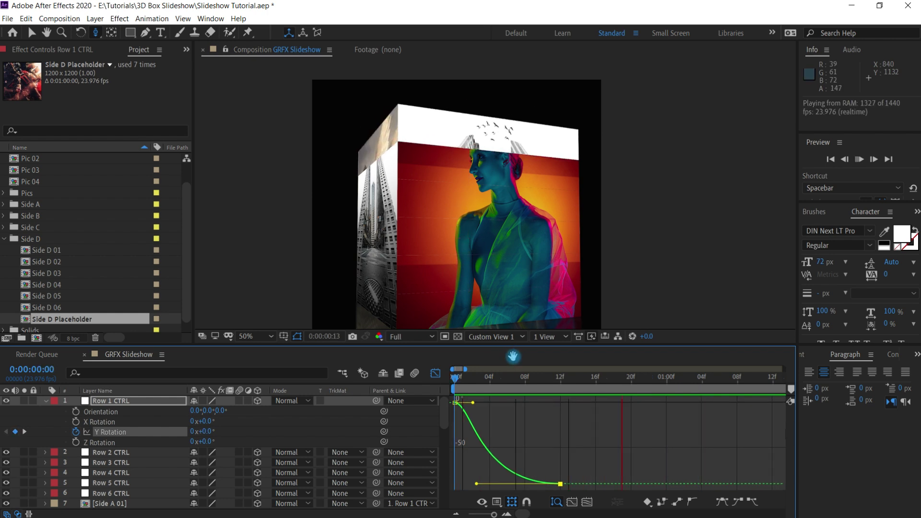
pyautogui.press('space')
# - Return to the layer bar view and move Row 1 CTRL's ending Y Rotation keyframe to 0:00:00:16
pyautogui.click(596, 377)
pyautogui.click(435, 373)
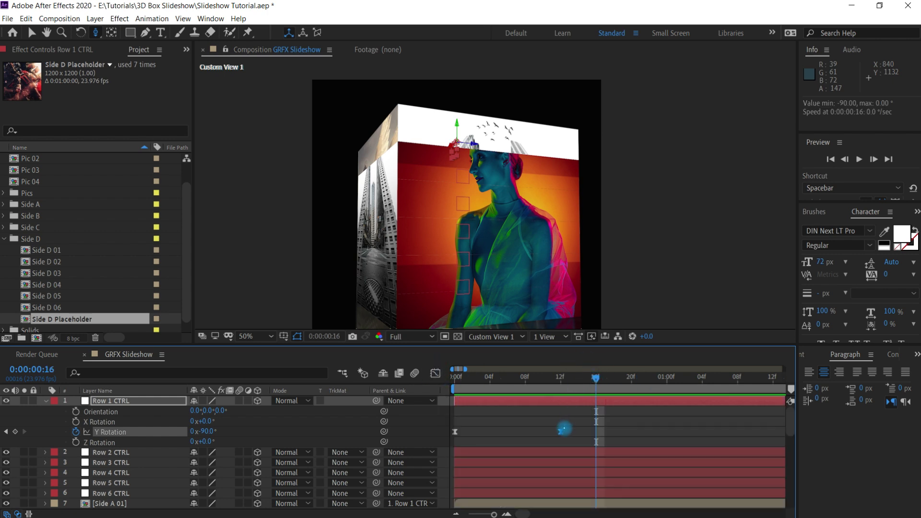
pyautogui.moveTo(561, 432); pyautogui.dragTo(594, 433)
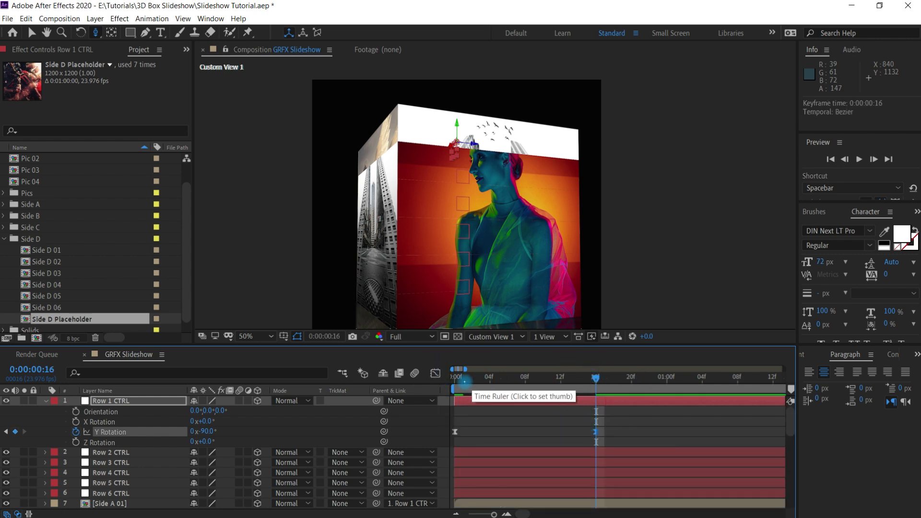
# - Play back the retimed Row 1 rotation from the first frame
pyautogui.moveTo(462, 380); pyautogui.dragTo(438, 379)
pyautogui.press('space')
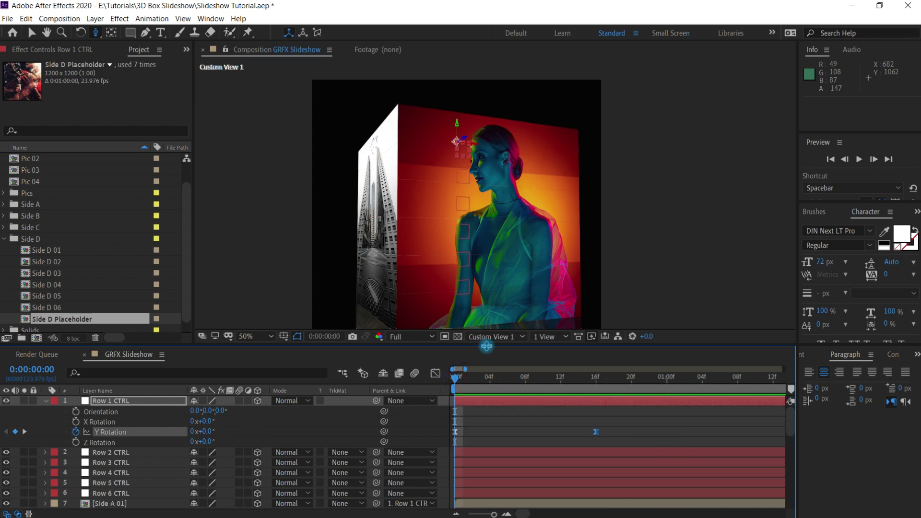
pyautogui.press('space')
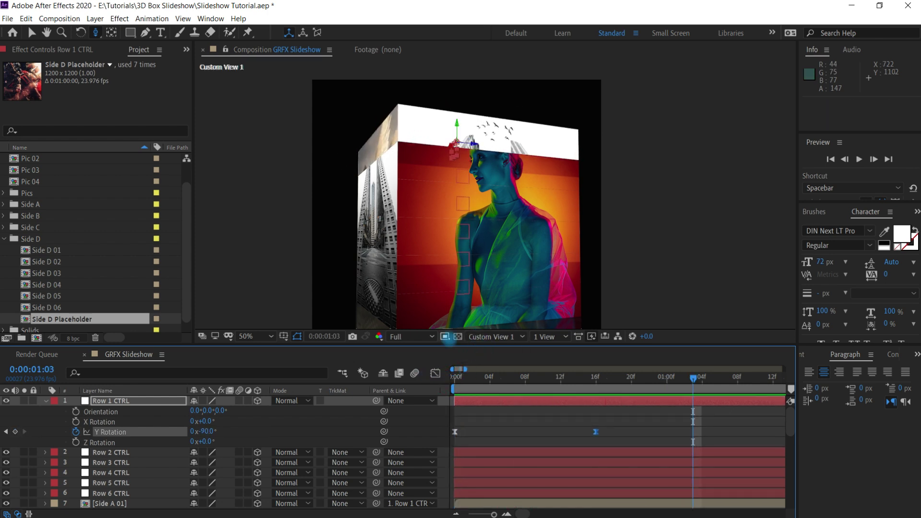
# - Copy both Y Rotation keyframes of Row 1 CTRL and paste them at 0:00:00:00 onto Row 2 CTRL through Row 6 CTRL
pyautogui.click(454, 376)
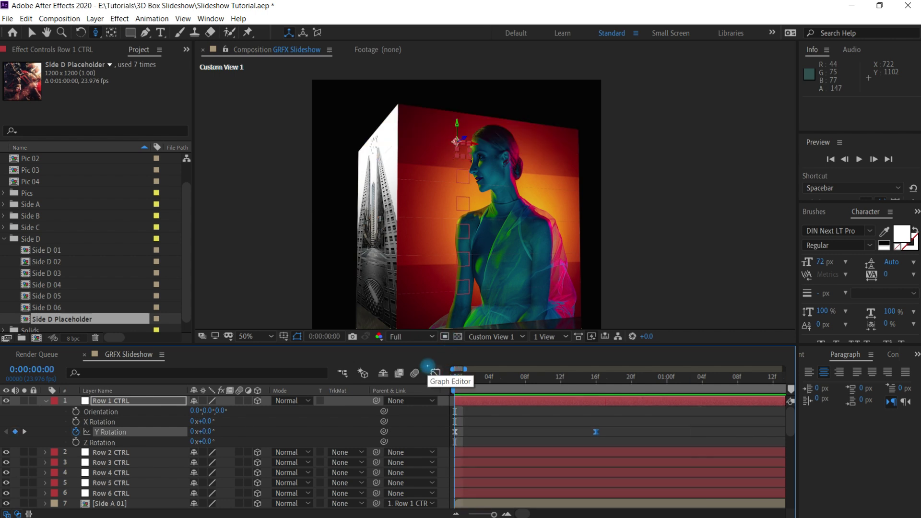
pyautogui.click(136, 401)
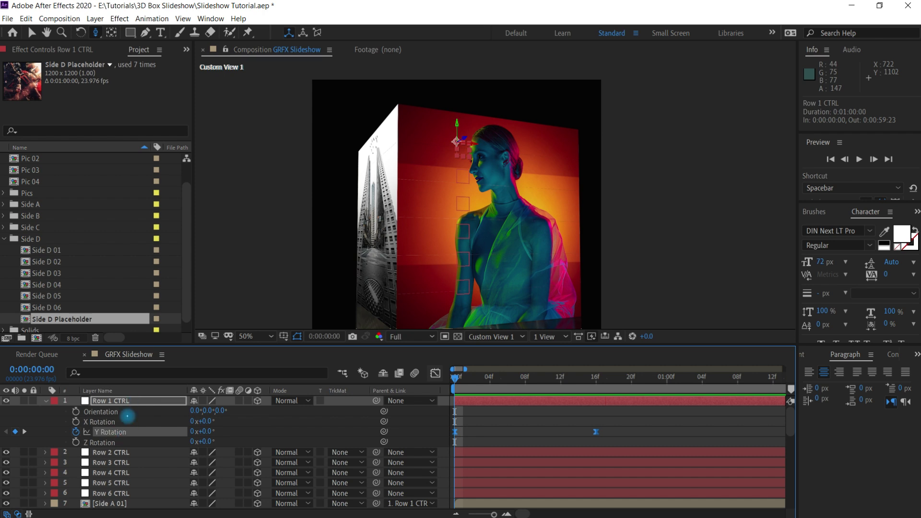
pyautogui.hotkey('ctrl', 'c')
pyautogui.click(121, 452)
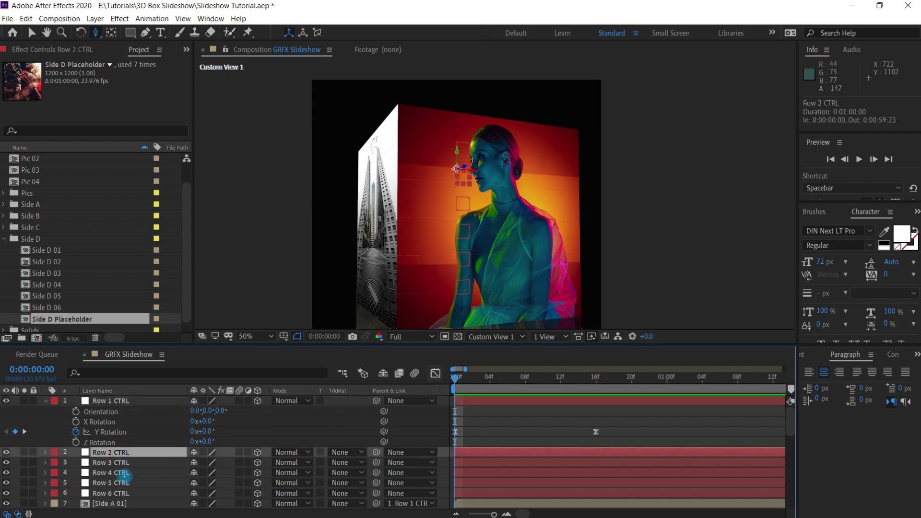
pyautogui.keyDown('shift'); pyautogui.click(120, 493); pyautogui.keyUp('shift')
pyautogui.press('r')
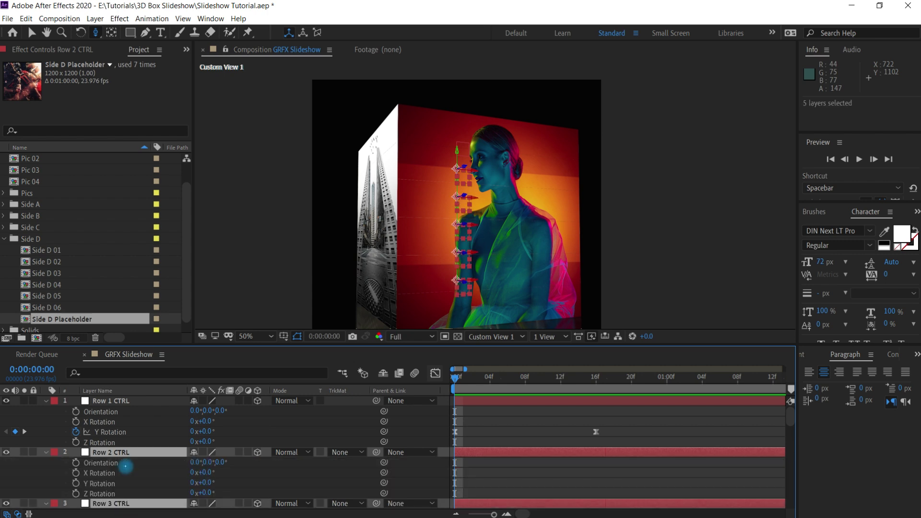
pyautogui.press('`')
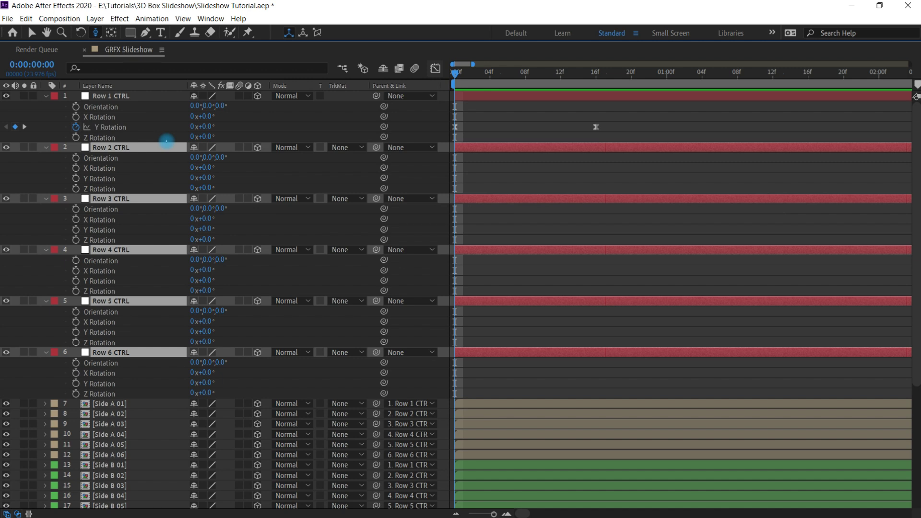
pyautogui.hotkey('ctrl', 'v')
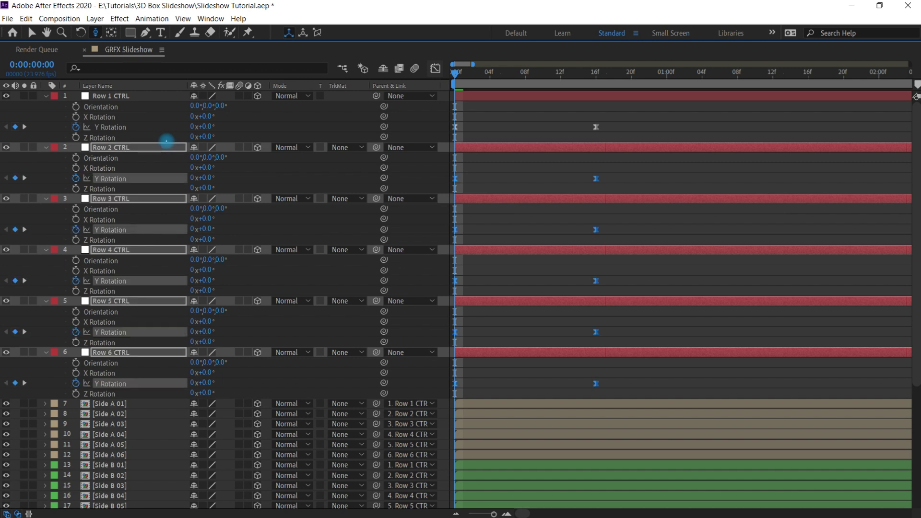
pyautogui.press('`')
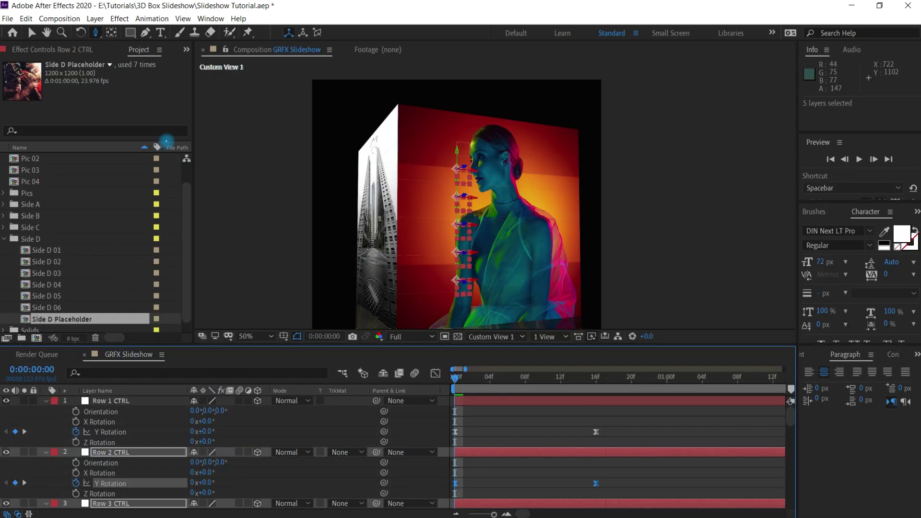
# - Preview the rotation of all six rows together and return to the first frame
pyautogui.press('space')
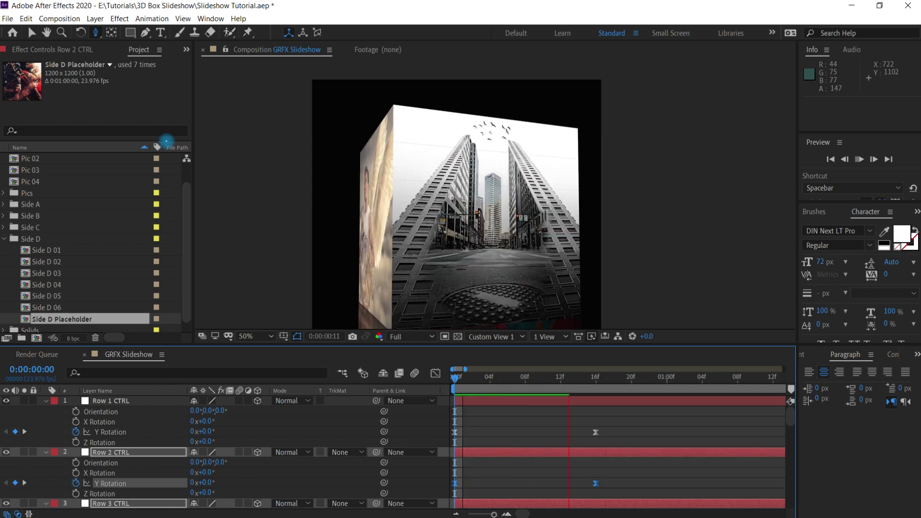
pyautogui.press('space')
pyautogui.click(456, 380)
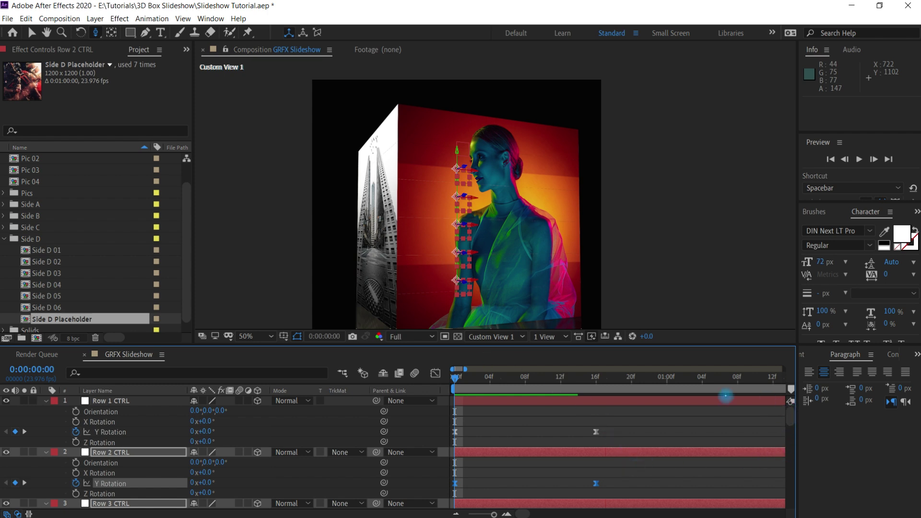
# - Shift the Y Rotation keyframes of Row 2 CTRL to start at 0:00:00:02 and those of Row 3 CTRL at 0:00:00:04
pyautogui.press('pagedown')
pyautogui.press('pagedown')
pyautogui.moveTo(638, 471); pyautogui.dragTo(472, 484)
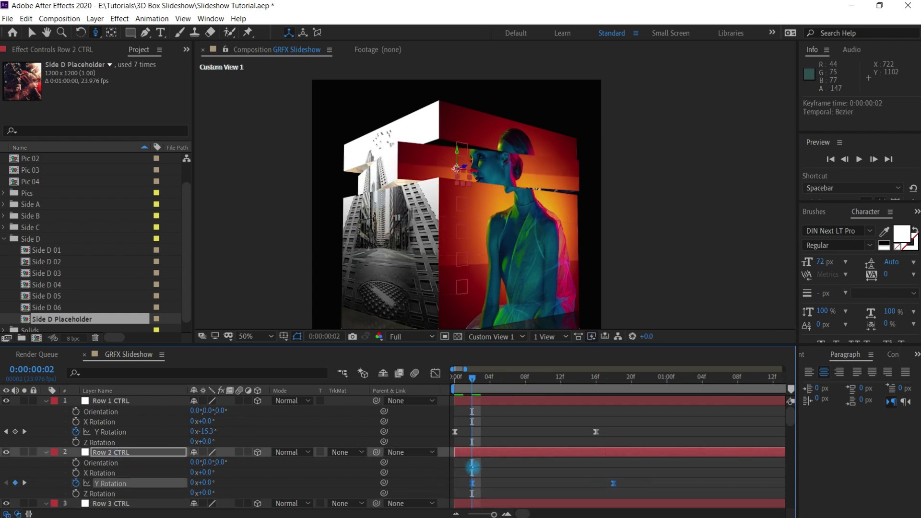
pyautogui.press('pagedown')
pyautogui.press('pagedown')
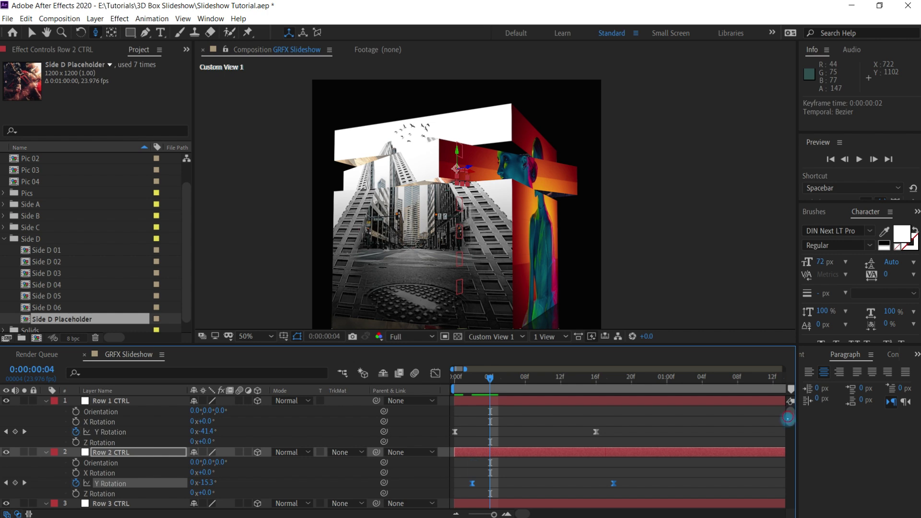
pyautogui.moveTo(789, 414); pyautogui.dragTo(787, 426)
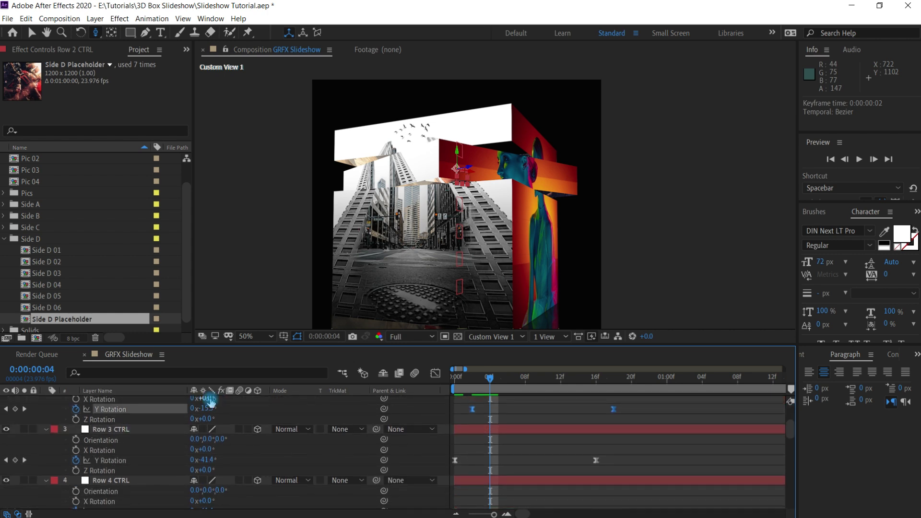
pyautogui.moveTo(632, 453); pyautogui.dragTo(491, 459)
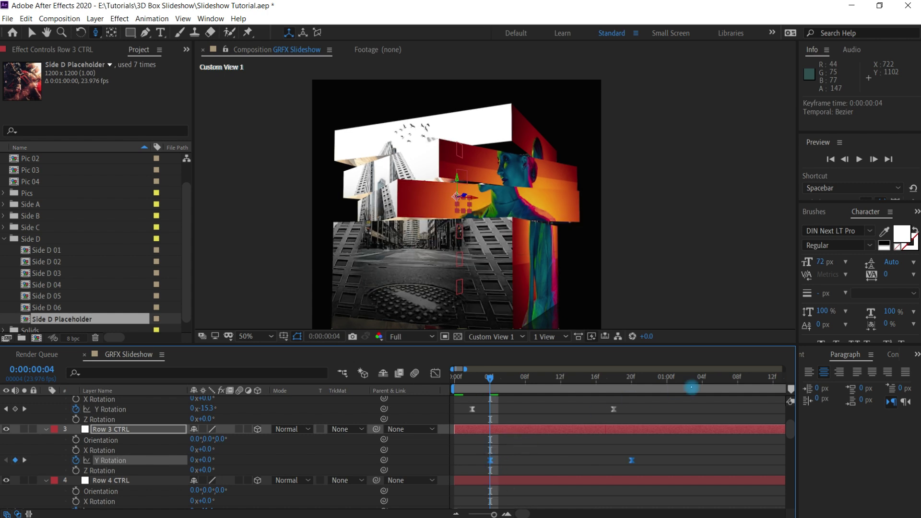
# - Shift the Y Rotation keyframes of Row 4 CTRL to start at 0:00:00:06 and those of Row 5 CTRL at 0:00:00:08
pyautogui.press('pagedown')
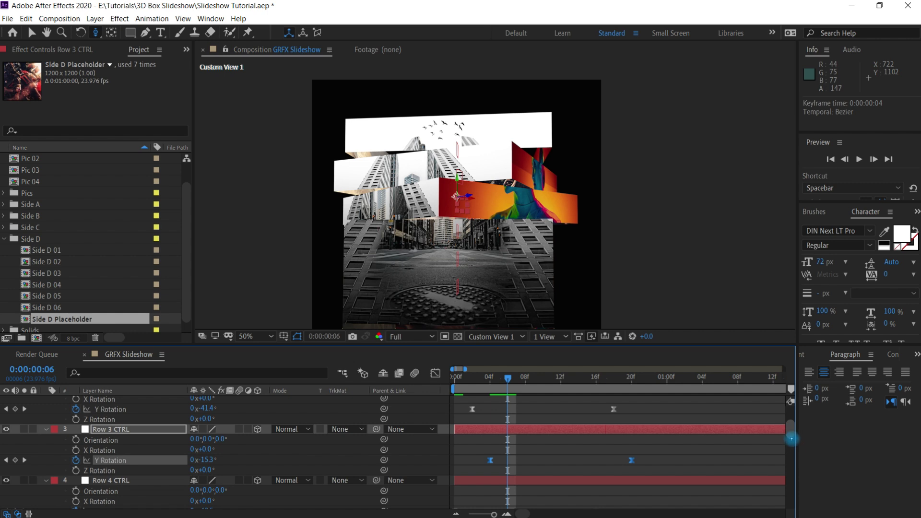
pyautogui.scroll(-2, 787, 427)
pyautogui.moveTo(632, 457); pyautogui.dragTo(509, 470)
pyautogui.scroll(-2, 780, 434)
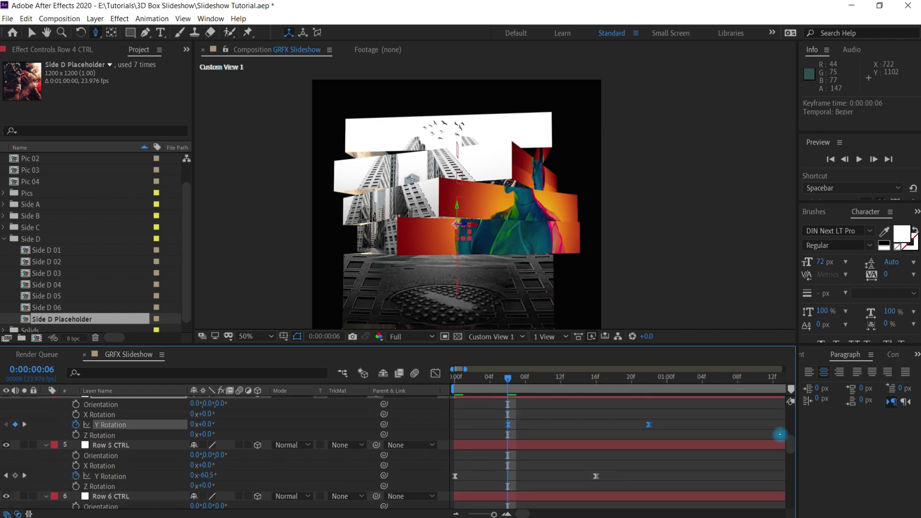
pyautogui.press('pagedown')
pyautogui.press('pagedown')
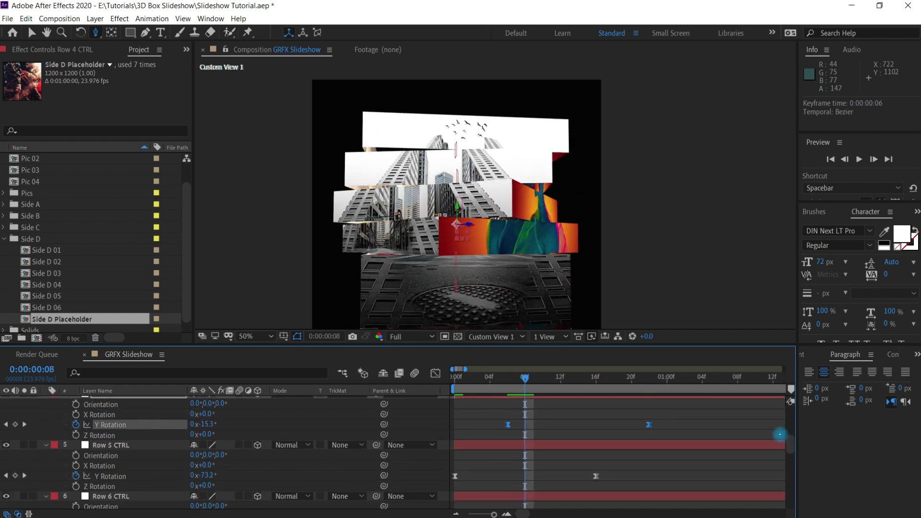
pyautogui.moveTo(524, 484)
pyautogui.mouseDown()
pyautogui.moveTo(455, 479)
pyautogui.moveTo(525, 477)
pyautogui.mouseUp()
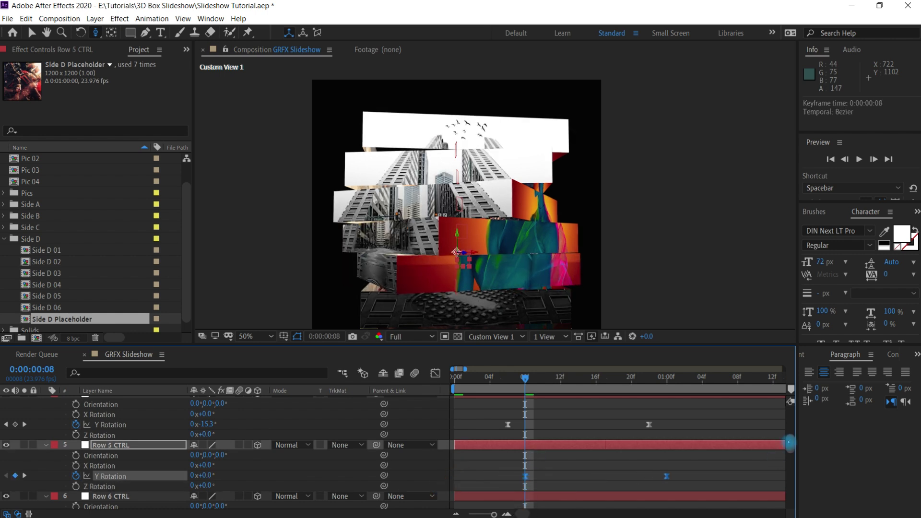
# - Shift the Y Rotation keyframes of Row 6 CTRL to start at 0:00:00:10
pyautogui.scroll(-2, 792, 449)
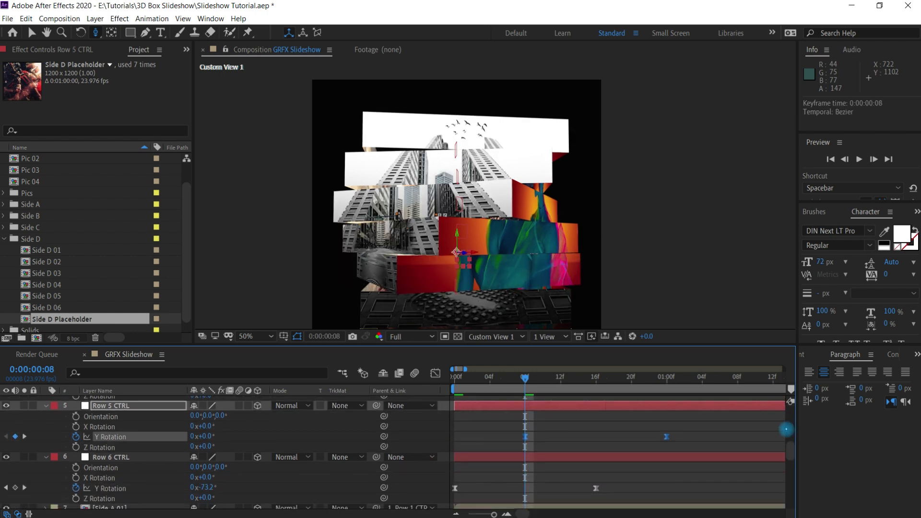
pyautogui.press('pagedown')
pyautogui.press('pagedown')
pyautogui.moveTo(623, 481); pyautogui.dragTo(543, 490)
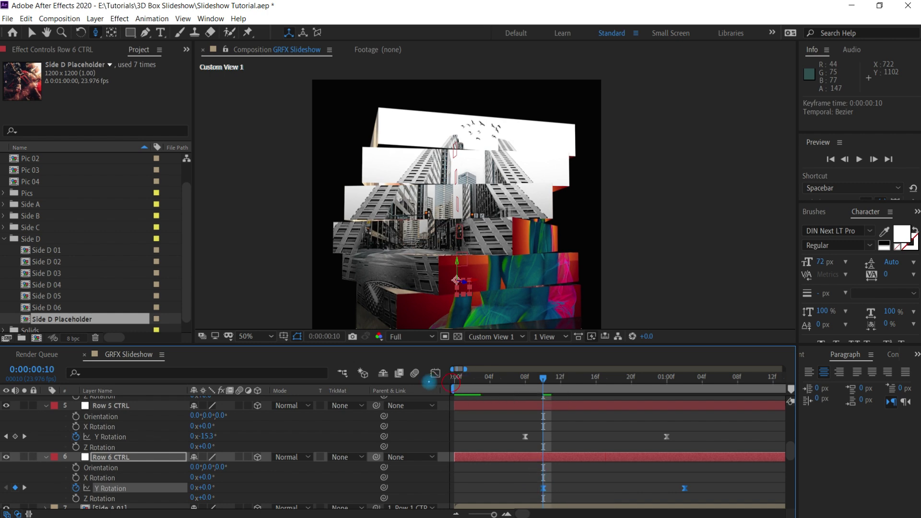
# - Preview the staggered rotation of all six rows from the first frame
pyautogui.press('Home')
pyautogui.press('space')
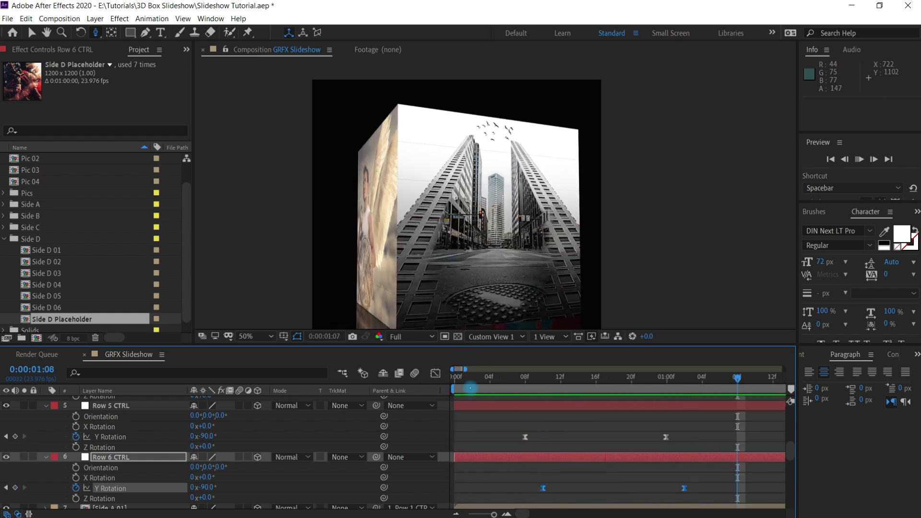
pyautogui.click(436, 380)
pyautogui.press('space')
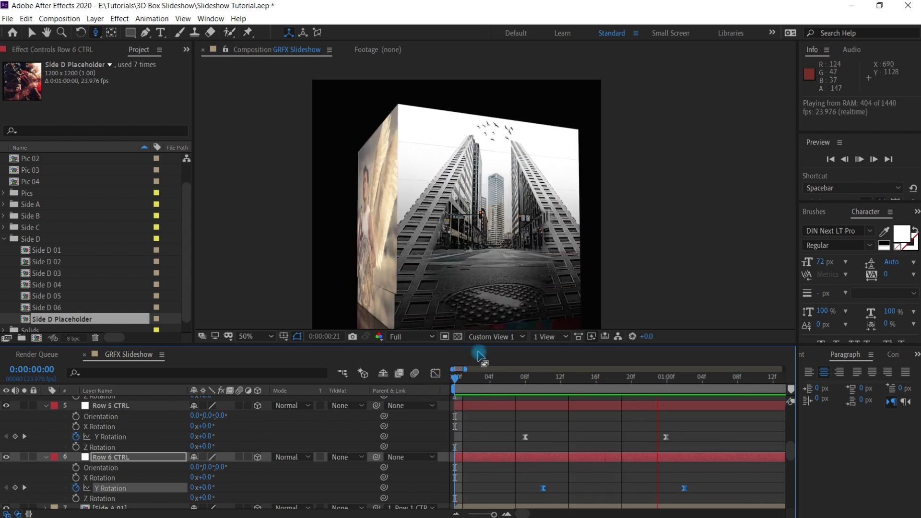
# - Replay the box's row-by-row turn from 0:00:00:00 and stop playback once the turn has finished
pyautogui.click(466, 379)
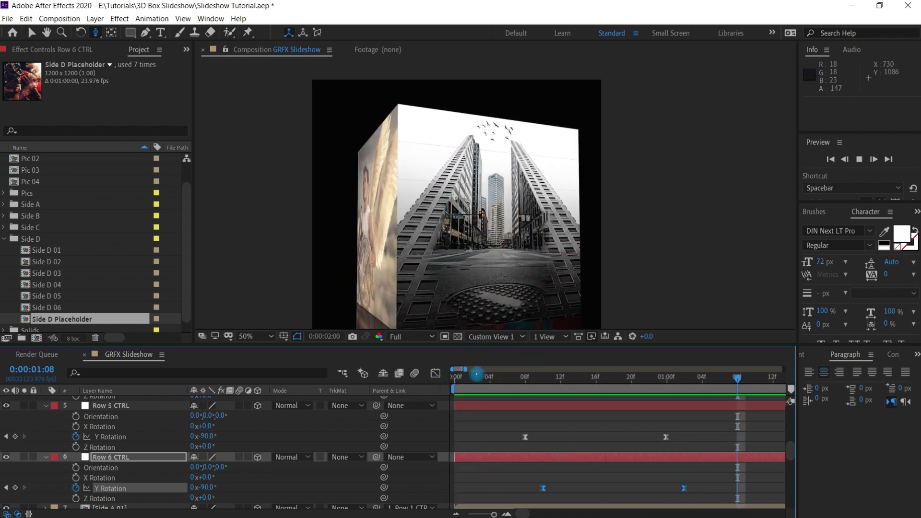
pyautogui.press('space')
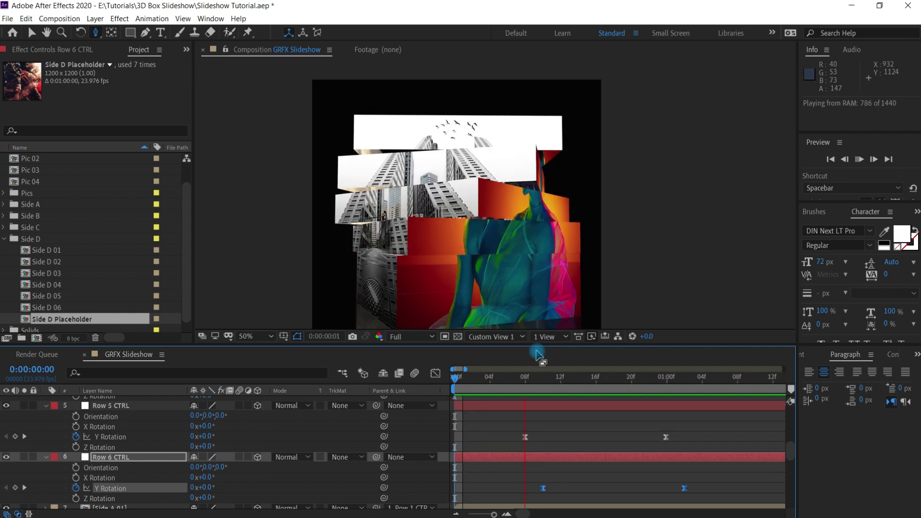
pyautogui.press('space')
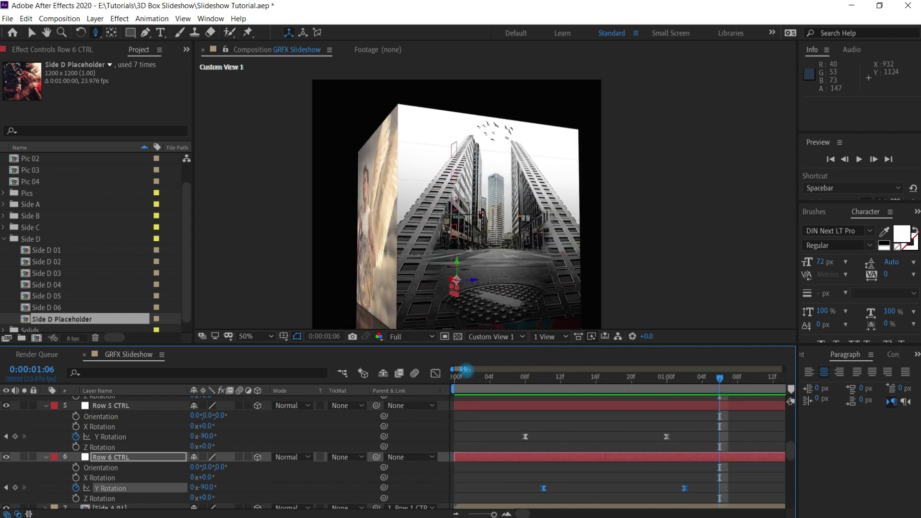
# - Add a Y Rotation keyframe to Row 1 CTRL at 0:00:03:00, holding the current rotation value
pyautogui.moveTo(467, 368); pyautogui.dragTo(500, 368)
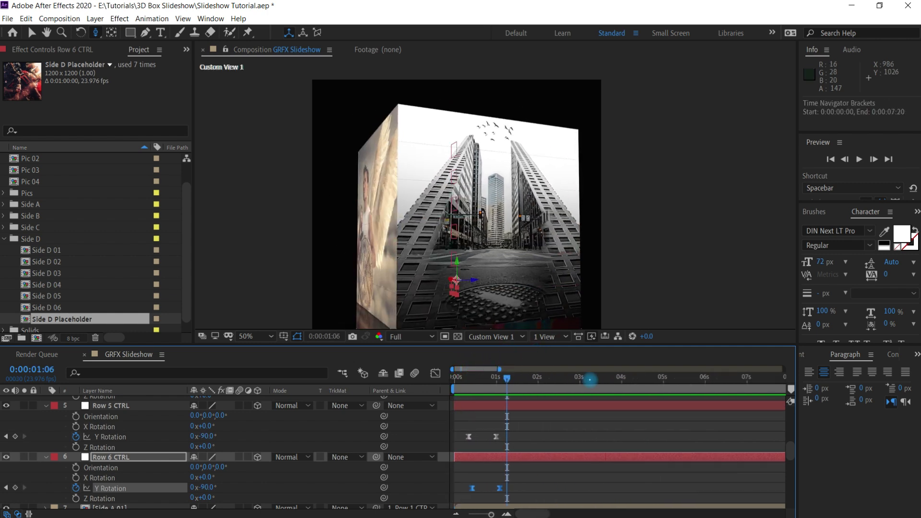
pyautogui.click(552, 378)
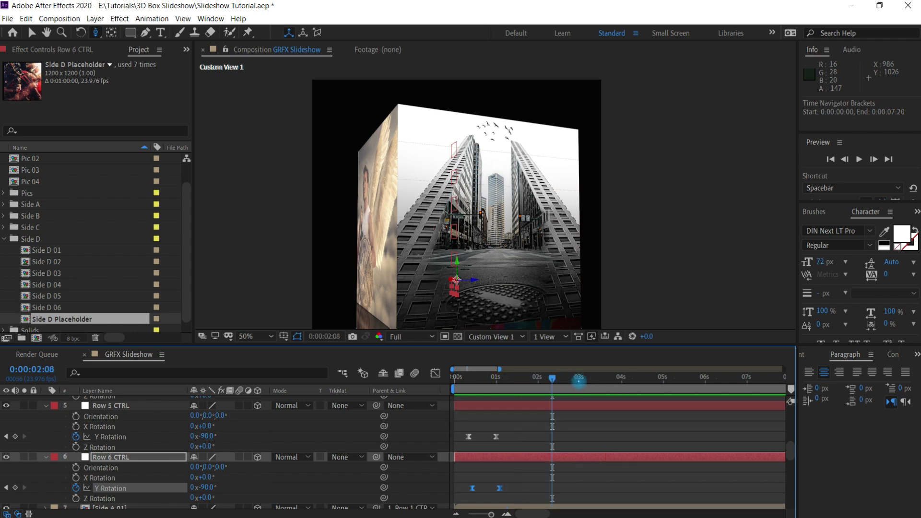
pyautogui.click(580, 377)
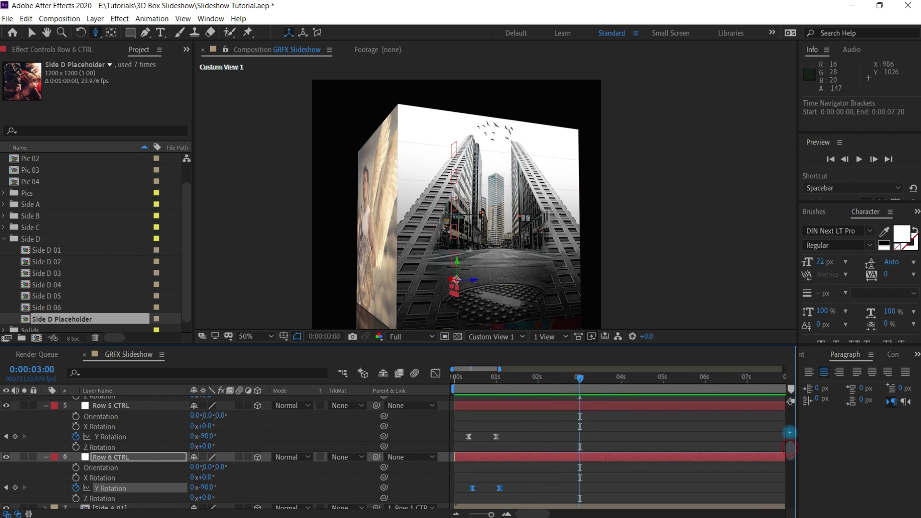
pyautogui.moveTo(789, 439); pyautogui.dragTo(789, 408)
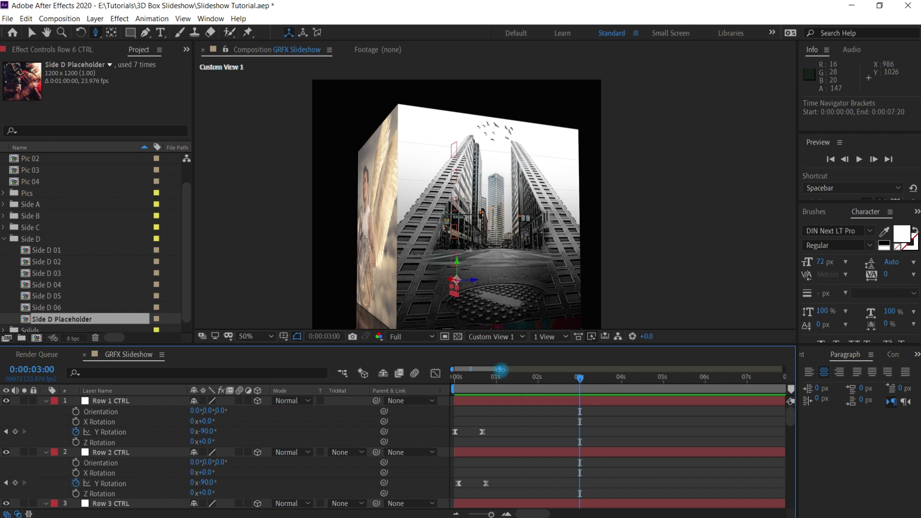
pyautogui.moveTo(501, 369); pyautogui.dragTo(486, 353)
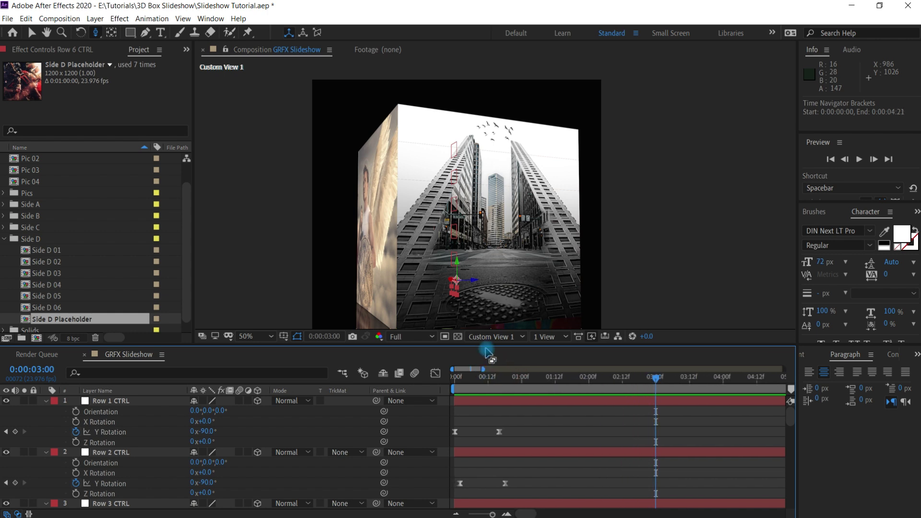
pyautogui.click(15, 432)
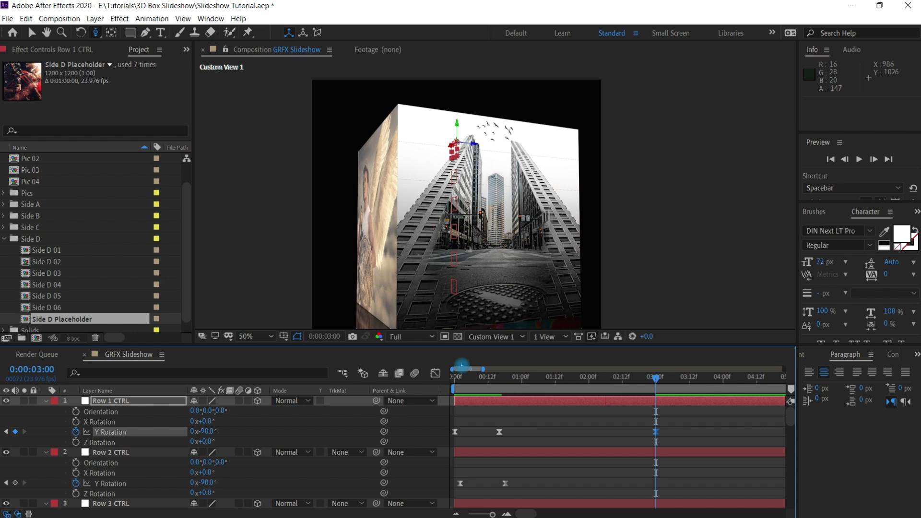
# - Set the Y Rotation of Row 1 CTRL to -180° at 0:00:03:16
pyautogui.click(699, 379)
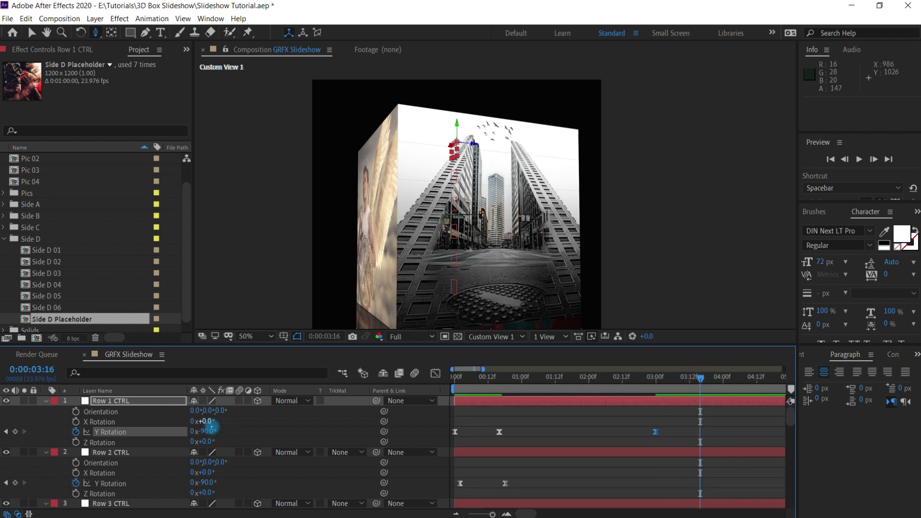
pyautogui.moveTo(214, 434)
pyautogui.mouseDown()
pyautogui.moveTo(226, 438)
pyautogui.moveTo(185, 438)
pyautogui.moveTo(205, 449)
pyautogui.mouseUp()
pyautogui.click(209, 432)
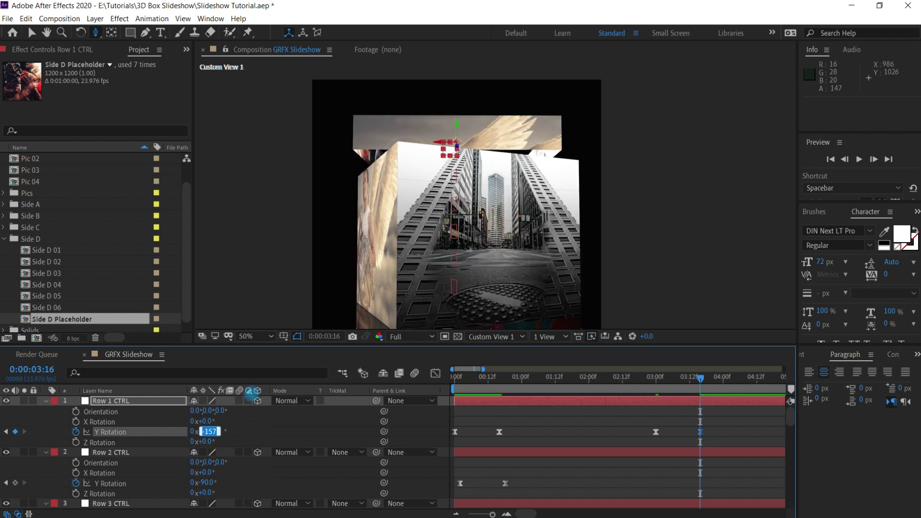
pyautogui.write('-180')
pyautogui.press('Return')
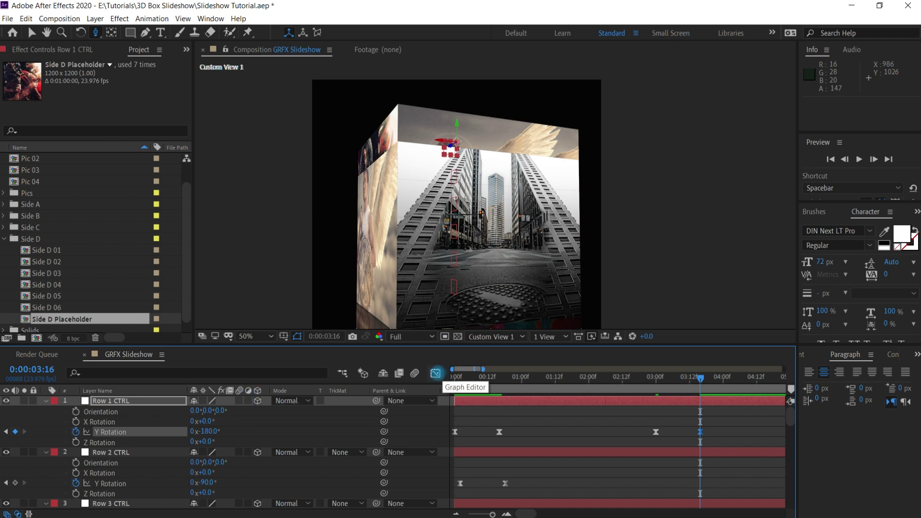
# - Smooth Row 1 CTRL's second Y Rotation turn in the graph editor, with a short ease out and a longer ease into the final keyframe
pyautogui.click(435, 374)
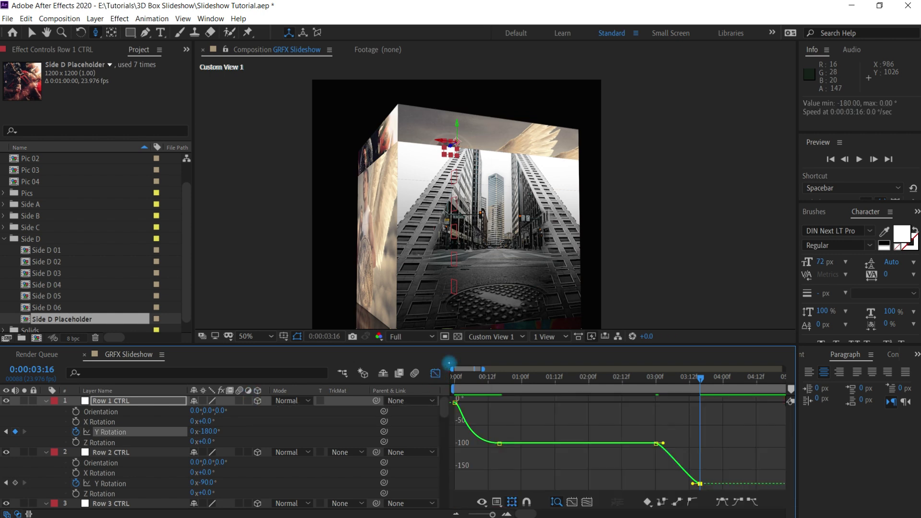
pyautogui.moveTo(468, 370)
pyautogui.mouseDown()
pyautogui.moveTo(493, 368)
pyautogui.moveTo(479, 369)
pyautogui.mouseUp()
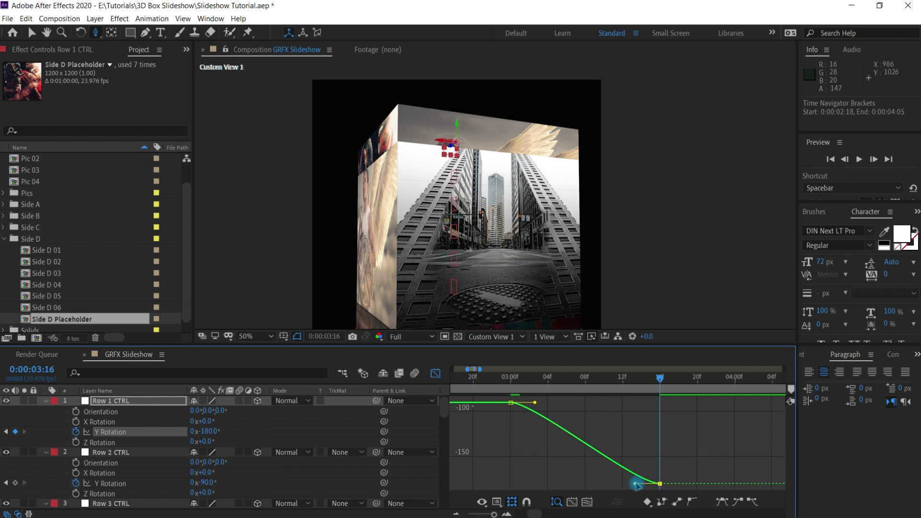
pyautogui.moveTo(637, 485); pyautogui.dragTo(571, 482)
pyautogui.click(537, 403)
pyautogui.moveTo(541, 403); pyautogui.dragTo(548, 403)
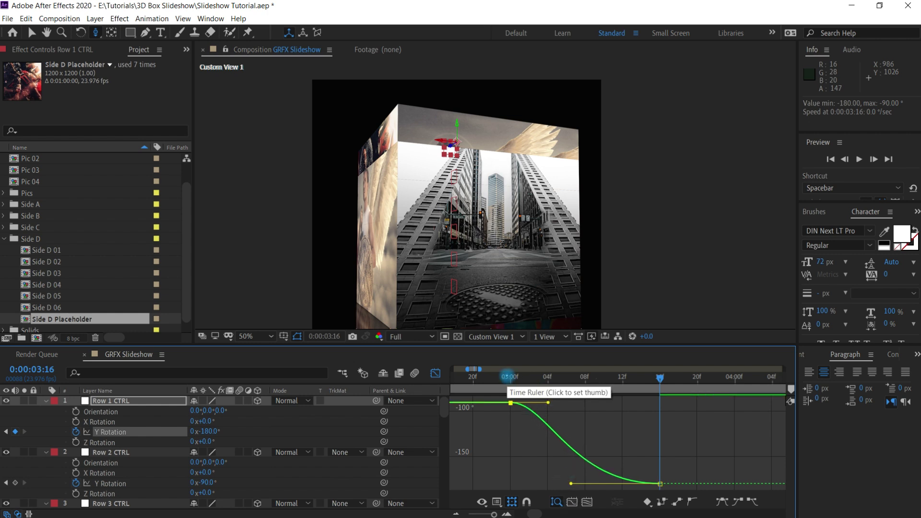
pyautogui.moveTo(508, 377); pyautogui.dragTo(660, 395)
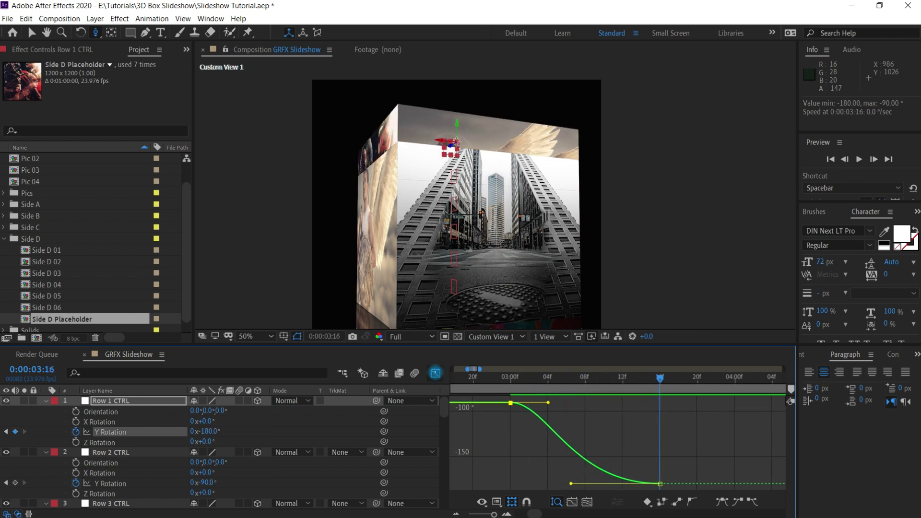
pyautogui.click(434, 373)
# - Copy Row 1 CTRL's last two Y Rotation keyframes to Row 2 CTRL starting at 0:00:03:02 and check the resulting curve
pyautogui.moveTo(468, 368); pyautogui.dragTo(492, 369)
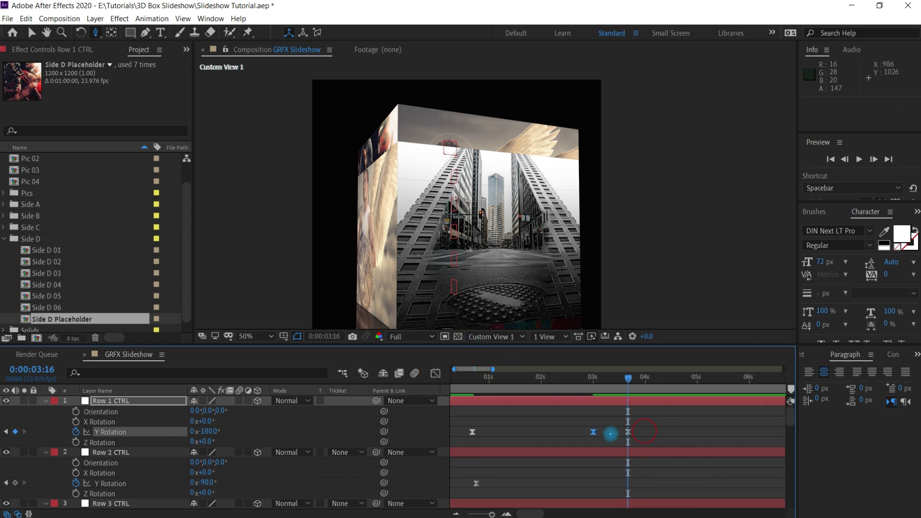
pyautogui.moveTo(571, 418); pyautogui.dragTo(653, 449)
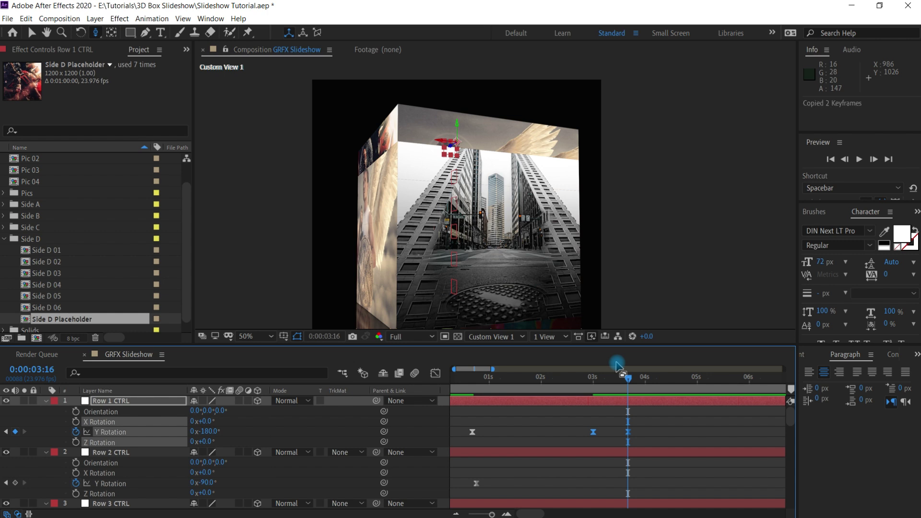
pyautogui.press('j')
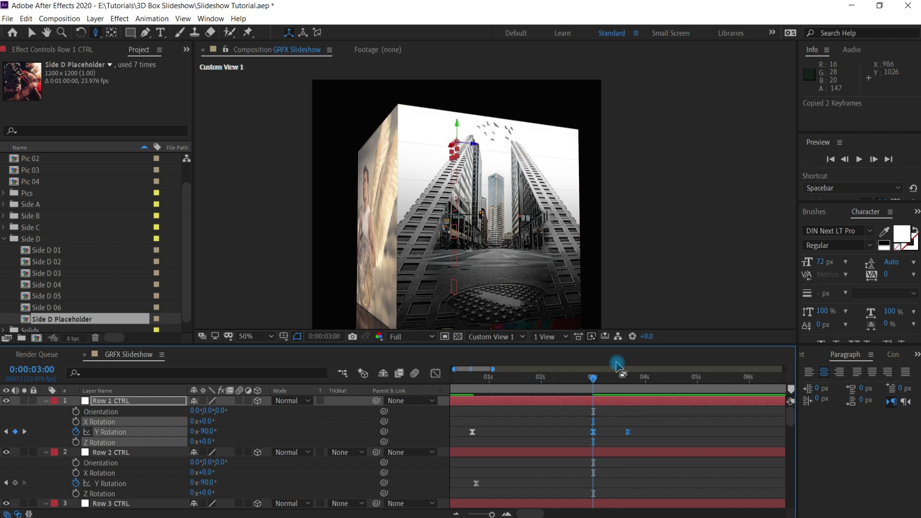
pyautogui.press('pagedown')
pyautogui.press('pagedown')
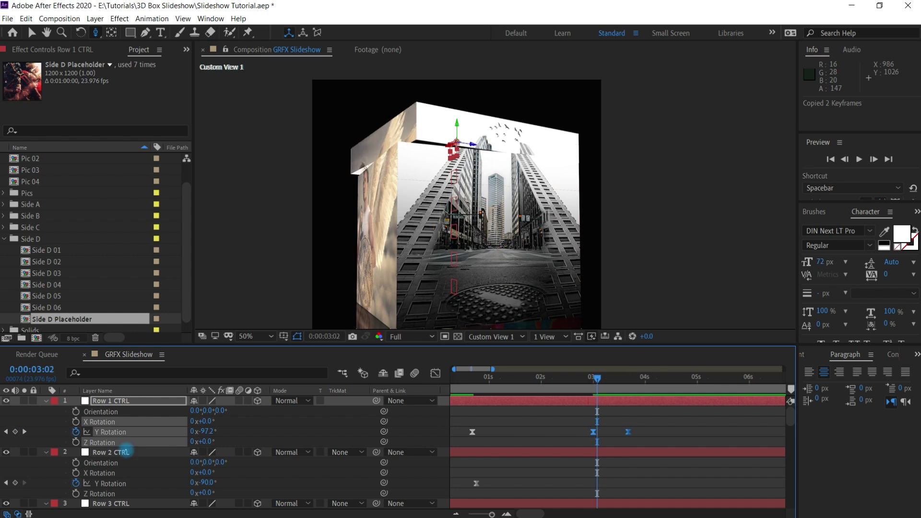
pyautogui.click(123, 452)
pyautogui.click(124, 482)
pyautogui.hotkey('ctrl', 'v')
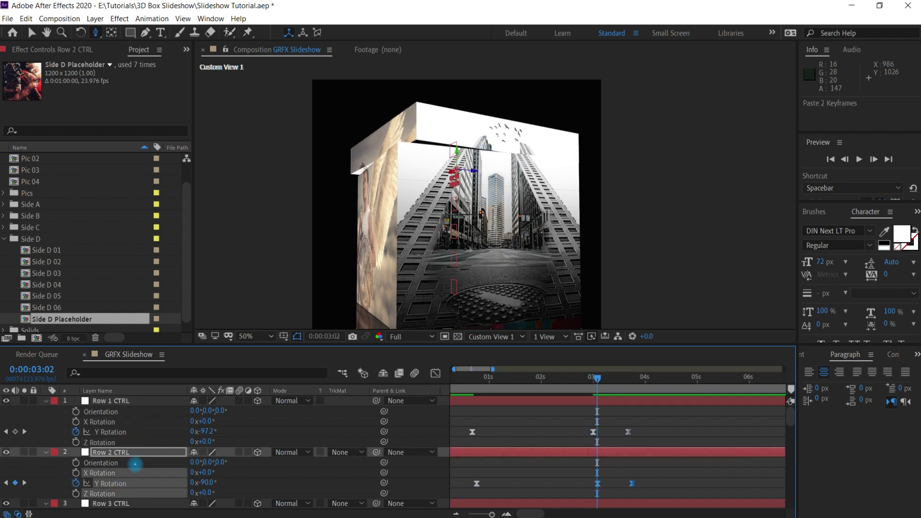
pyautogui.click(436, 373)
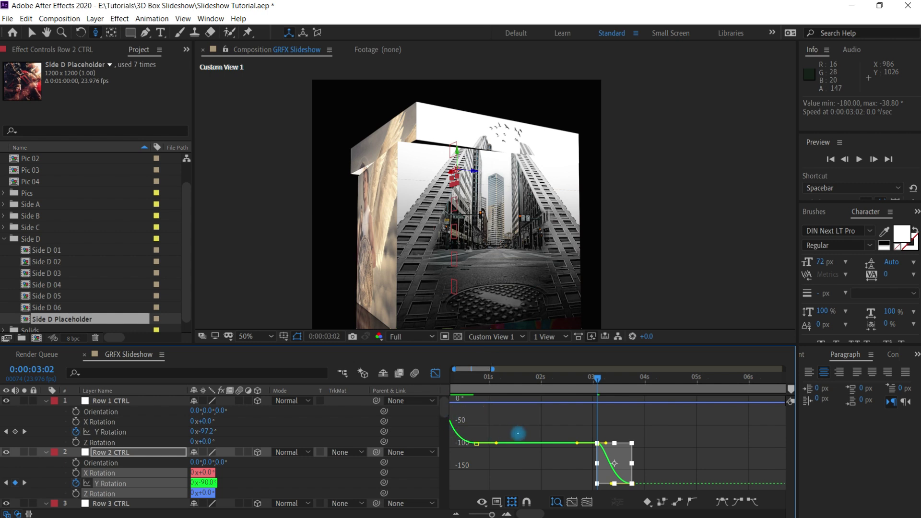
pyautogui.click(435, 373)
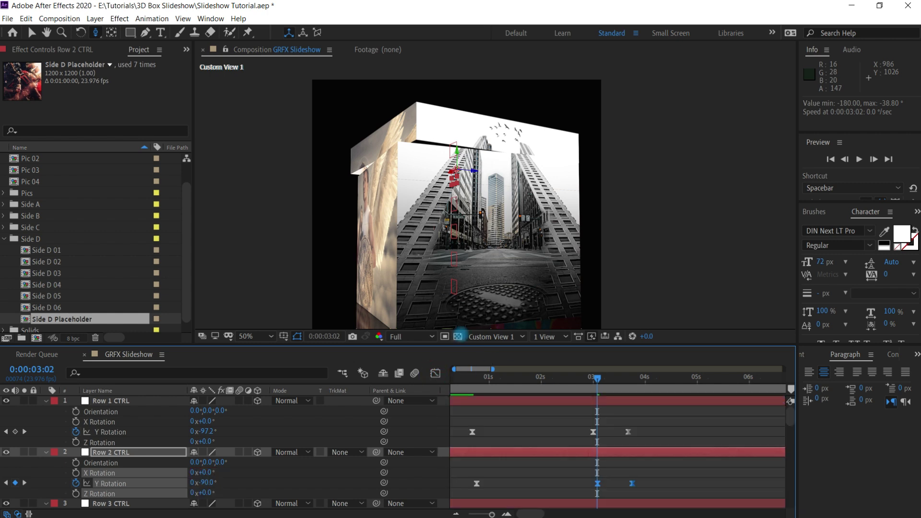
# - Paste the two copied keyframes into the Y Rotation of Row 3 CTRL starting at 0:00:03:04
pyautogui.press('pagedown')
pyautogui.press('pagedown')
pyautogui.moveTo(790, 416); pyautogui.dragTo(790, 426)
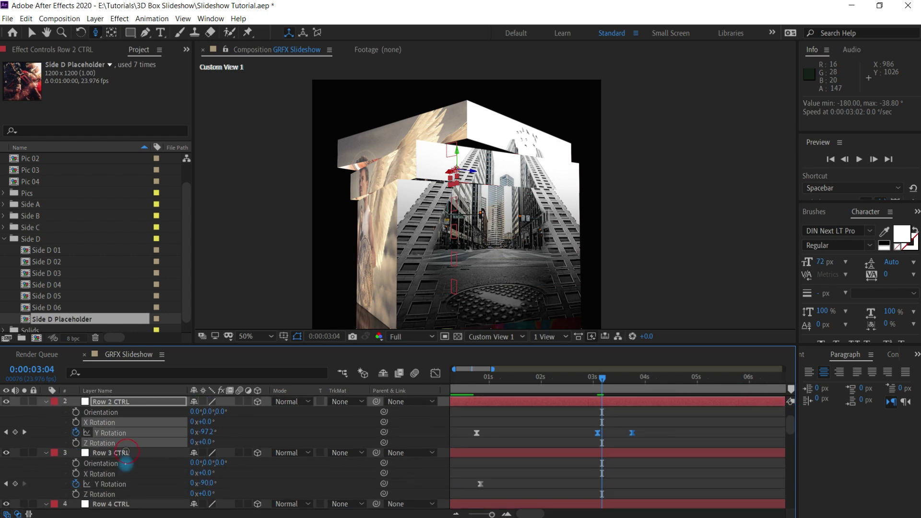
pyautogui.click(120, 483)
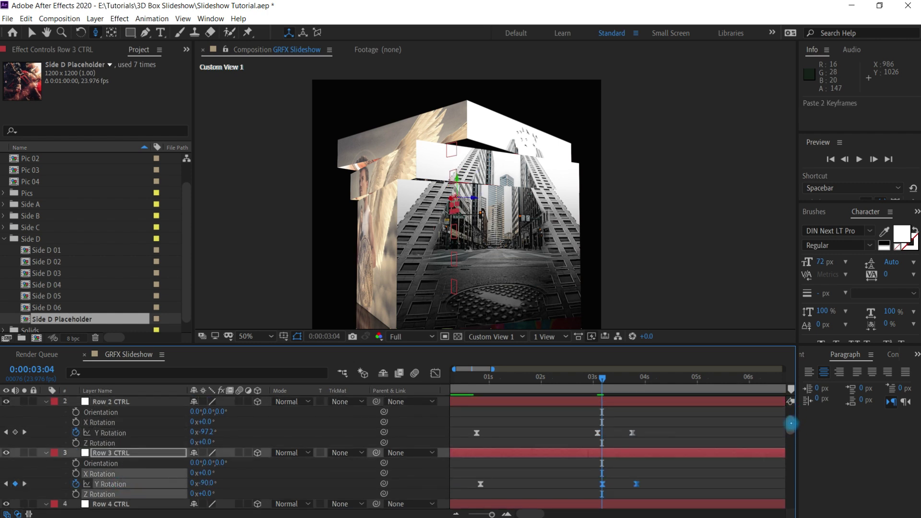
pyautogui.hotkey('ctrl', 'v')
# - Paste the two copied keyframes into the Y Rotation of Row 4 CTRL starting at 0:00:03:06 and check the curve
pyautogui.scroll(-3, 786, 416)
pyautogui.press('pagedown')
pyautogui.press('pagedown')
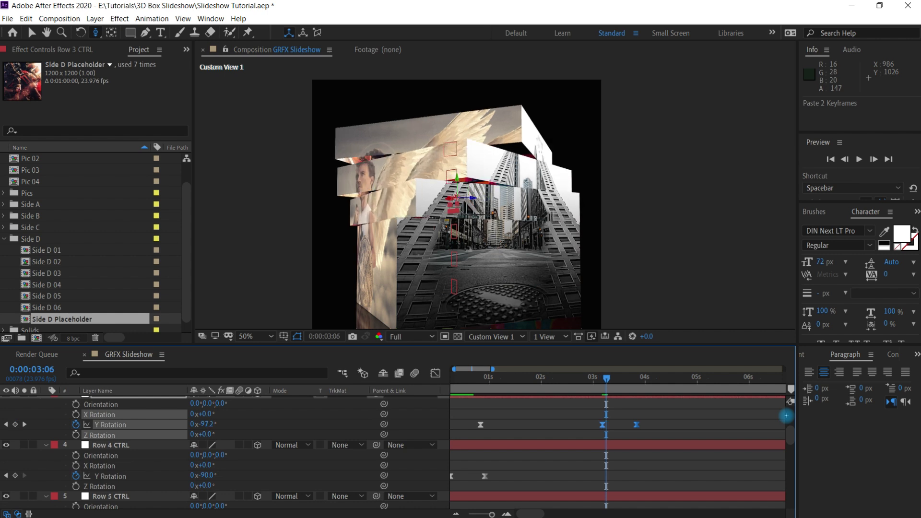
pyautogui.click(125, 476)
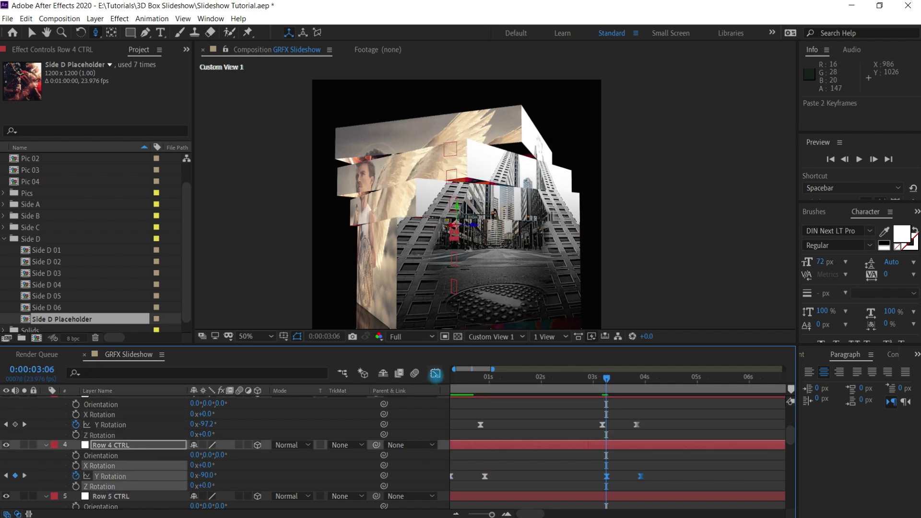
pyautogui.click(435, 373)
pyautogui.click(435, 374)
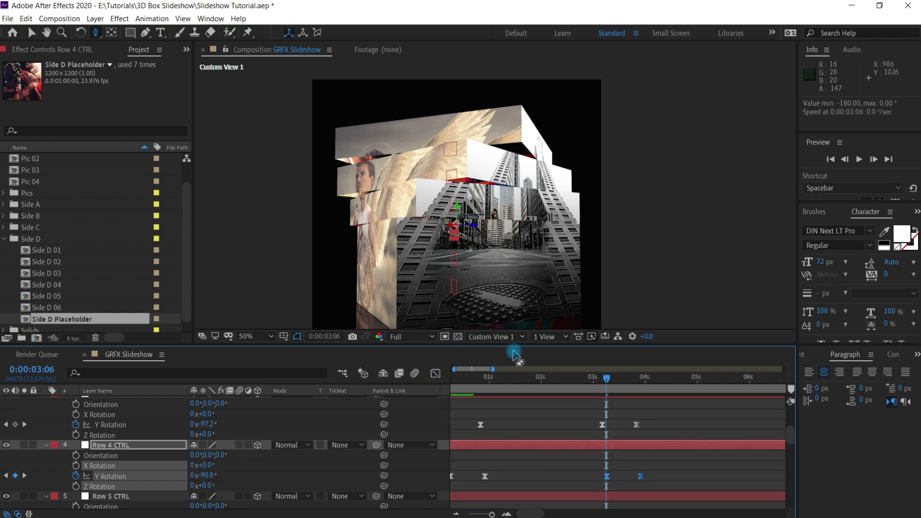
# - Paste the two copied keyframes into the Y Rotation of Row 5 CTRL starting at 0:00:03:08
pyautogui.scroll(-2, 792, 435)
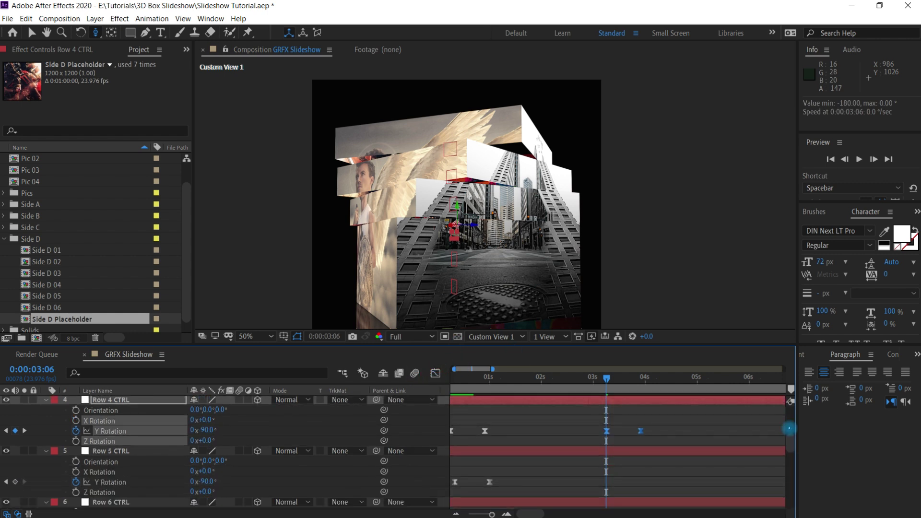
pyautogui.press('pagedown')
pyautogui.press('pagedown')
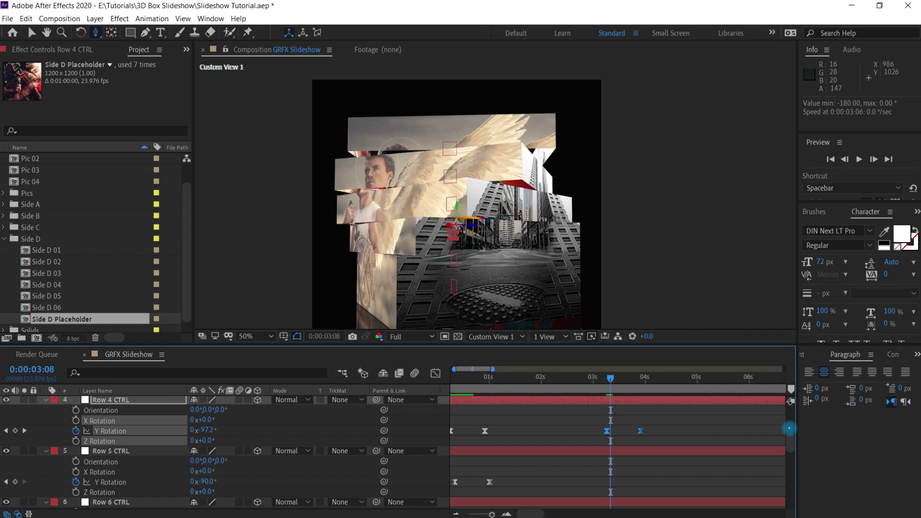
pyautogui.click(139, 451)
pyautogui.hotkey('ctrl', 'v')
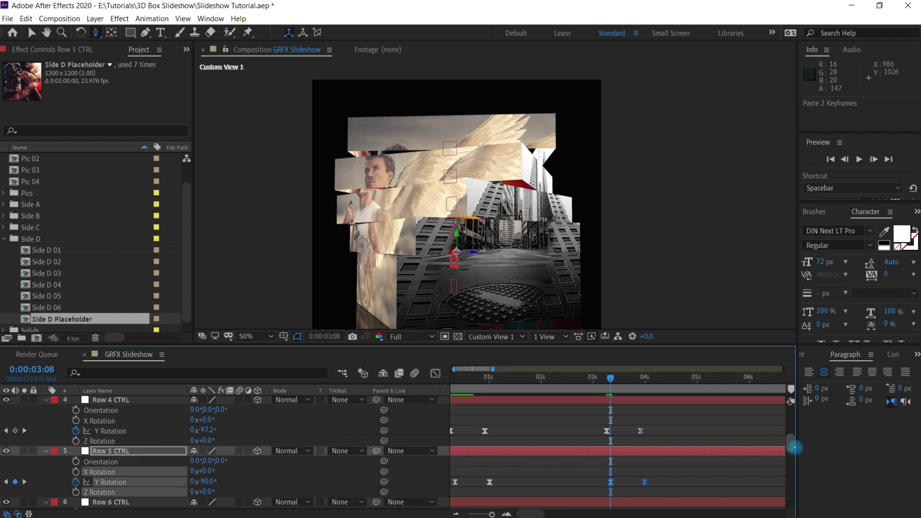
# - Paste the two copied Y Rotation keyframes onto Row 6 CTRL starting at 0:00:03:10 and preview the second turn from 0:00:02:22
pyautogui.scroll(-1, 787, 427)
pyautogui.press('pagedown')
pyautogui.press('pagedown')
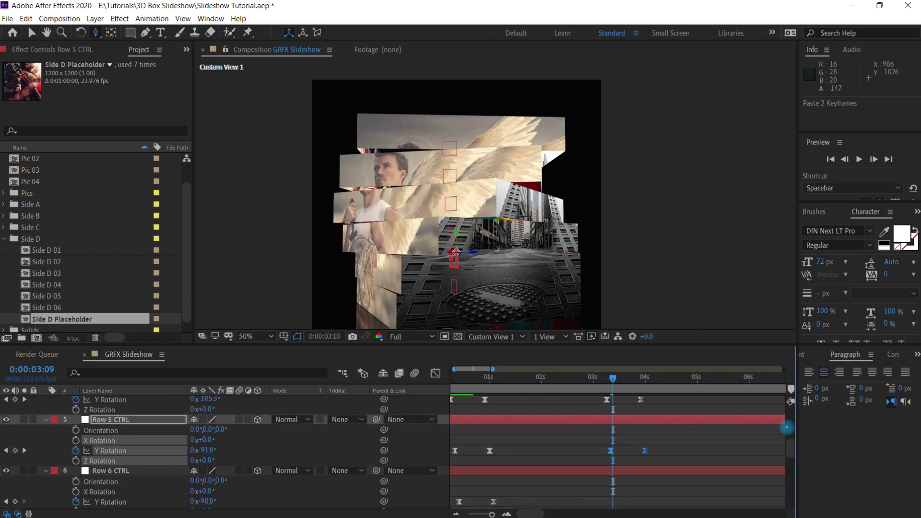
pyautogui.click(127, 470)
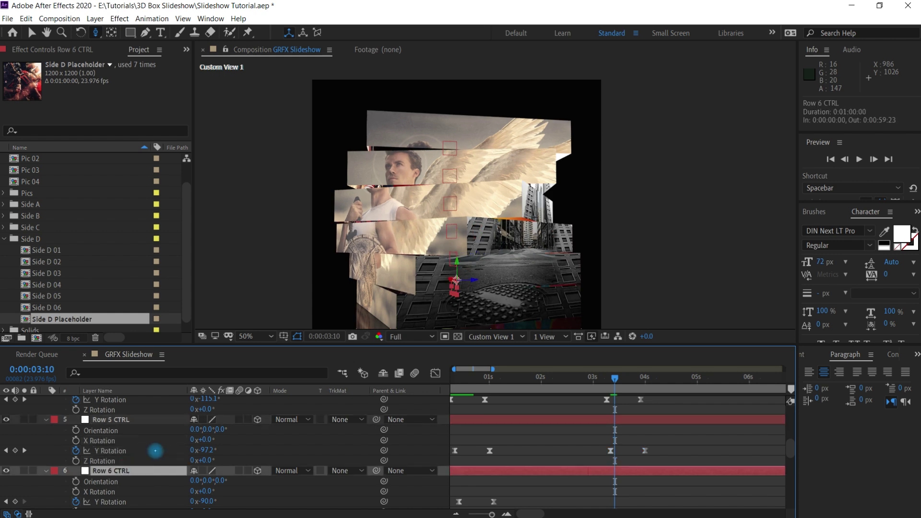
pyautogui.hotkey('ctrl', 'v')
pyautogui.click(589, 377)
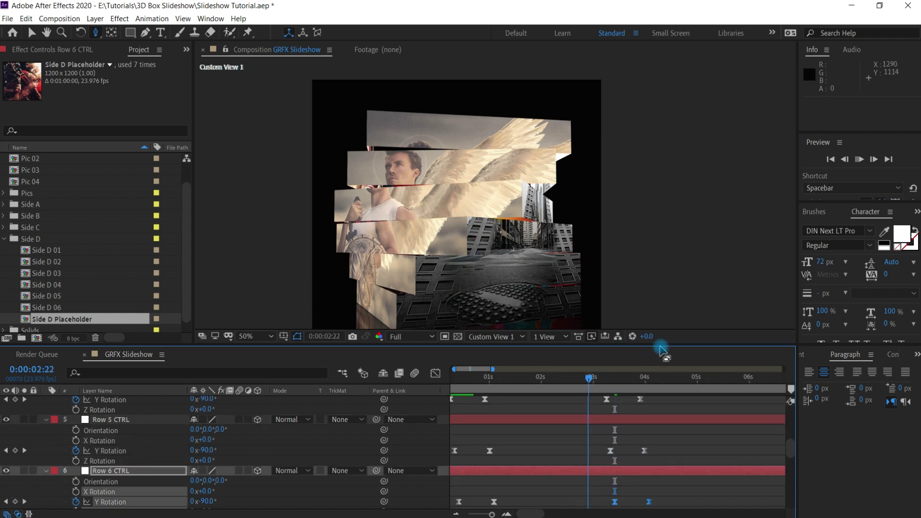
pyautogui.press('space')
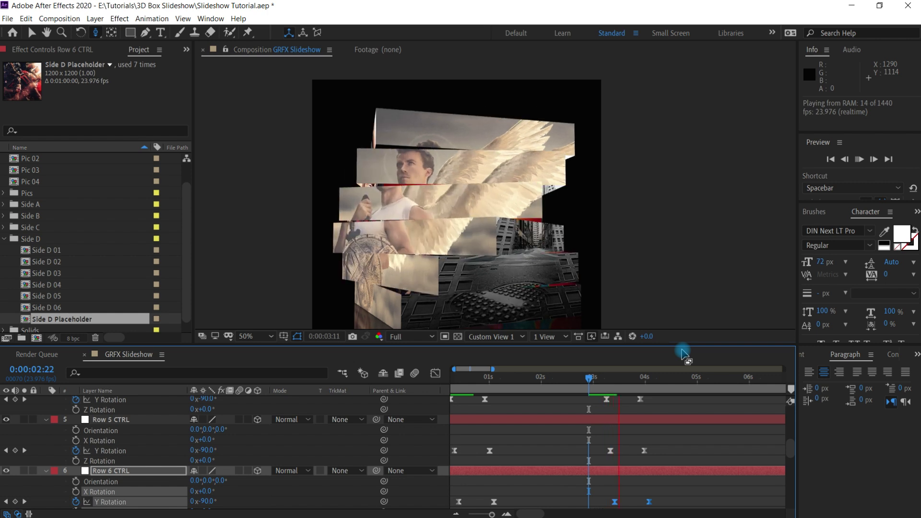
# - Replay the second turn from 0:00:03:01 and 0:00:03:04, and inspect the joins between the rows up close at 0:00:04:03
pyautogui.press('space')
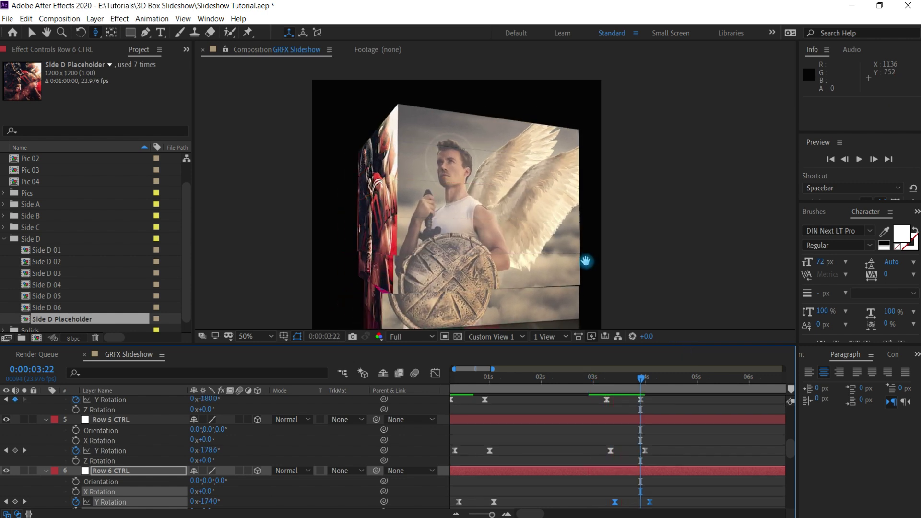
pyautogui.click(595, 377)
pyautogui.press('space')
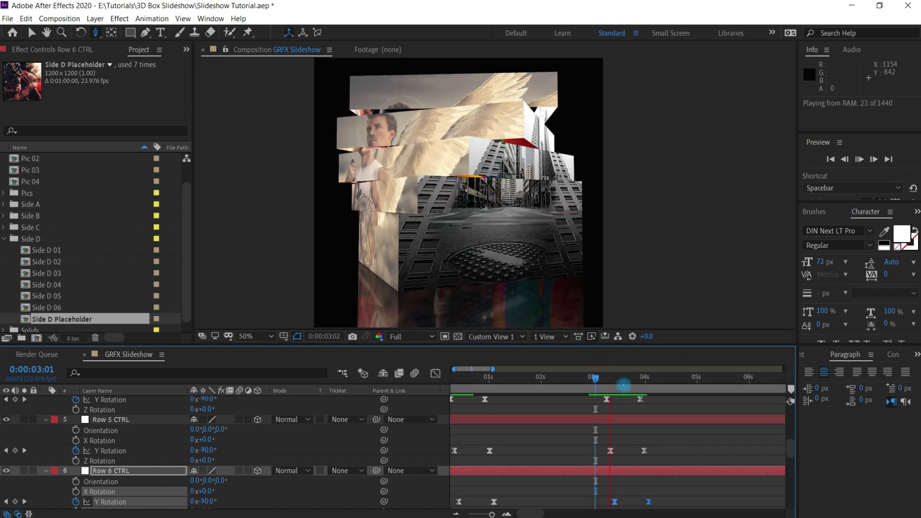
pyautogui.click(603, 377)
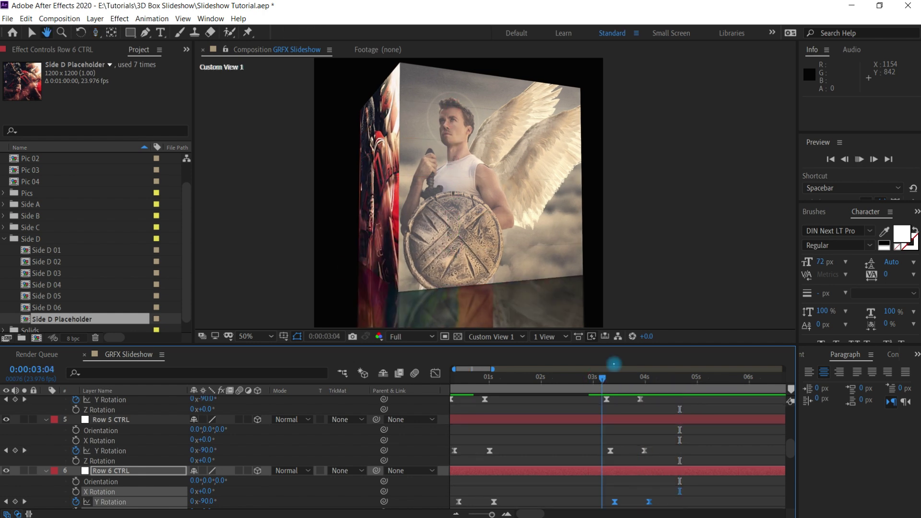
pyautogui.press('space')
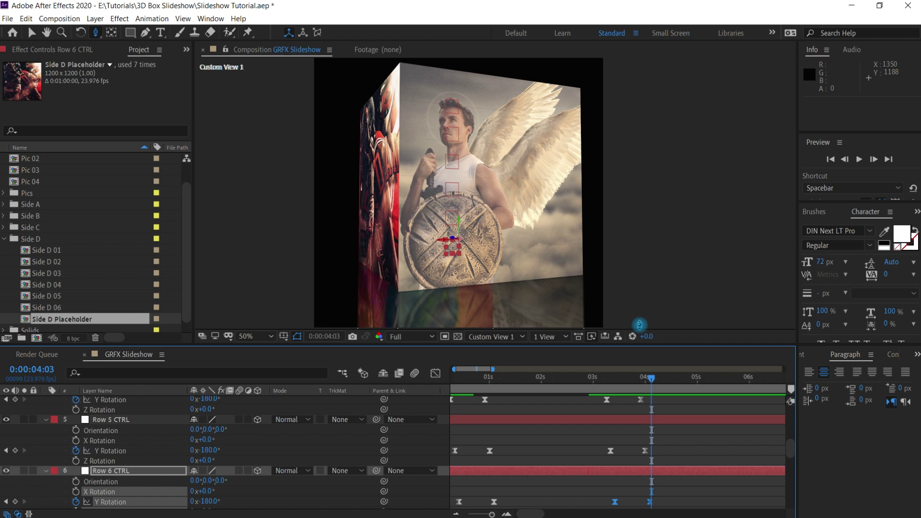
pyautogui.moveTo(790, 448); pyautogui.dragTo(790, 427)
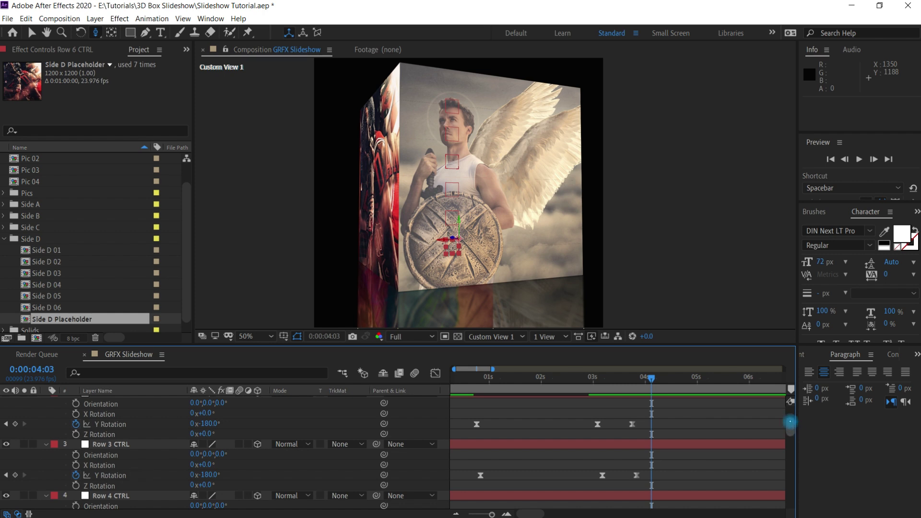
pyautogui.moveTo(790, 421); pyautogui.dragTo(790, 406)
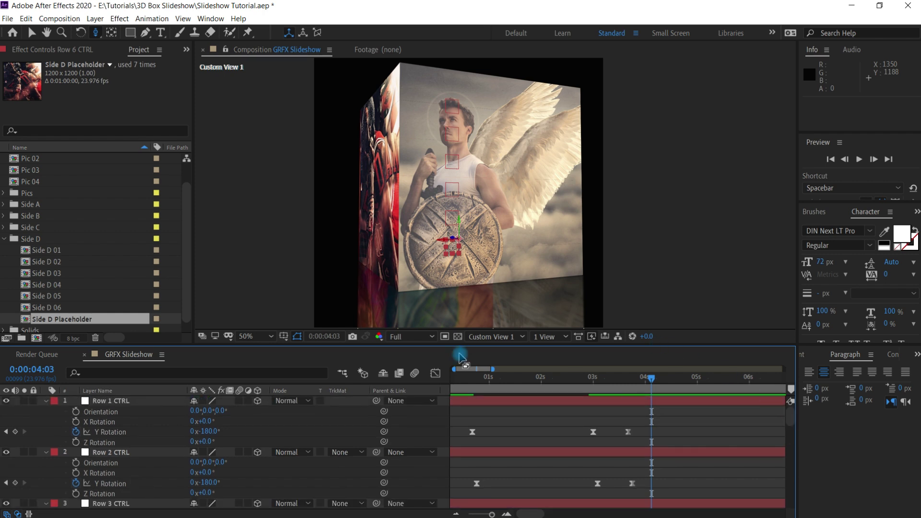
pyautogui.moveTo(454, 369); pyautogui.dragTo(511, 369)
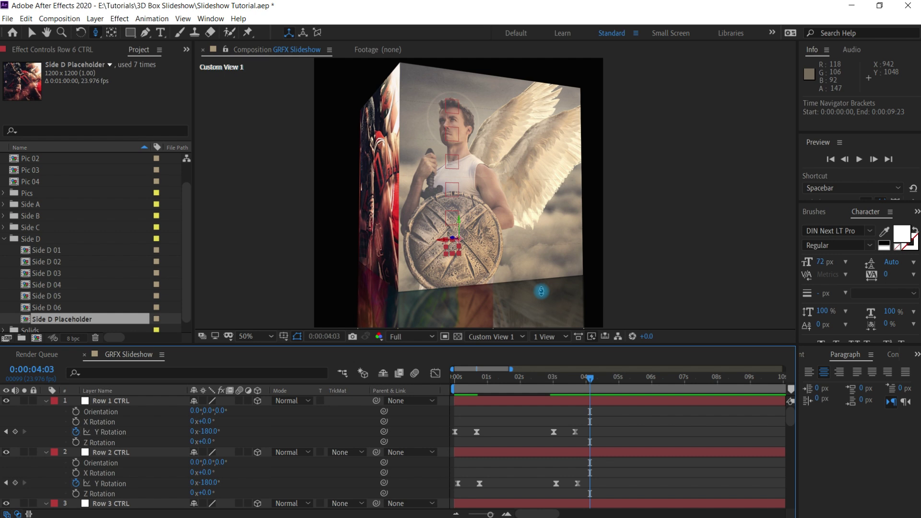
pyautogui.scroll(1, 542, 291)
pyautogui.press('space')
pyautogui.moveTo(546, 208); pyautogui.dragTo(553, 268)
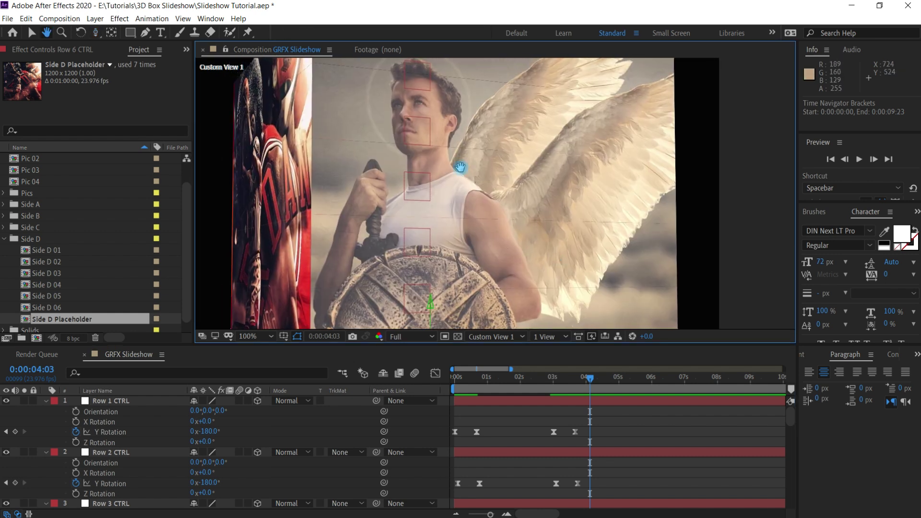
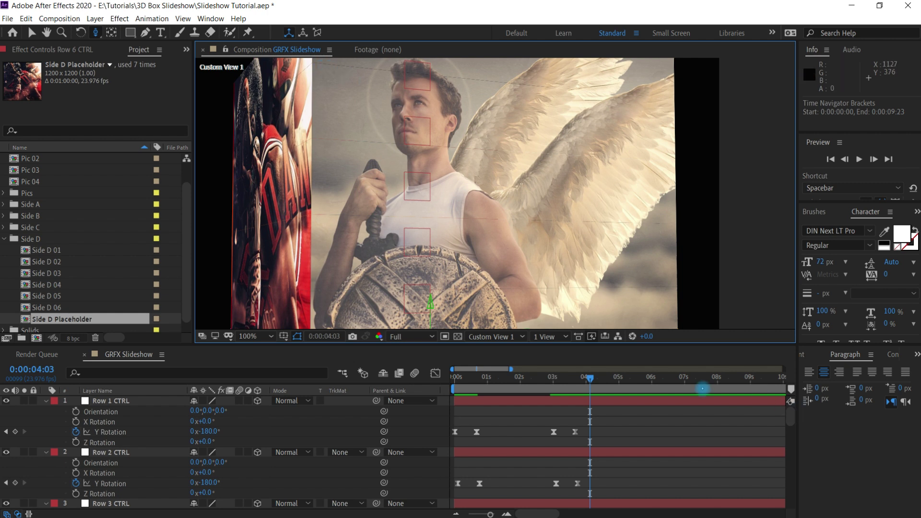
# - Unlink the scale proportions of all layers from Side A 01 to Side D 06 and set their Y scale to 101%
pyautogui.press('`')
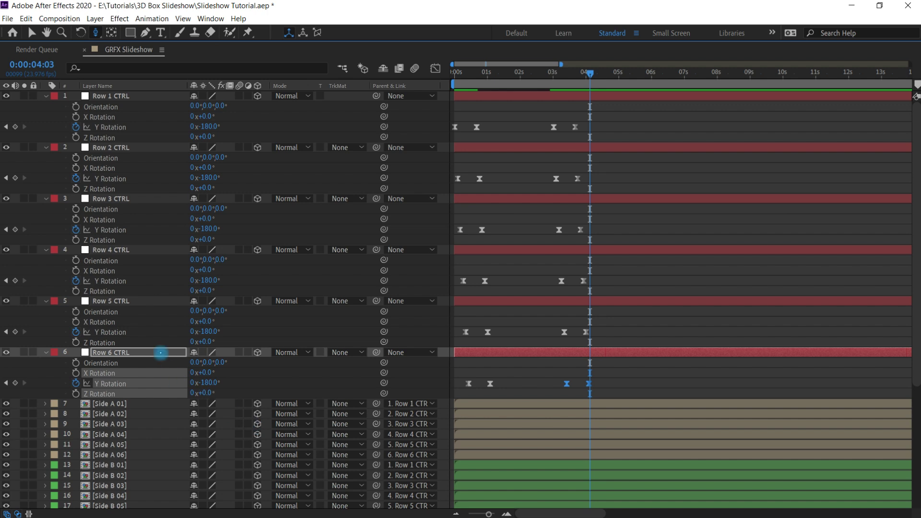
pyautogui.click(126, 404)
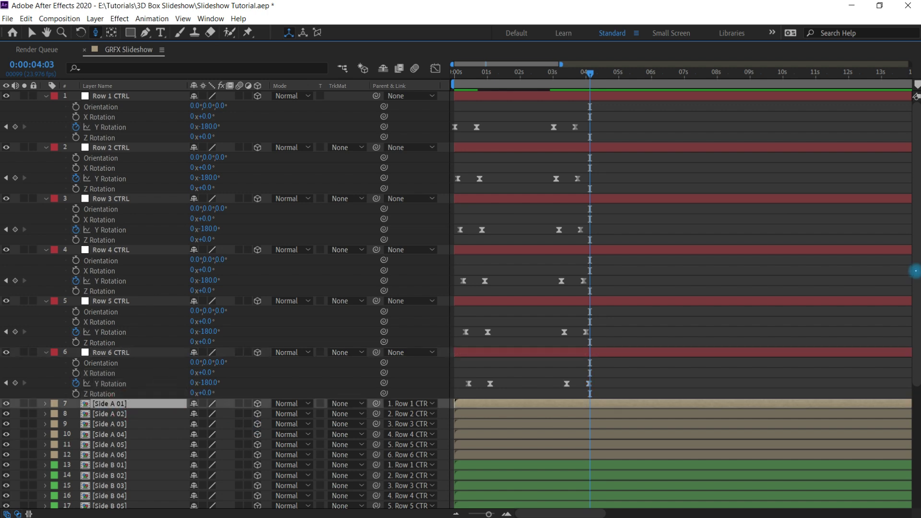
pyautogui.moveTo(917, 298); pyautogui.dragTo(918, 482)
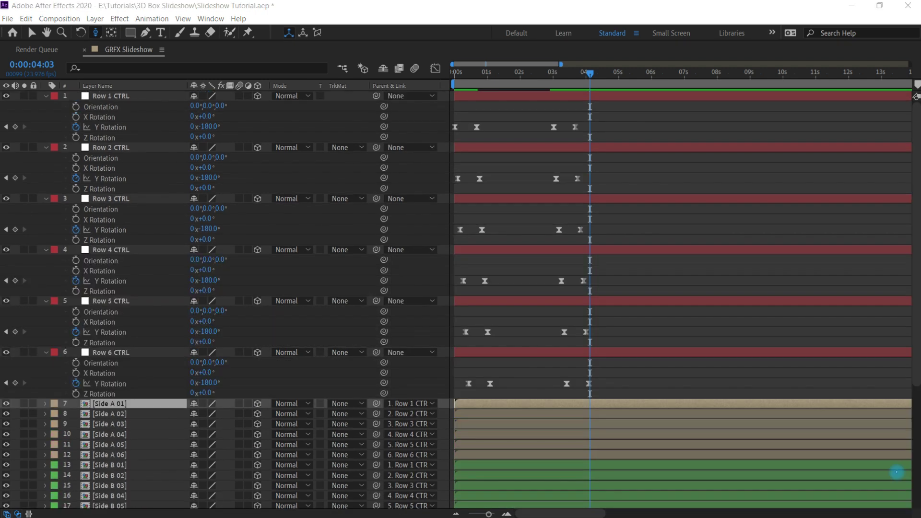
pyautogui.moveTo(915, 345); pyautogui.dragTo(917, 504)
pyautogui.keyDown('shift'); pyautogui.click(122, 462); pyautogui.keyUp('shift')
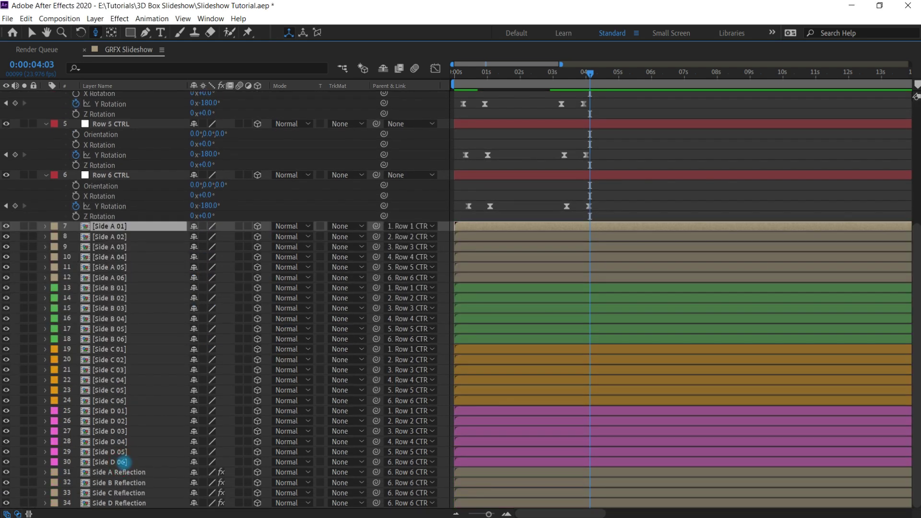
pyautogui.press('s')
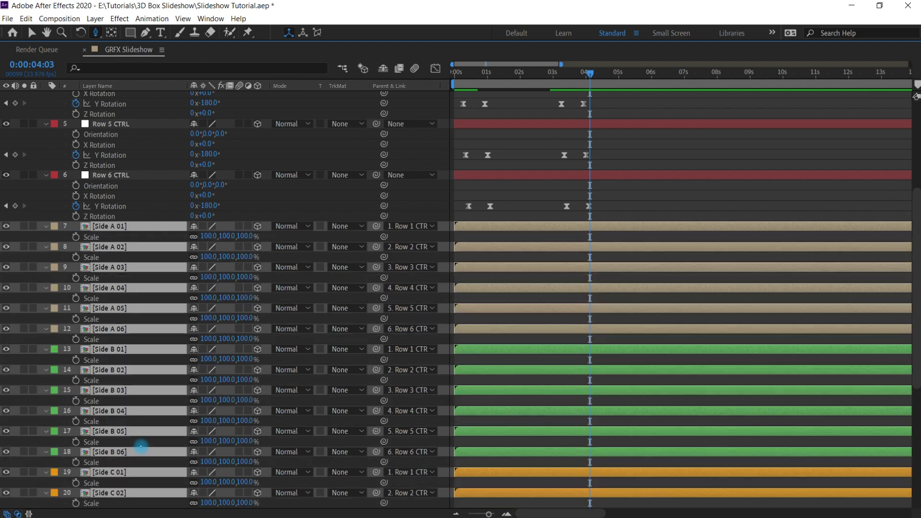
pyautogui.click(193, 237)
pyautogui.click(229, 235)
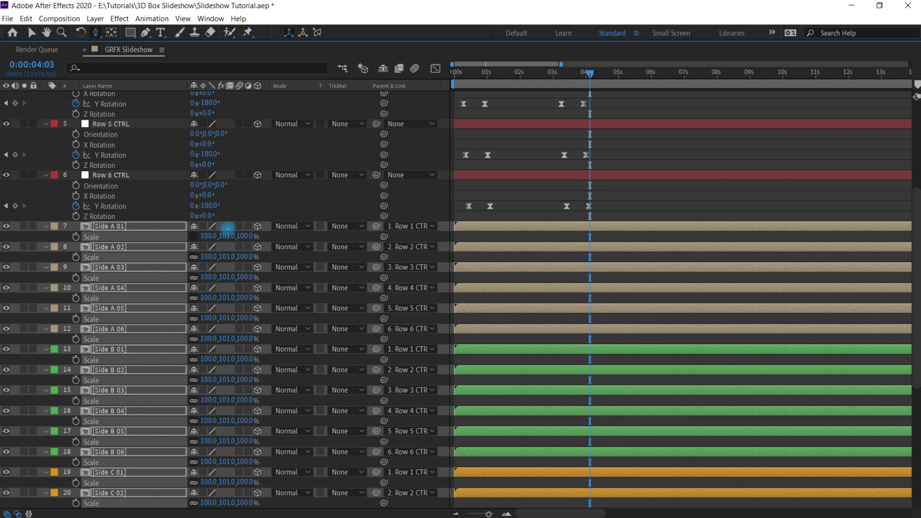
# - Inspect the rescaled box faces in an enlarged composition view for clean joins between the rows
pyautogui.press('`')
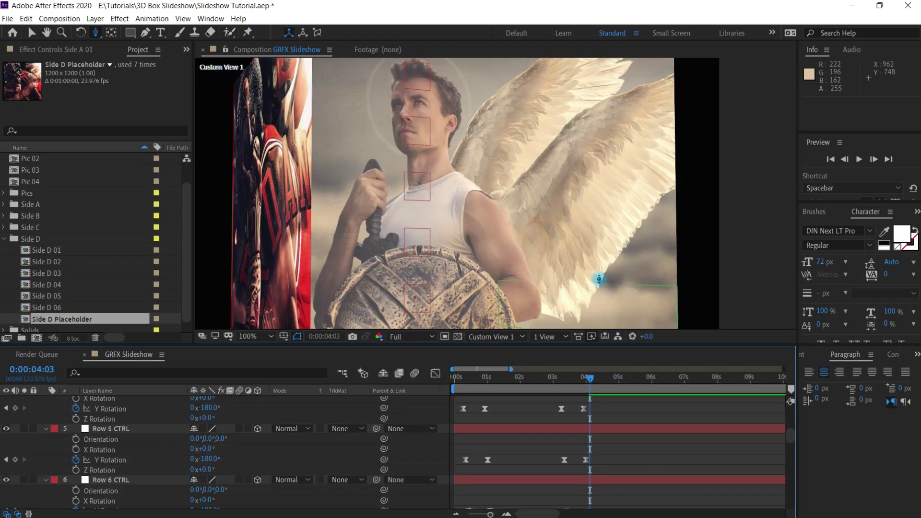
pyautogui.press('`')
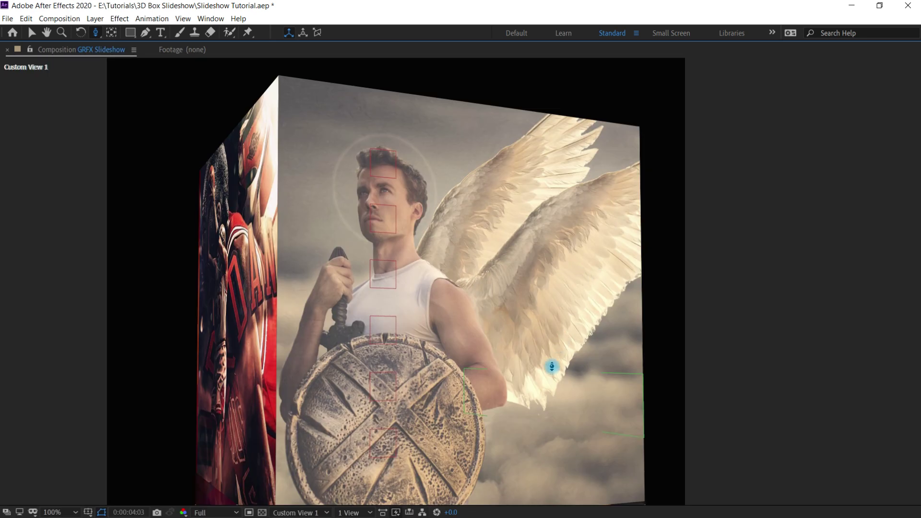
pyautogui.press('`')
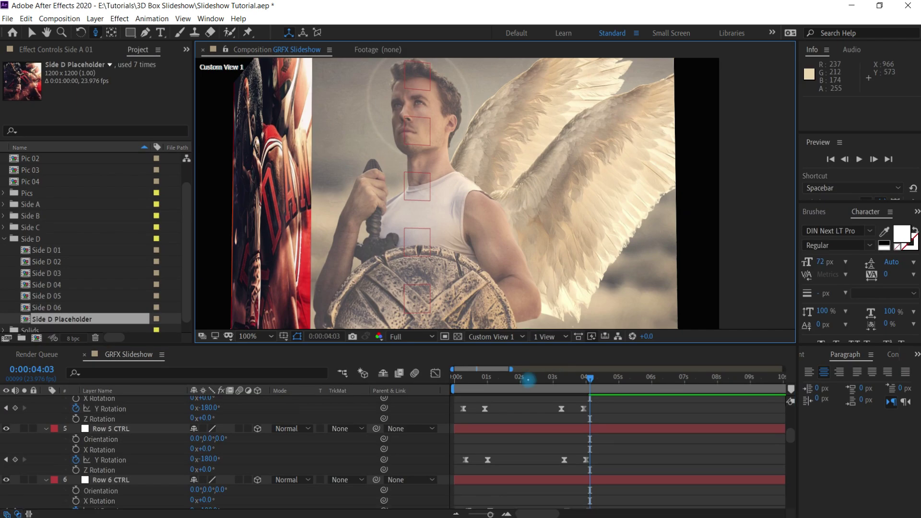
pyautogui.press('Home')
pyautogui.press('`')
pyautogui.press('`')
pyautogui.press('`')
pyautogui.press('`')
# - End the work area at 0:00:04:10 and preview both turns from the start in an enlarged composition view
pyautogui.click(597, 373)
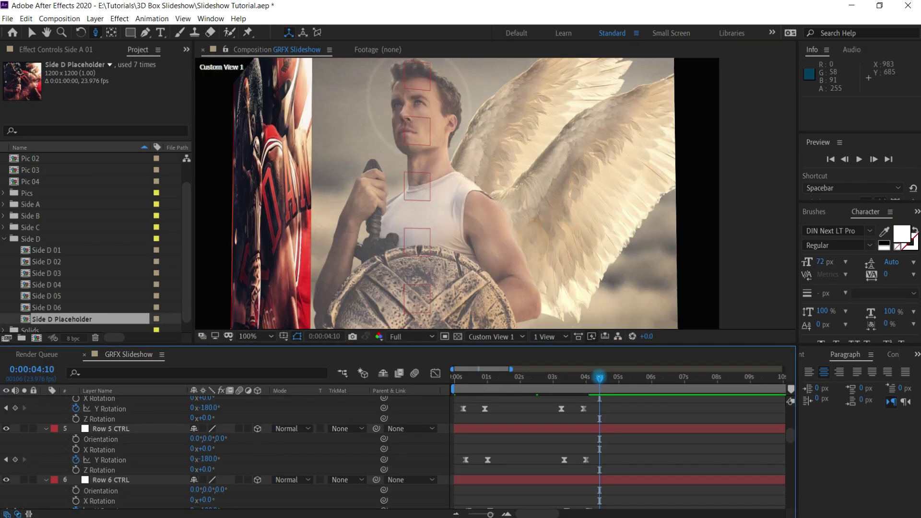
pyautogui.click(445, 383)
pyautogui.press('`')
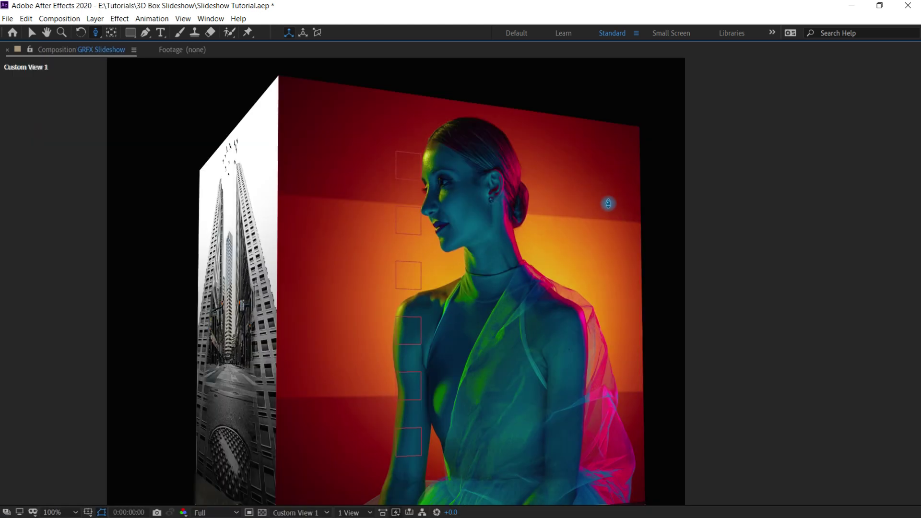
pyautogui.press('space')
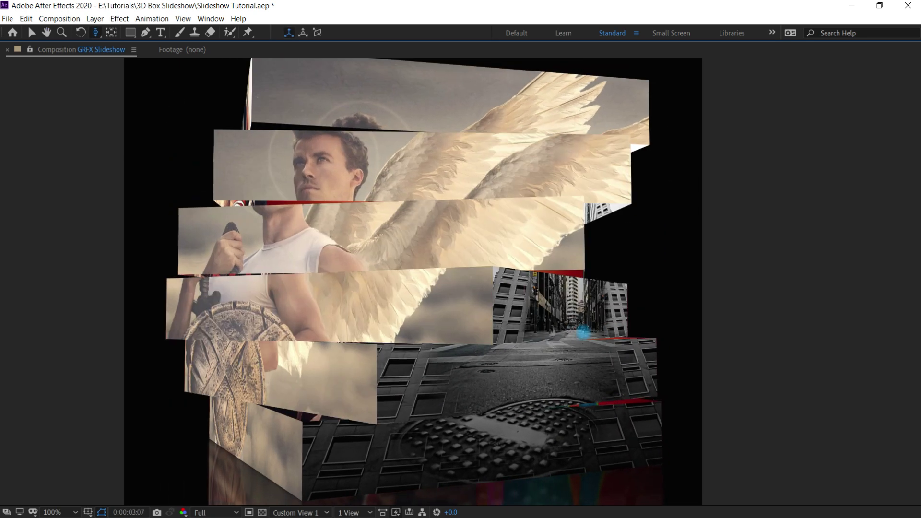
pyautogui.press('`')
pyautogui.scroll(-1, 704, 273)
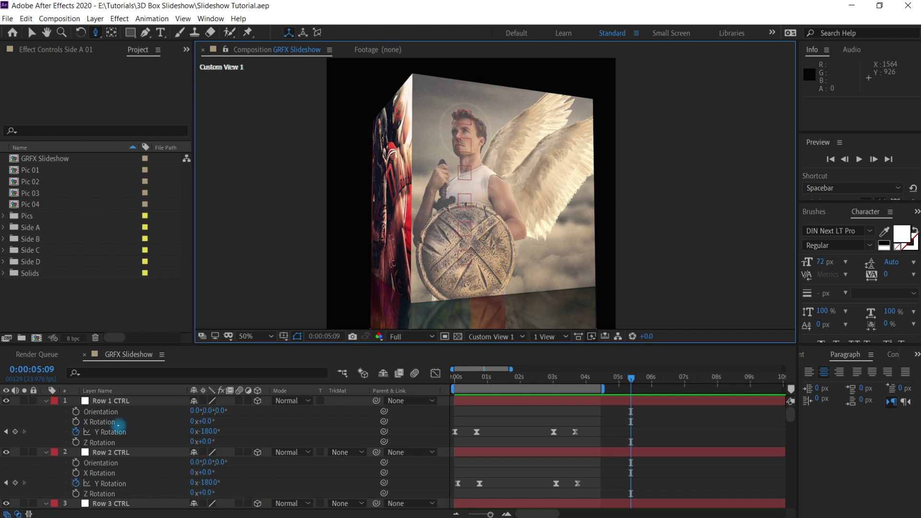
# - Resize the GRFX Slideshow composition to 1920 x 1080 px
pyautogui.hotkey('ctrl', 'k')
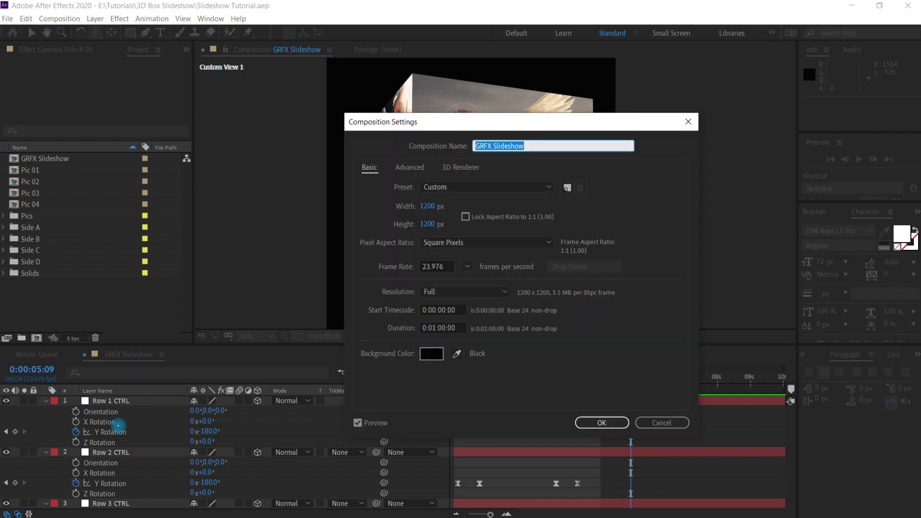
pyautogui.click(428, 206)
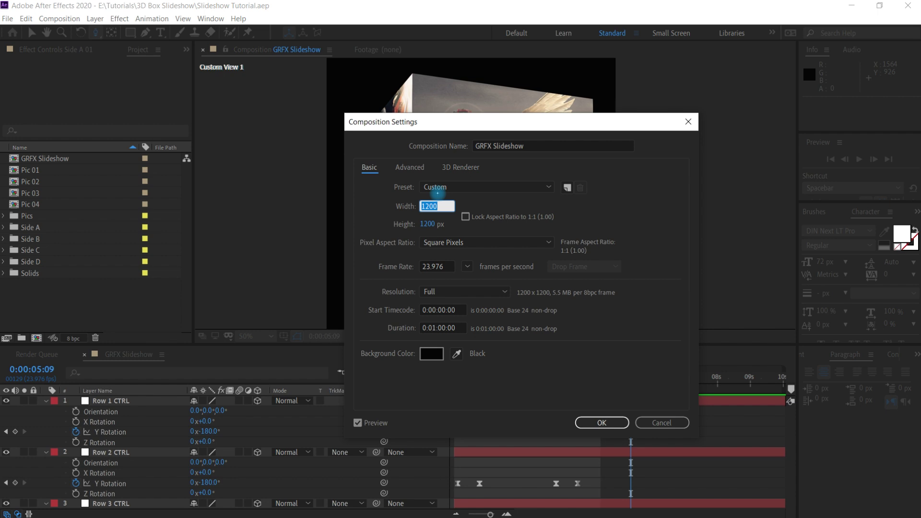
pyautogui.write('1920')
pyautogui.press('Tab')
pyautogui.write('1')
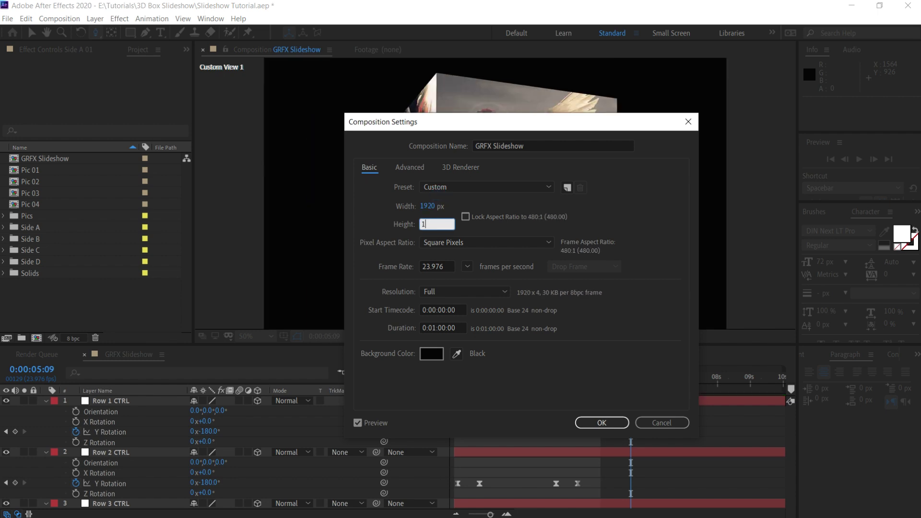
pyautogui.write('080')
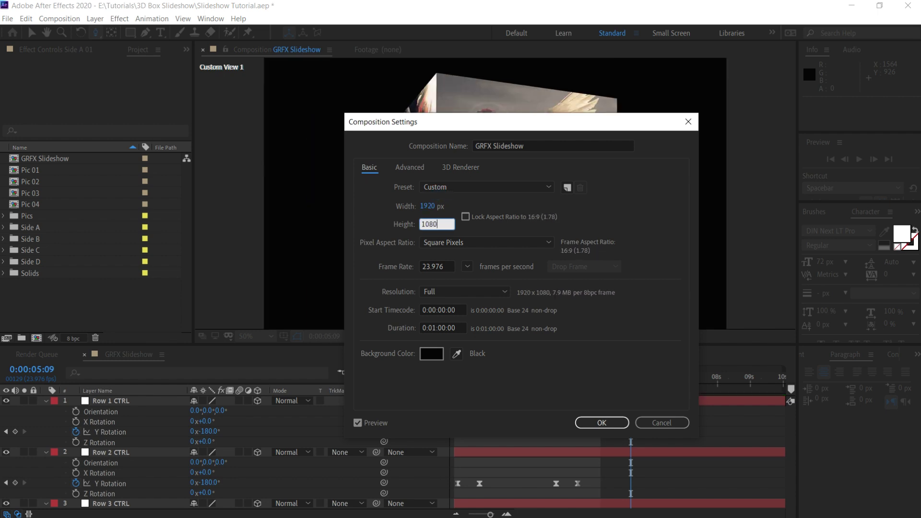
pyautogui.click(605, 422)
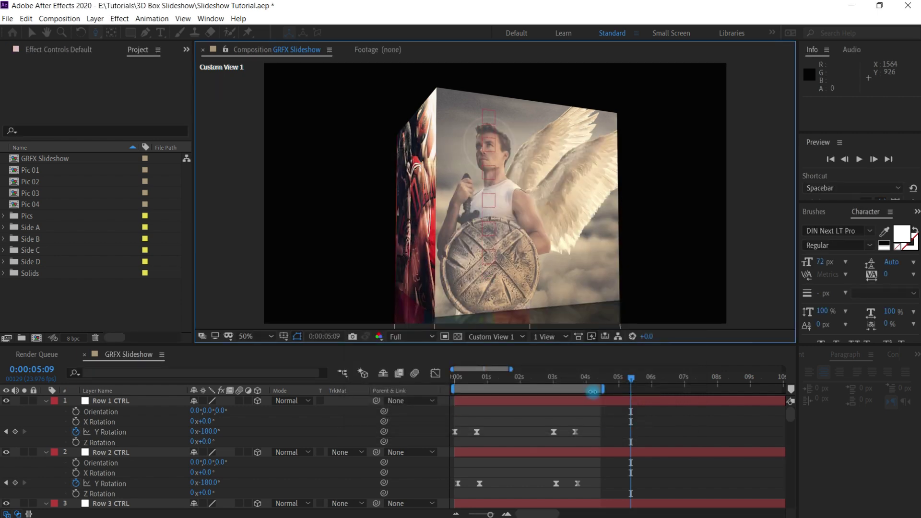
# - Create a dark gray 1920 x 1080 px solid and name it BG Grad
pyautogui.hotkey('ctrl', 'y')
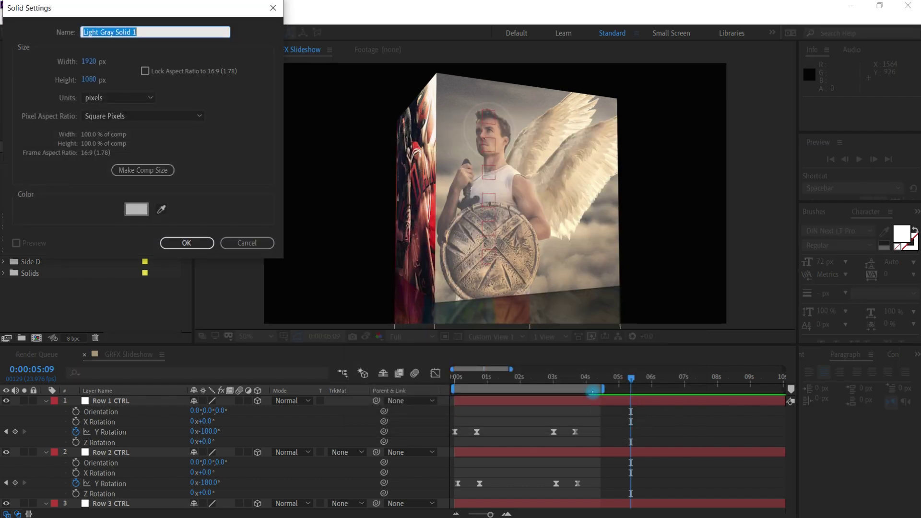
pyautogui.click(138, 209)
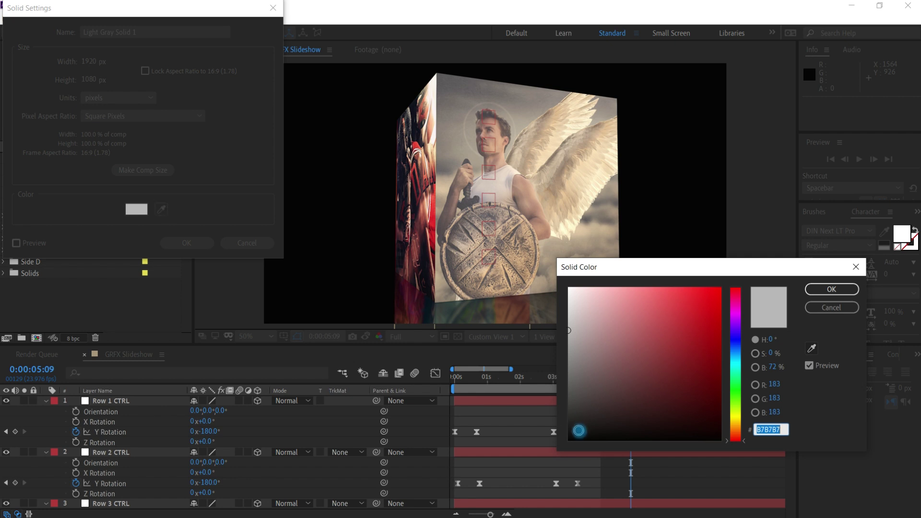
pyautogui.click(576, 425)
pyautogui.click(832, 289)
pyautogui.click(196, 240)
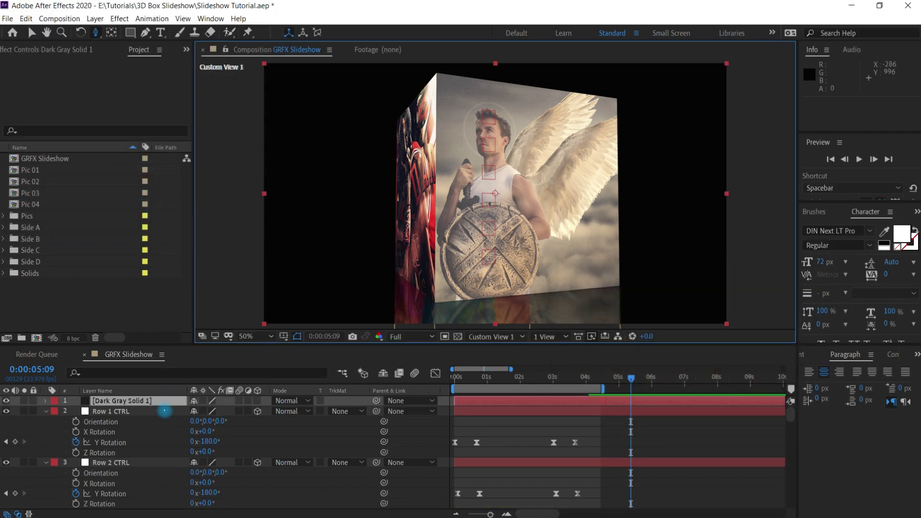
pyautogui.click(160, 400)
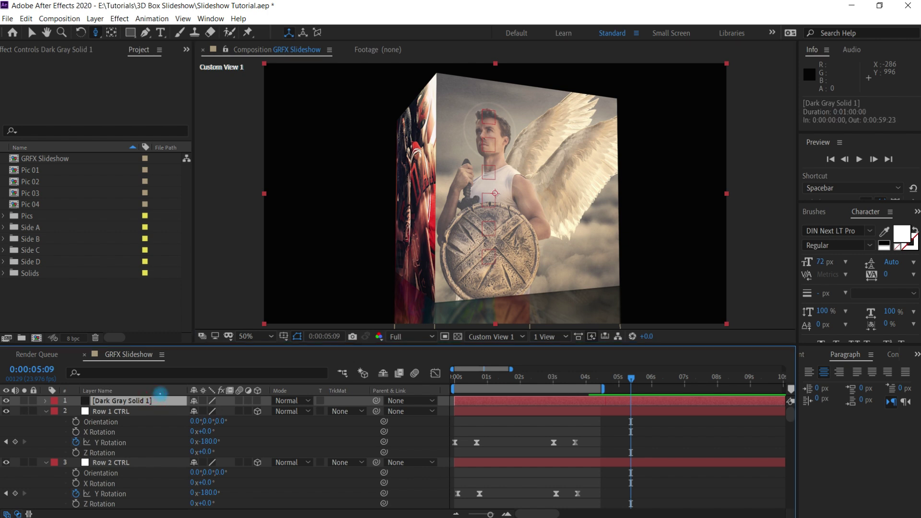
pyautogui.press('Return')
pyautogui.write('BG Grad')
pyautogui.press('Return')
# - Move the BG Grad layer to the very end of the layer stack, beneath Side D Reflection
pyautogui.press('`')
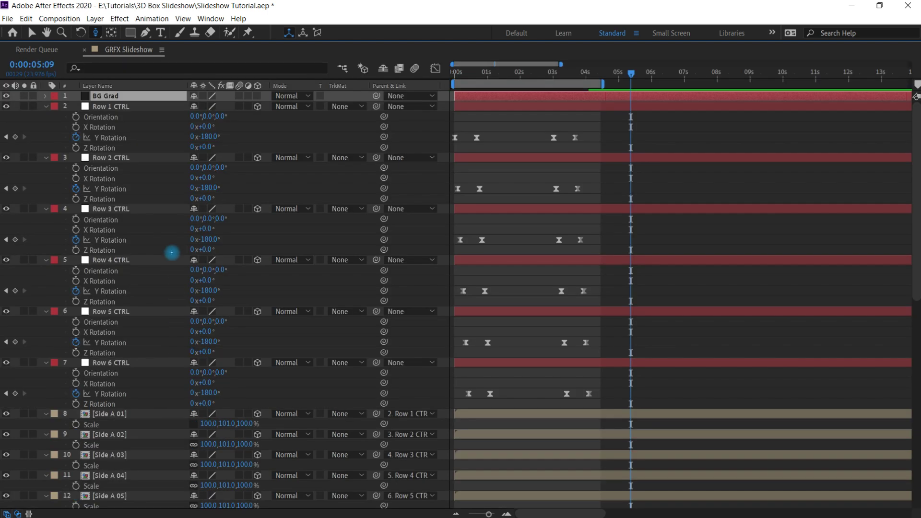
pyautogui.moveTo(151, 164); pyautogui.dragTo(135, 482)
pyautogui.moveTo(916, 314); pyautogui.dragTo(916, 411)
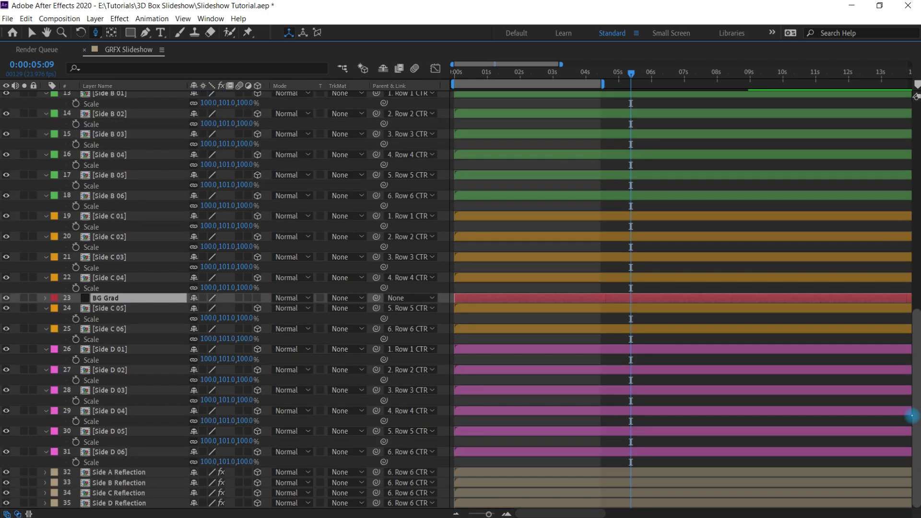
pyautogui.moveTo(132, 296); pyautogui.dragTo(142, 483)
pyautogui.click(140, 494)
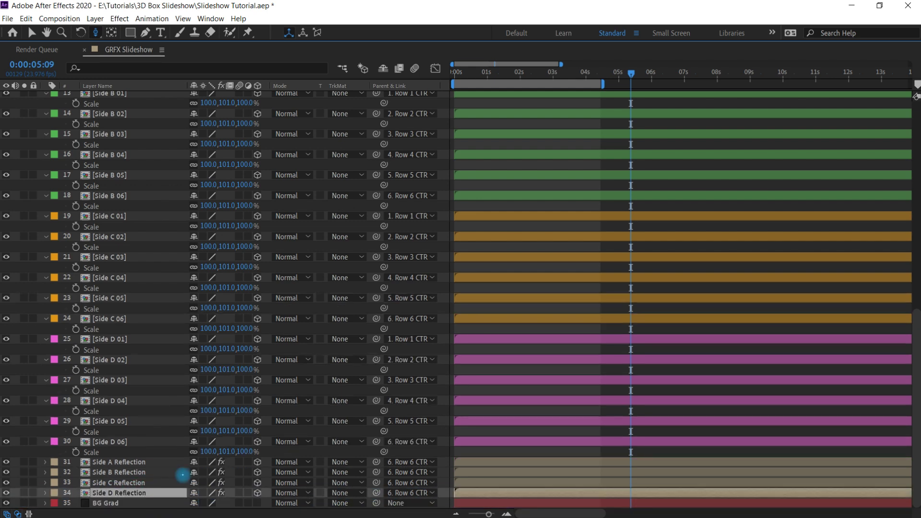
pyautogui.moveTo(913, 345); pyautogui.dragTo(905, 86)
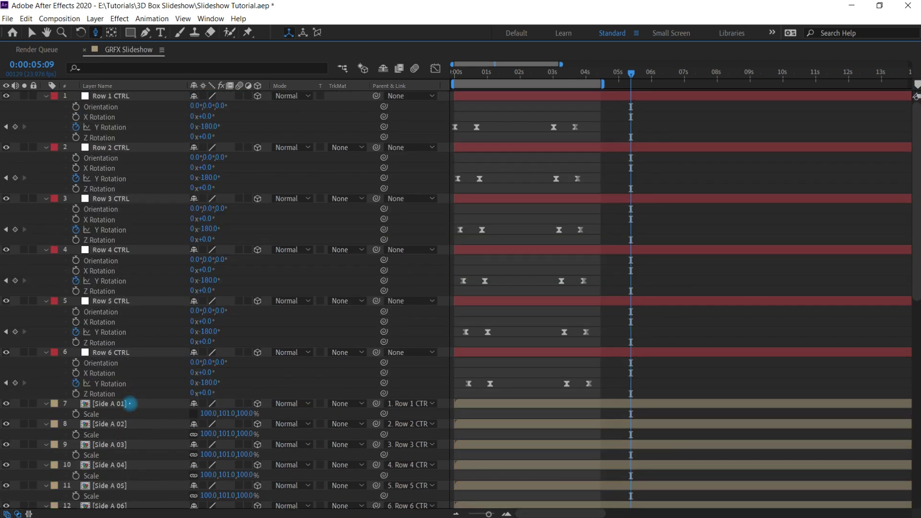
# - Mark all side and reflection layers, from Side A 01 through Side D Reflection, as shy and hide the shy layers
pyautogui.keyDown('shift'); pyautogui.click(121, 403); pyautogui.keyUp('shift')
pyautogui.click(194, 405)
pyautogui.click(383, 69)
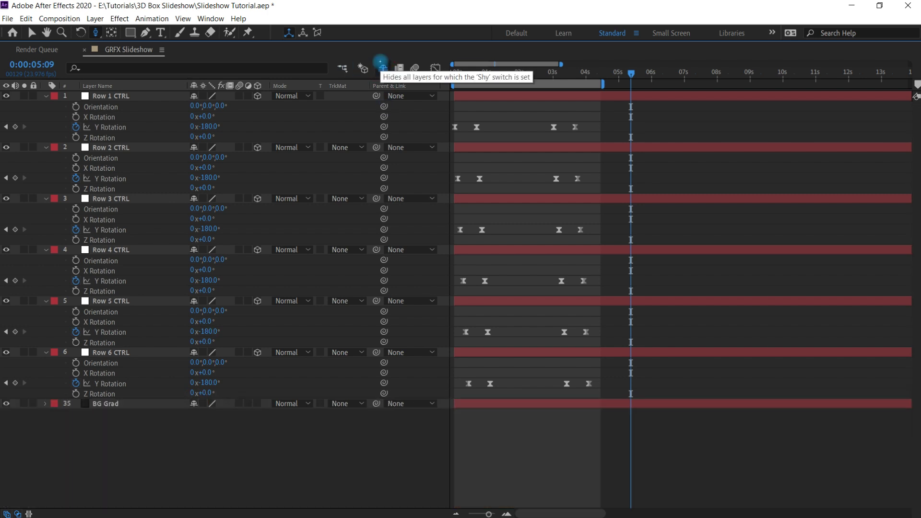
# - Collapse the properties of all visible layers, check the shy-layer hiding, and restore the timeline to its normal size
pyautogui.hotkey('ctrl', 'a')
pyautogui.click(46, 96)
pyautogui.click(199, 304)
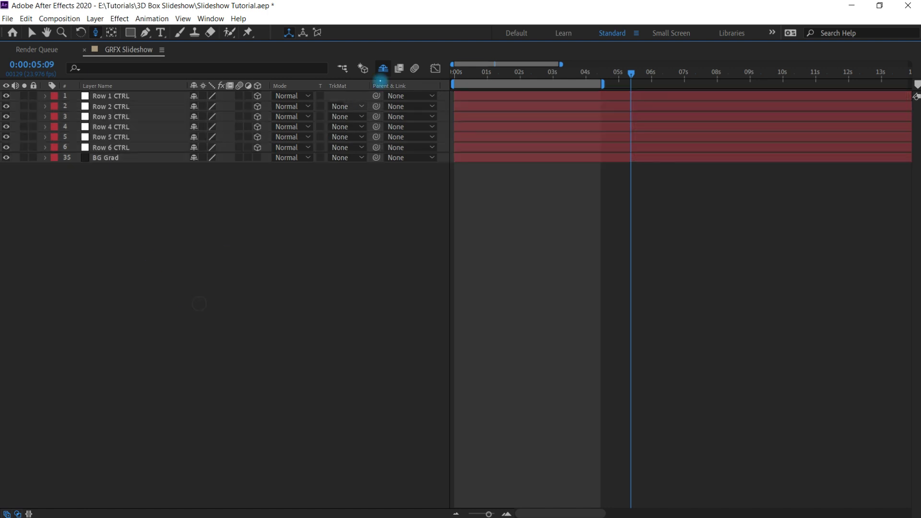
pyautogui.click(383, 68)
pyautogui.click(383, 68)
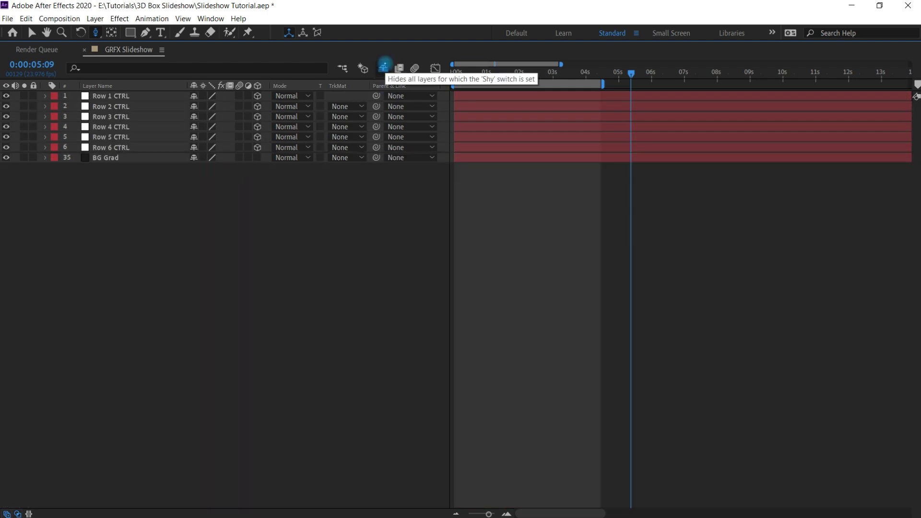
pyautogui.press('`')
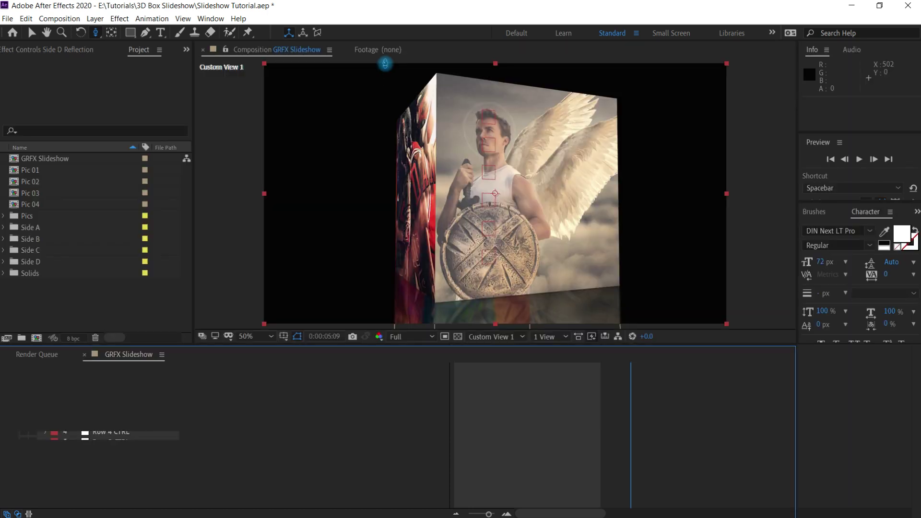
# - Apply the Gradient Ramp effect to the BG Grad layer and set its start color to 545454
pyautogui.click(115, 462)
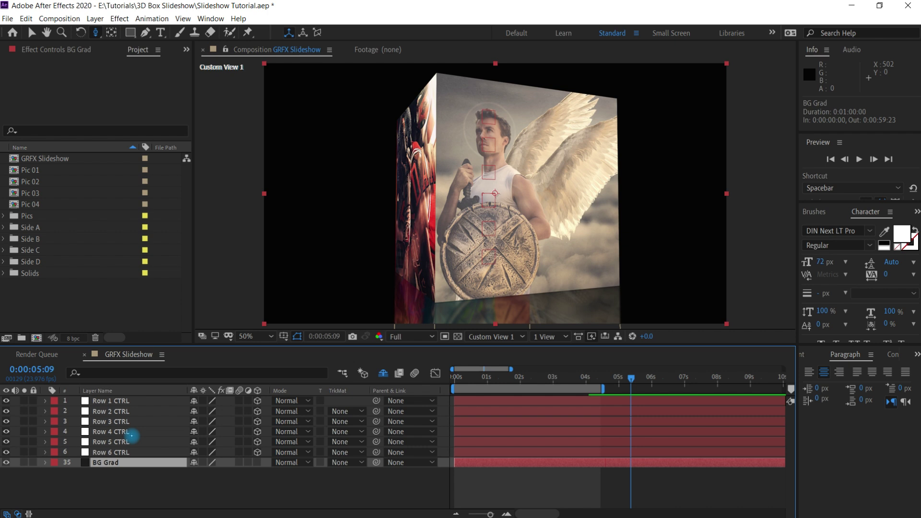
pyautogui.click(119, 18)
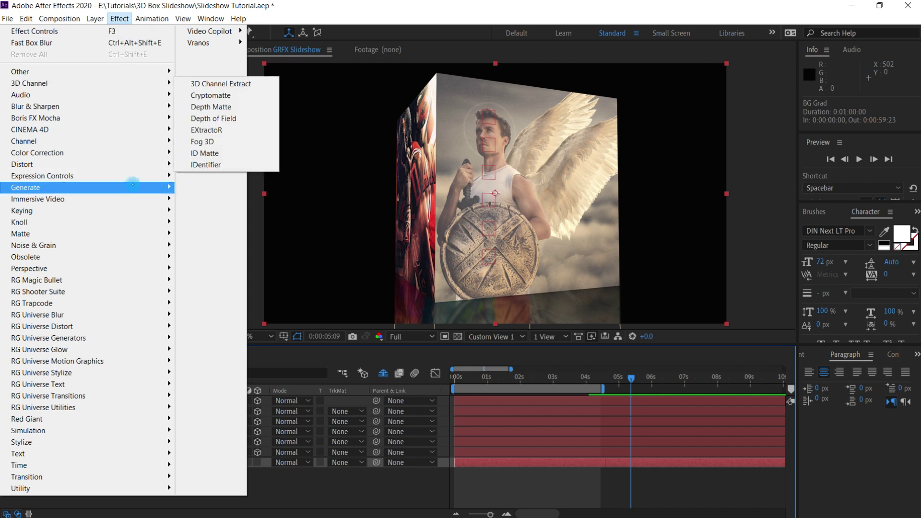
pyautogui.moveTo(140, 187)
pyautogui.click(220, 385)
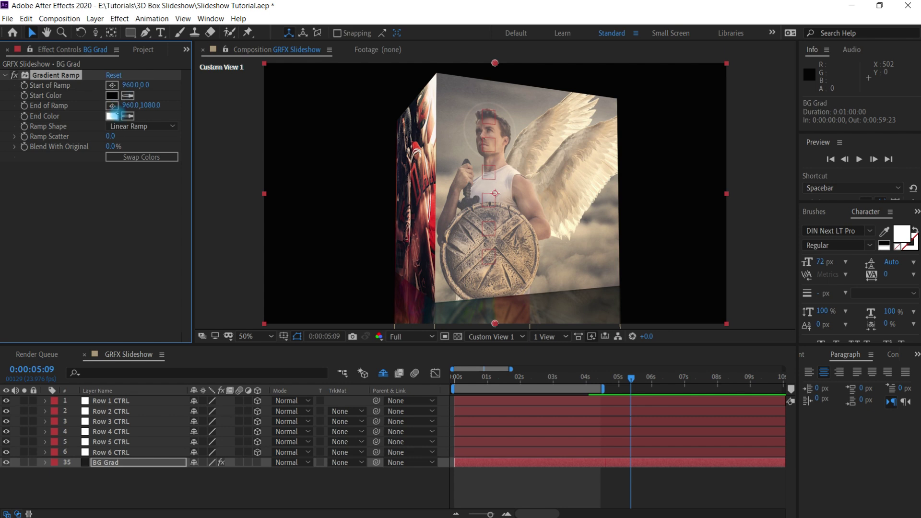
pyautogui.click(113, 95)
pyautogui.click(570, 389)
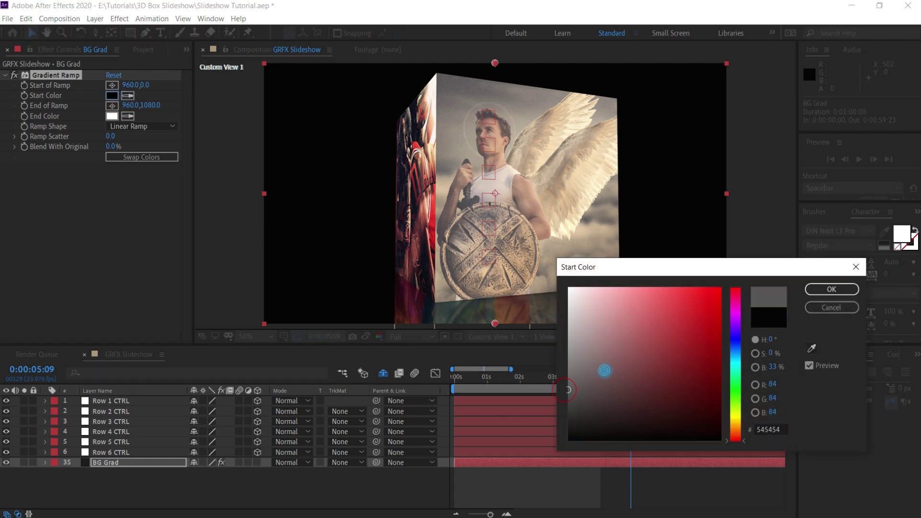
pyautogui.click(832, 289)
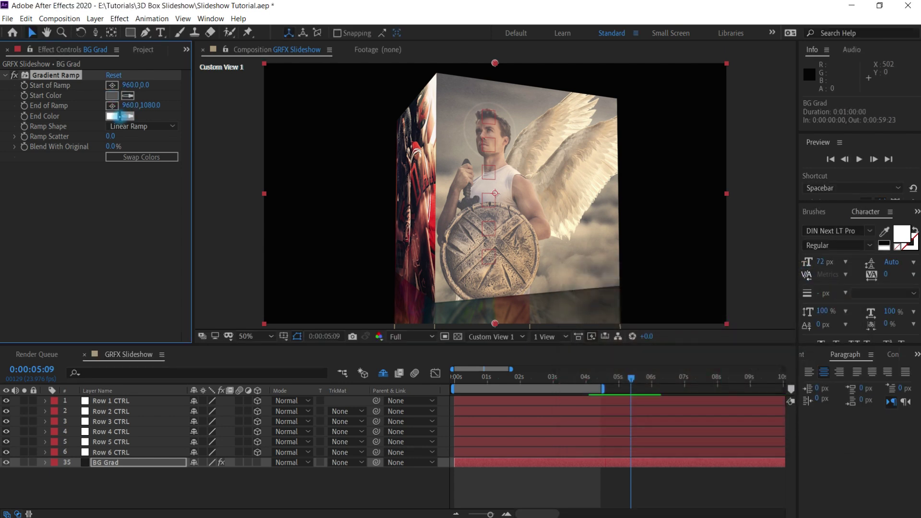
# - Set the Gradient Ramp's end color to 252424 and its shape to Radial Ramp
pyautogui.click(112, 116)
pyautogui.click(571, 418)
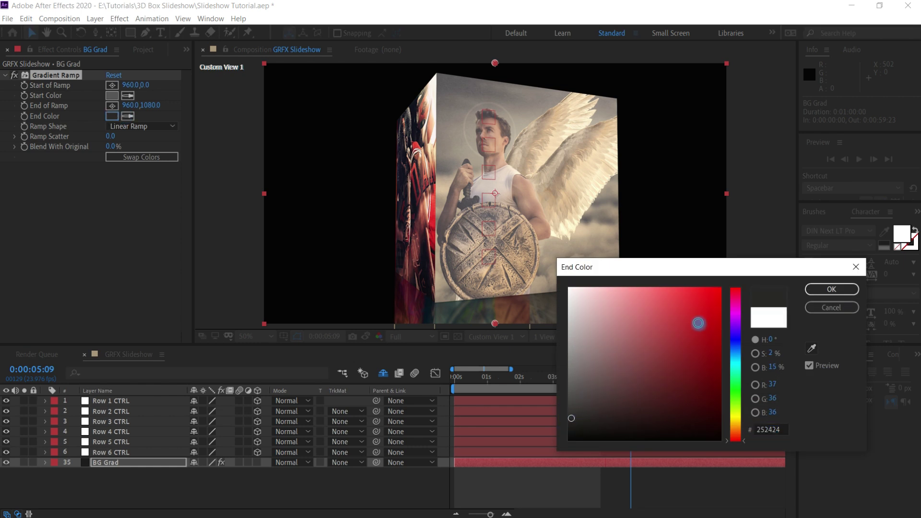
pyautogui.click(831, 289)
pyautogui.click(144, 128)
pyautogui.click(144, 149)
# - Tint the end color of the BG Grad ramp a dark navy blue
pyautogui.click(112, 115)
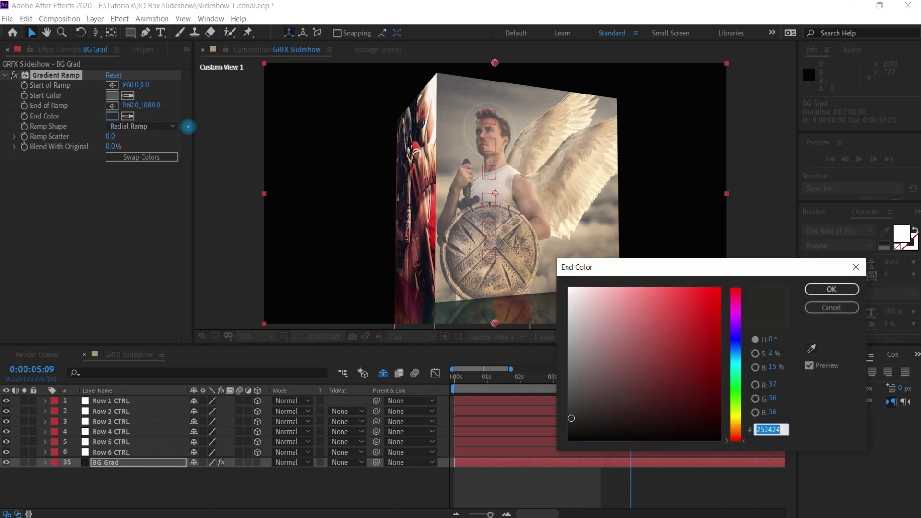
pyautogui.click(736, 346)
pyautogui.click(673, 411)
pyautogui.click(832, 289)
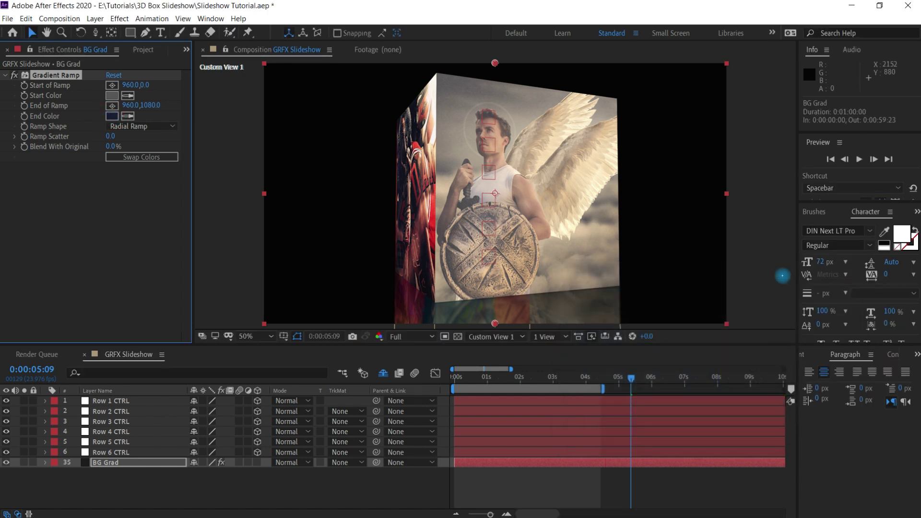
# - Move the current time to 0:00:02:13 and view the zoomed-out composition through the Active Camera
pyautogui.click(538, 377)
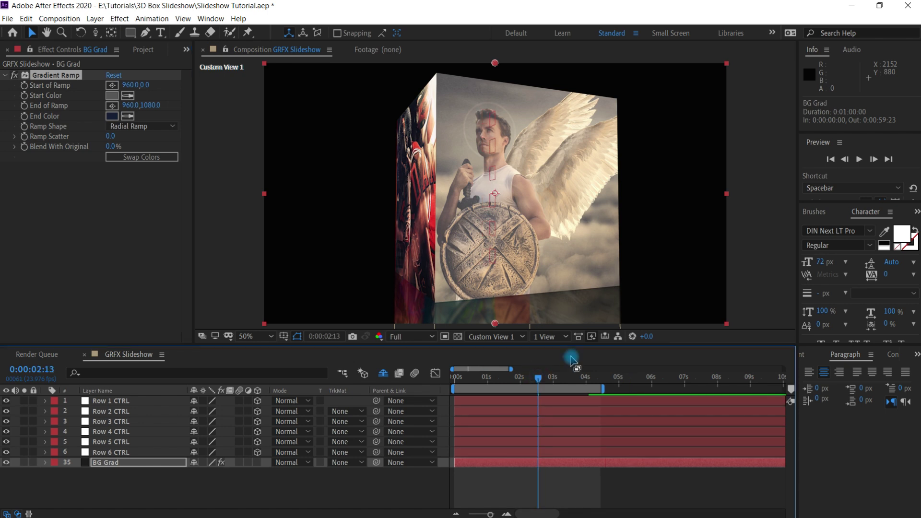
pyautogui.press(',')
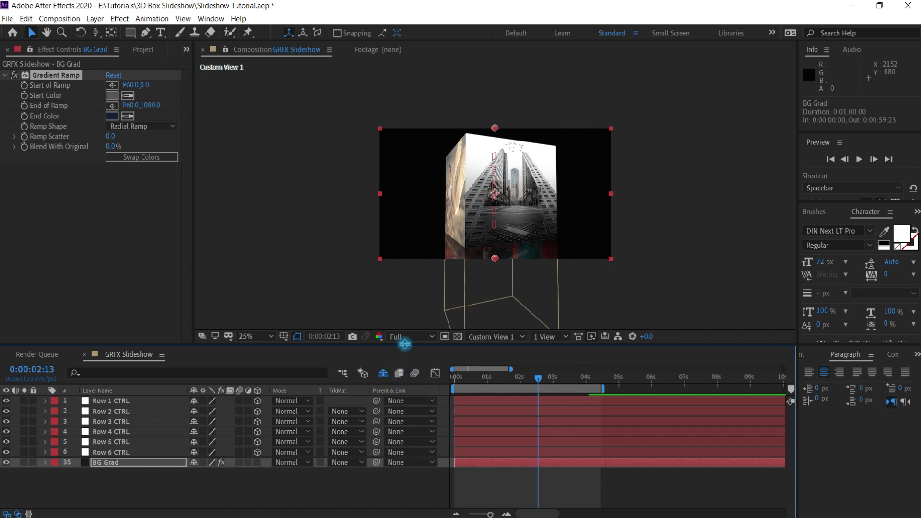
pyautogui.click(497, 336)
pyautogui.click(503, 347)
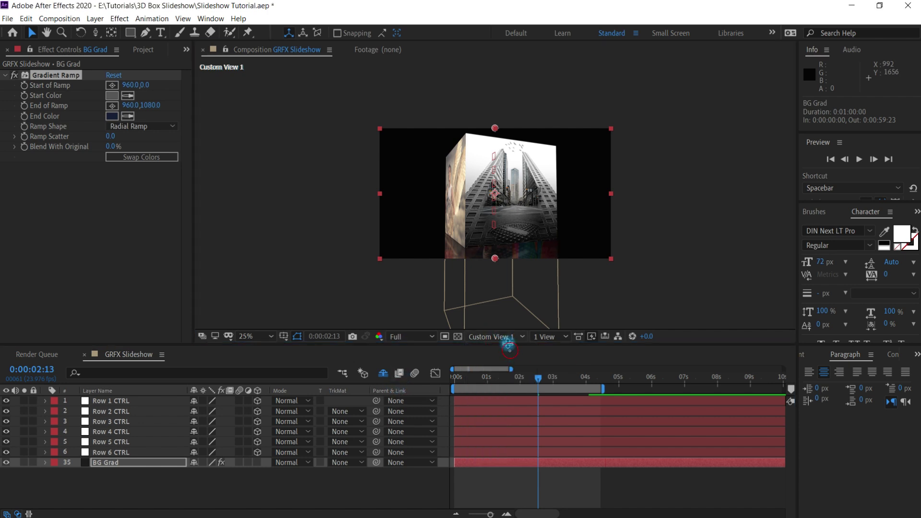
# - Create a two-node camera with the 35mm preset
pyautogui.click(95, 18)
pyautogui.moveTo(103, 31)
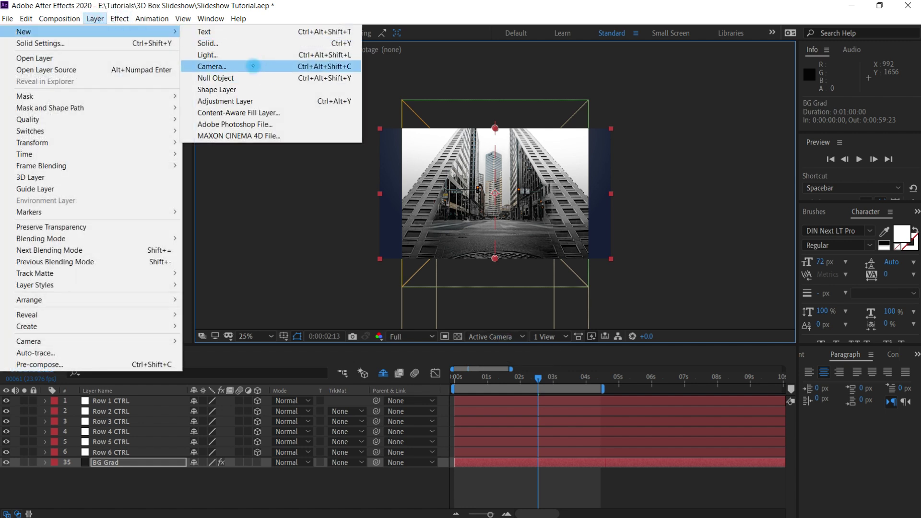
pyautogui.click(258, 65)
pyautogui.click(312, 67)
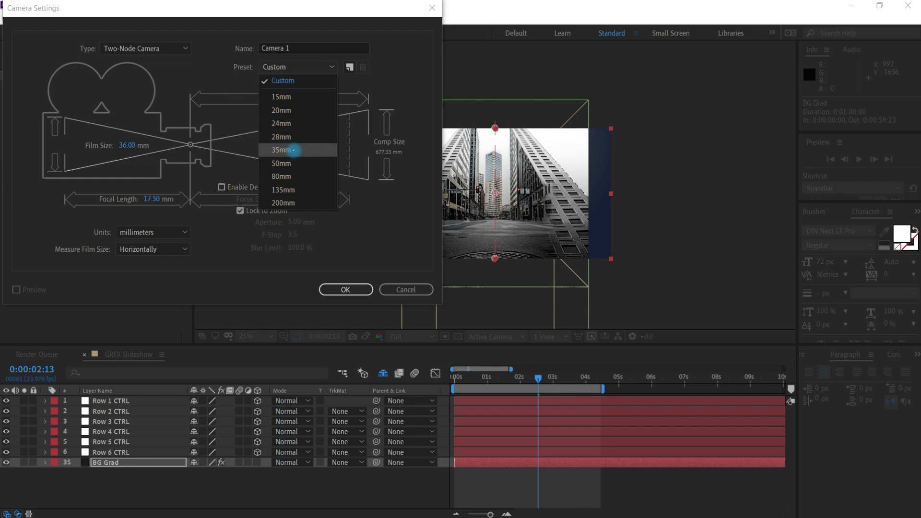
pyautogui.click(292, 150)
pyautogui.click(346, 289)
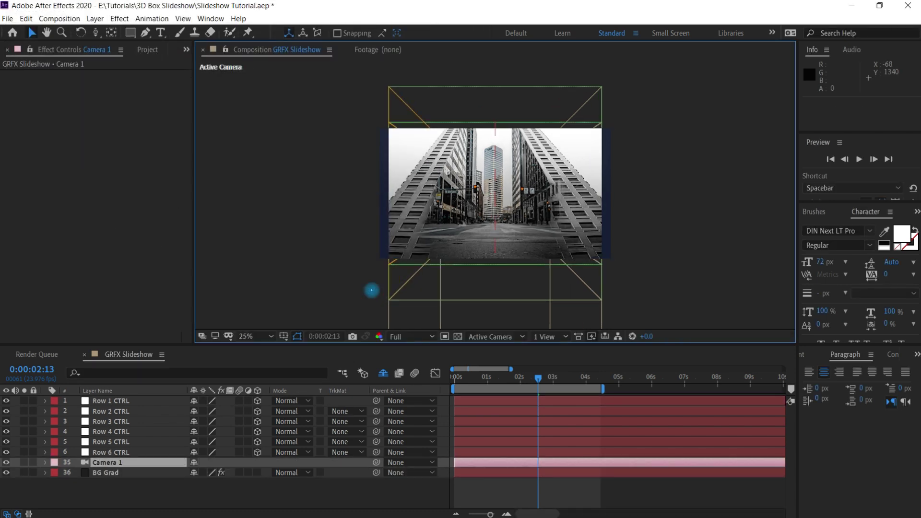
# - Change Camera 1 to the 28mm preset
pyautogui.click(119, 18)
pyautogui.moveTo(94, 18)
pyautogui.click(67, 26)
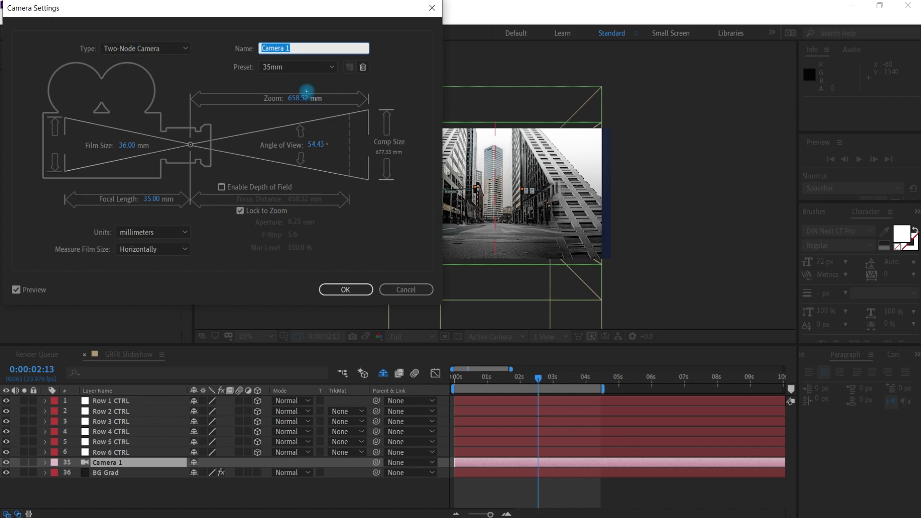
pyautogui.click(305, 68)
pyautogui.click(283, 128)
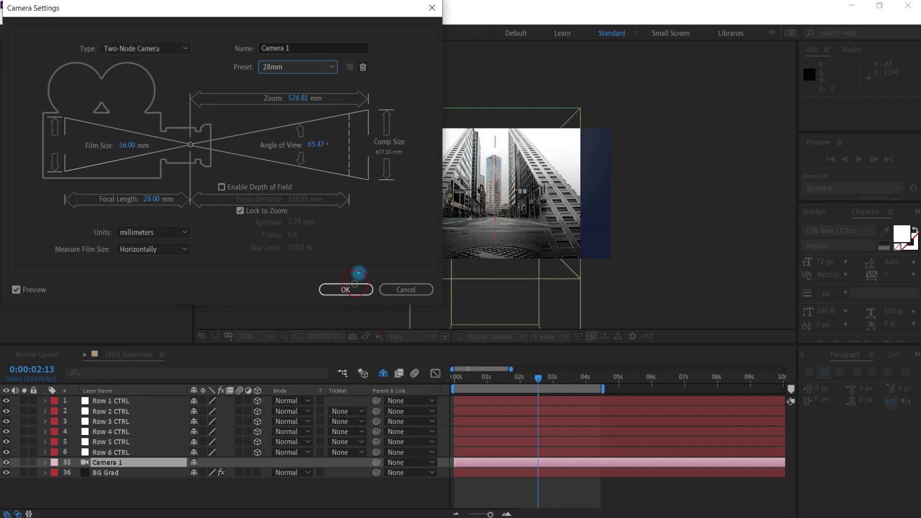
pyautogui.click(347, 289)
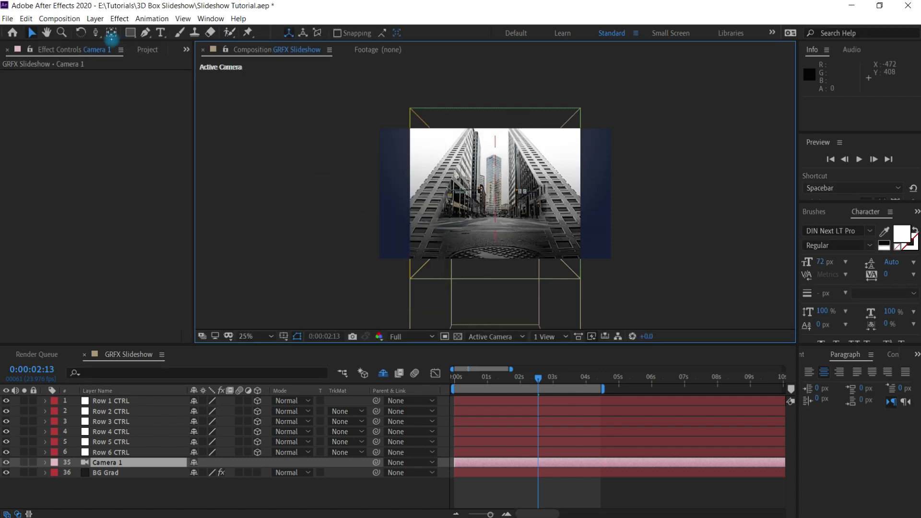
# - At 0:00:00:11, pull Camera 1 back from the box to a Z position of about -2716.7
pyautogui.click(96, 33)
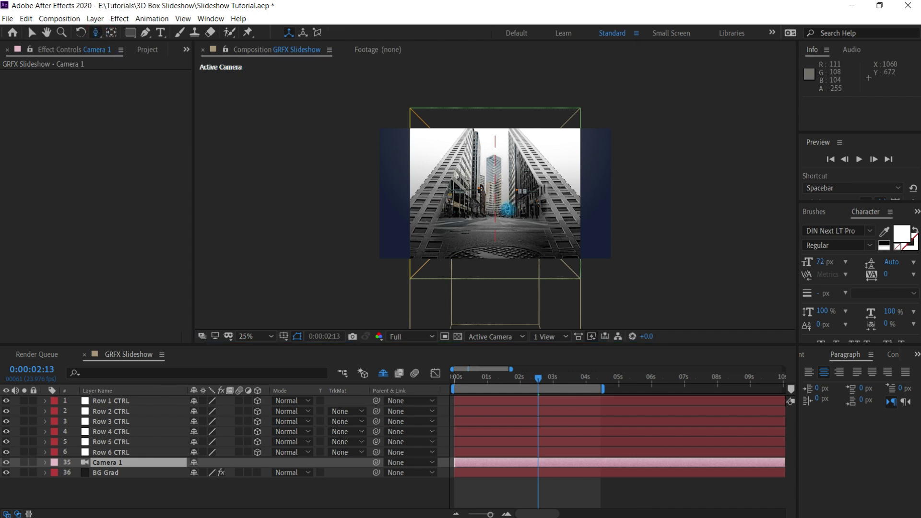
pyautogui.click(469, 377)
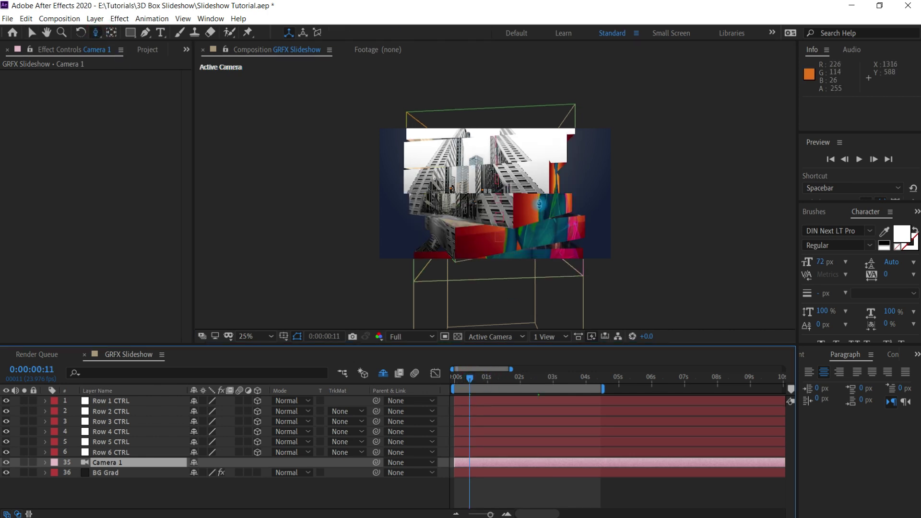
pyautogui.scroll(-8, 529, 220)
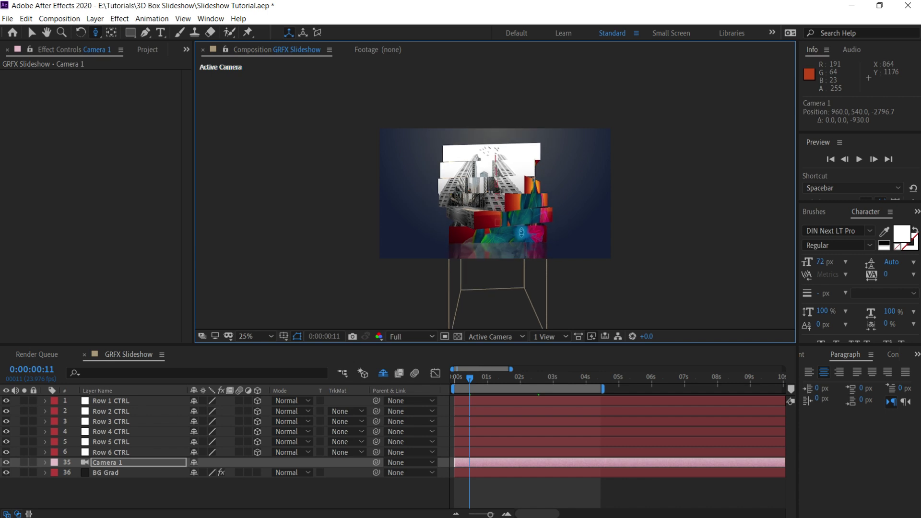
pyautogui.scroll(-1, 524, 230)
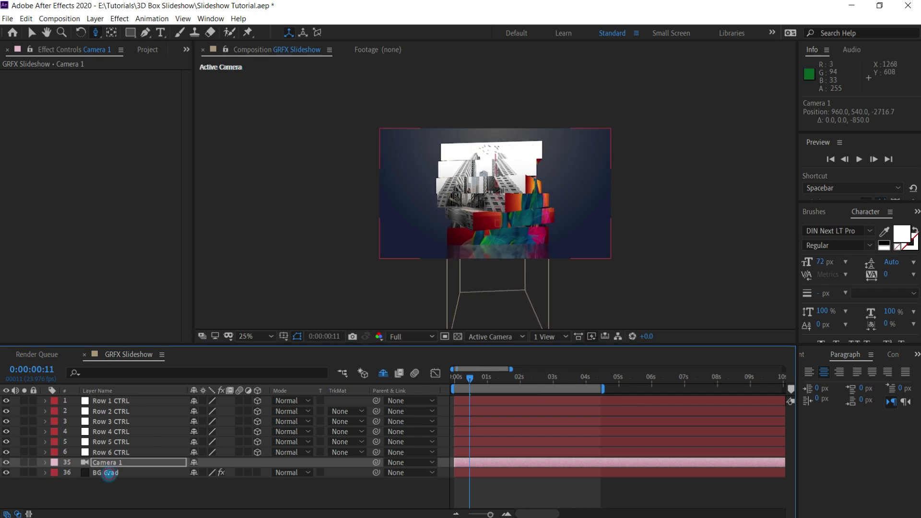
# - Move the end point of BG Grad's Gradient Ramp to about 1768, 588
pyautogui.click(109, 472)
pyautogui.click(69, 76)
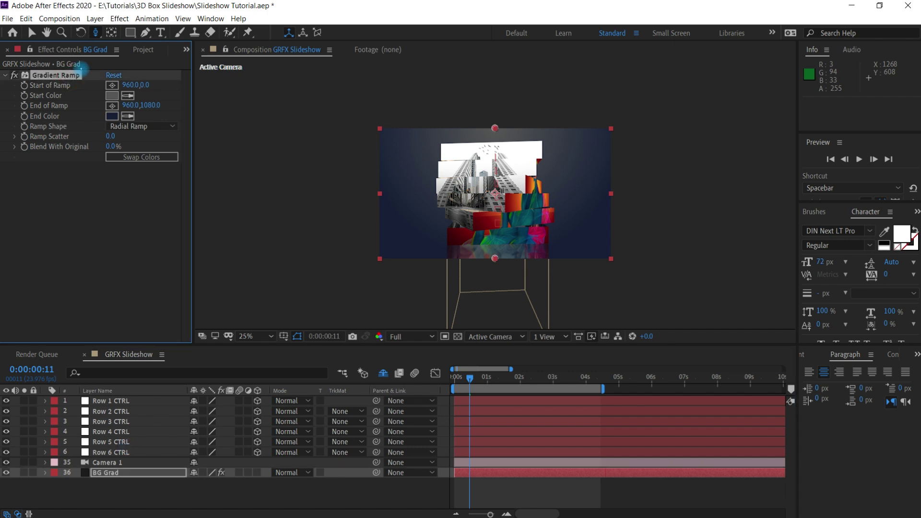
pyautogui.press('v')
pyautogui.moveTo(496, 258); pyautogui.dragTo(592, 199)
# - Darken the Gradient Ramp's end color to a deeper navy blue
pyautogui.click(111, 116)
pyautogui.click(671, 420)
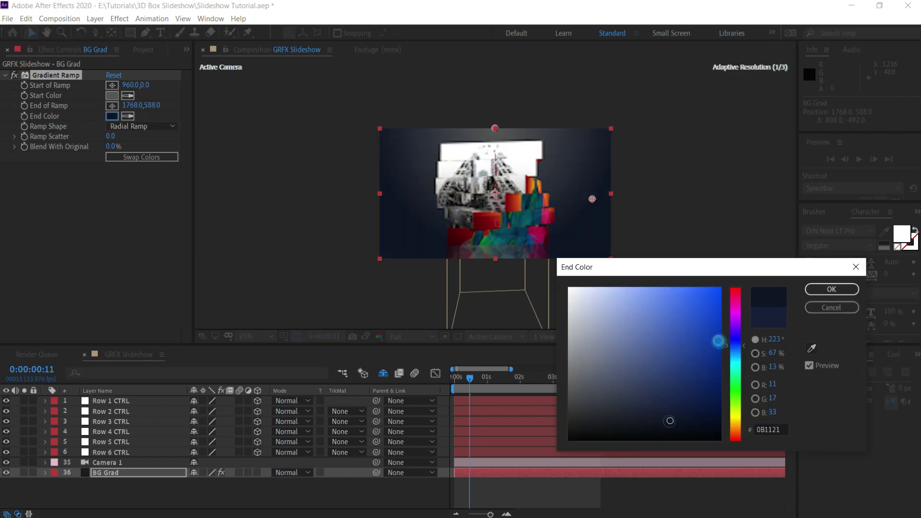
pyautogui.click(831, 290)
# - Set the Gradient Ramp's start color to a muted blue-gray, about 566068, and inspect the background
pyautogui.click(117, 98)
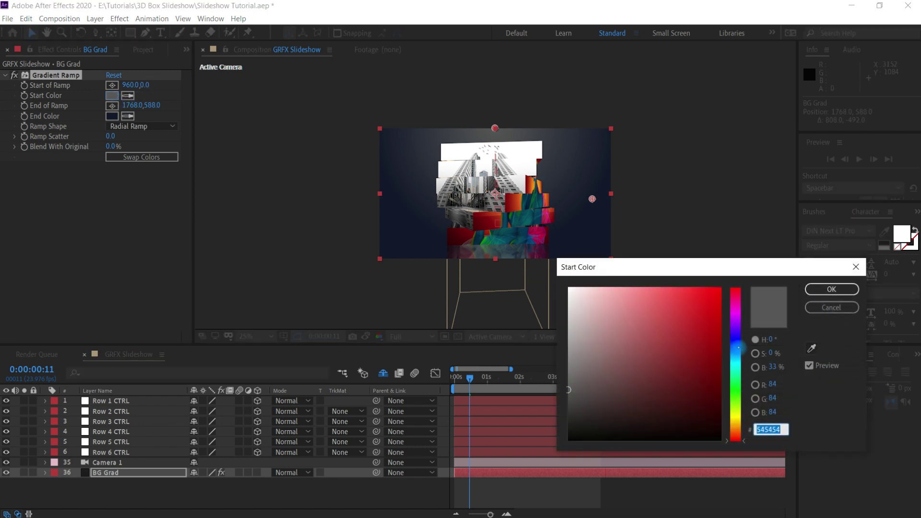
pyautogui.click(735, 353)
pyautogui.click(608, 390)
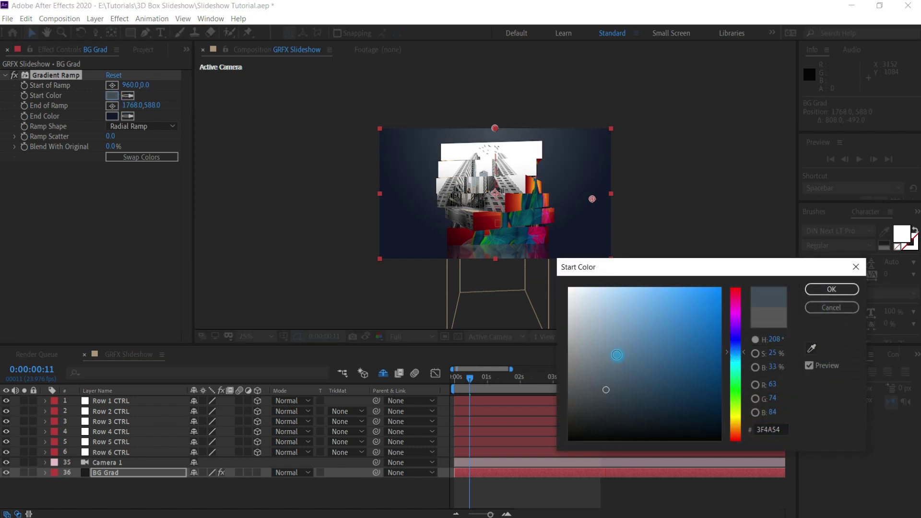
pyautogui.click(605, 348)
pyautogui.moveTo(604, 370)
pyautogui.mouseDown()
pyautogui.moveTo(606, 385)
pyautogui.moveTo(595, 378)
pyautogui.mouseUp()
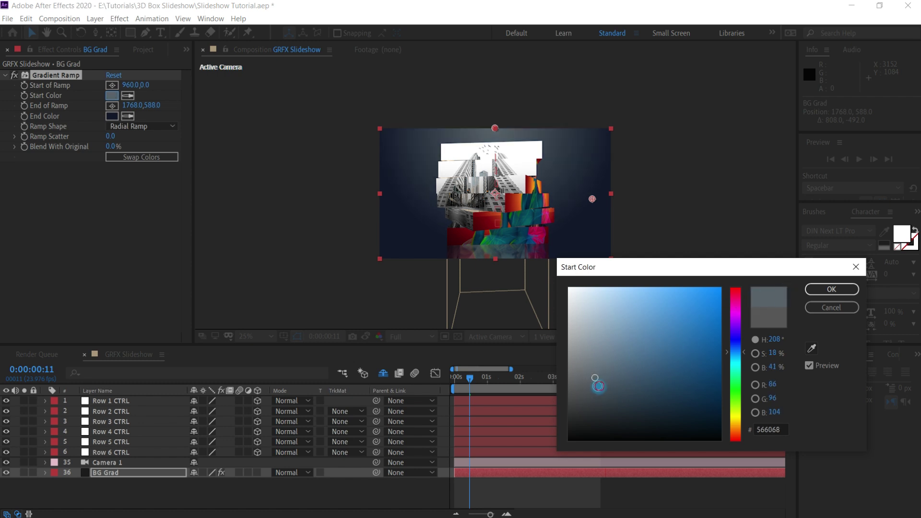
pyautogui.click(832, 289)
pyautogui.hotkey('ctrl', '=')
pyautogui.hotkey('ctrl', '-')
pyautogui.click(786, 474)
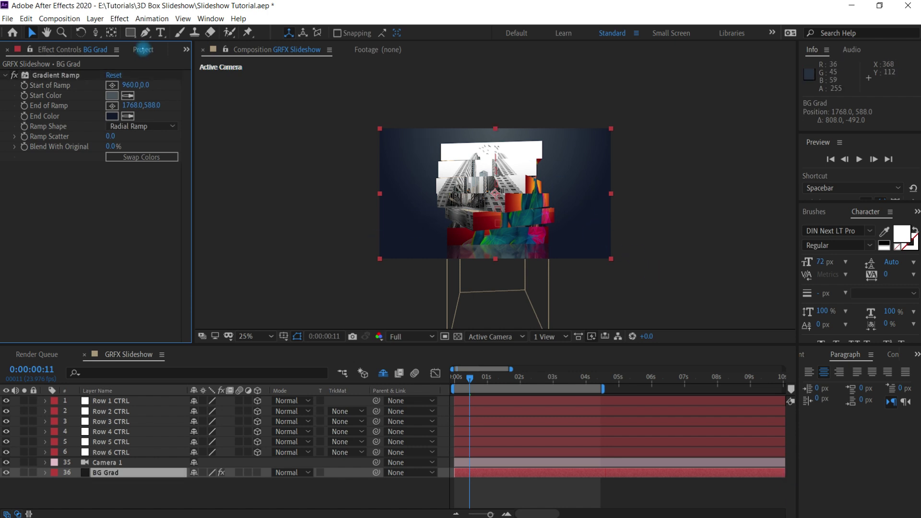
# - Examine the solids in the project's Solids folder and deselect all layers in the timeline
pyautogui.click(143, 50)
pyautogui.click(4, 273)
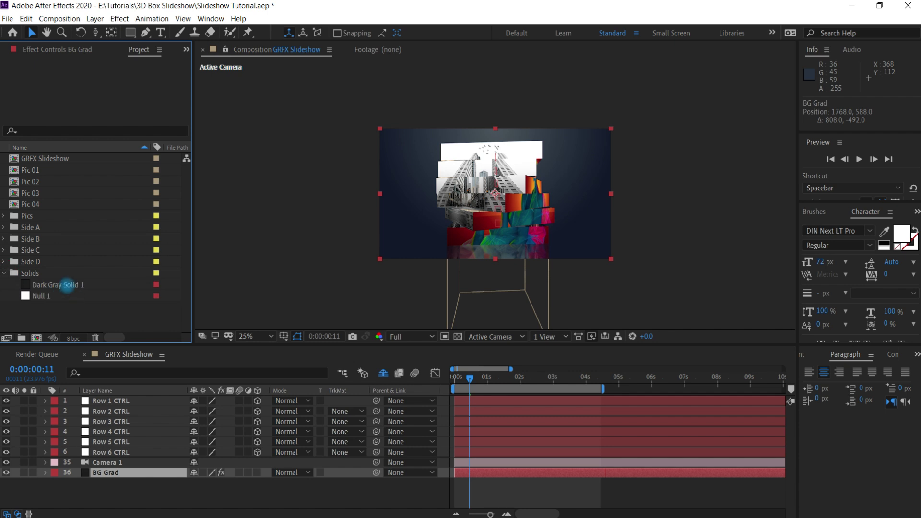
pyautogui.click(68, 284)
pyautogui.click(108, 311)
pyautogui.click(413, 14)
pyautogui.click(202, 500)
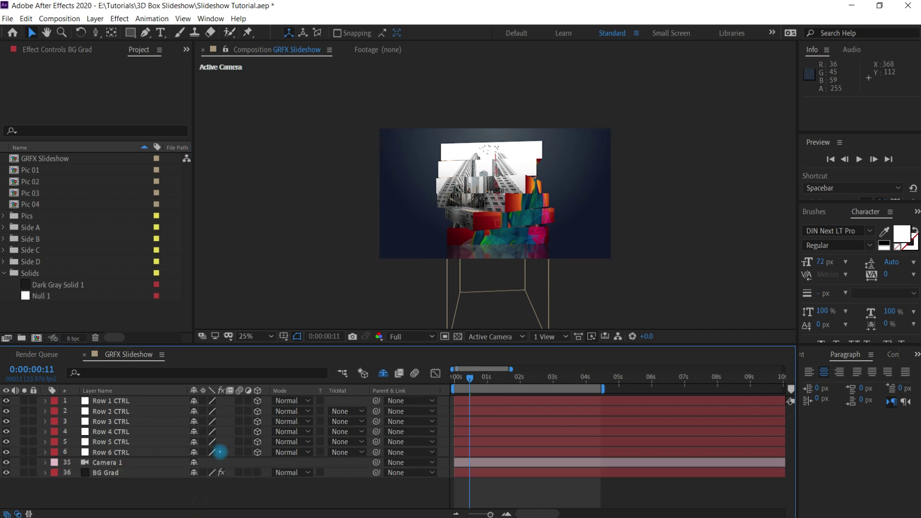
# - Create a new 1920 x 1080 px solid with its color set to pure black, 000000
pyautogui.hotkey('ctrl', 'y')
pyautogui.click(136, 209)
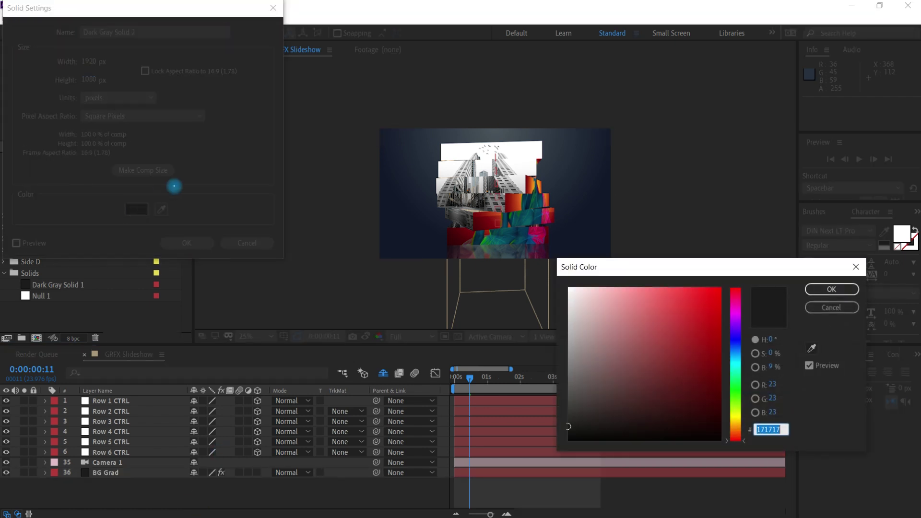
pyautogui.moveTo(625, 407); pyautogui.dragTo(557, 450)
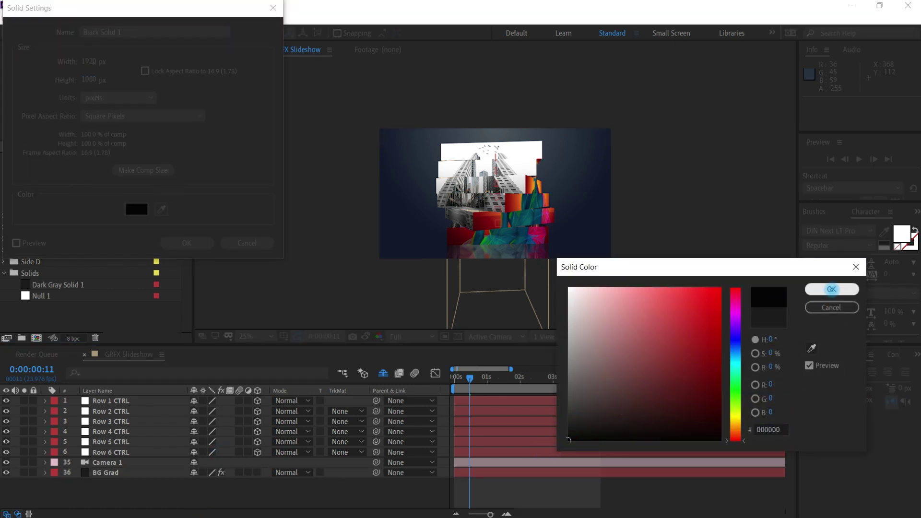
pyautogui.click(831, 290)
pyautogui.click(194, 243)
# - Move the new black solid between Camera 1 and BG Grad in the layer stack and rename it Floor
pyautogui.moveTo(141, 403); pyautogui.dragTo(144, 464)
pyautogui.press('Return')
pyautogui.write('F')
pyautogui.click(144, 464)
# - Draw a wide elliptical mask on Floor, about 3144 by 1088 px, extending below and past both sides of the frame
pyautogui.press(',')
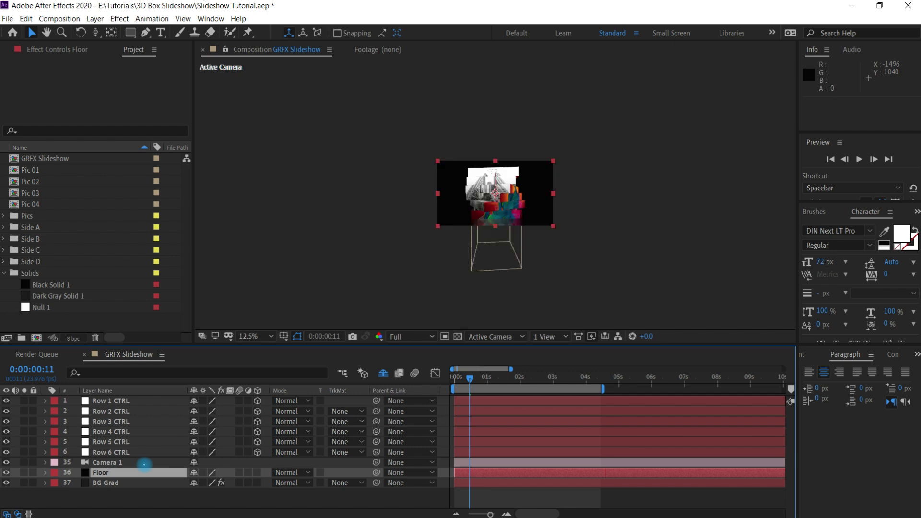
pyautogui.moveTo(130, 32); pyautogui.dragTo(187, 58)
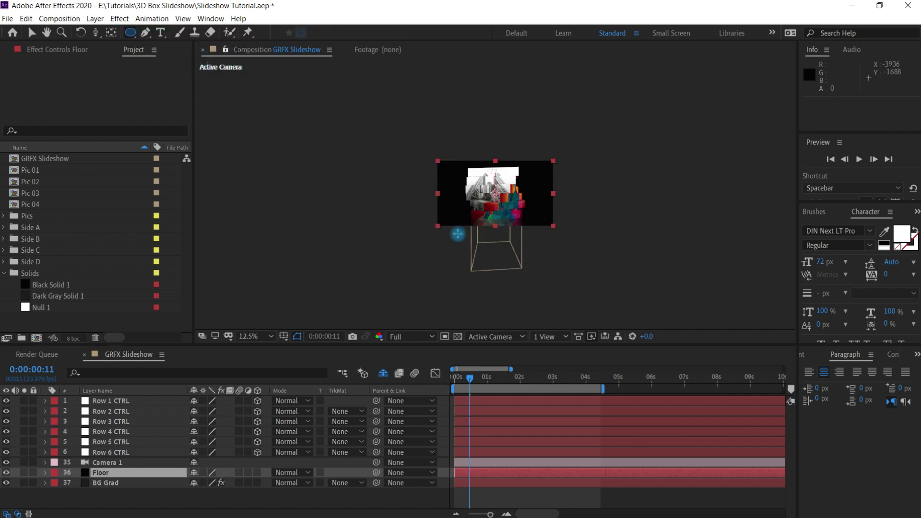
pyautogui.moveTo(404, 207); pyautogui.dragTo(587, 273)
pyautogui.press('.')
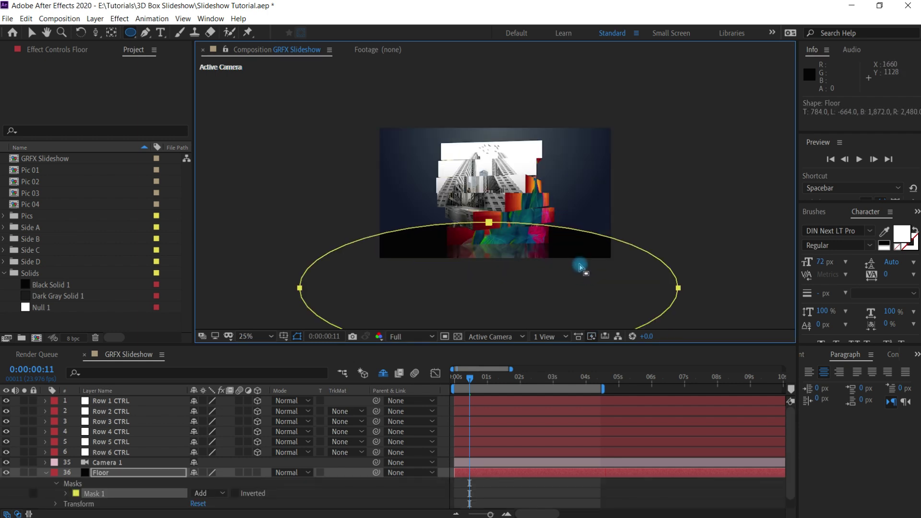
# - Change the Floor layer's blending mode to Soft Light
pyautogui.click(134, 473)
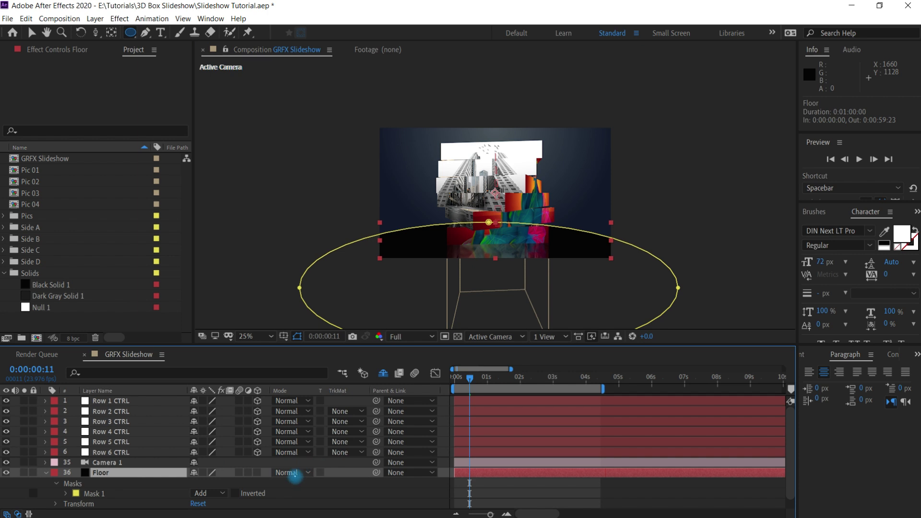
pyautogui.click(290, 472)
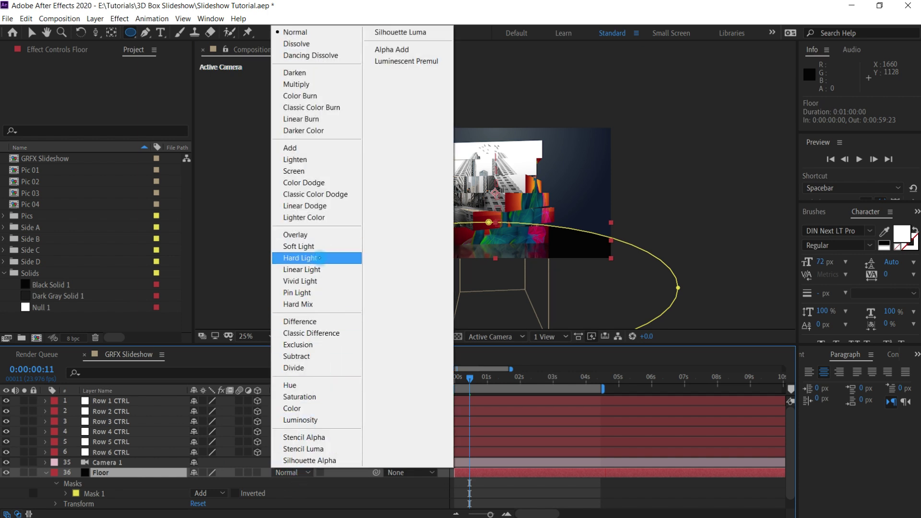
pyautogui.click(319, 247)
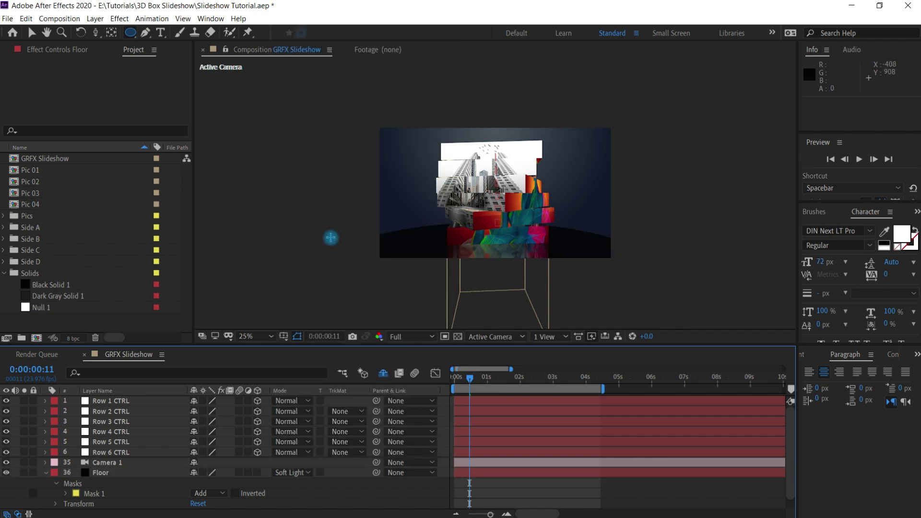
# - Set the Floor layer's opacity to 50%
pyautogui.click(146, 472)
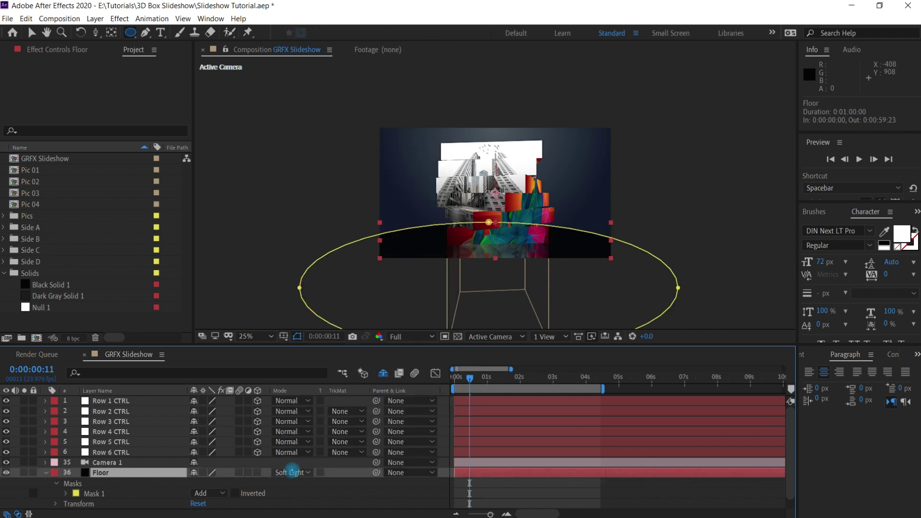
pyautogui.press('t')
pyautogui.click(199, 483)
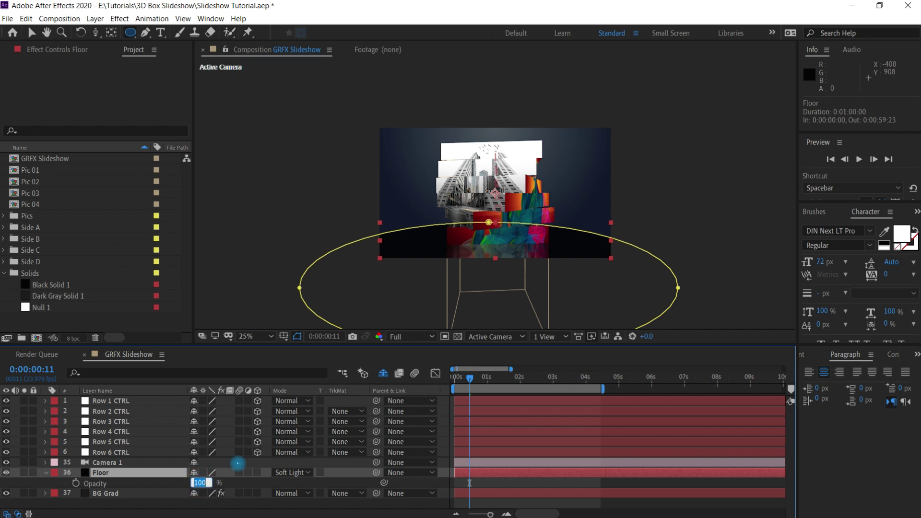
pyautogui.write('50')
pyautogui.press('Return')
pyautogui.press('F2')
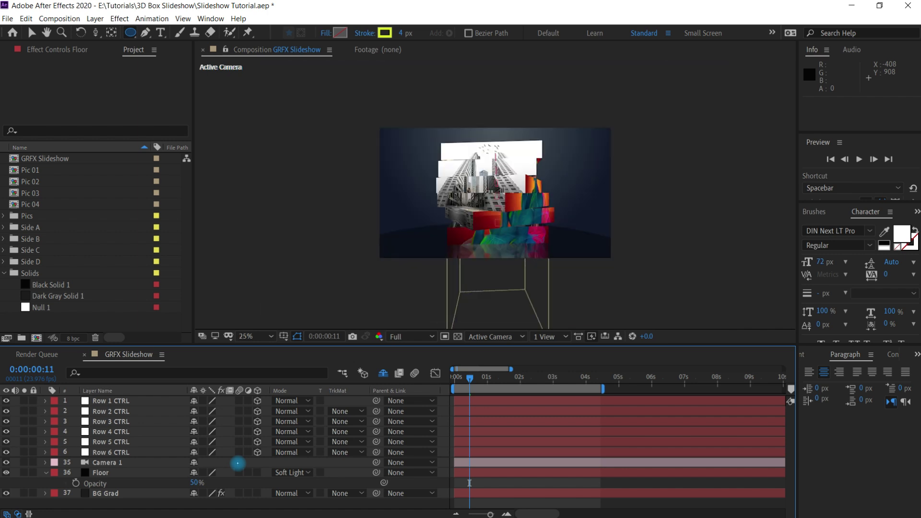
# - Lower the Floor layer's opacity to 30%
pyautogui.click(197, 482)
pyautogui.write('3')
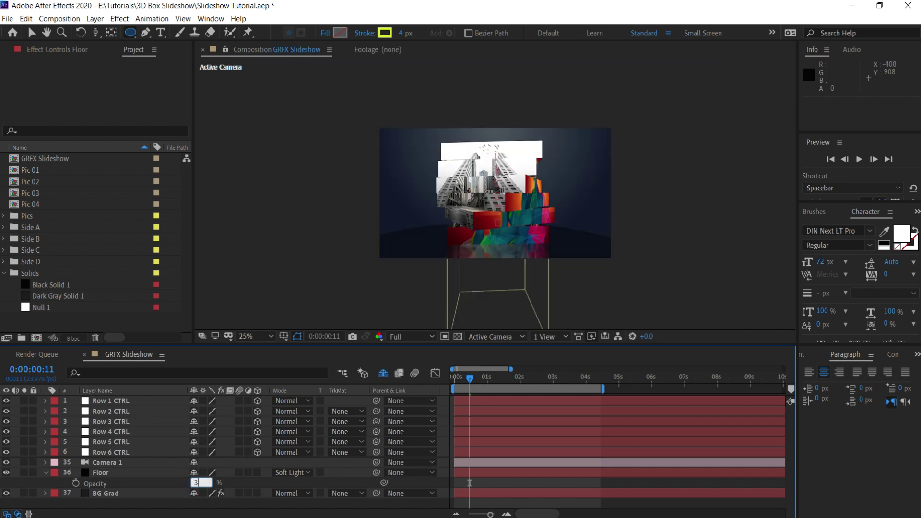
pyautogui.write('0')
pyautogui.press('Return')
pyautogui.click(240, 464)
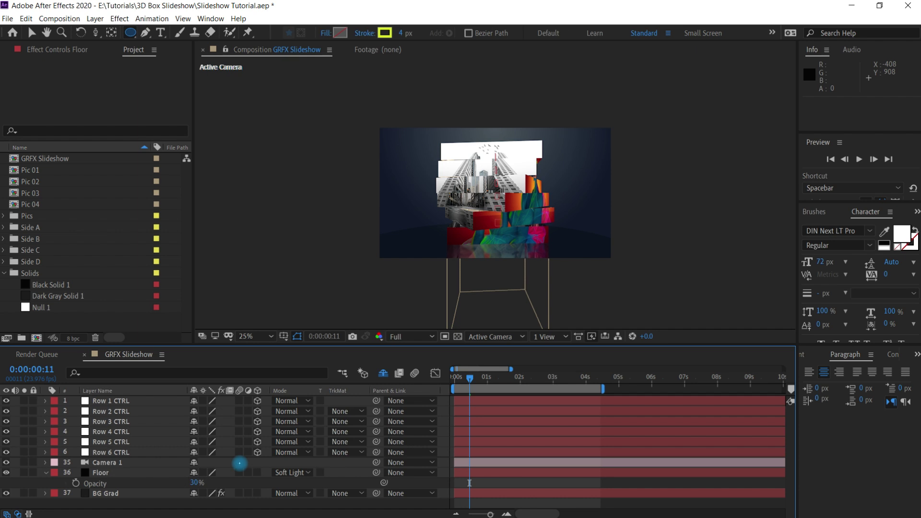
# - Widen Floor's elliptical mask horizontally with free transform so that the floor's curve flattens
pyautogui.press('.')
pyautogui.press(',')
pyautogui.click(101, 472)
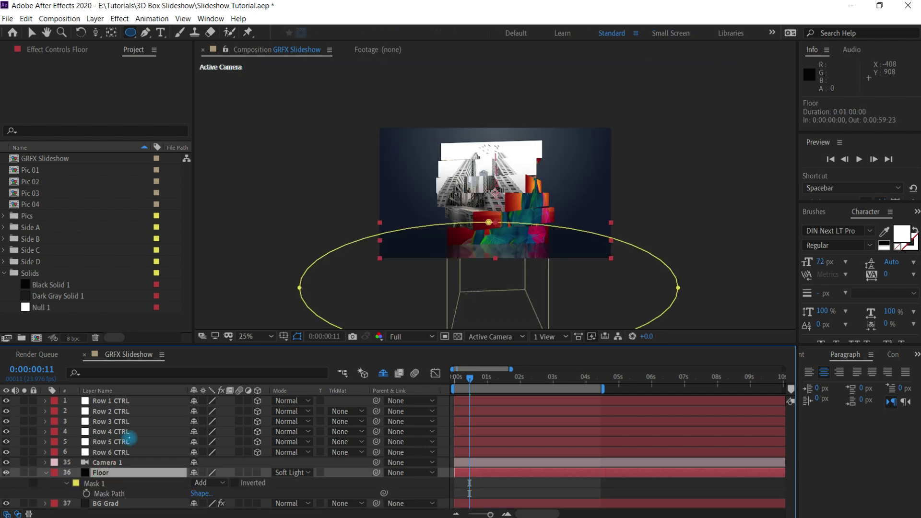
pyautogui.press('m')
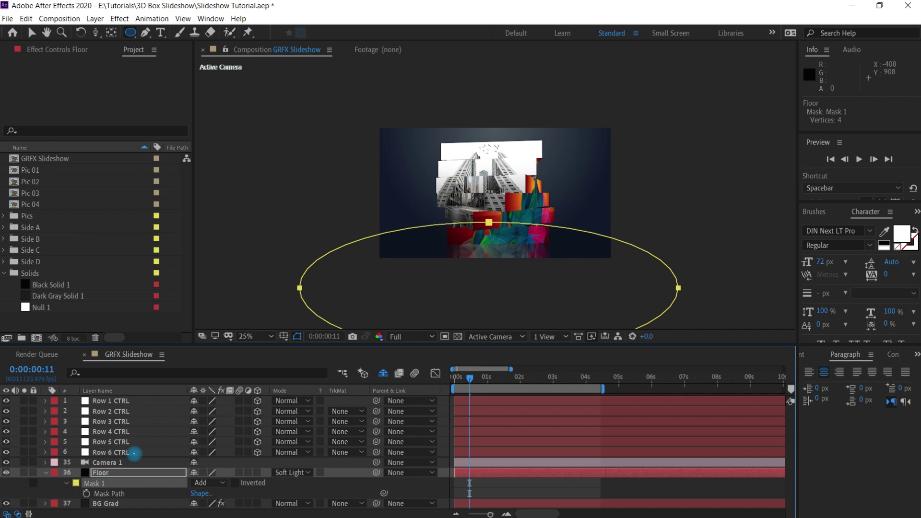
pyautogui.hotkey('ctrl', 't')
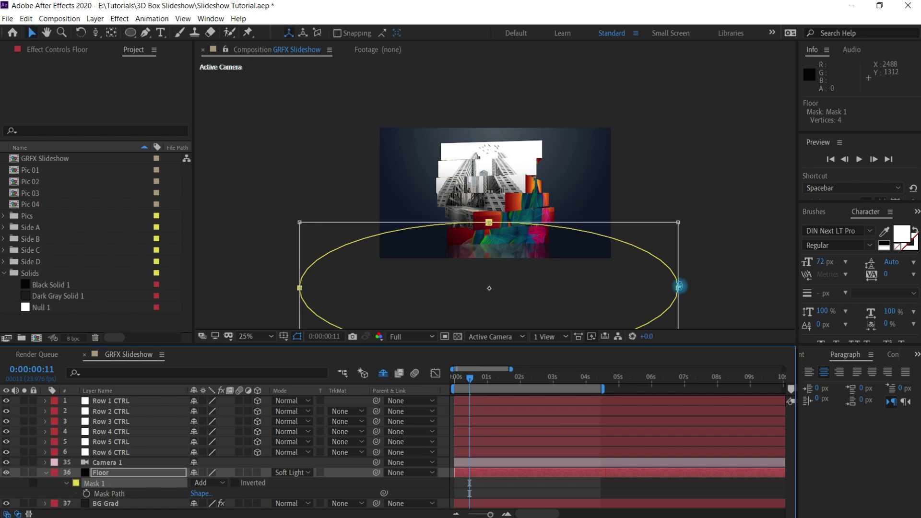
pyautogui.moveTo(679, 287); pyautogui.dragTo(709, 274)
pyautogui.click(708, 268)
pyautogui.press('.')
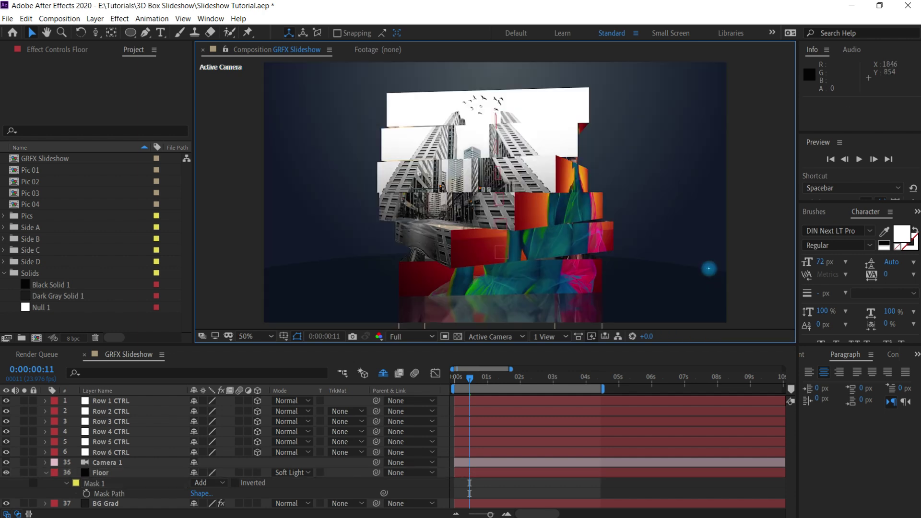
# - At 0:00:01:19, orbit Camera 1 to a low, slightly sideways angle on the box, at position about 543, 935, -2656
pyautogui.click(513, 376)
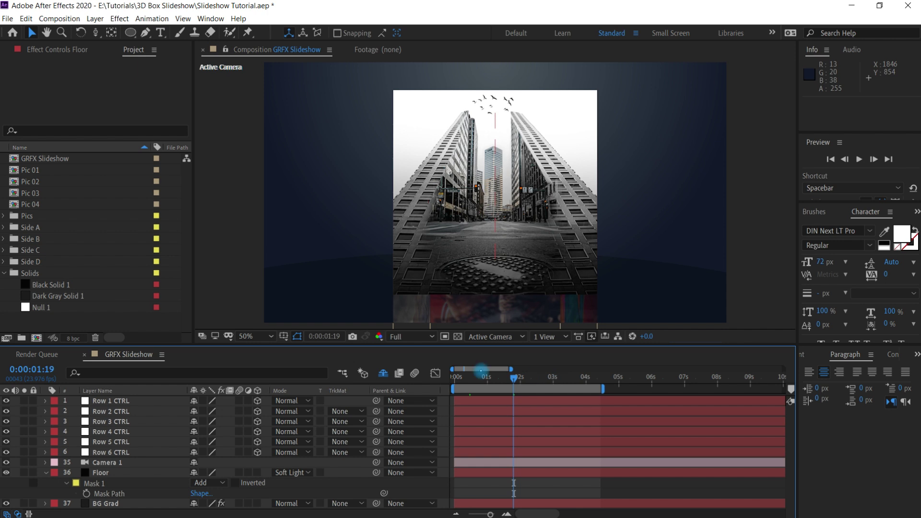
pyautogui.click(130, 462)
pyautogui.press('c')
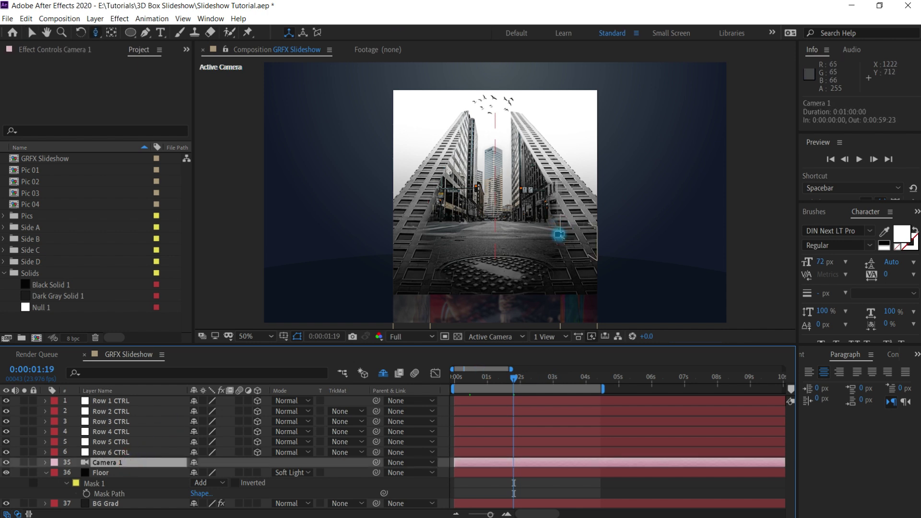
pyautogui.moveTo(559, 234)
pyautogui.mouseDown()
pyautogui.moveTo(557, 244)
pyautogui.moveTo(574, 244)
pyautogui.moveTo(571, 226)
pyautogui.mouseUp()
pyautogui.press('h')
pyautogui.press('c')
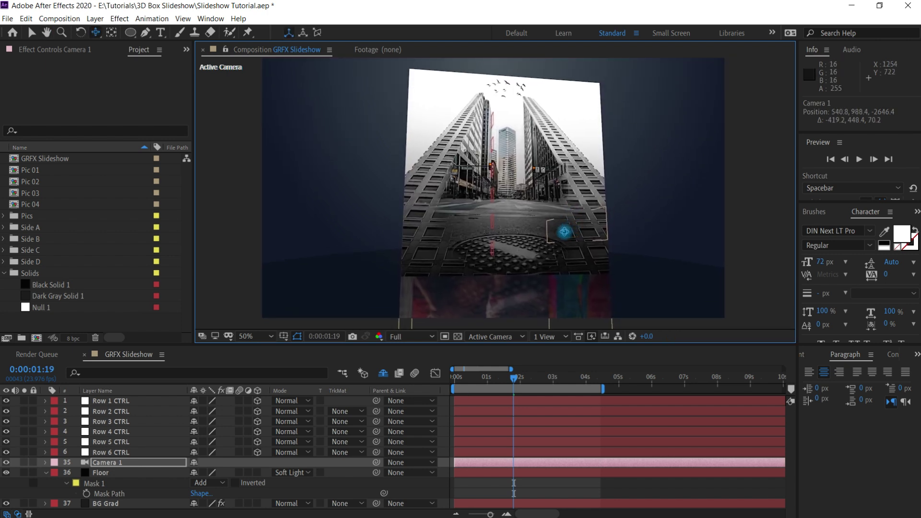
pyautogui.moveTo(565, 243); pyautogui.dragTo(570, 220)
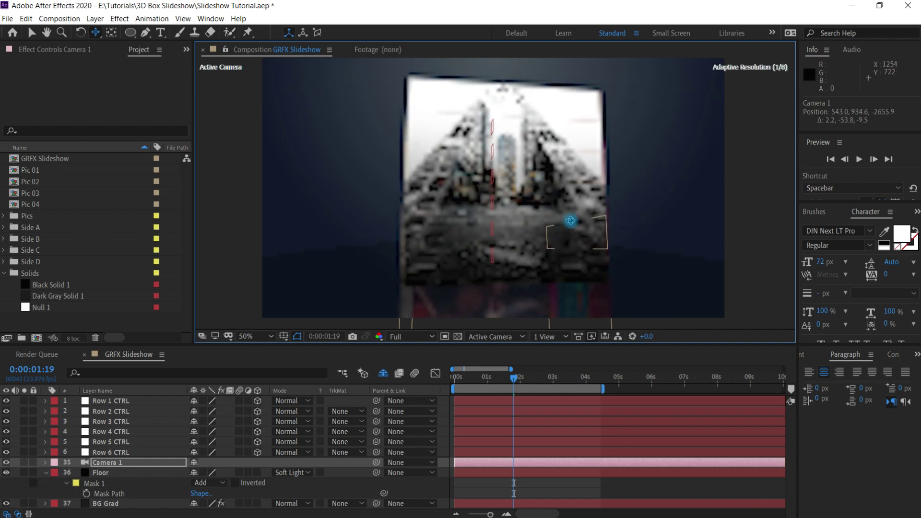
# - Enlarge the composition viewer slightly and preview the slideshow animation from the first frame
pyautogui.click(456, 378)
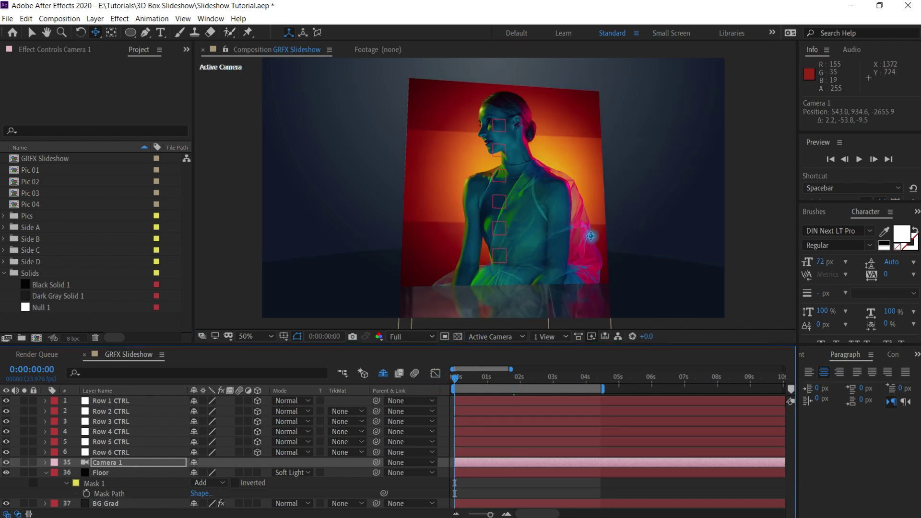
pyautogui.press('`')
pyautogui.press('`')
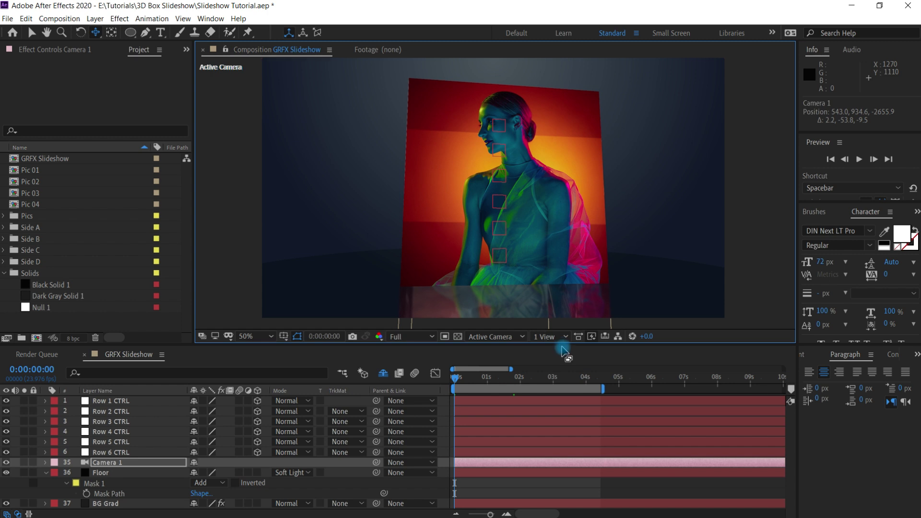
pyautogui.moveTo(563, 350); pyautogui.dragTo(568, 366)
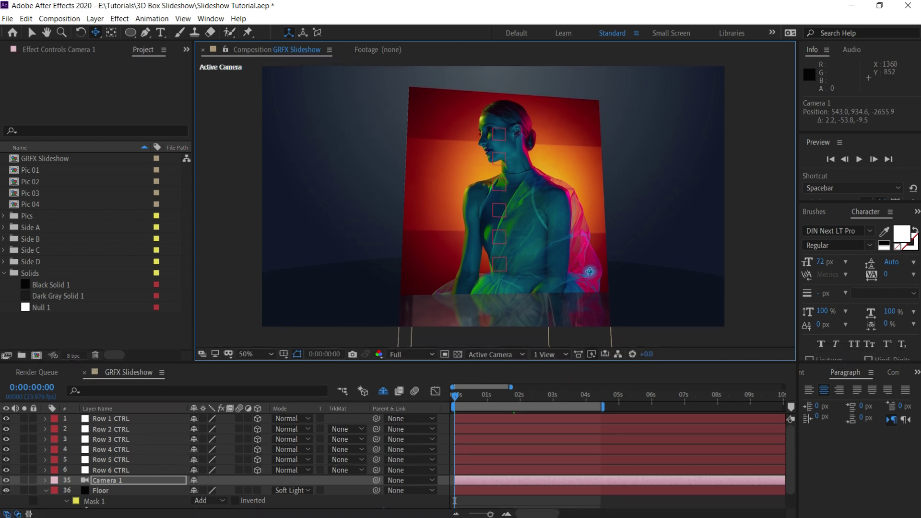
pyautogui.press('space')
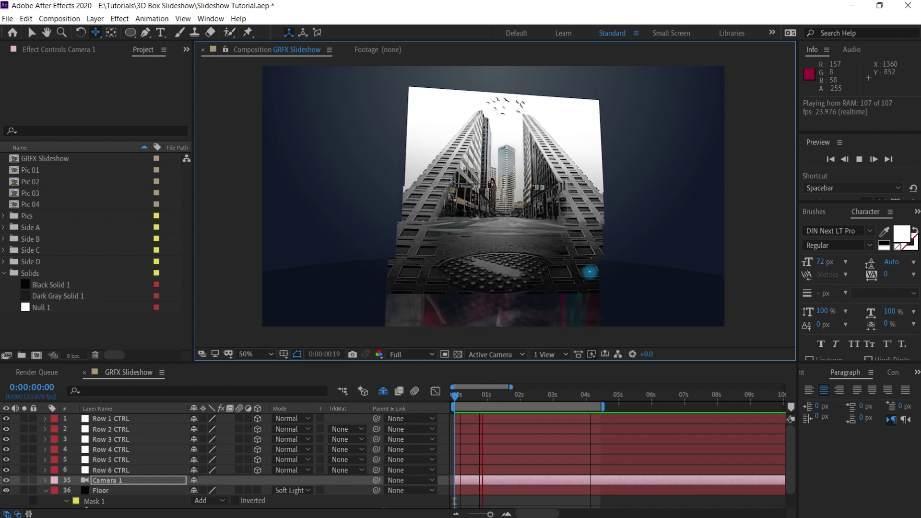
# - Extend the work area's end to 0:00:05:07 and preview the longer range
pyautogui.click(628, 395)
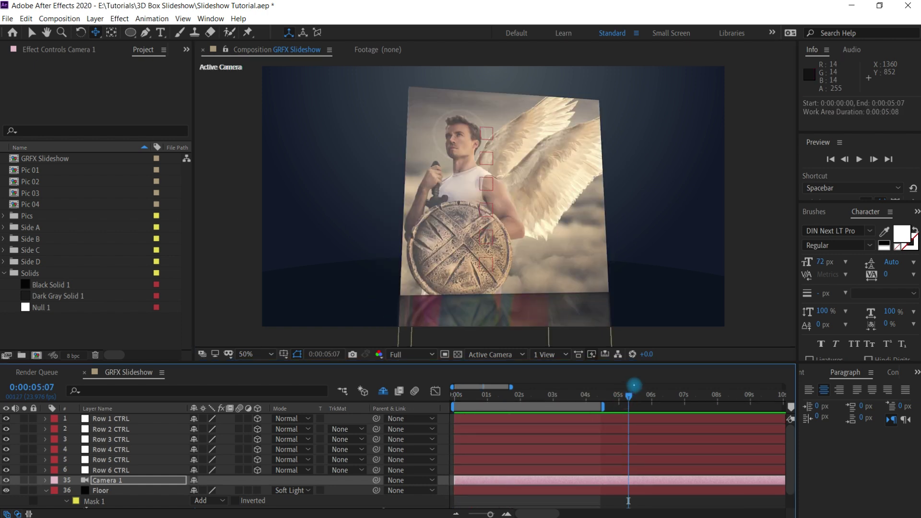
pyautogui.press('space')
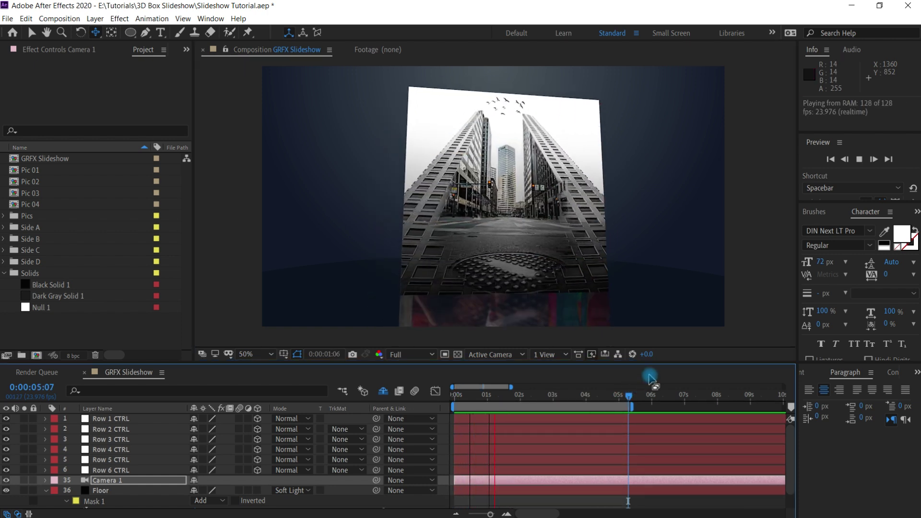